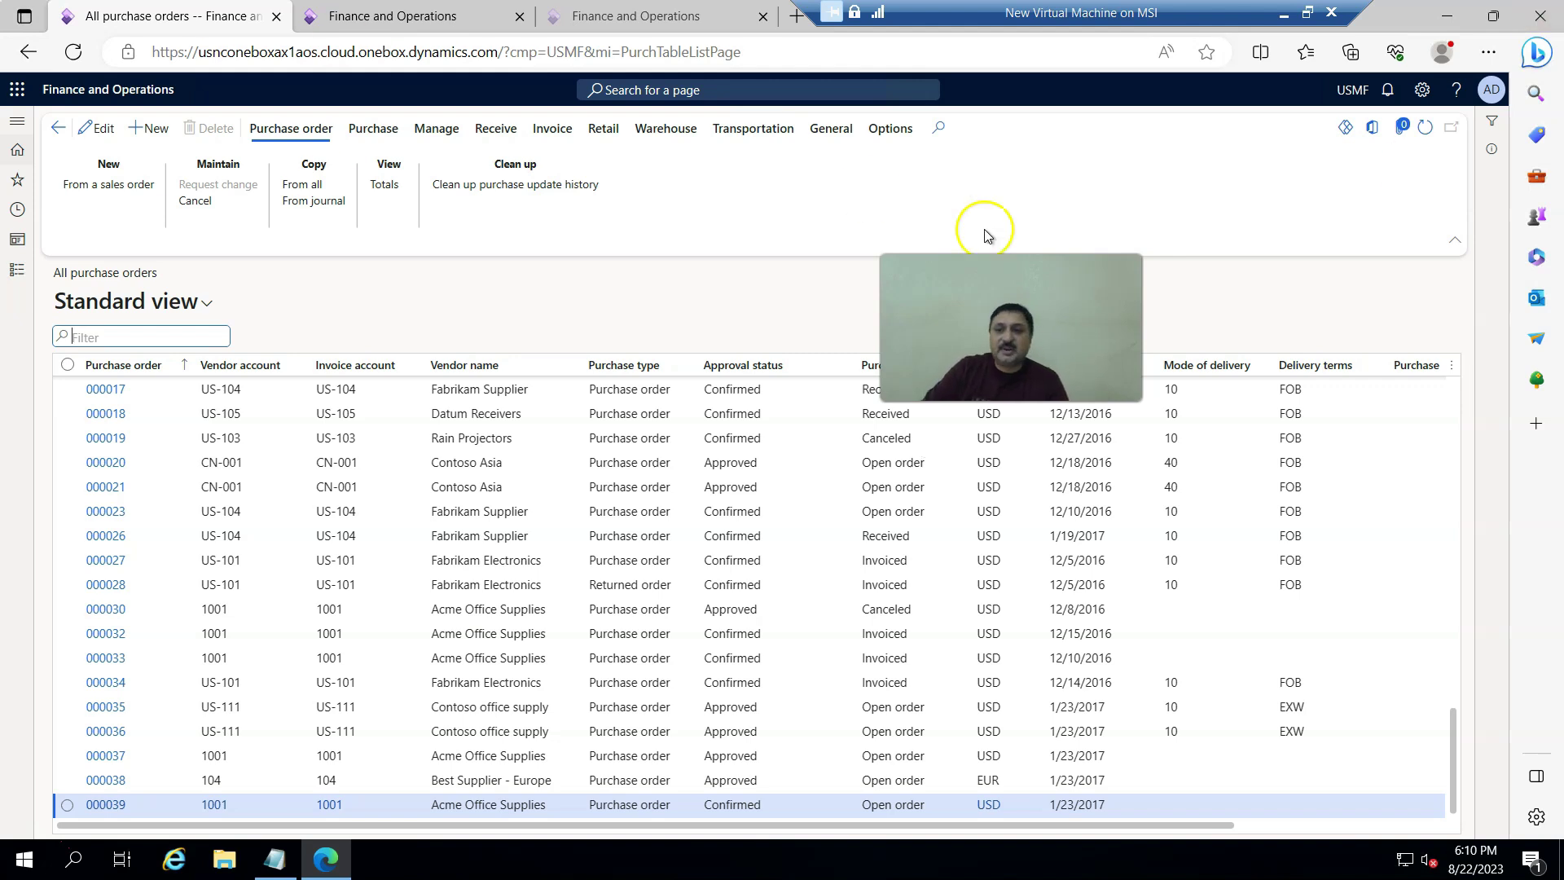
# Step: Check the installed product and platform versions in the About information
pyautogui.click(1456, 92)
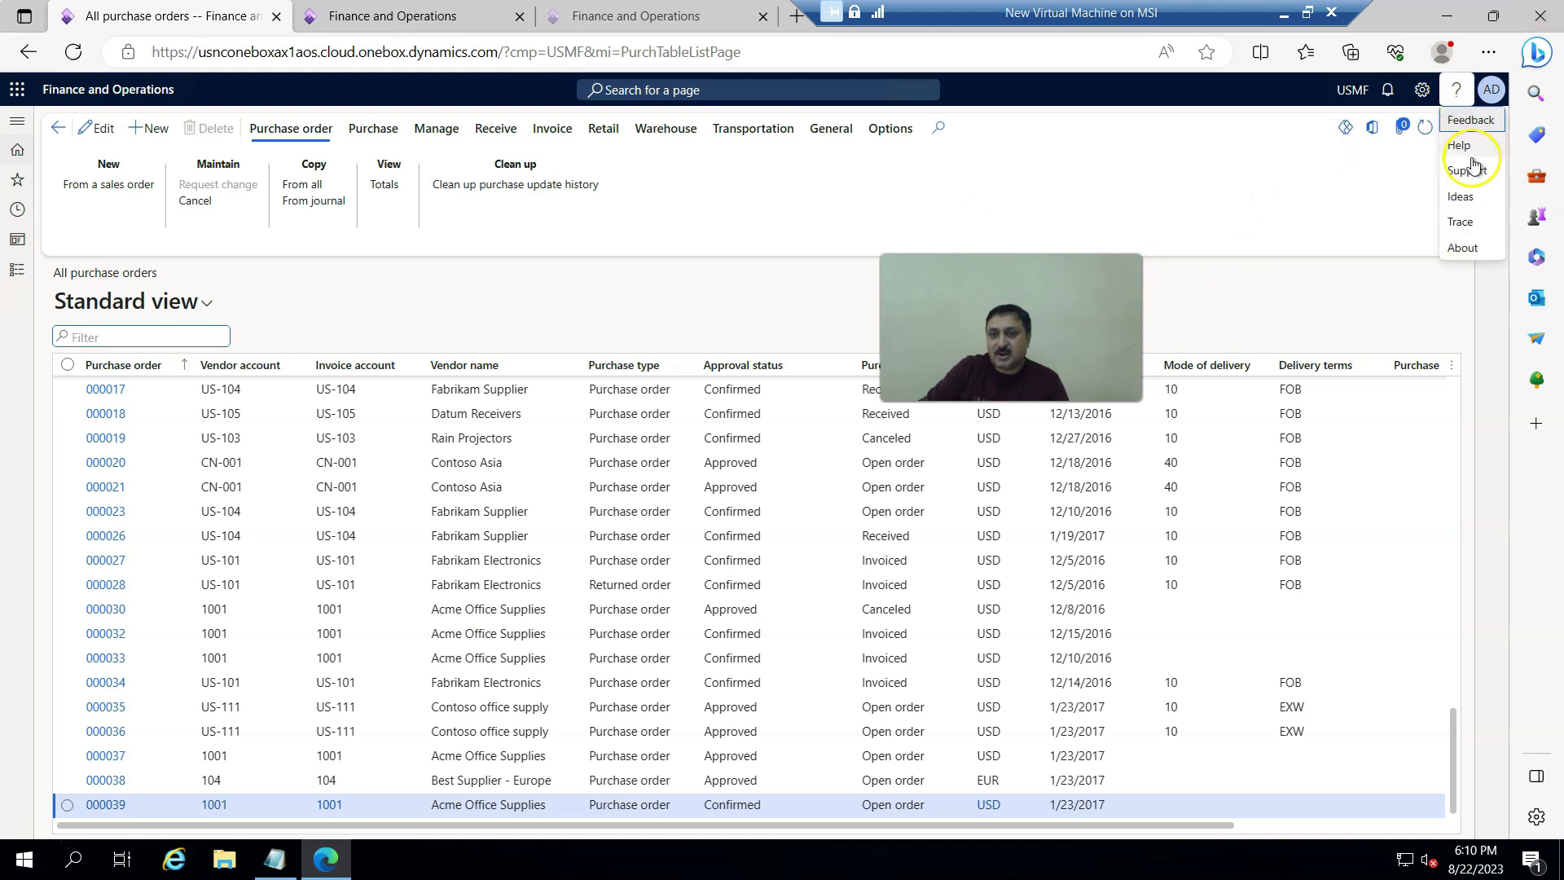
pyautogui.click(1464, 250)
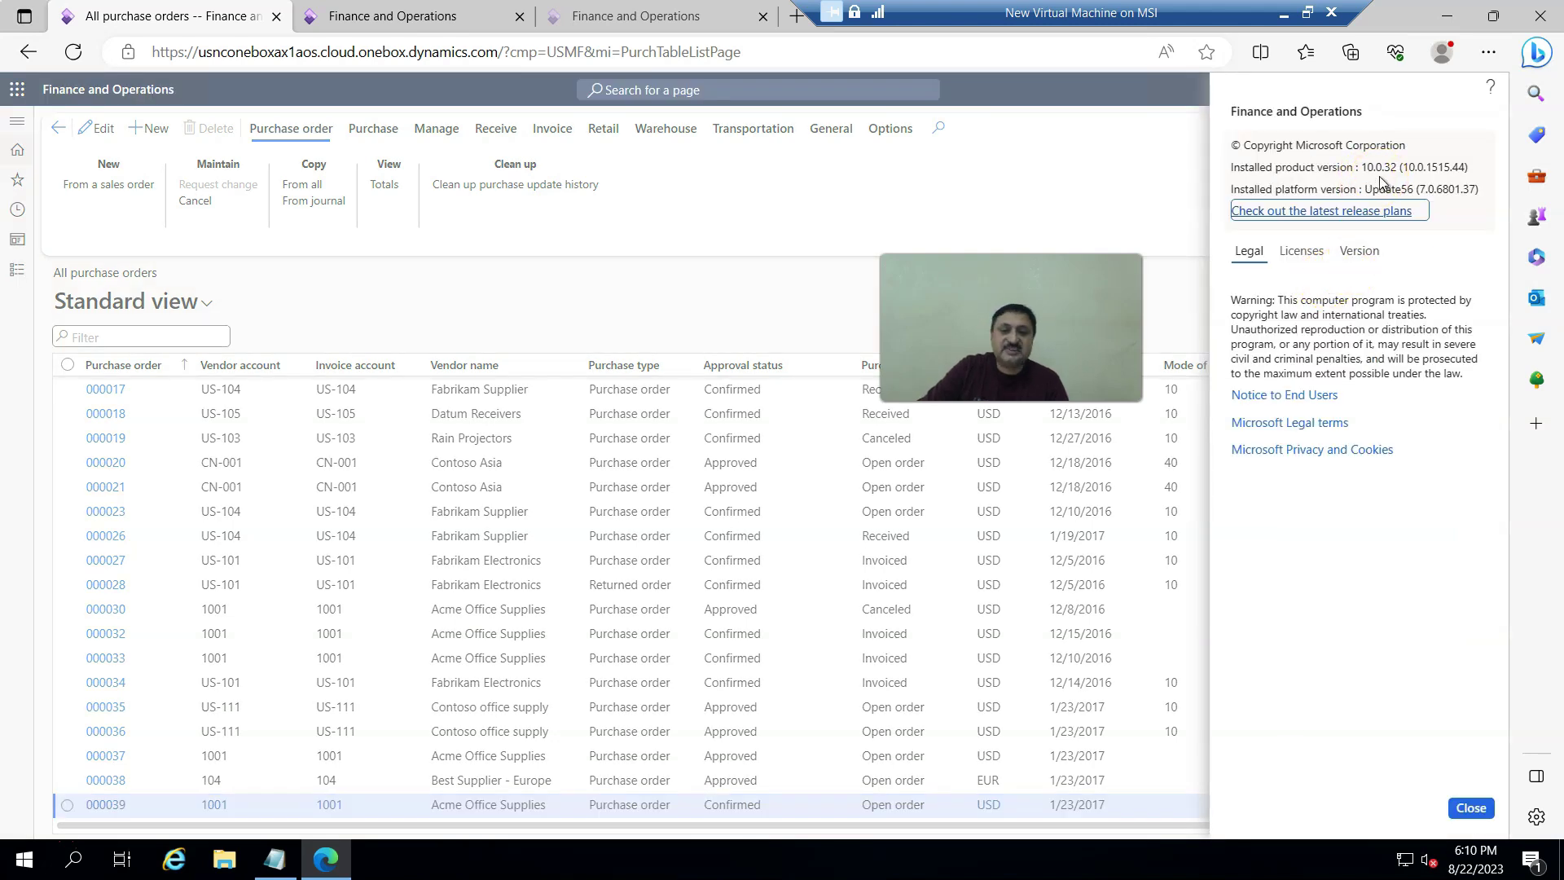
pyautogui.click(1469, 808)
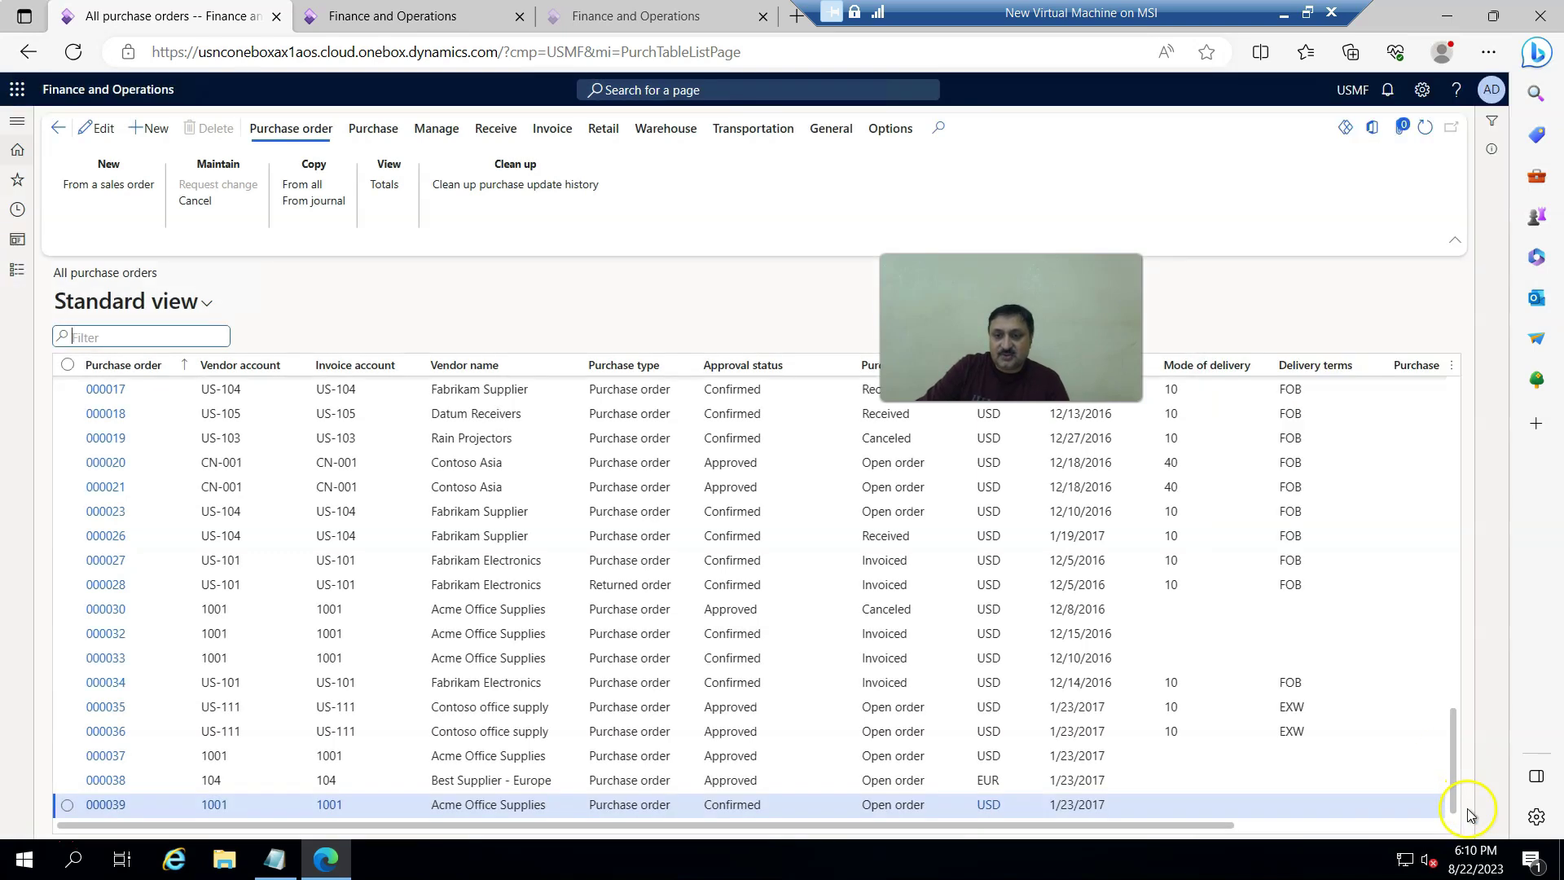
# Step: Open the location directives from the setup section of the Warehouse management module
pyautogui.click(11, 271)
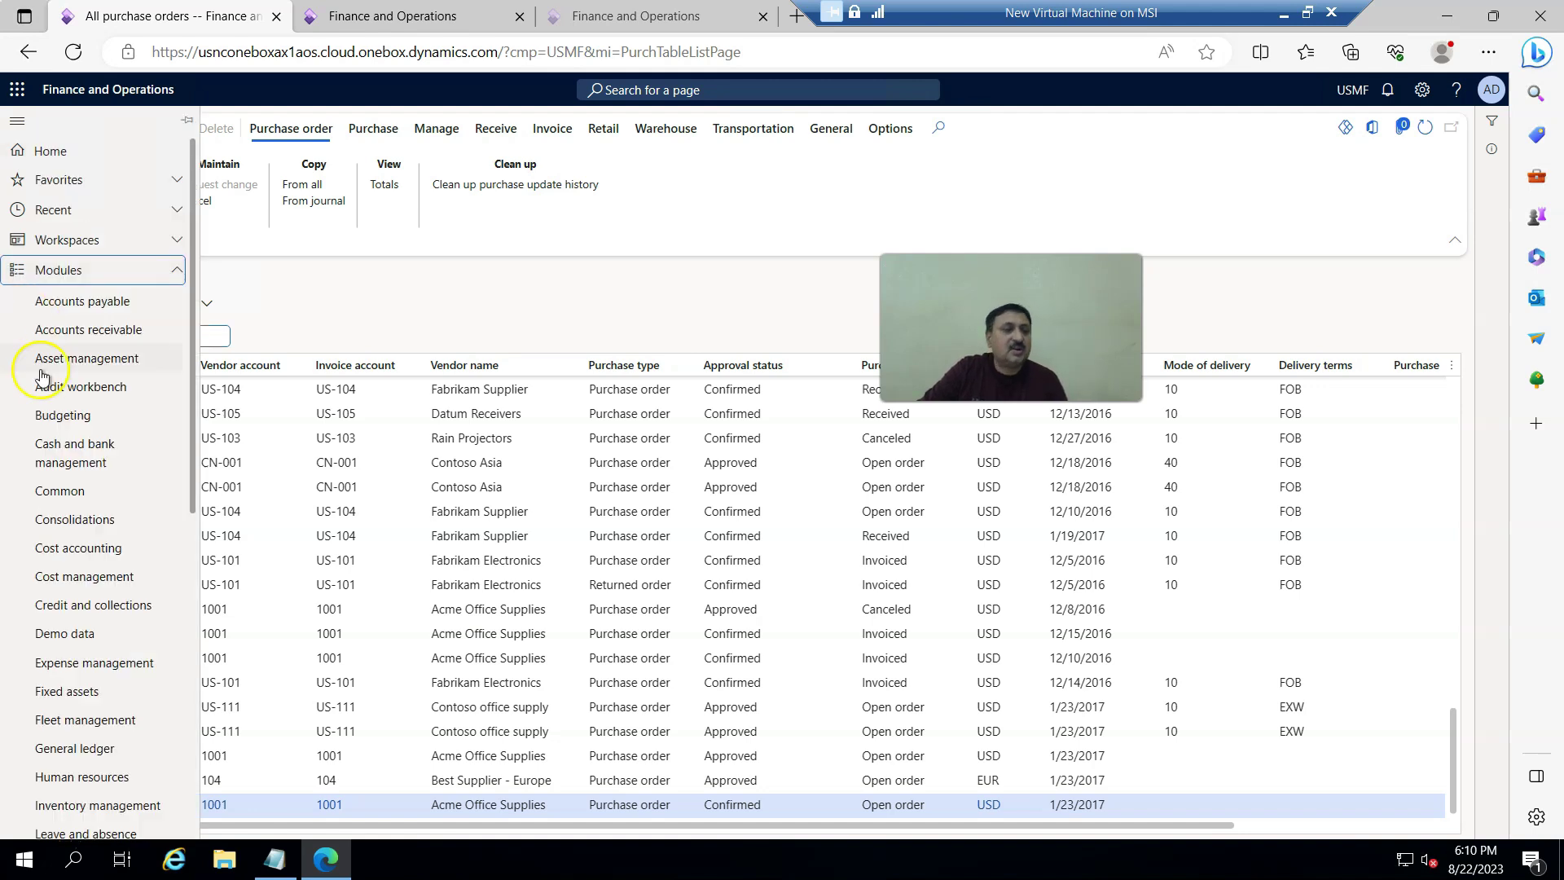
pyautogui.scroll(-7, 49, 383)
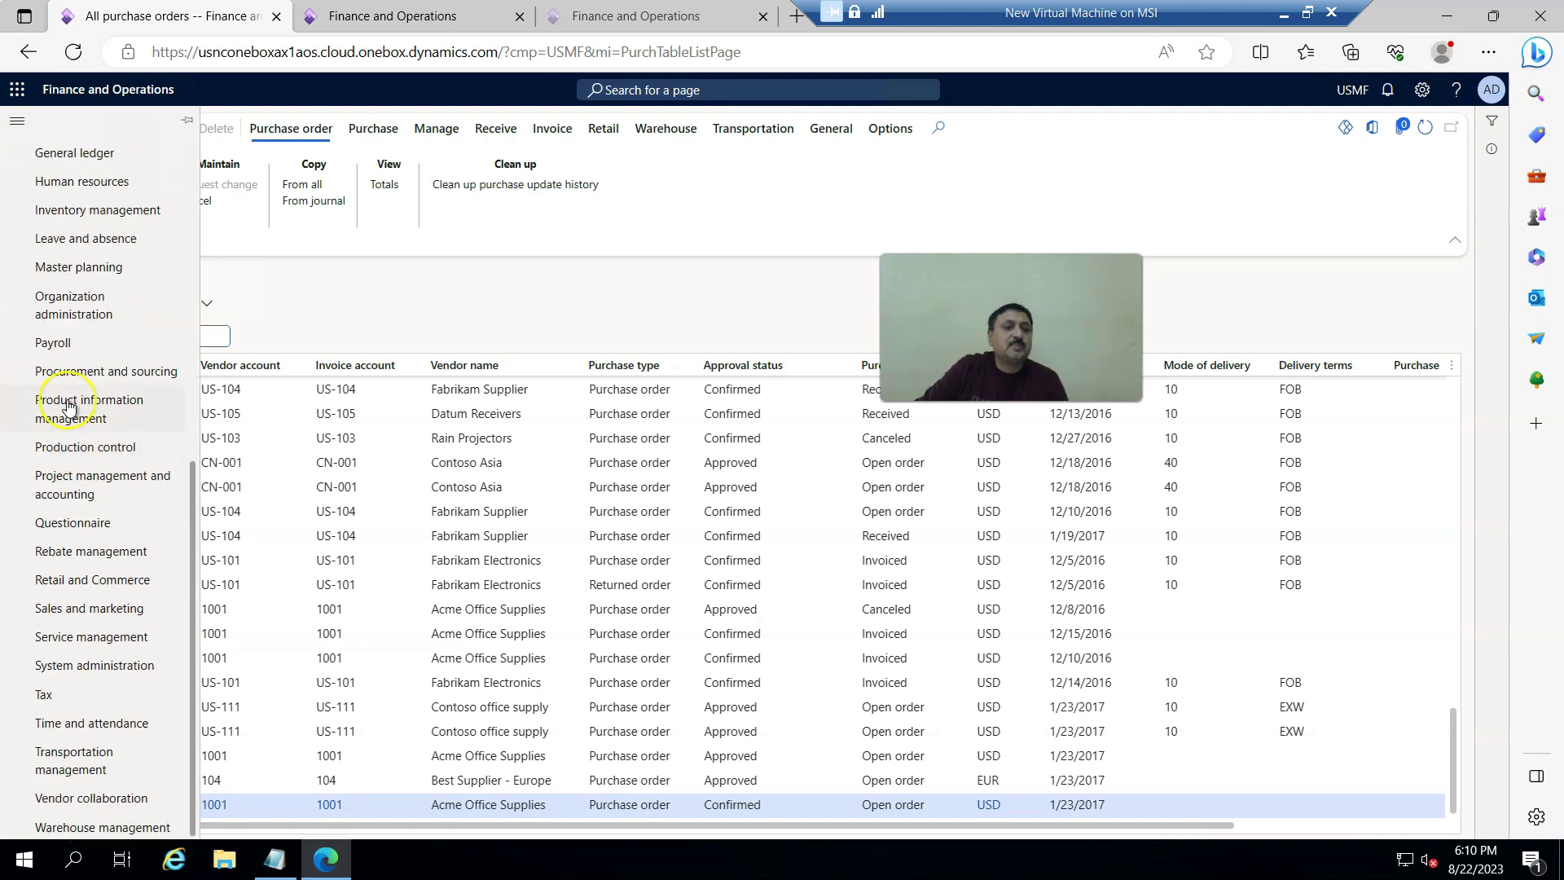
pyautogui.click(123, 828)
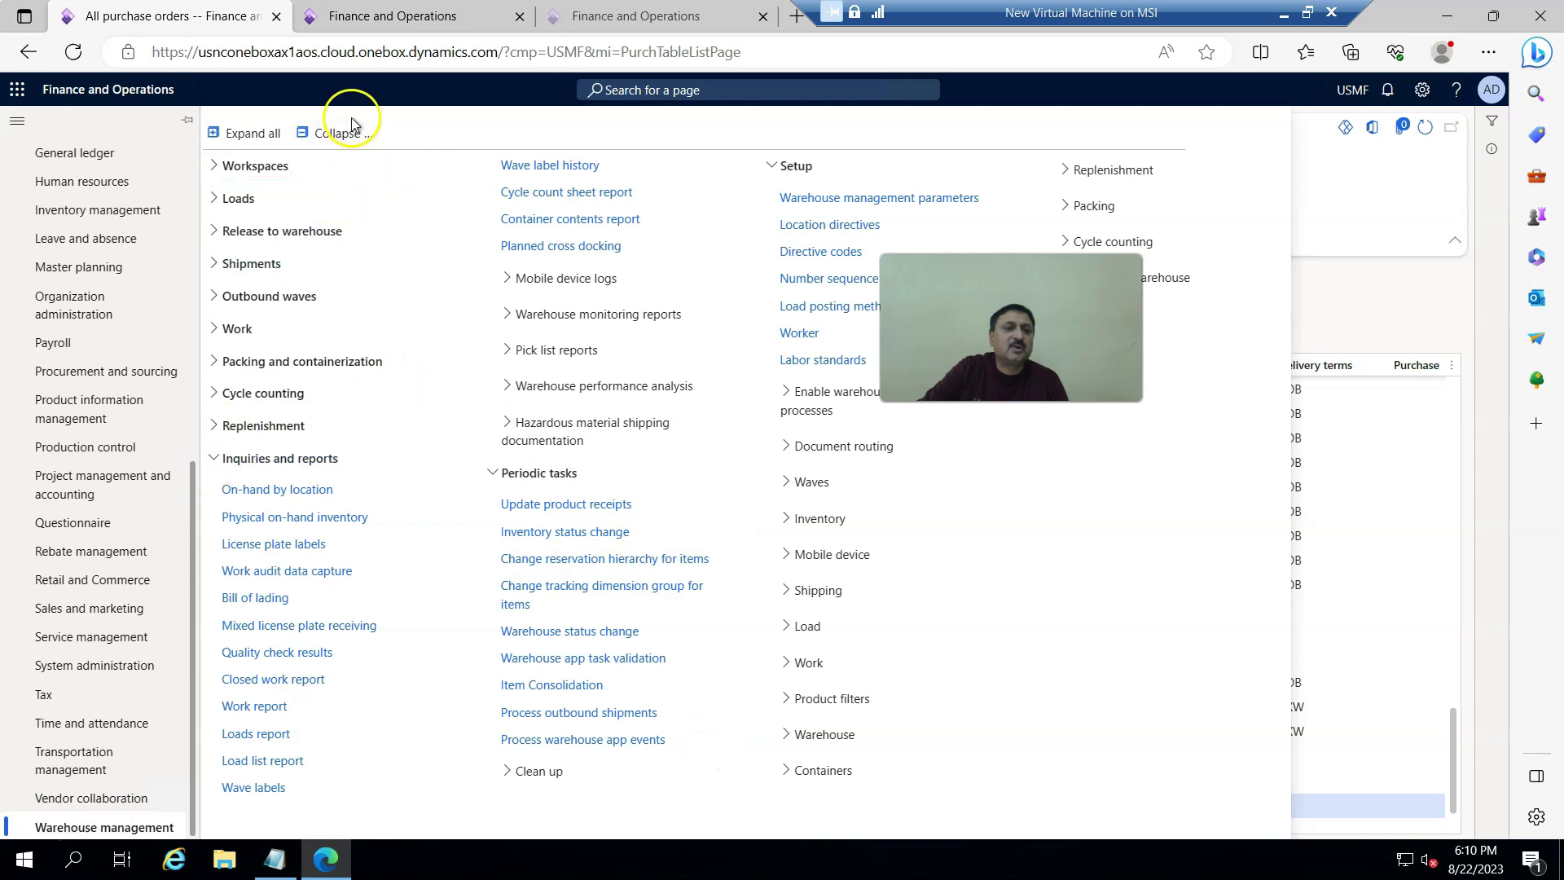
pyautogui.click(338, 133)
pyautogui.click(244, 528)
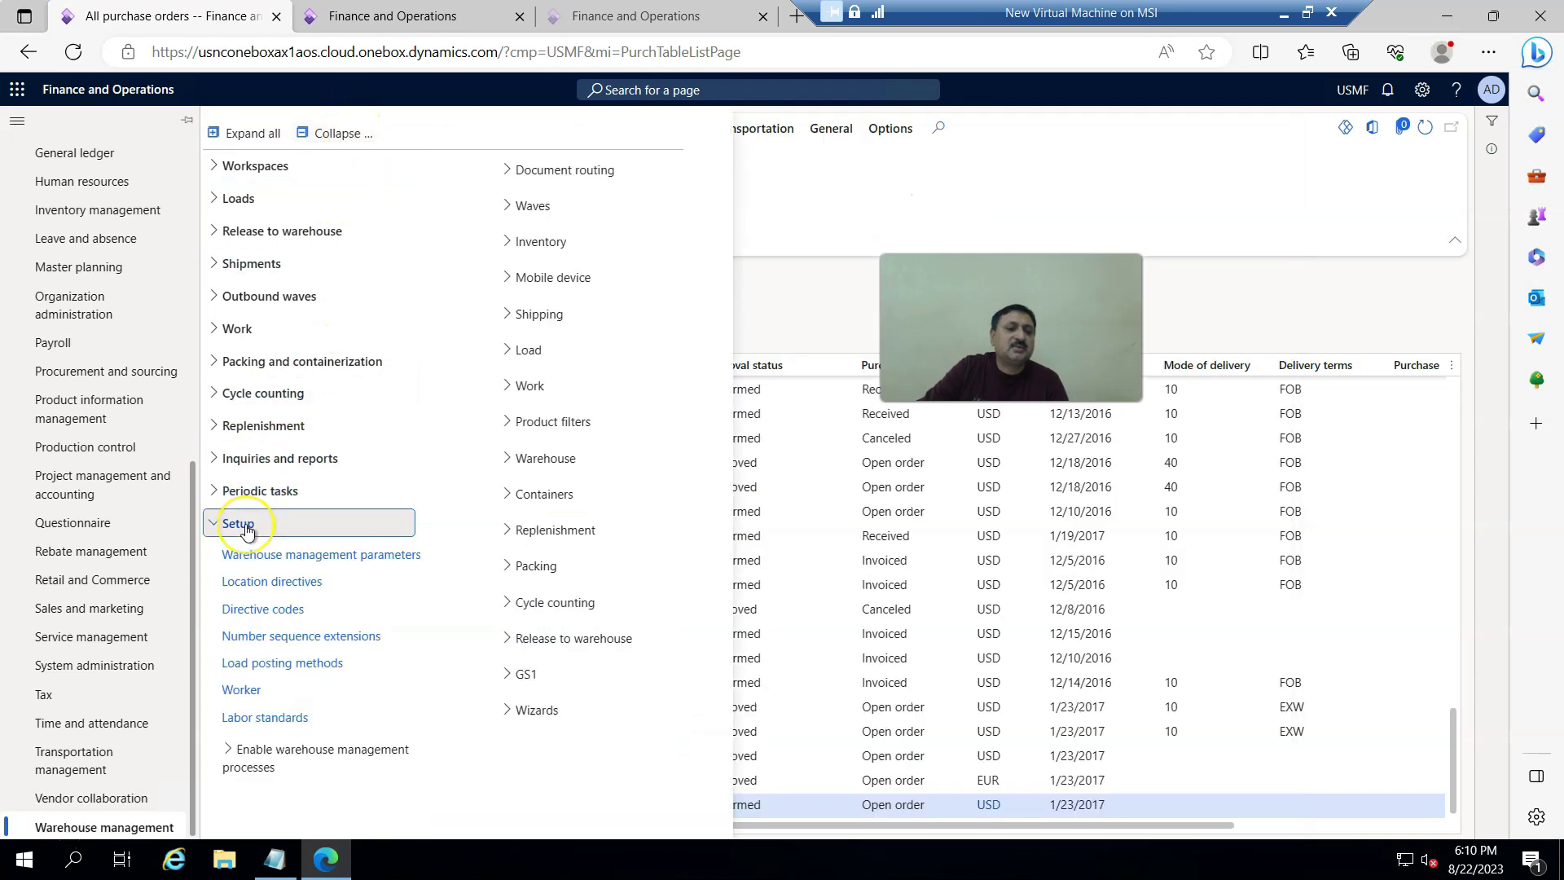
pyautogui.click(292, 583)
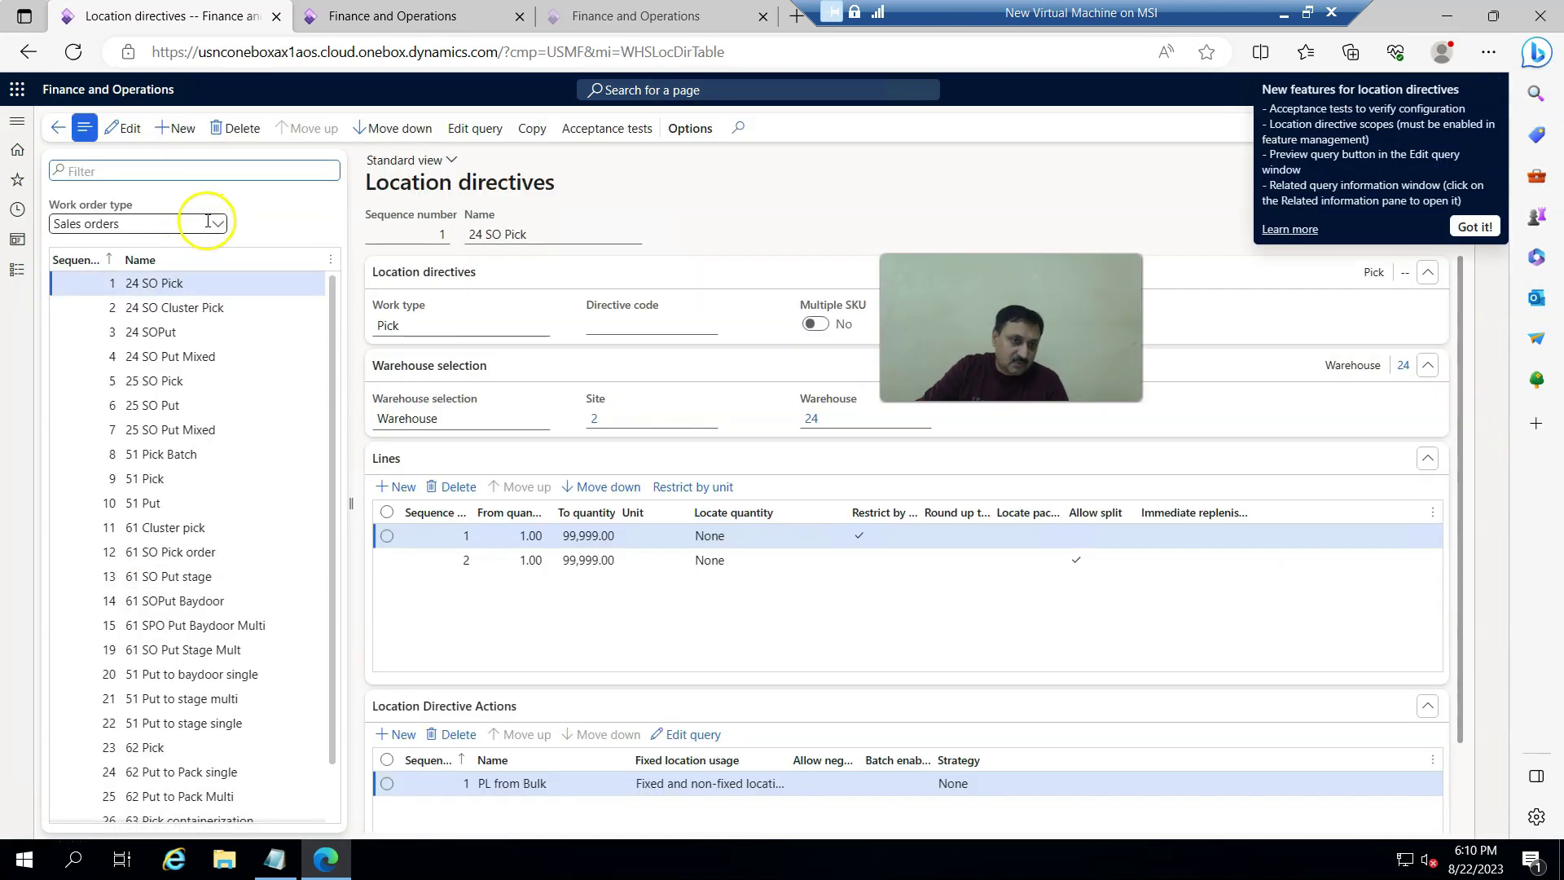
# Step: Show the location directives for the Purchase orders work order type and look over the 88-PO directive
pyautogui.click(219, 224)
pyautogui.click(96, 245)
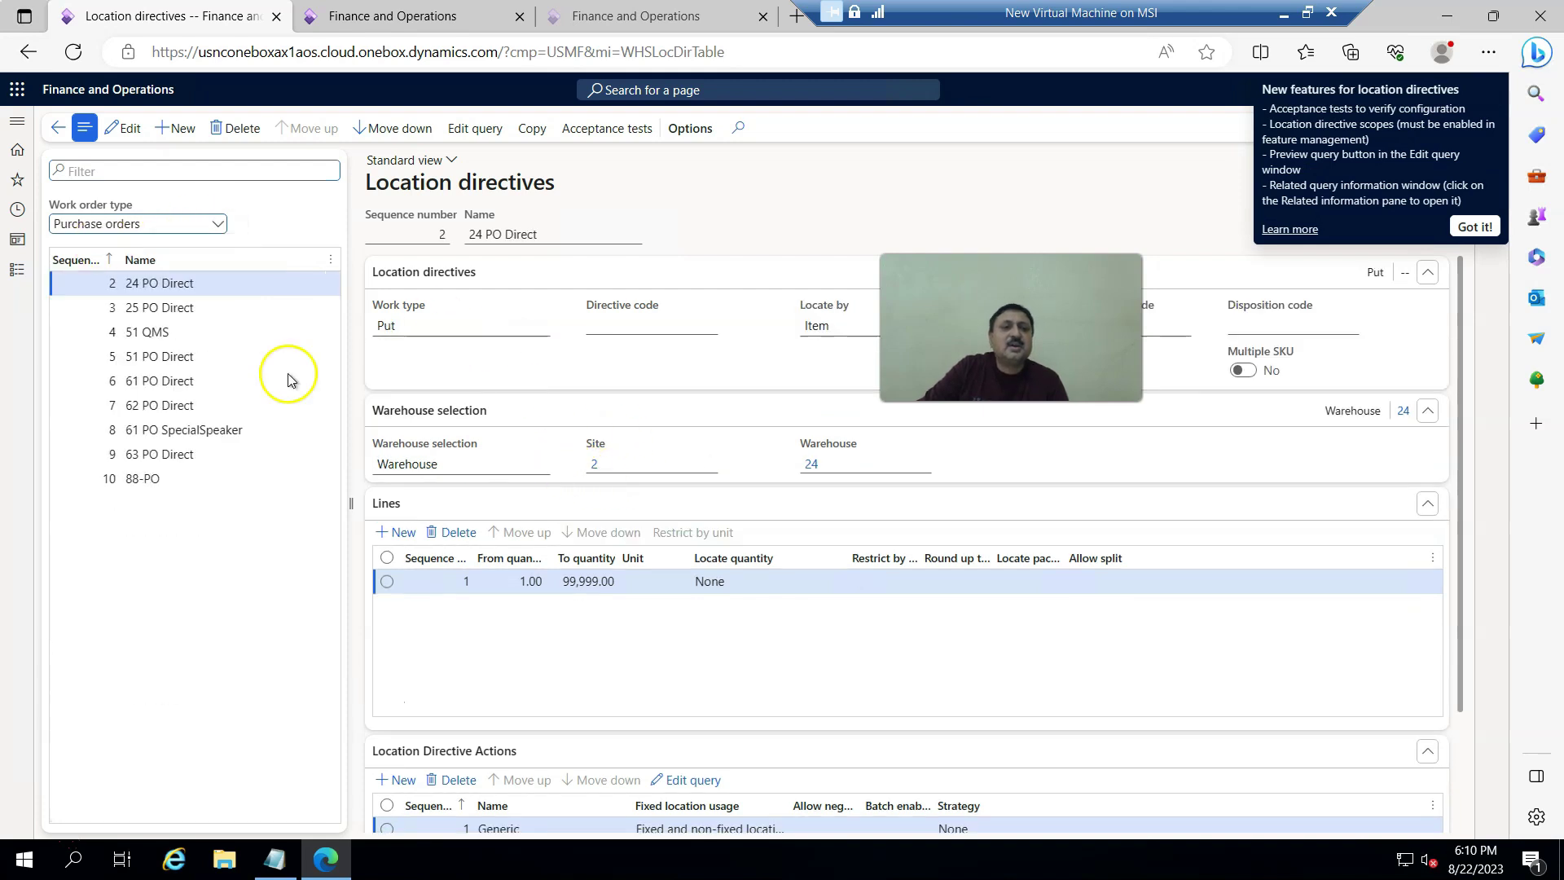
pyautogui.click(142, 479)
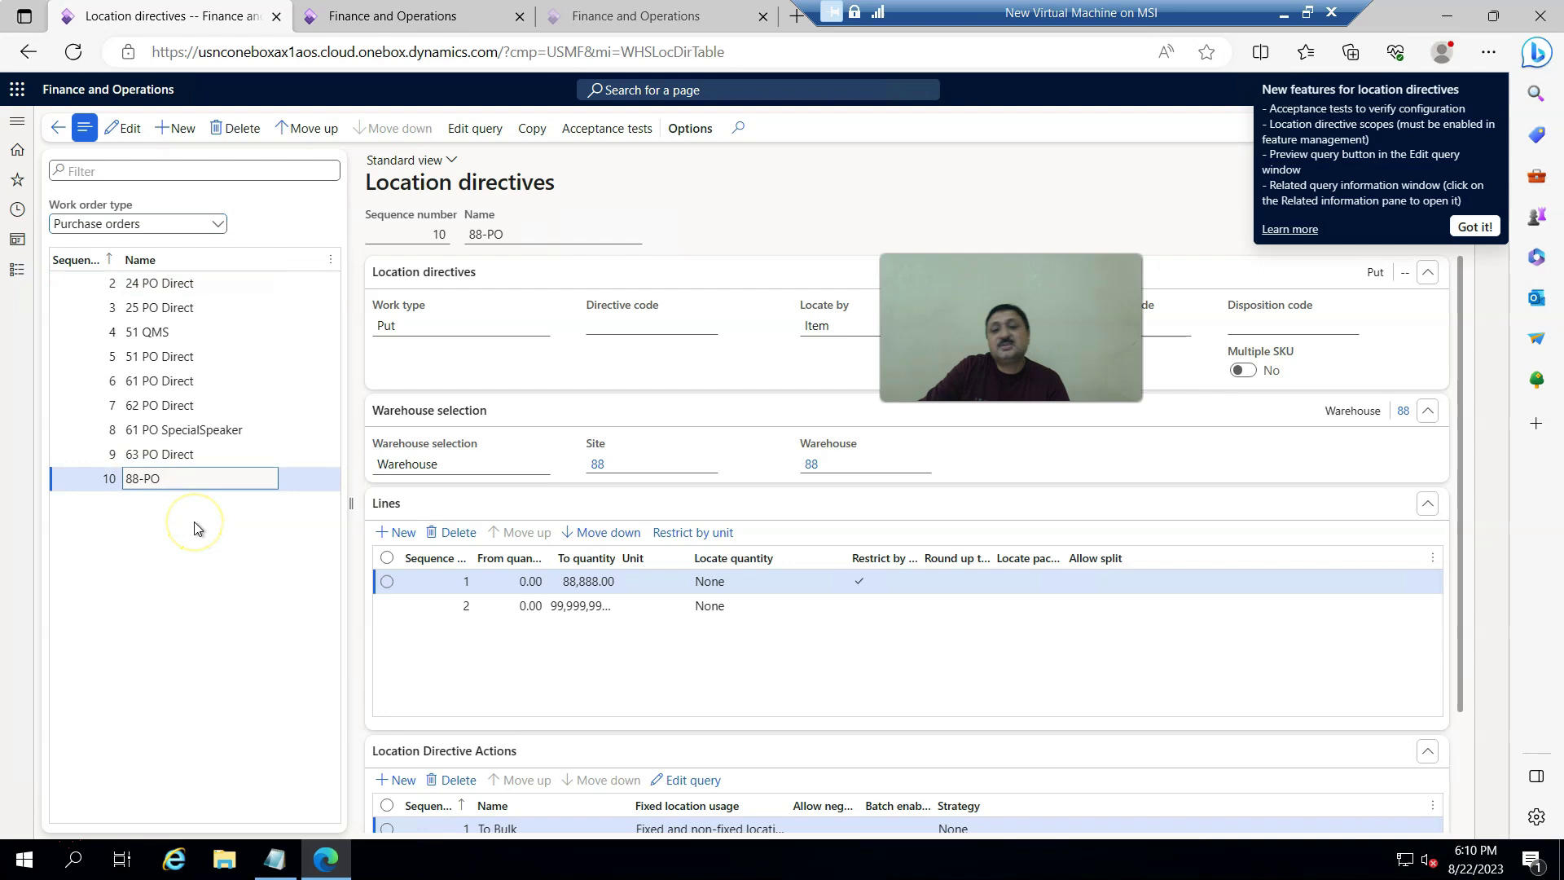
pyautogui.scroll(-2, 386, 587)
pyautogui.scroll(2, 387, 599)
pyautogui.scroll(-2, 387, 600)
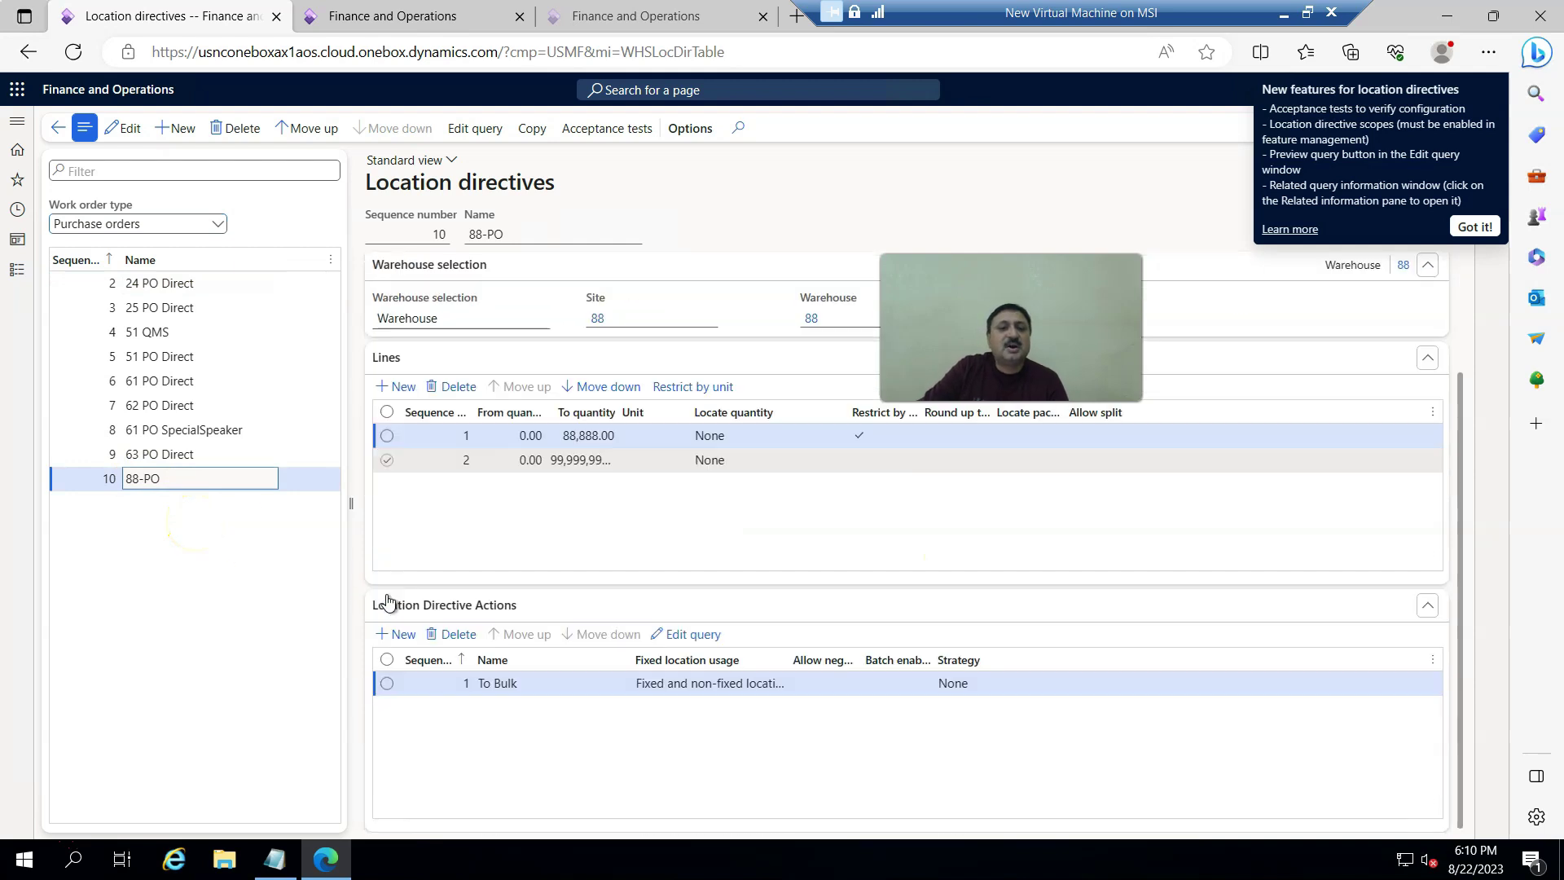
pyautogui.scroll(1, 569, 596)
# Step: Examine both lines of the 88-PO directive with their location directive actions, including the first line's unit restriction
pyautogui.click(593, 526)
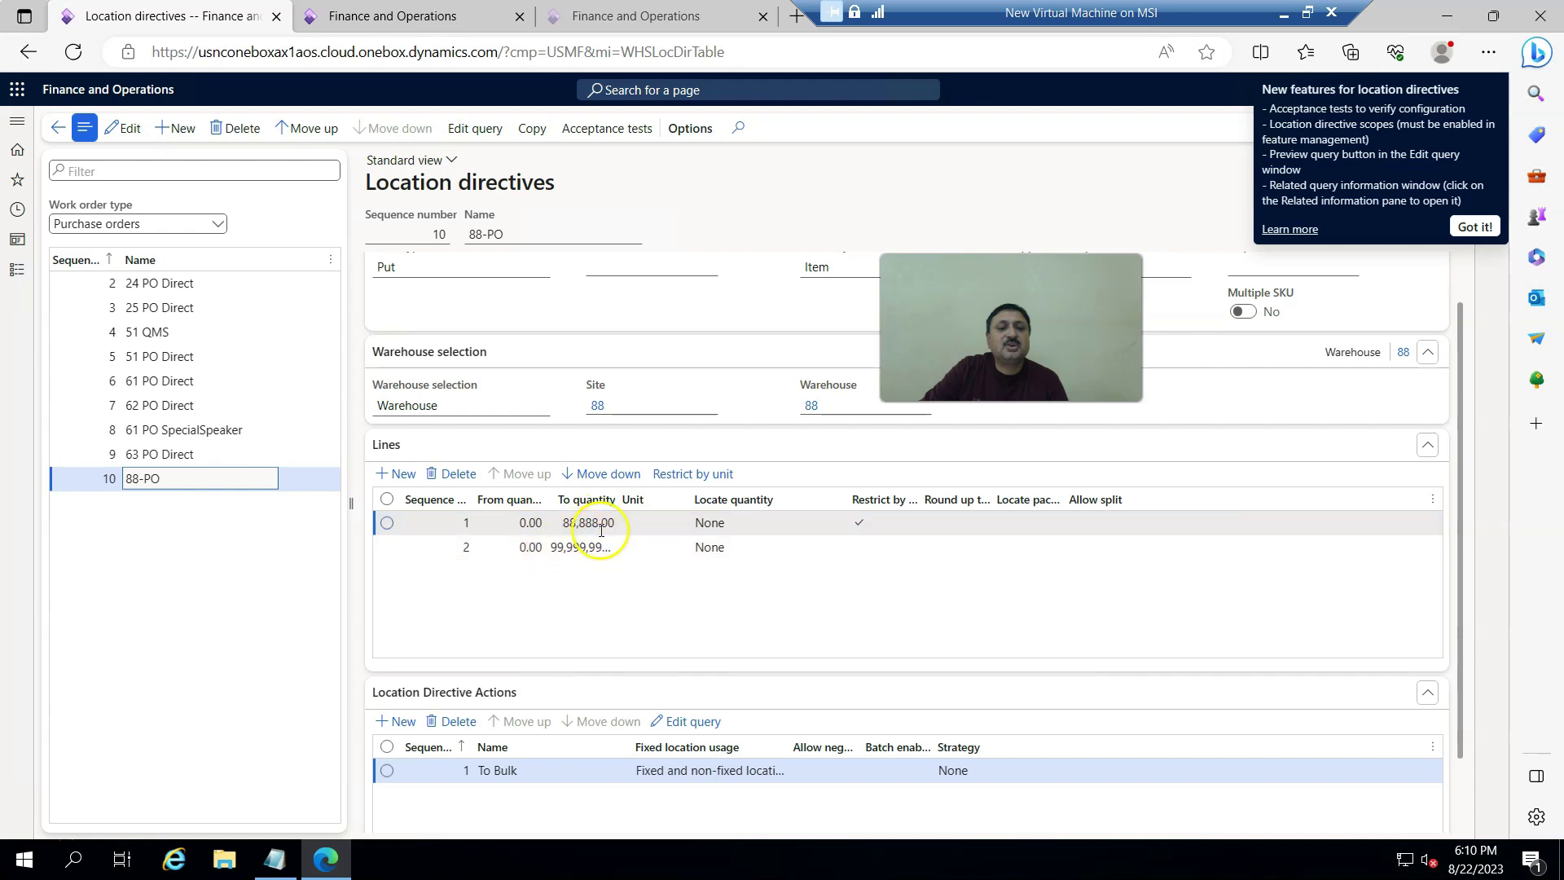
pyautogui.click(506, 768)
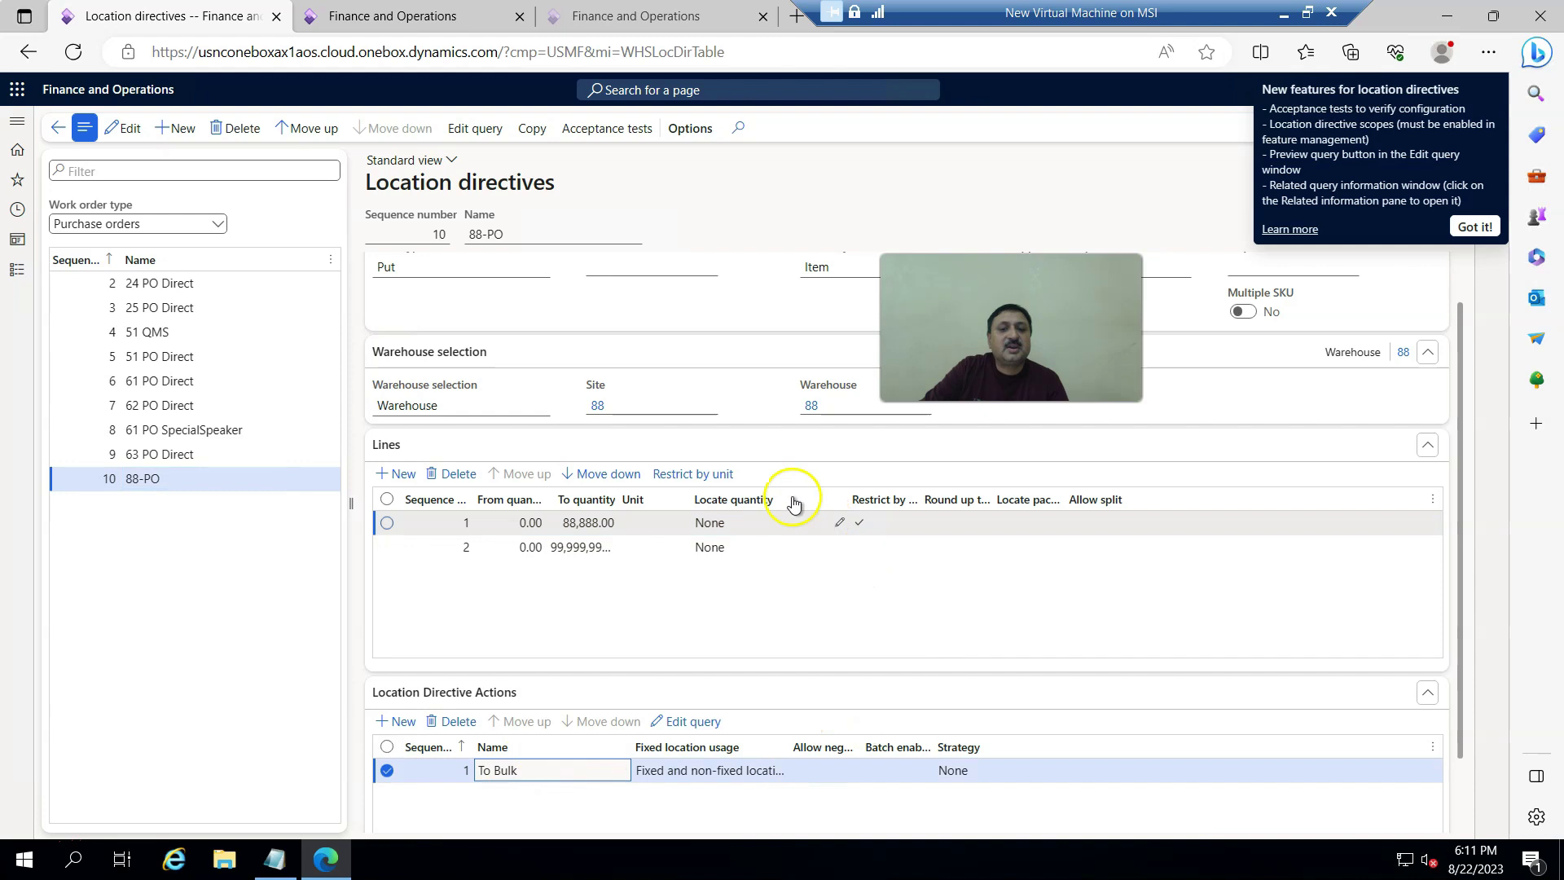
pyautogui.click(713, 475)
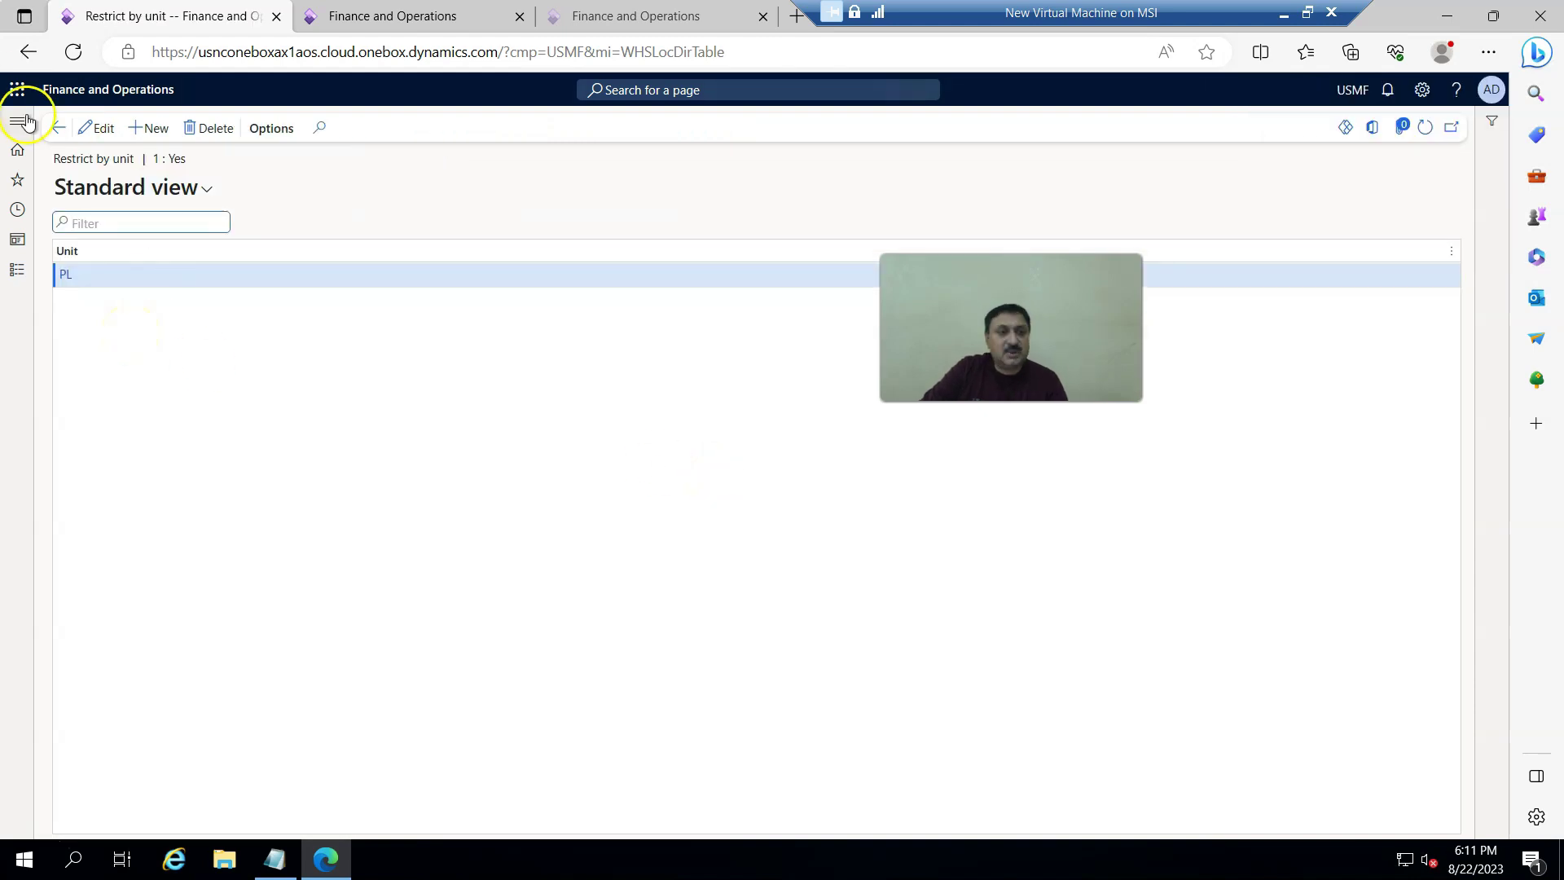
pyautogui.click(58, 128)
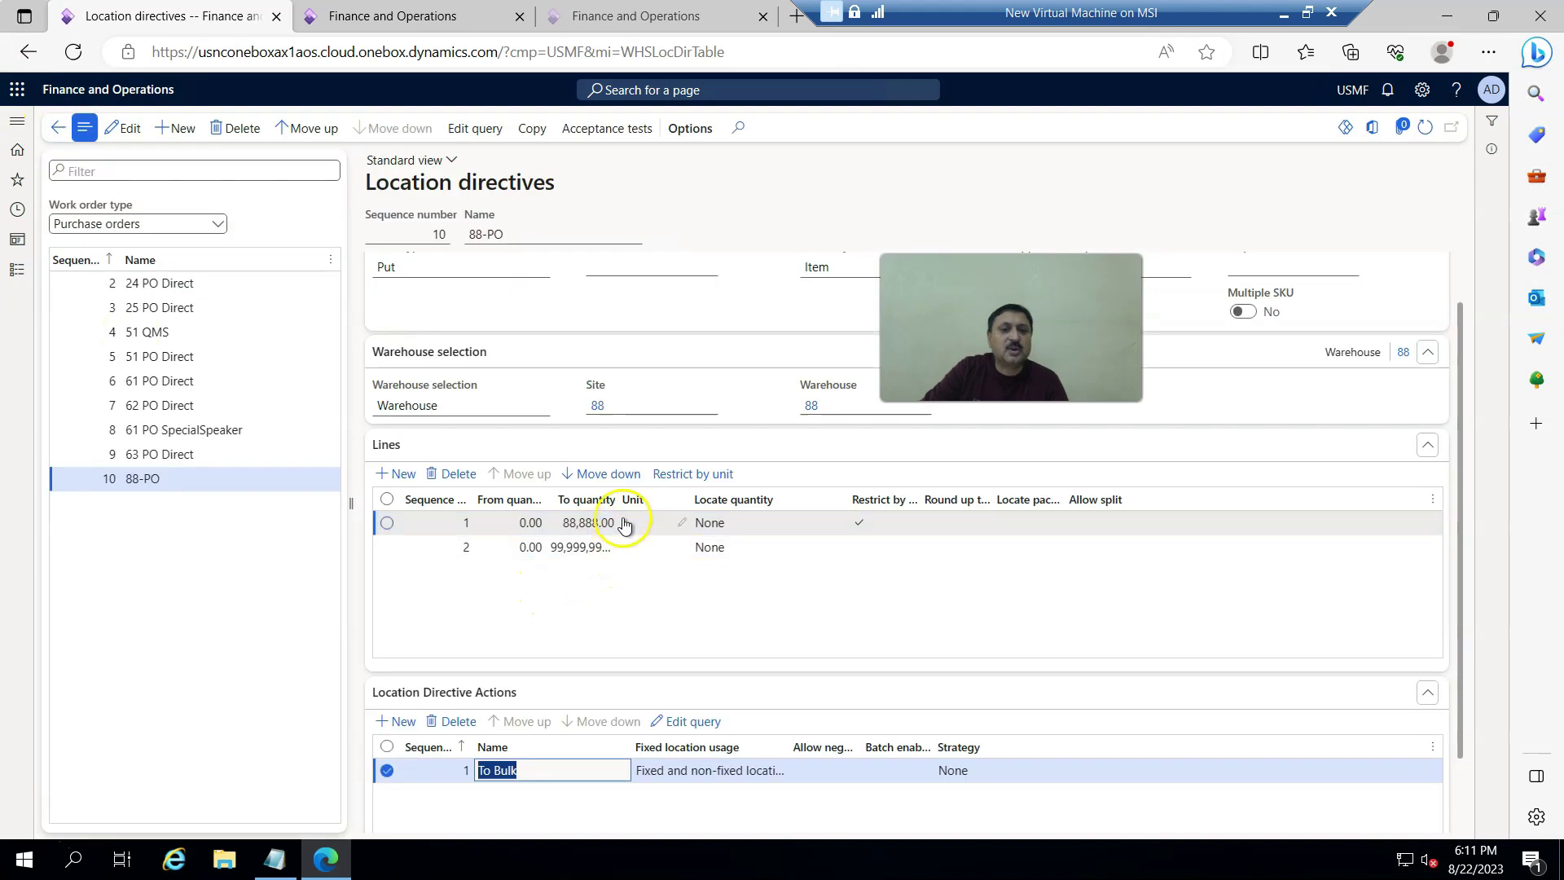
pyautogui.click(597, 522)
pyautogui.click(579, 546)
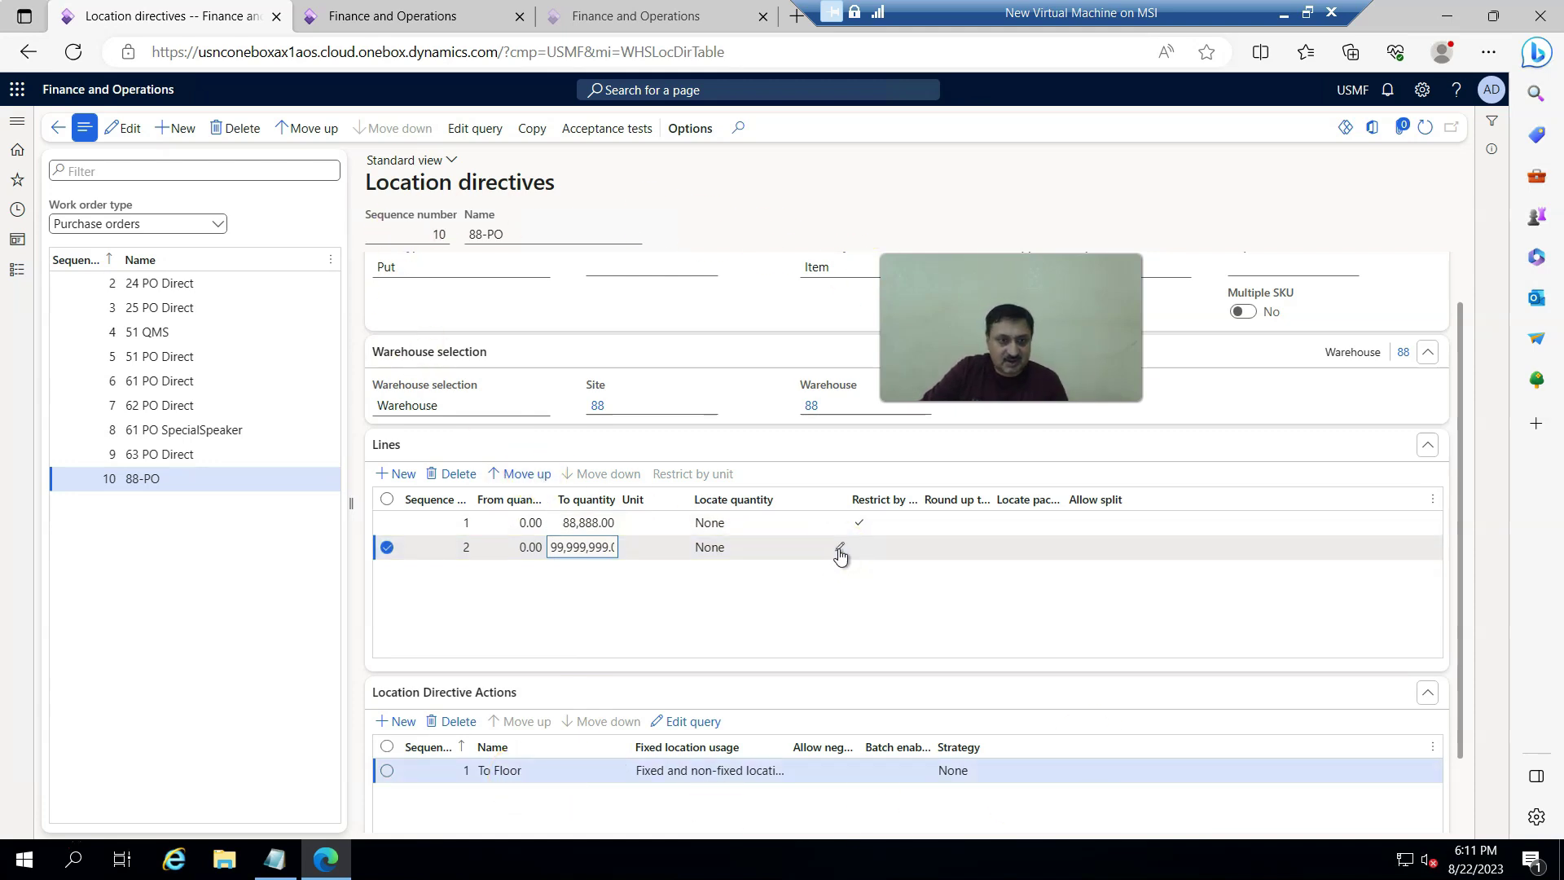
# Step: Open the warehouse work templates and show those for the Purchase orders work order type
pyautogui.click(14, 267)
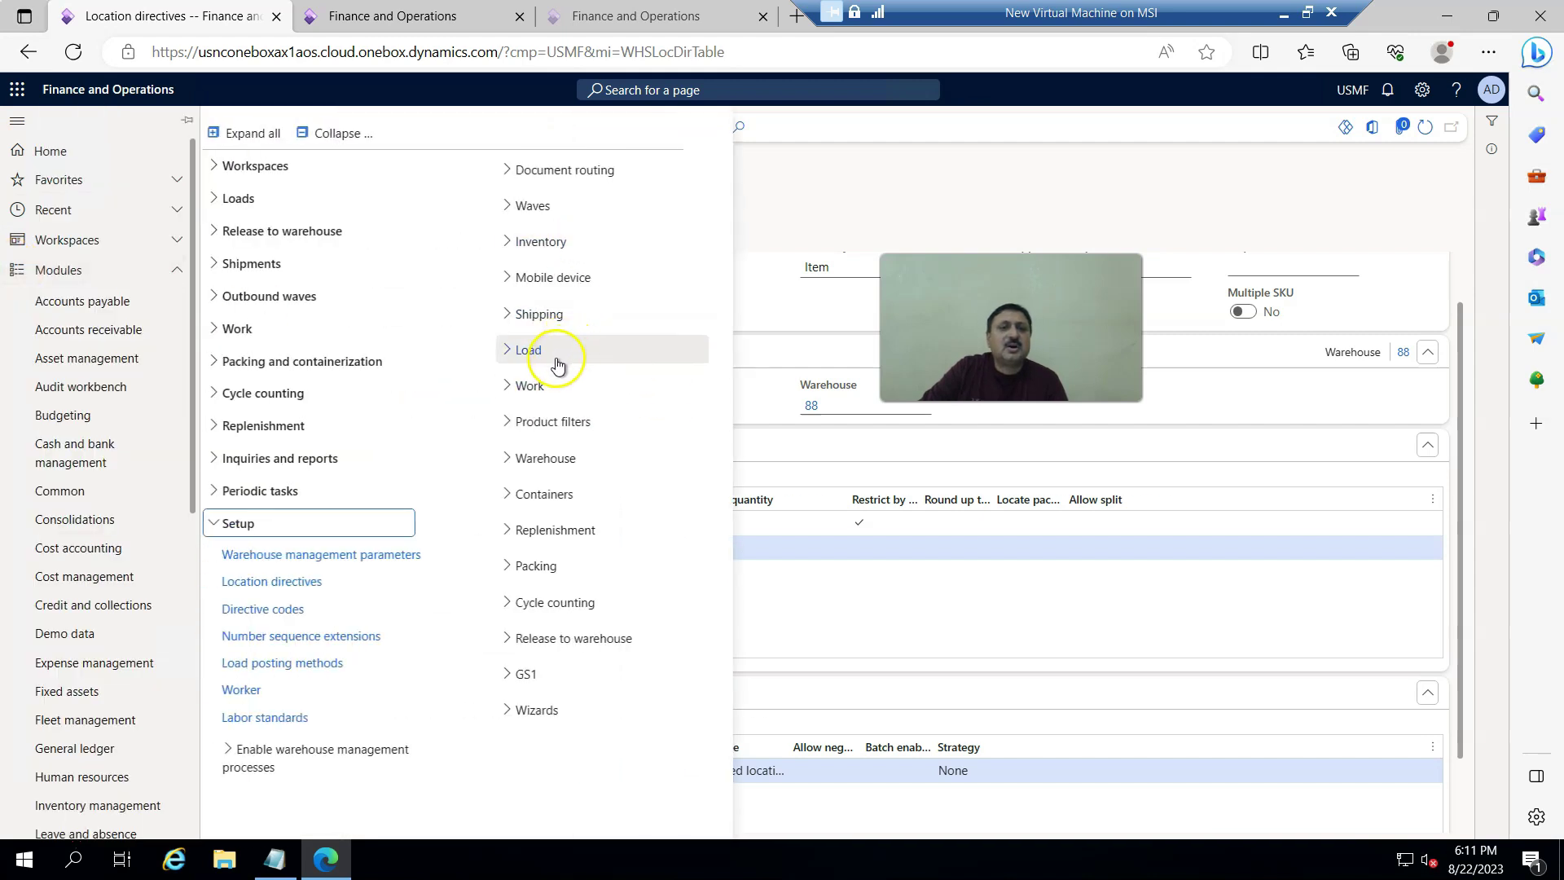
pyautogui.click(531, 388)
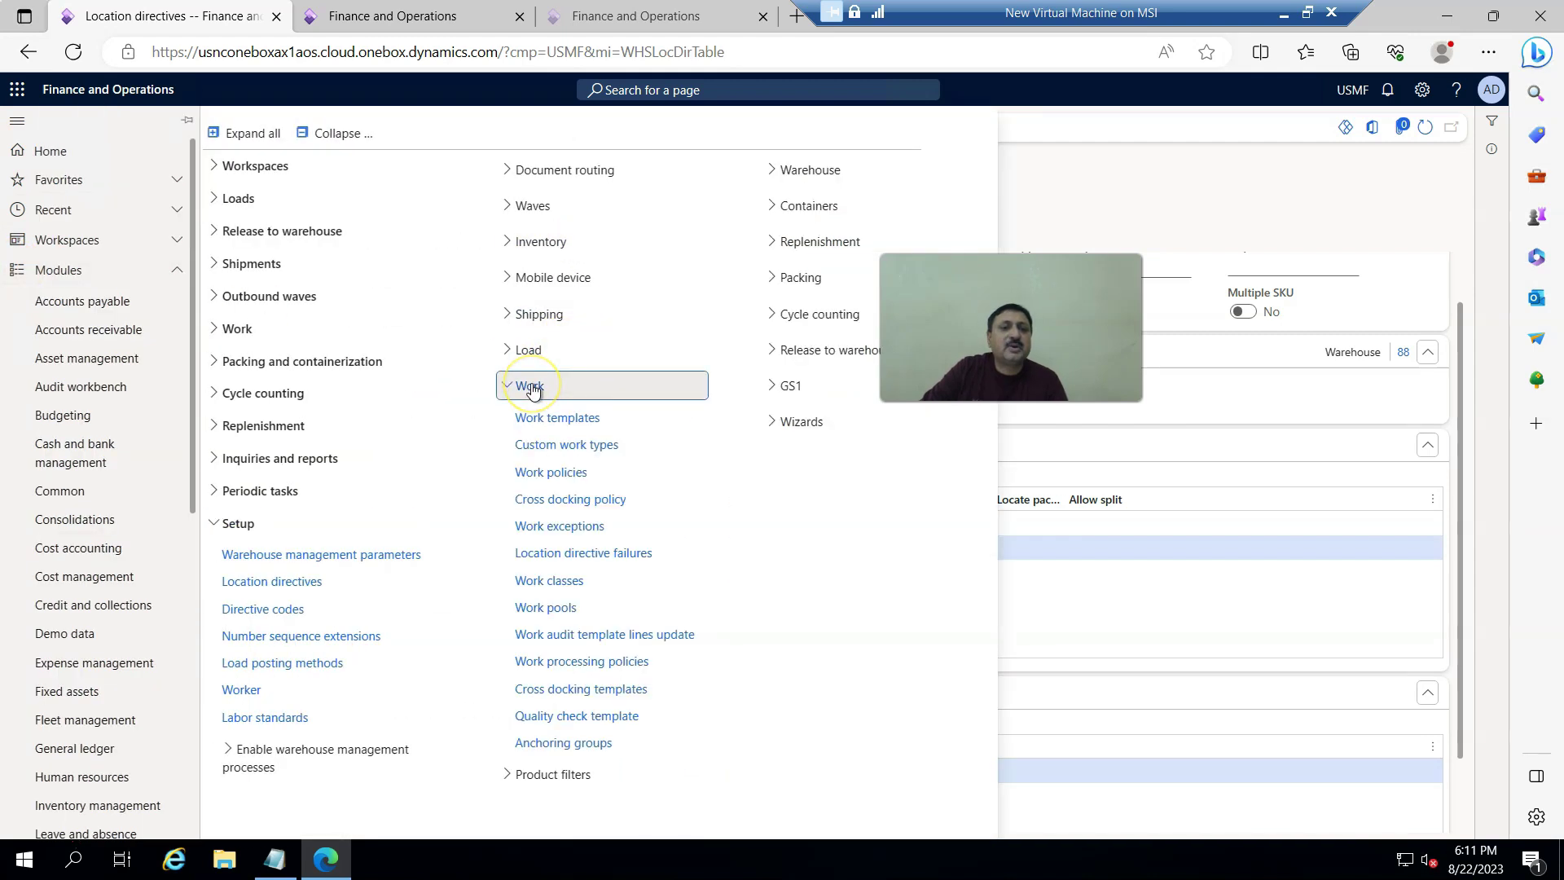
pyautogui.click(554, 419)
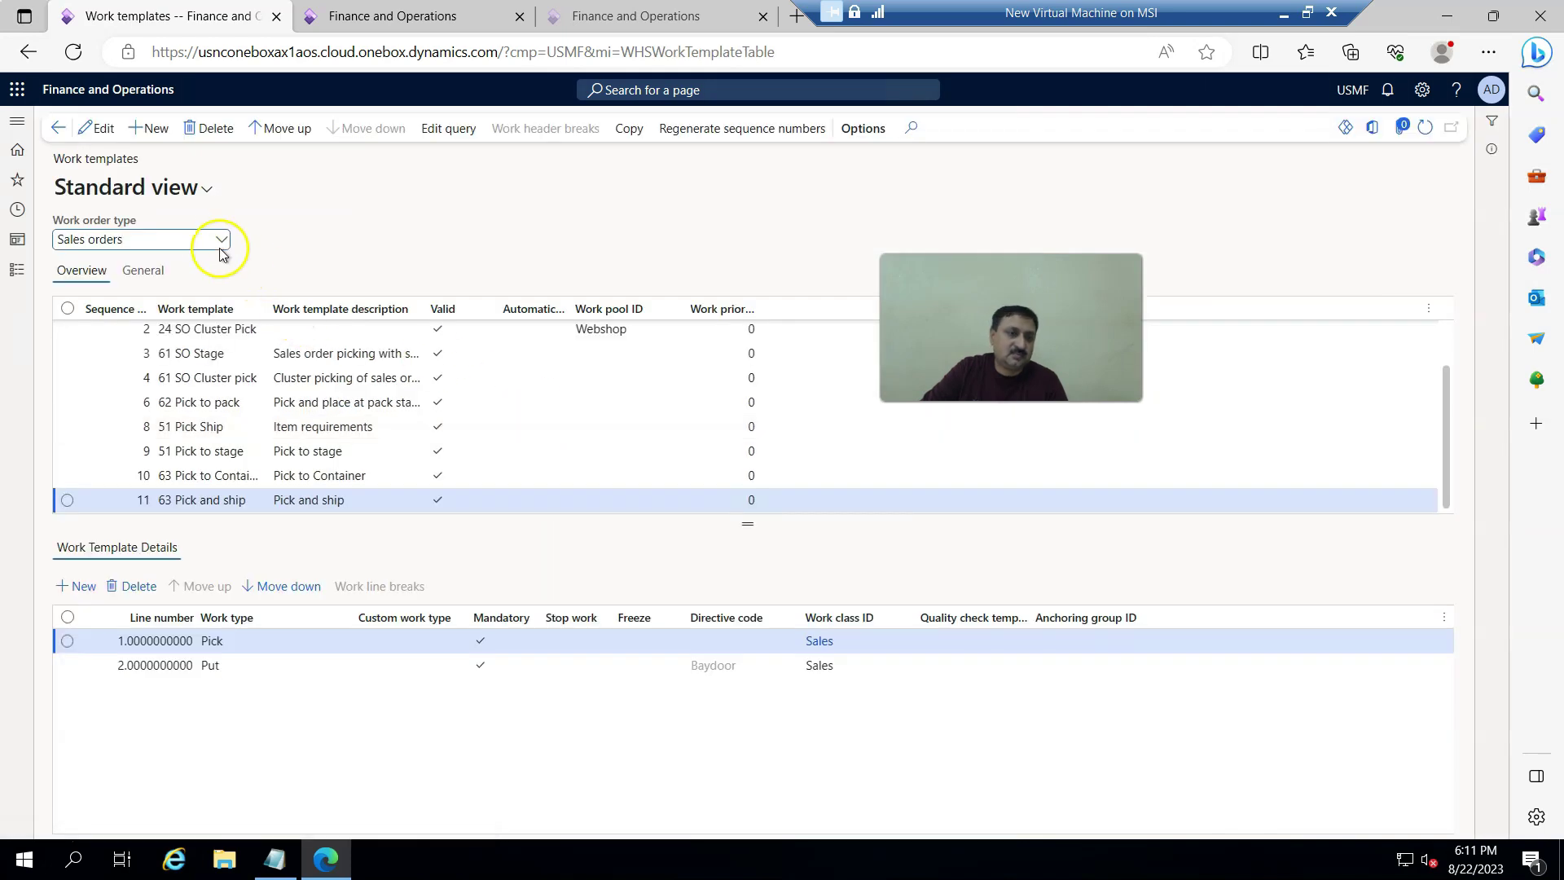
pyautogui.click(219, 241)
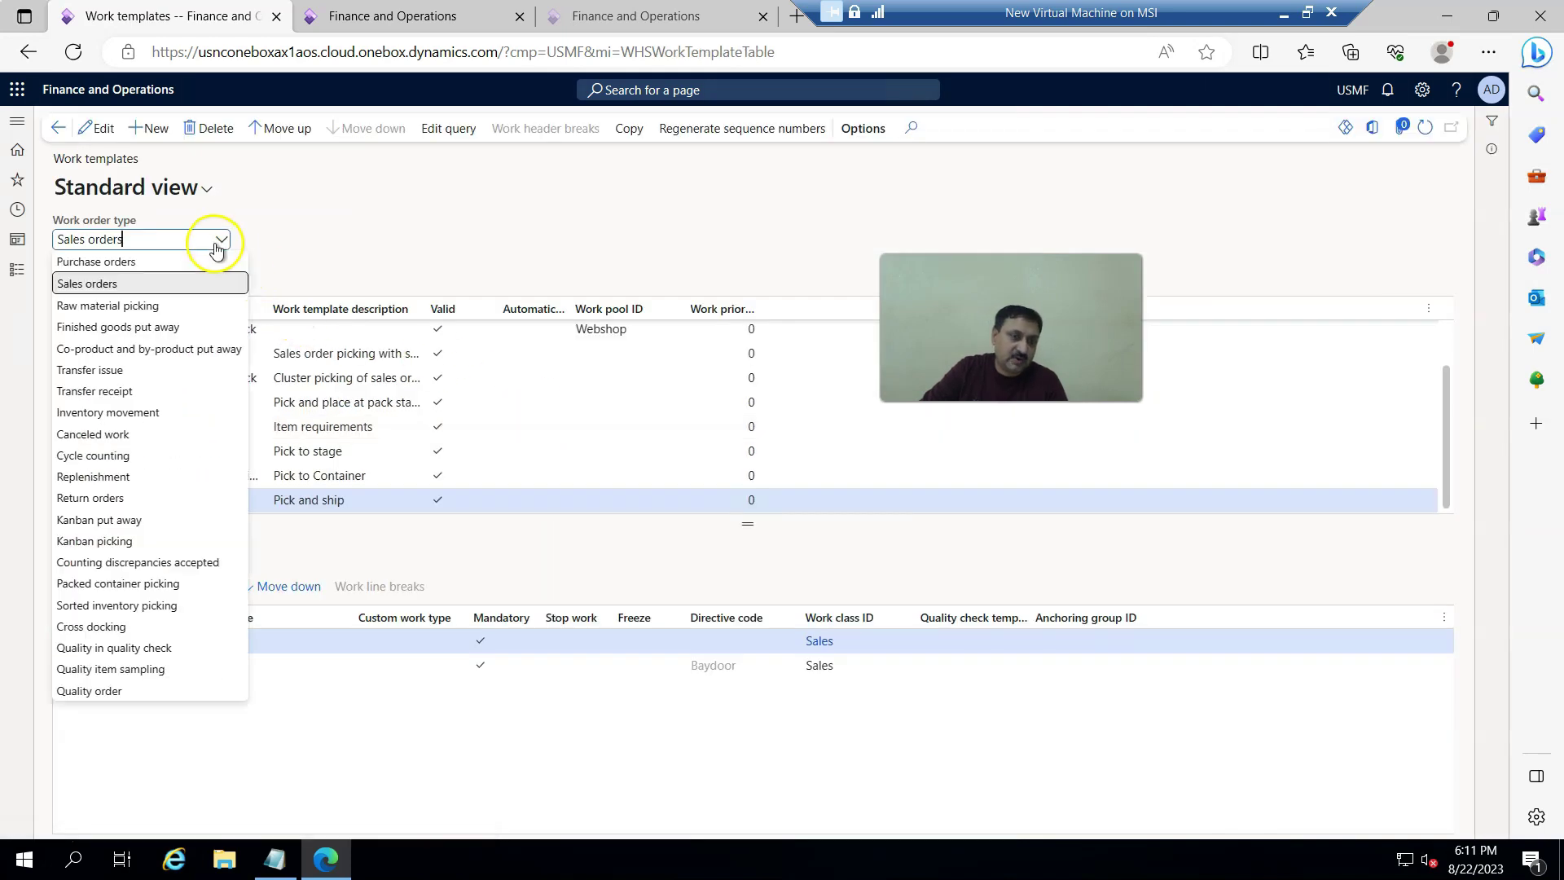
pyautogui.click(114, 261)
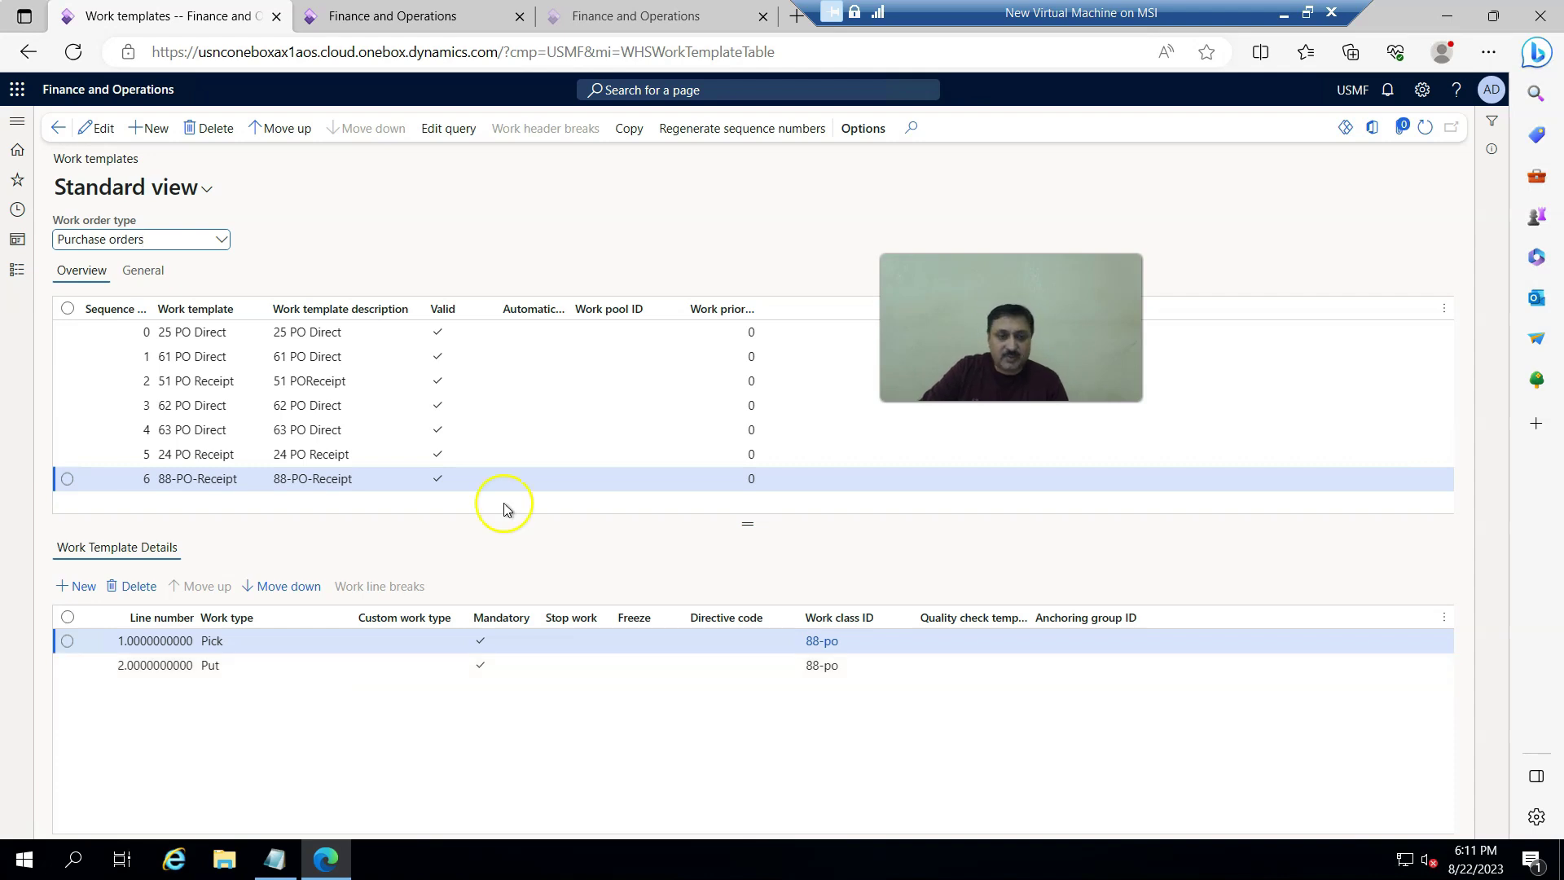
# Step: Open the mobile device menu items from the warehouse management setup
pyautogui.click(18, 271)
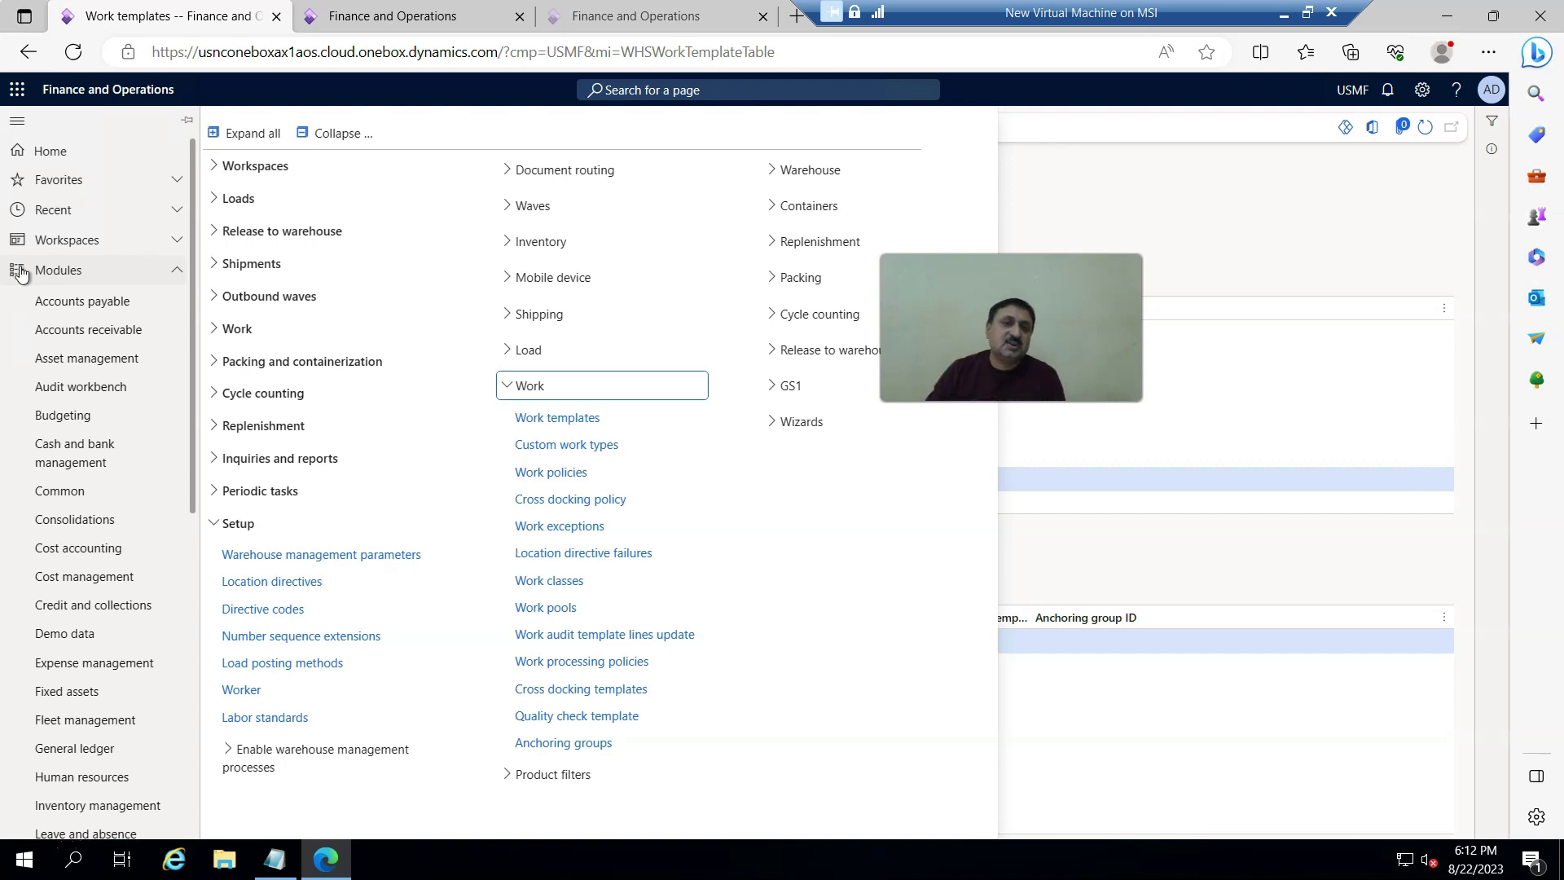
pyautogui.click(513, 385)
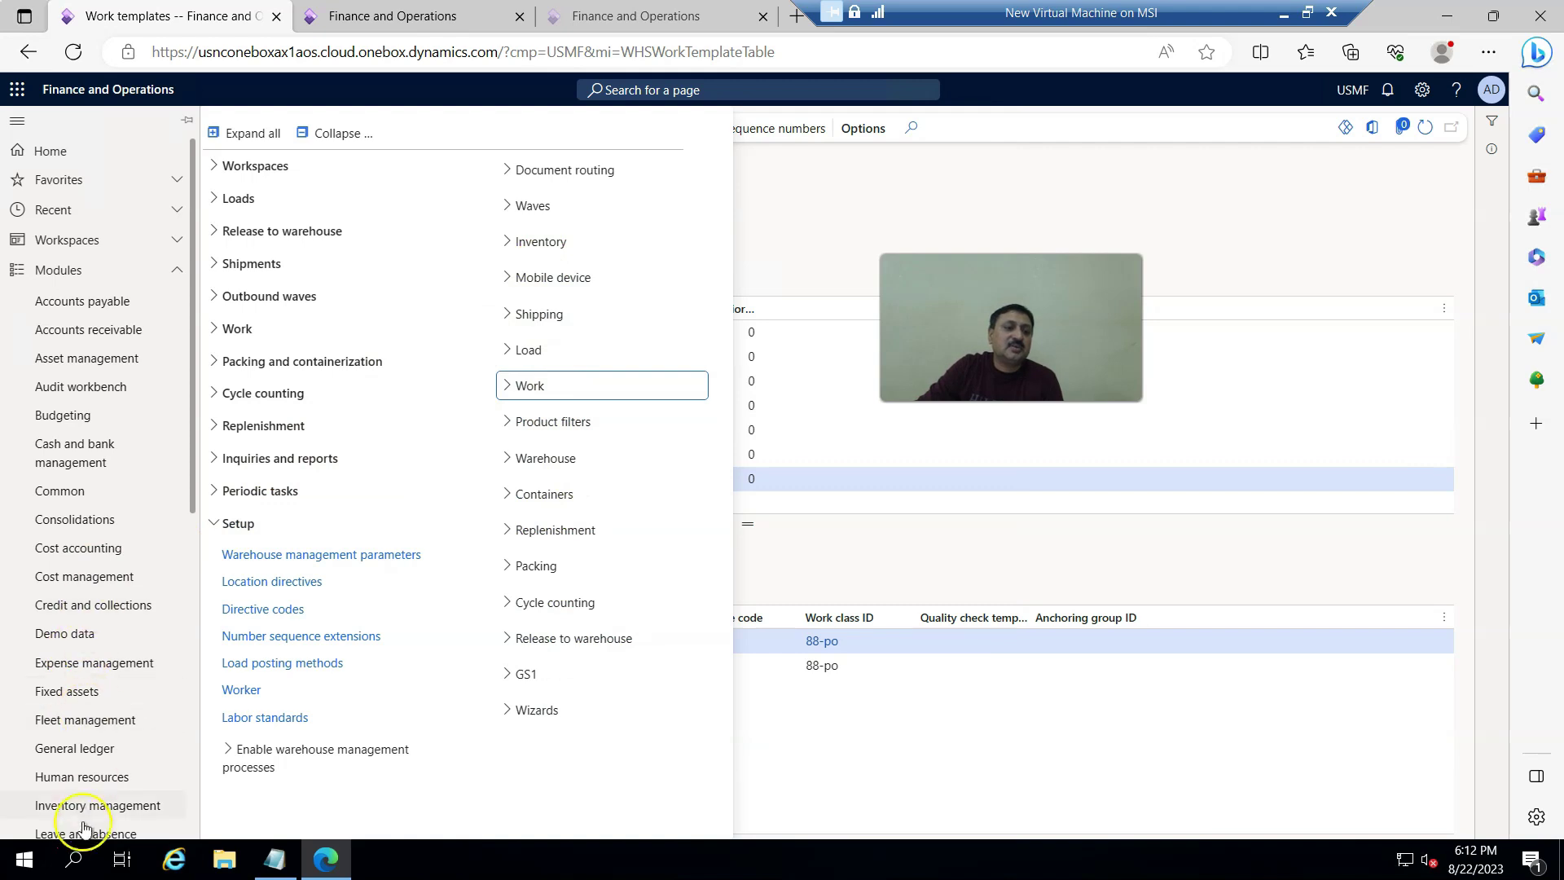
pyautogui.click(597, 292)
pyautogui.click(595, 343)
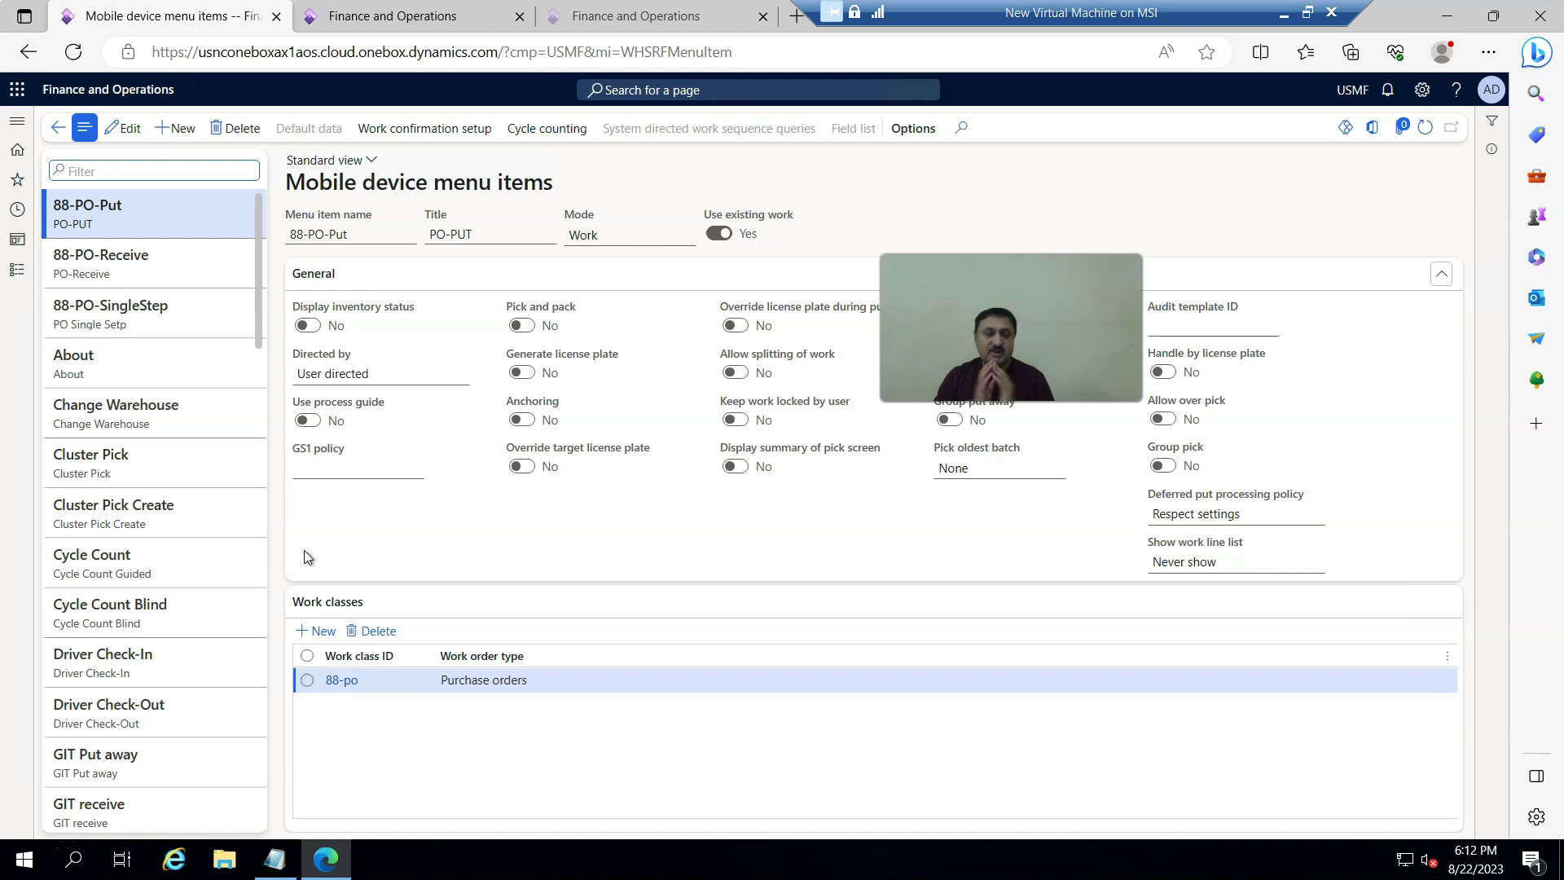
# Step: Examine the 88-PO-SingleStep menu item and its available work creation processes without changing the selection
pyautogui.click(127, 315)
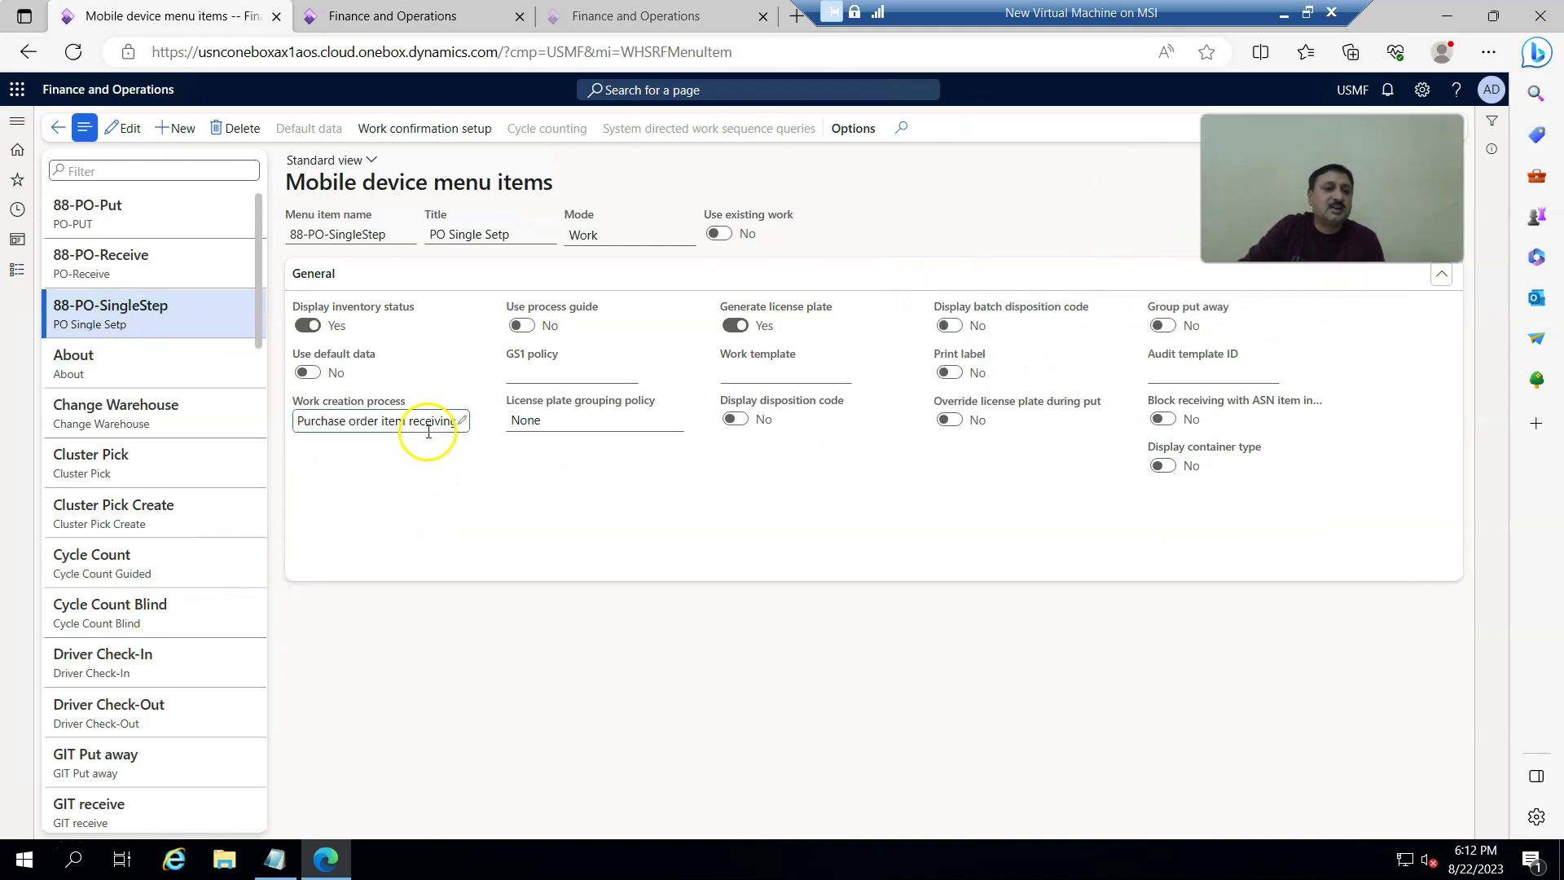
pyautogui.click(456, 422)
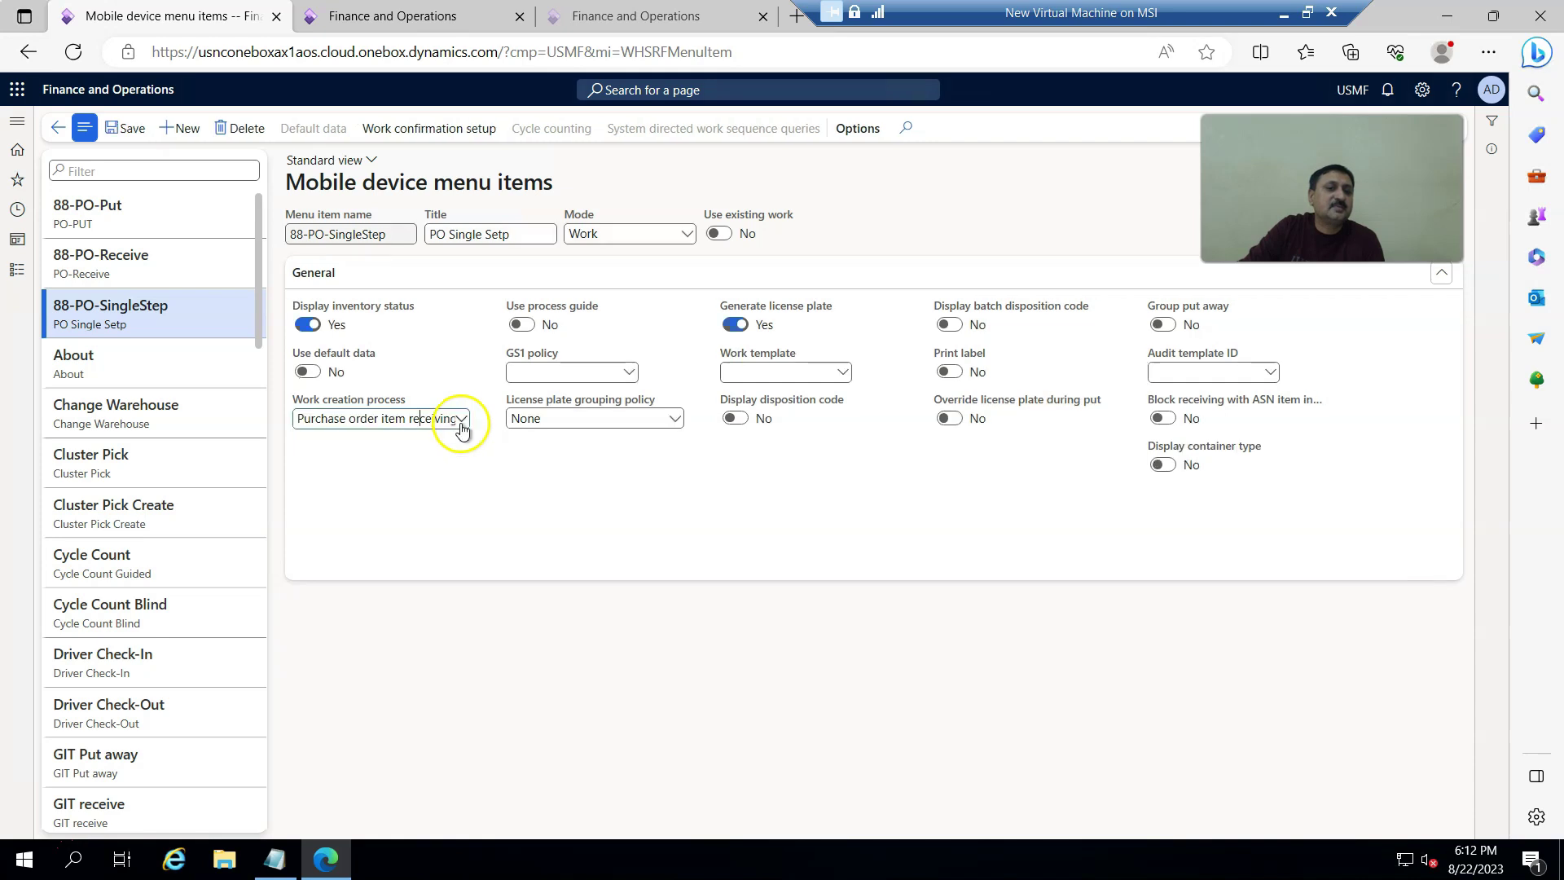
pyautogui.click(461, 420)
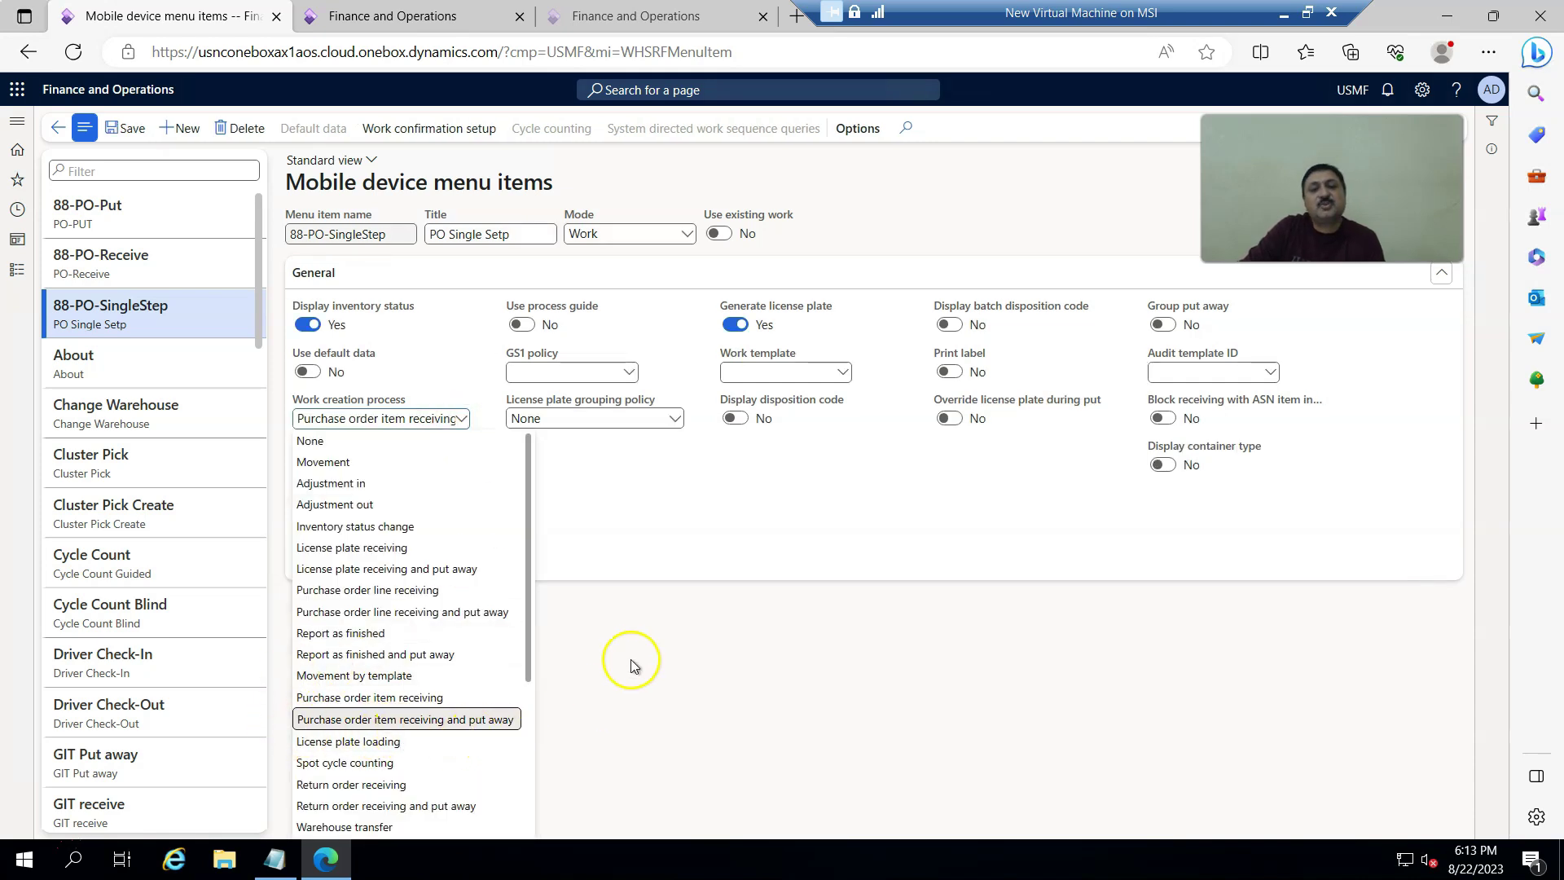
pyautogui.click(780, 638)
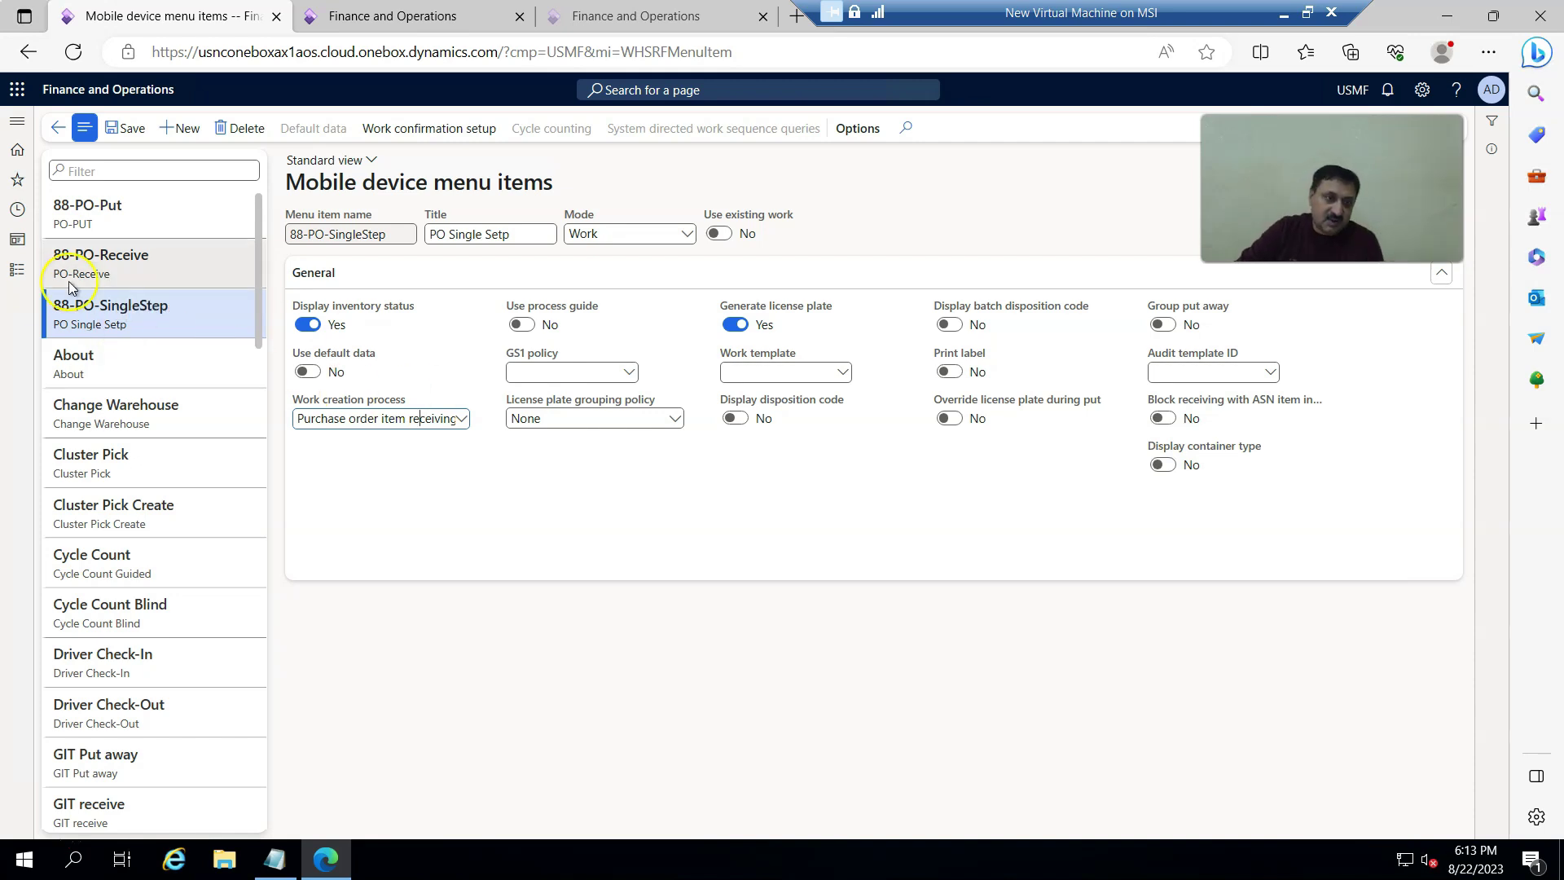
# Step: Examine the work creation process of the 88-PO-Receive menu item and the settings of the 88-PO-Put menu item
pyautogui.click(75, 253)
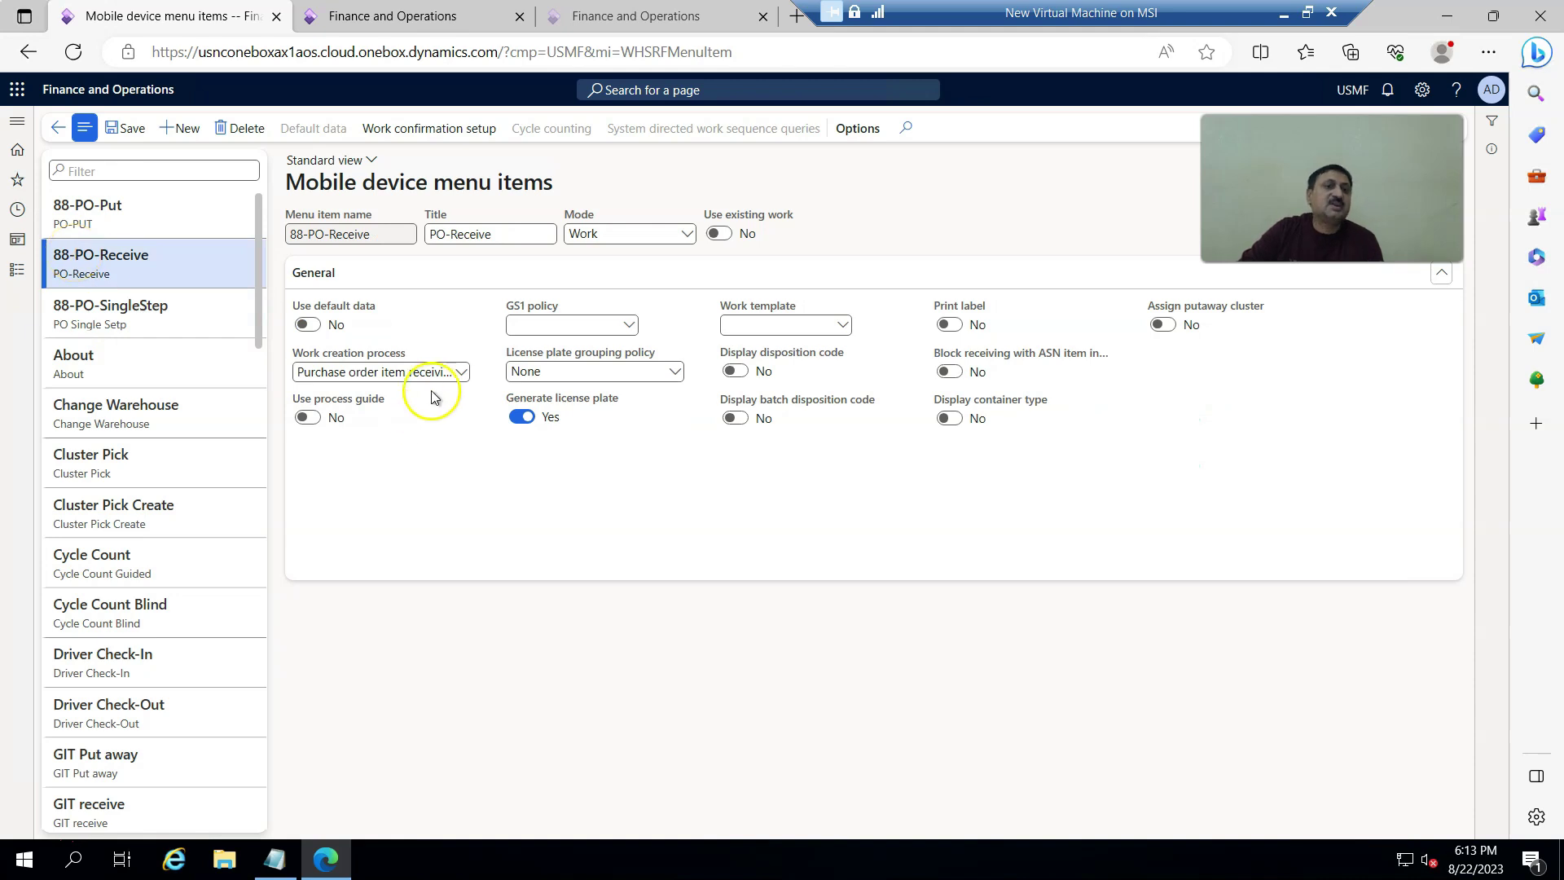
pyautogui.click(459, 371)
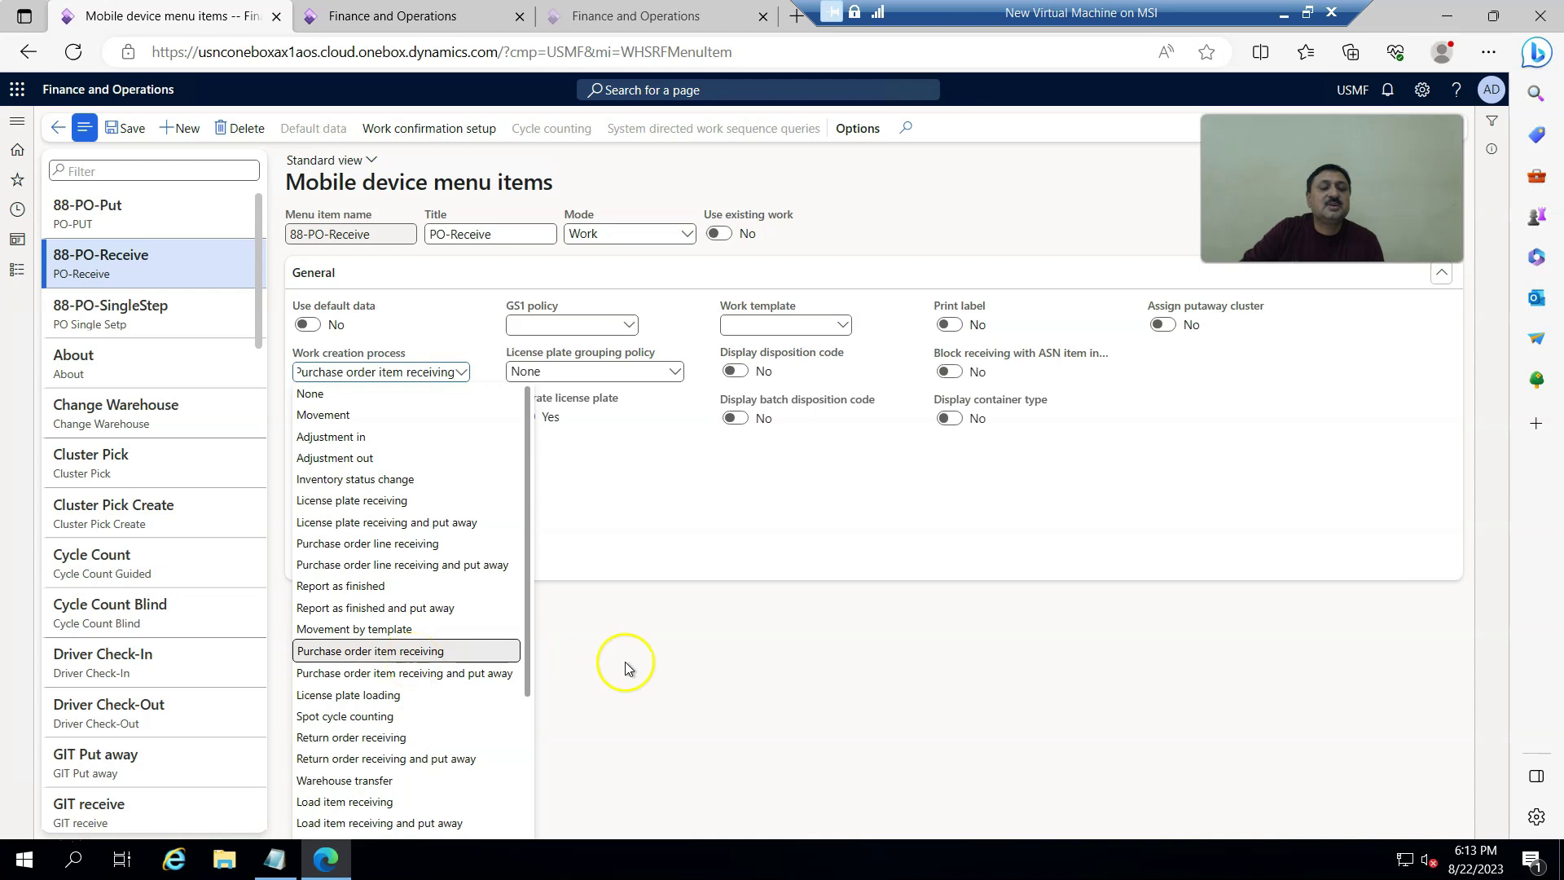
pyautogui.click(652, 517)
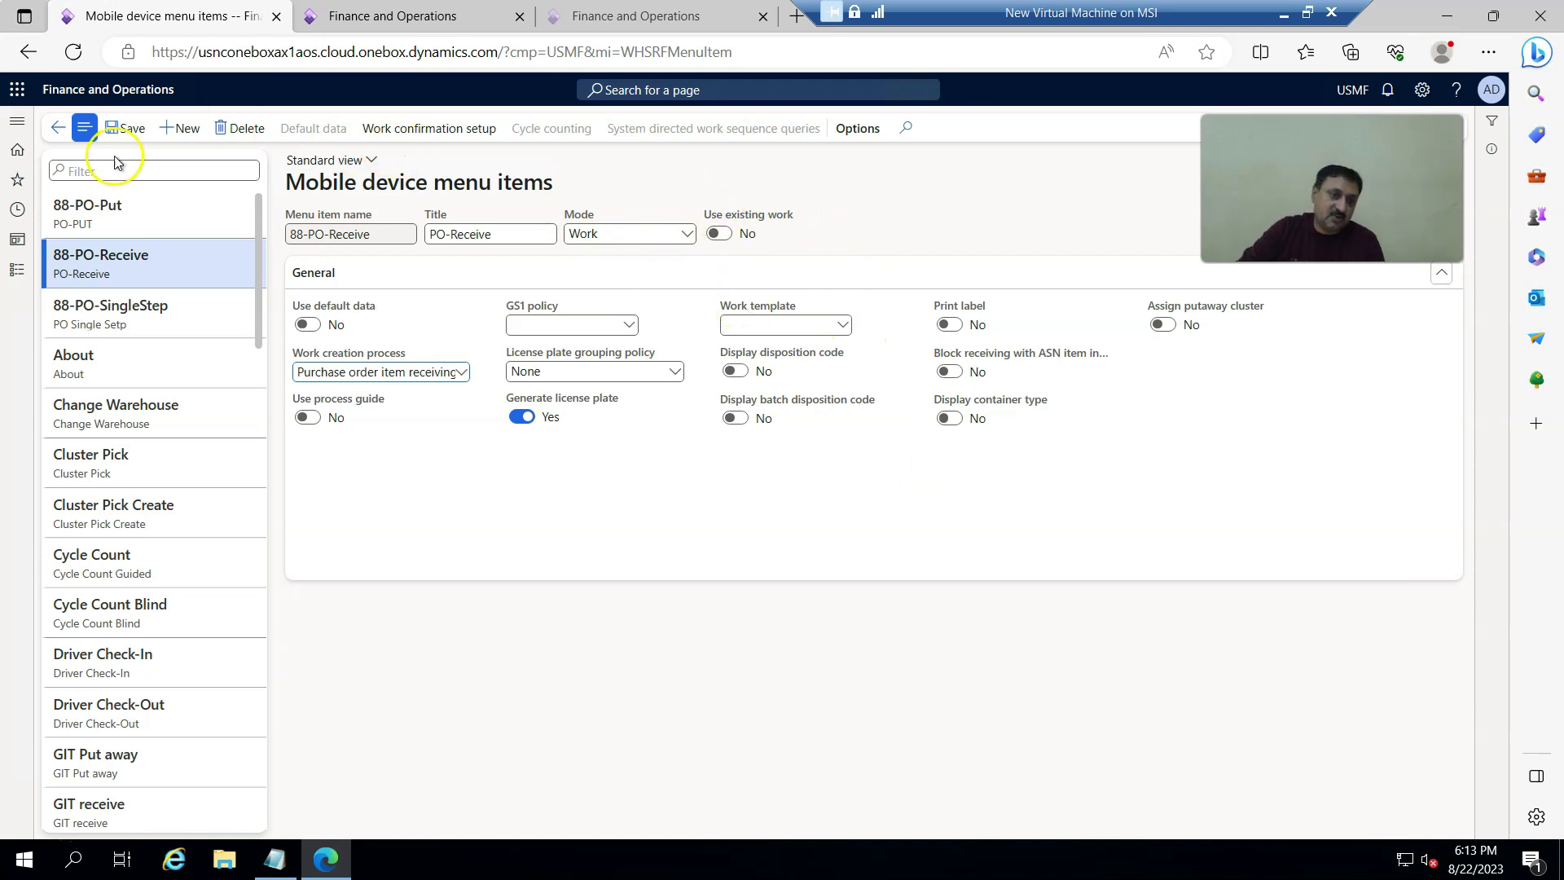
pyautogui.click(105, 209)
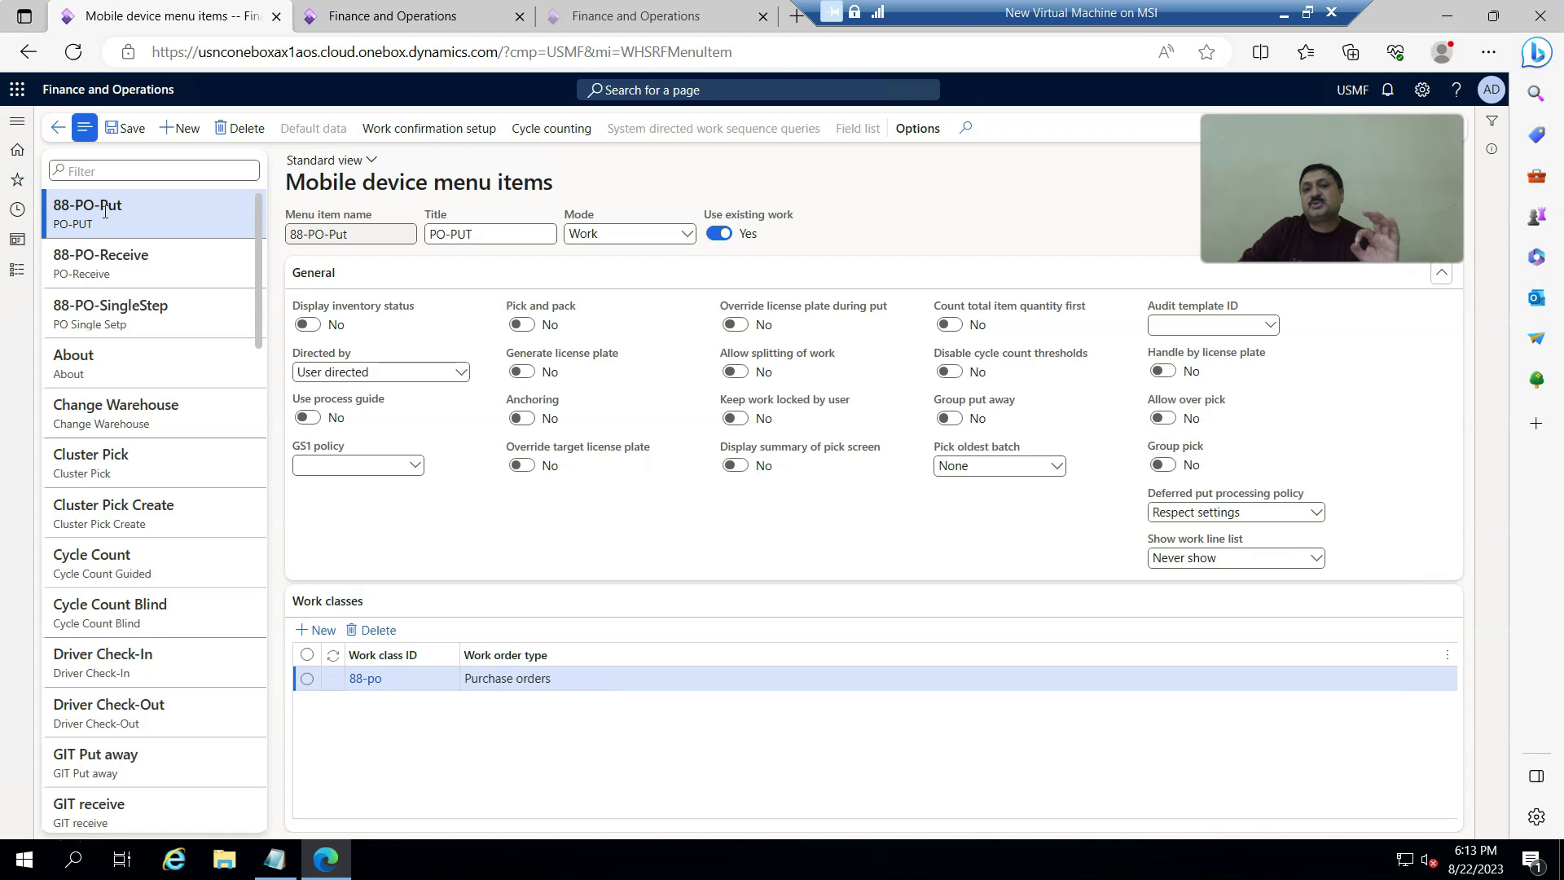
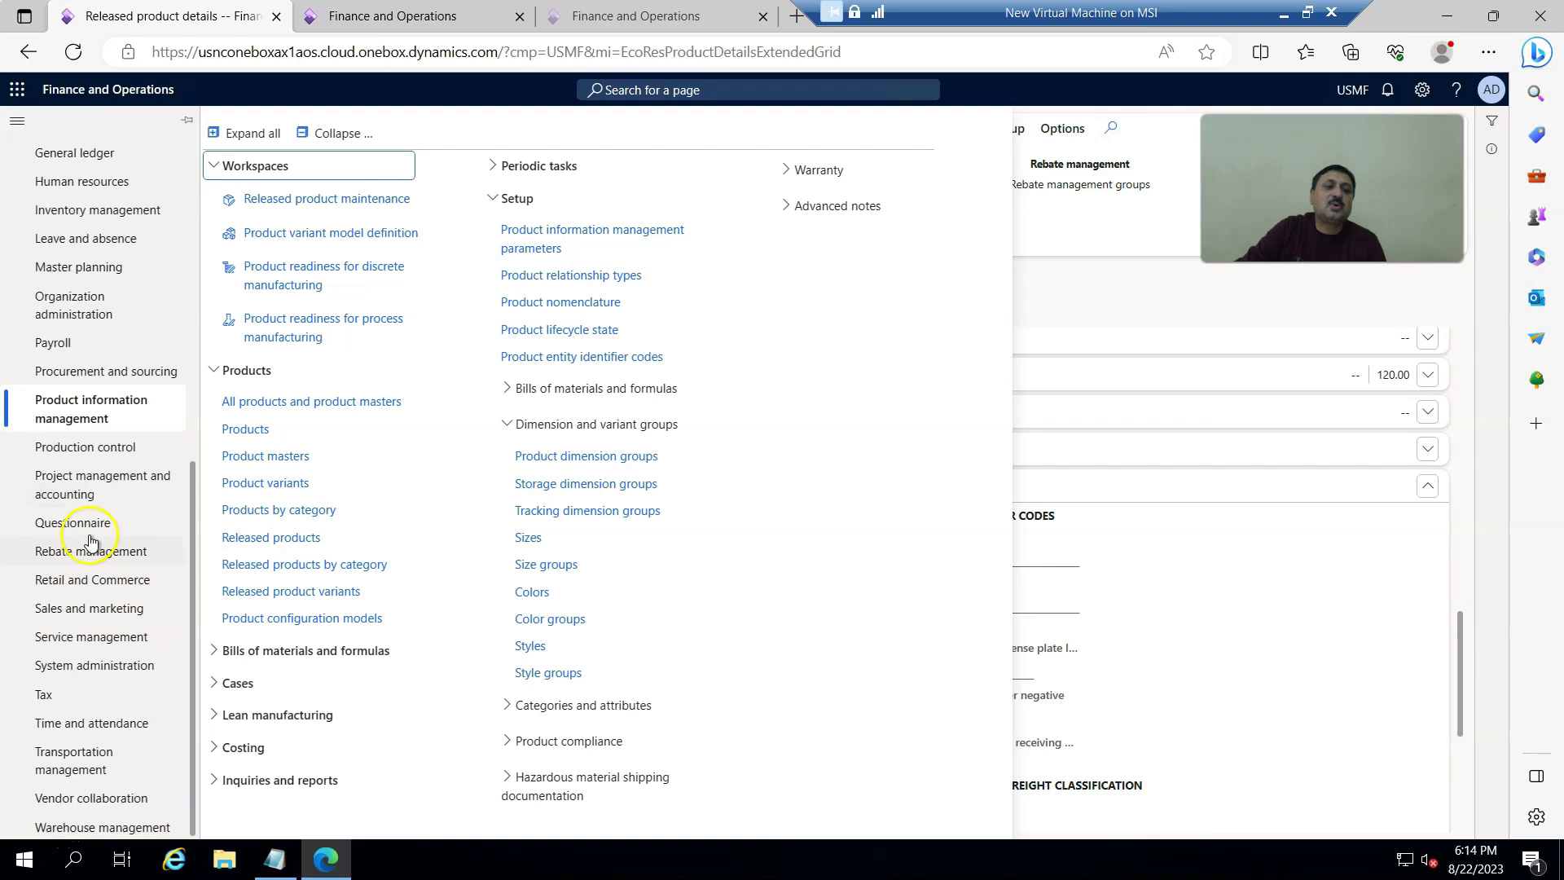
# Step: Open the list of all purchase orders from the Procurement and sourcing module
pyautogui.scroll(5, 89, 586)
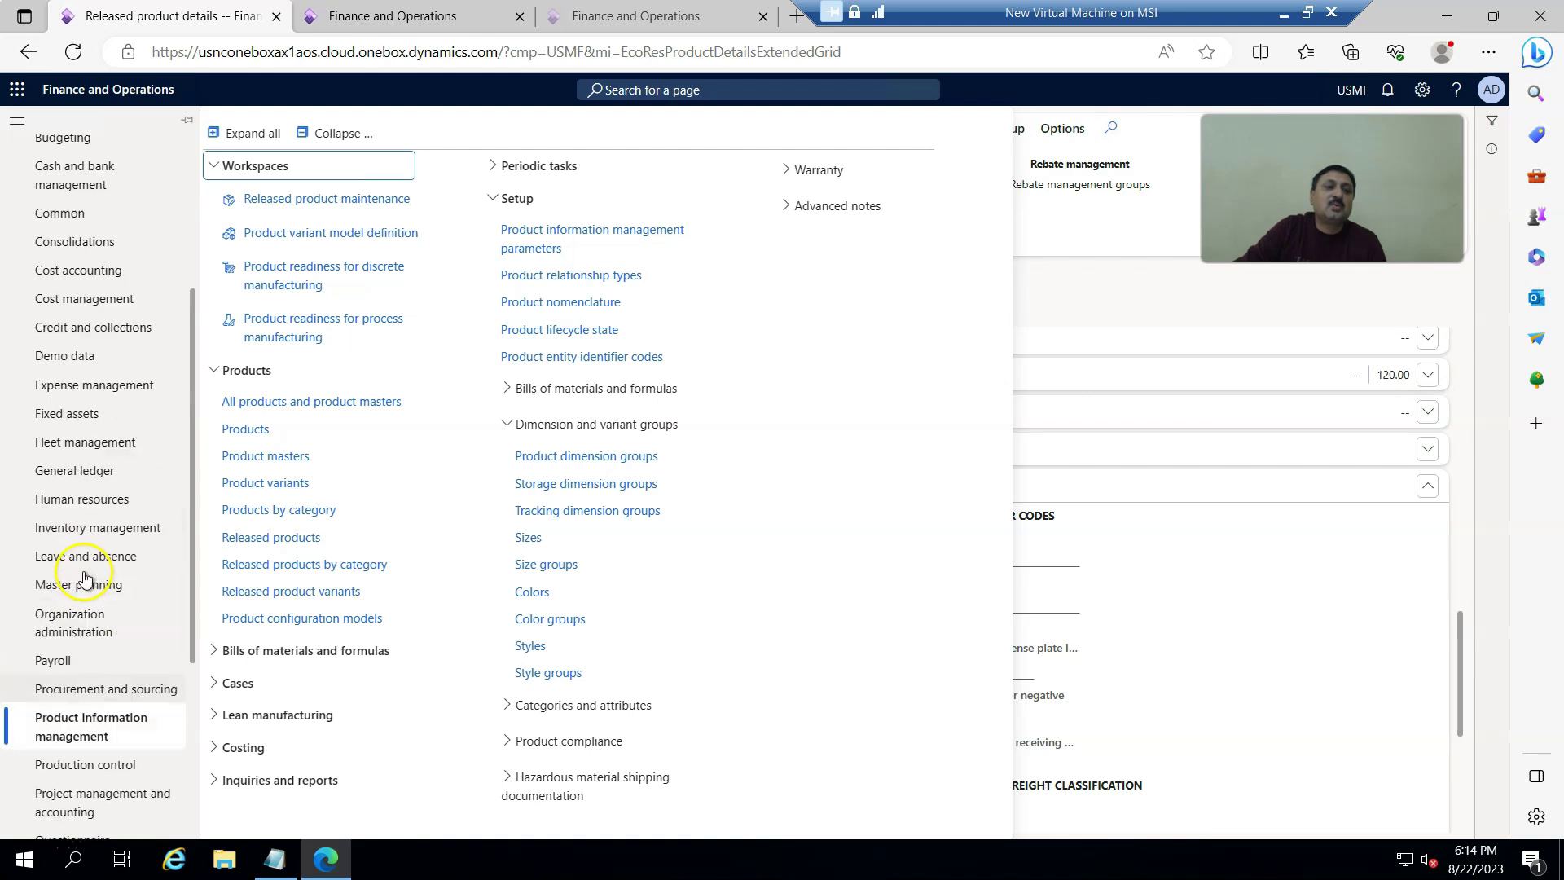
pyautogui.scroll(3, 87, 505)
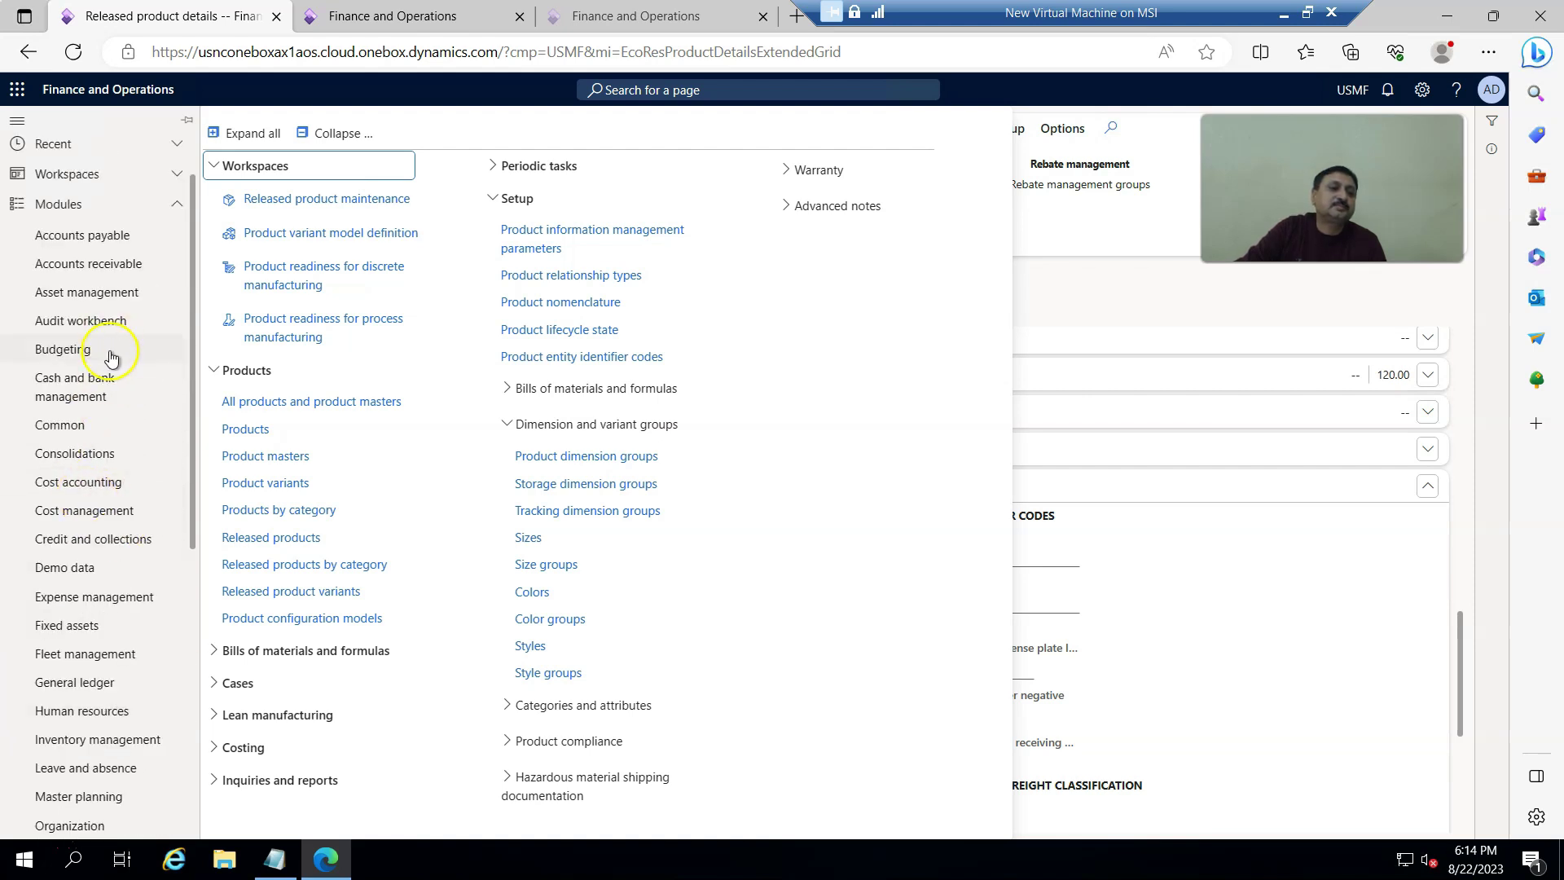
pyautogui.scroll(-5, 106, 440)
pyautogui.scroll(-2, 105, 562)
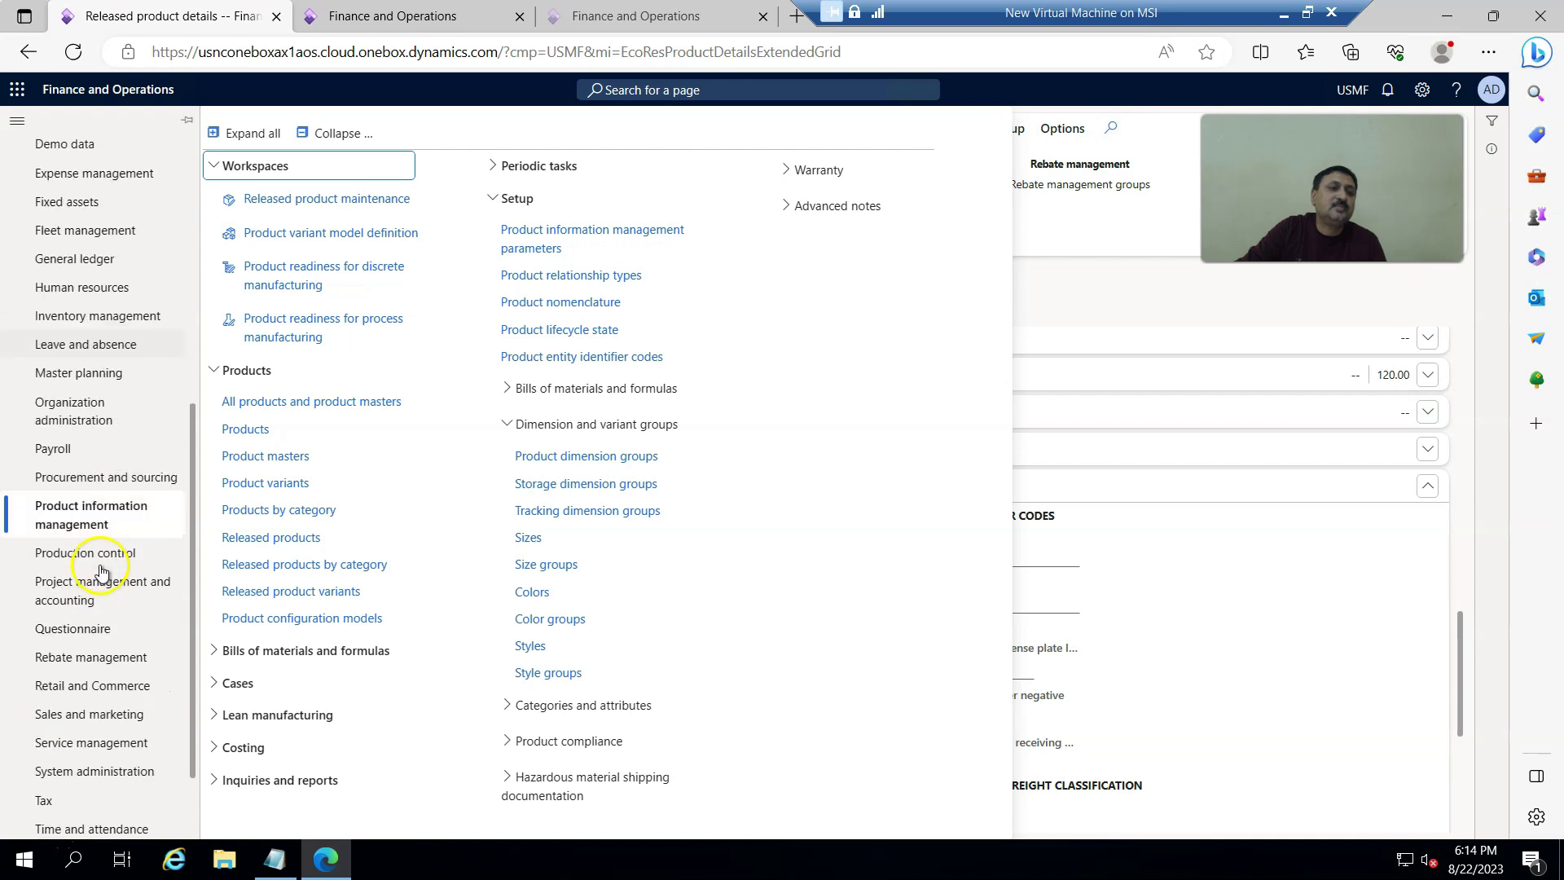
pyautogui.click(106, 486)
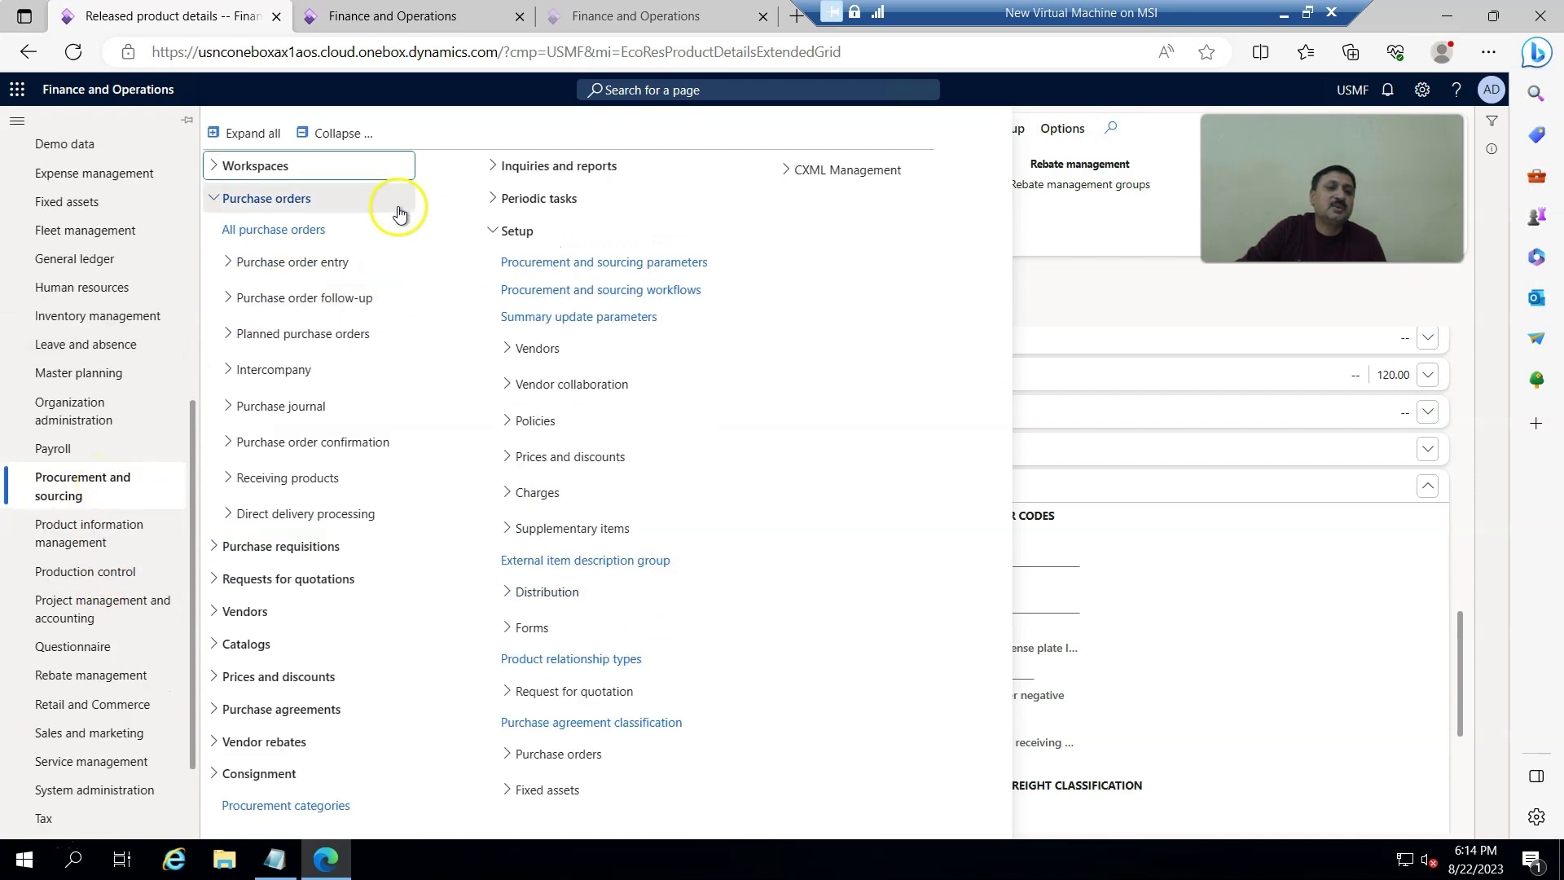
pyautogui.click(277, 230)
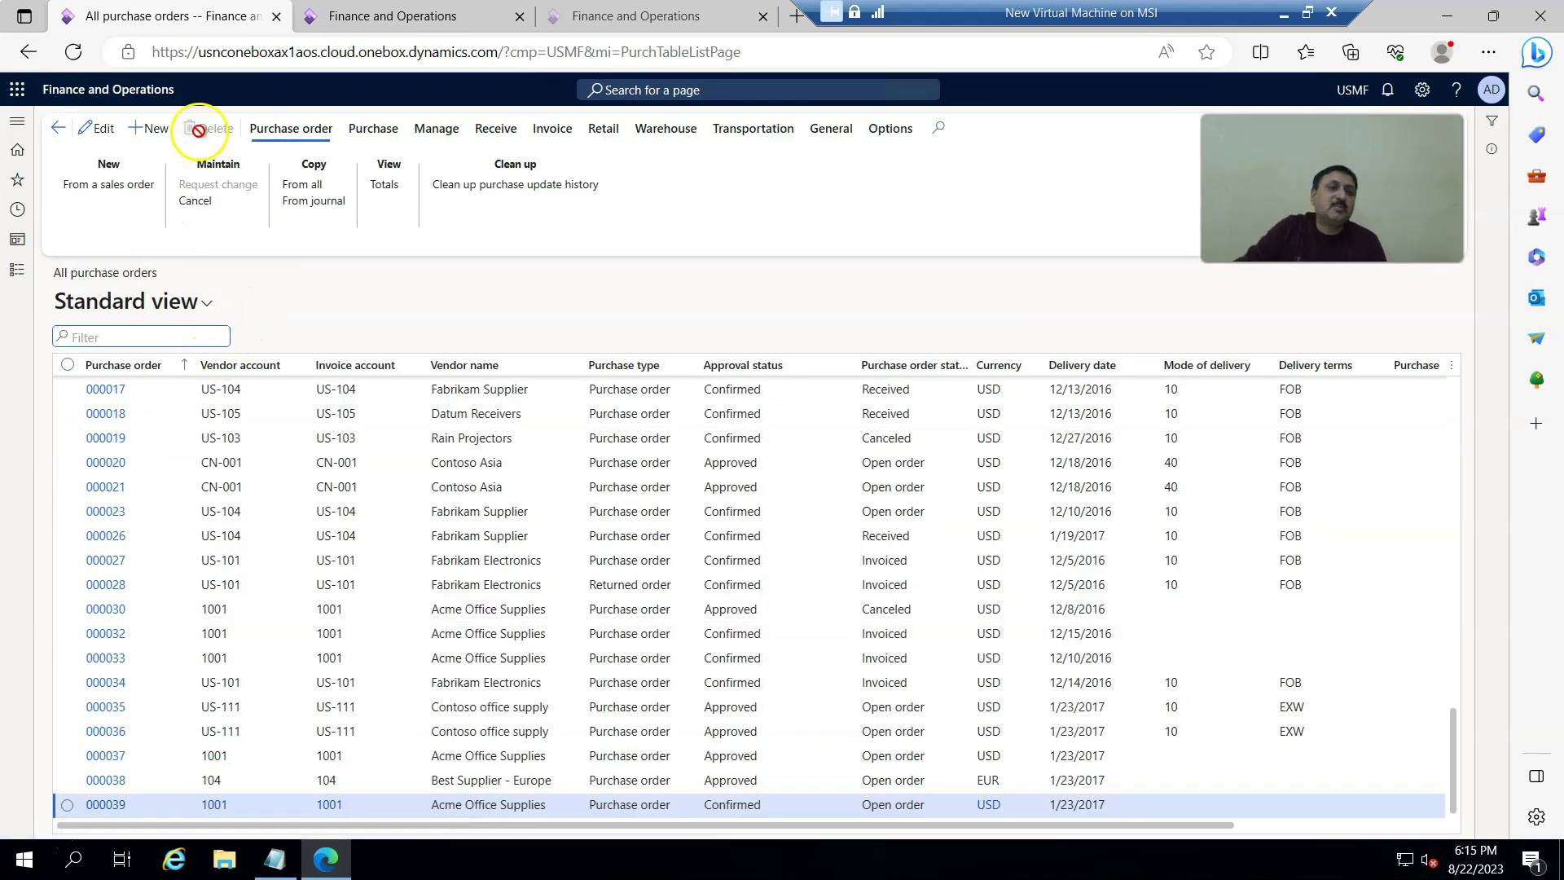
# Step: Create a new purchase order for the vendor Acme Office Supplies with the default delivery address
pyautogui.hotkey('alt', 'n')
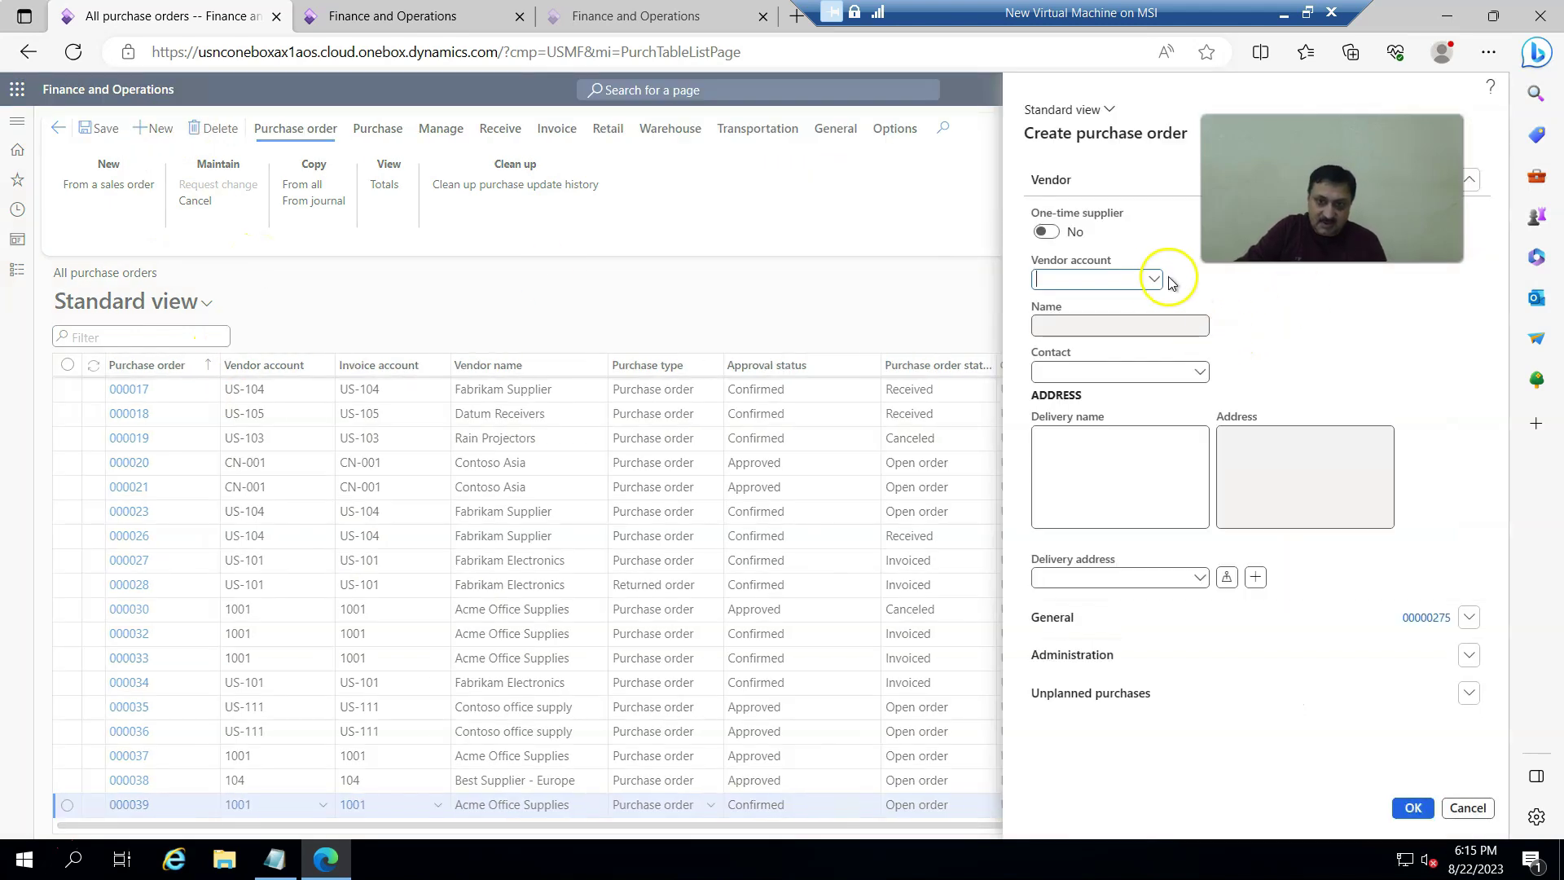
pyautogui.click(1151, 281)
pyautogui.click(1149, 281)
pyautogui.click(1150, 281)
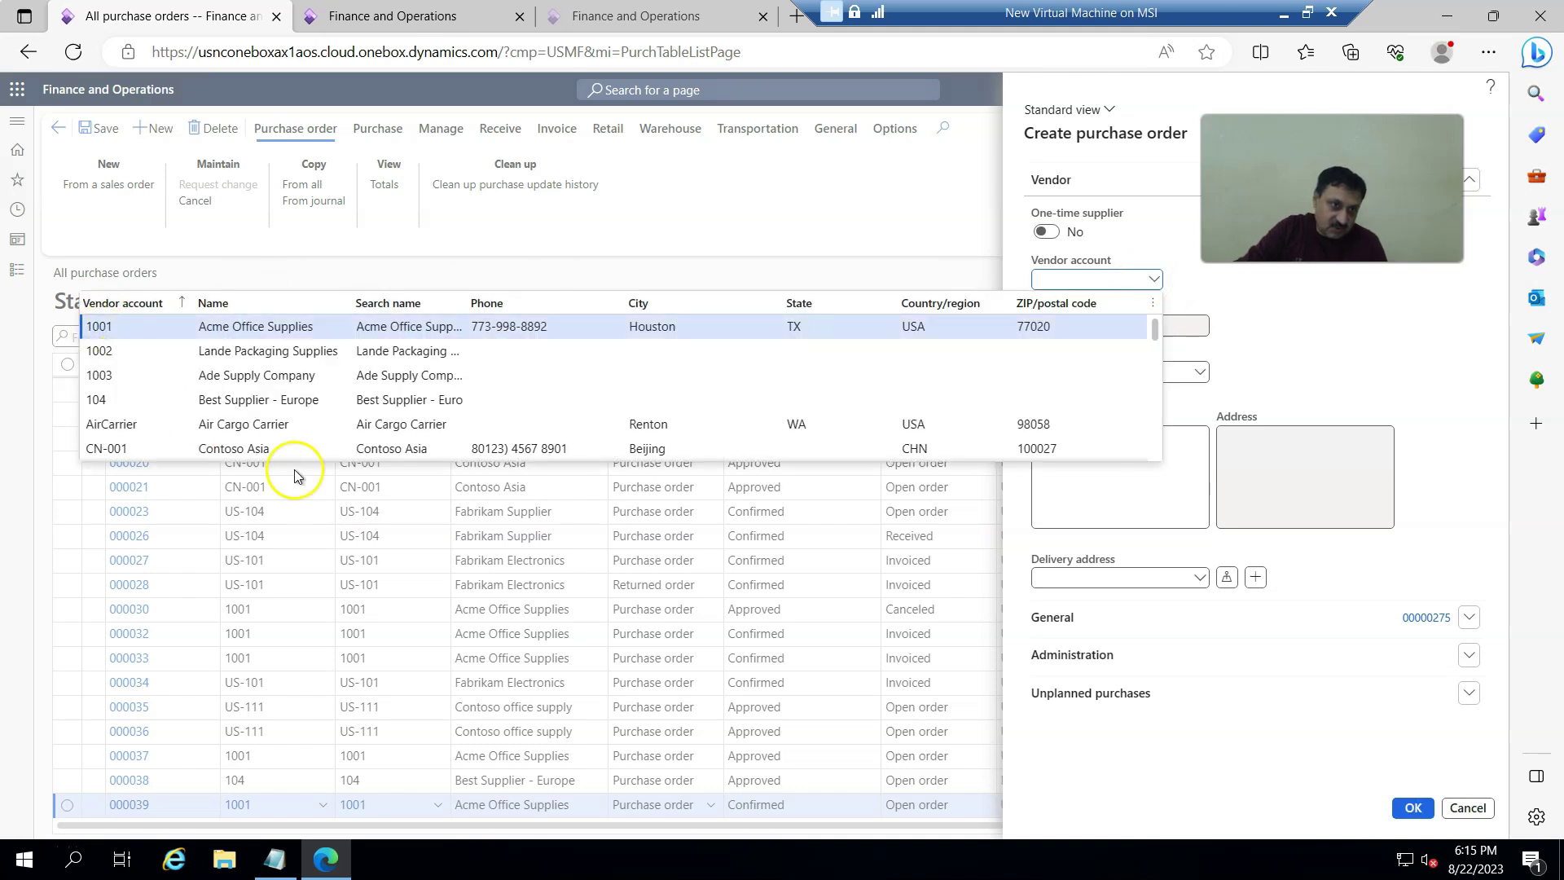
pyautogui.click(122, 328)
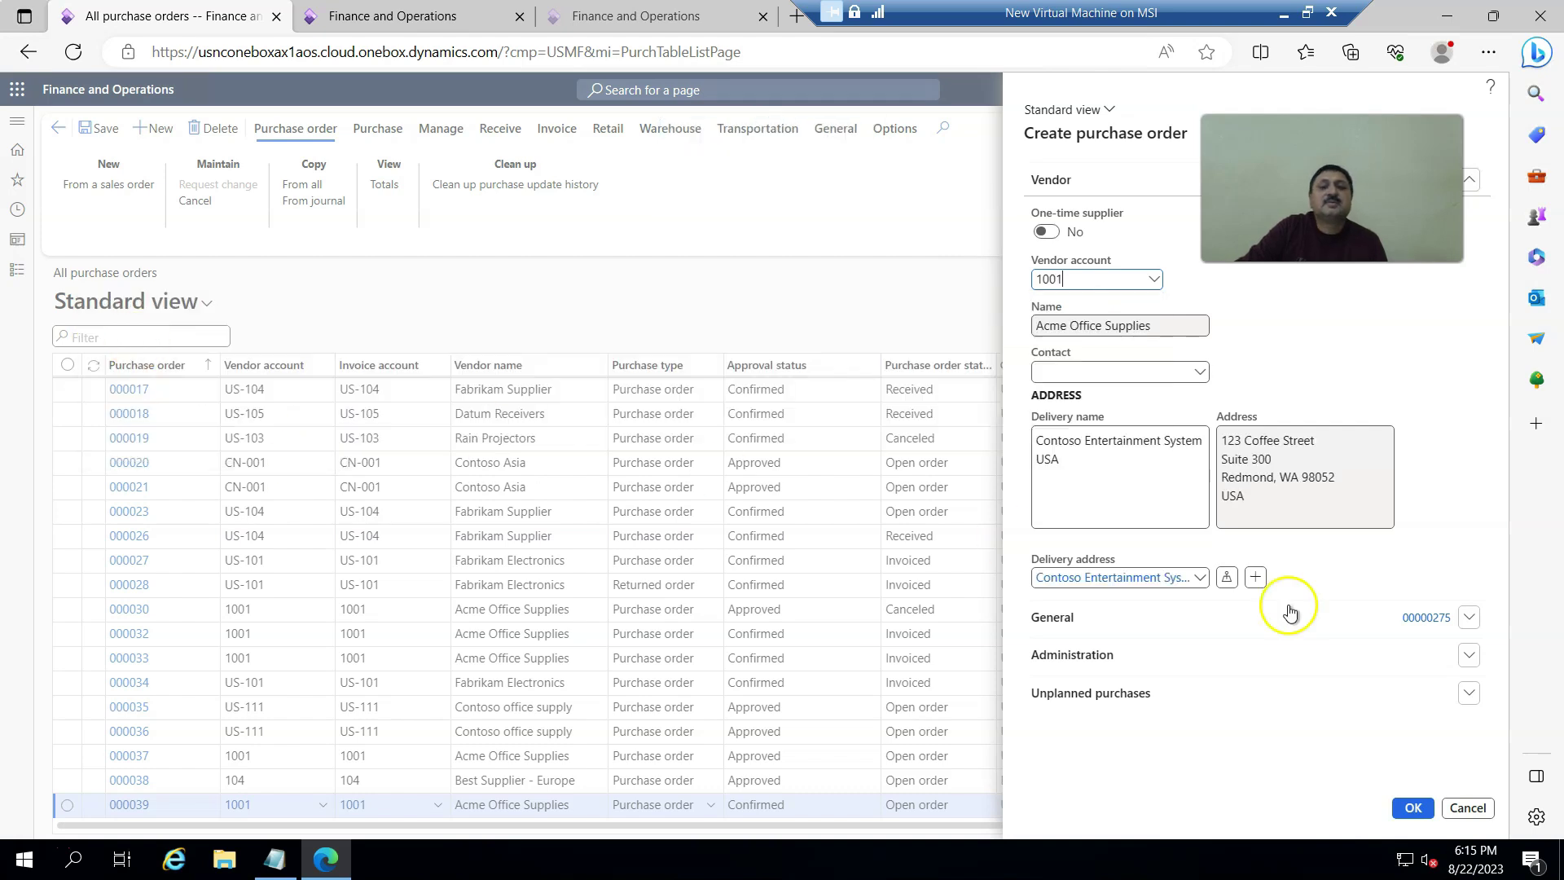
pyautogui.click(1414, 808)
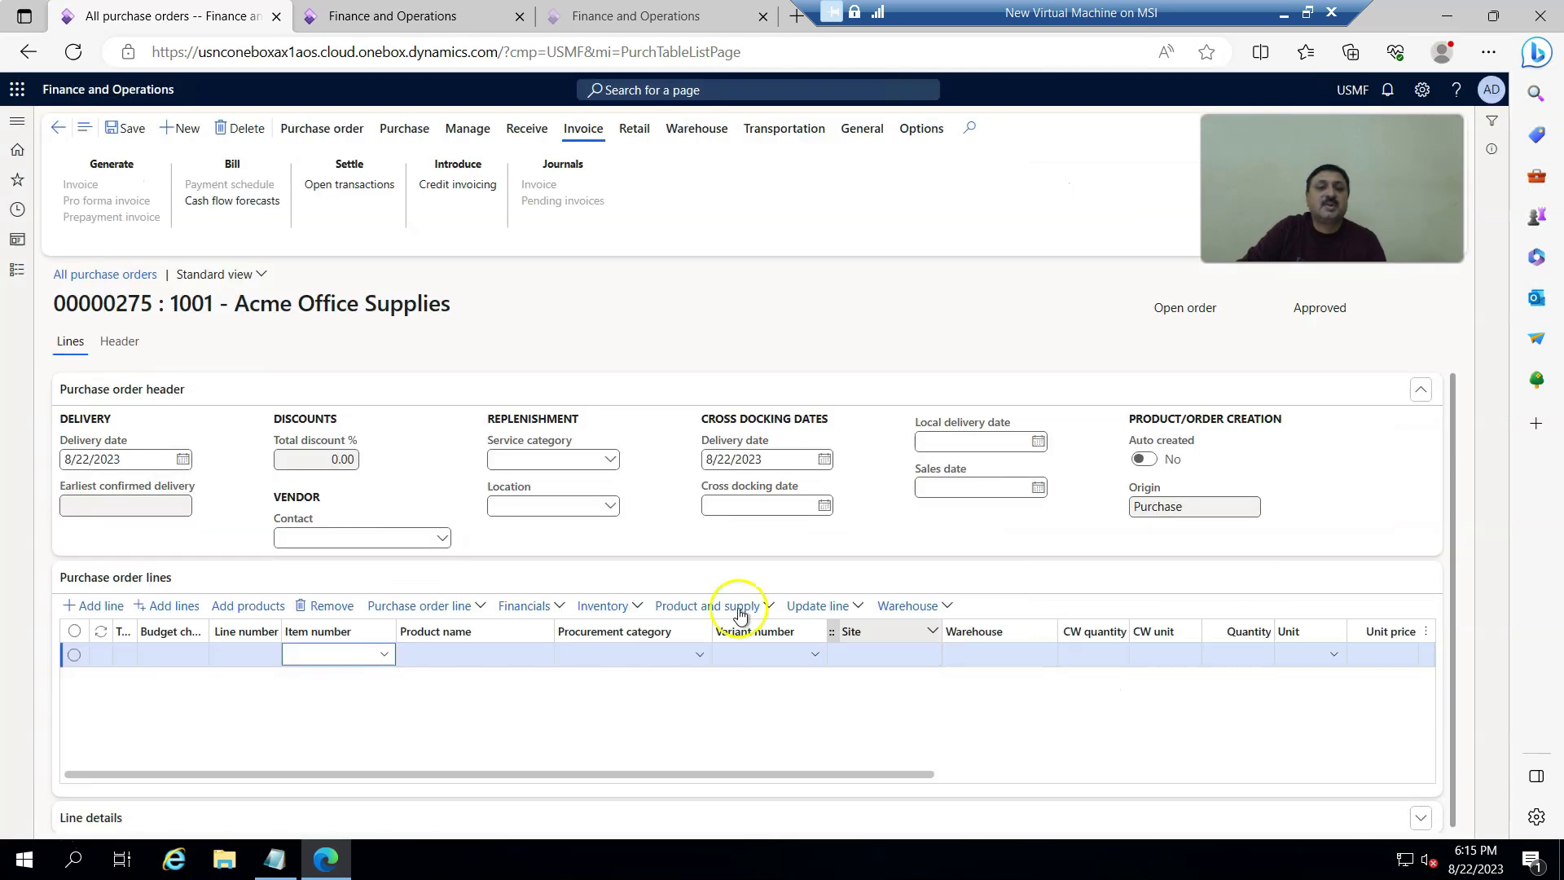
# Step: Filter the item lookup by item numbers beginning with W_ and put item W_00001 on the first purchase order line
pyautogui.click(384, 655)
pyautogui.click(312, 681)
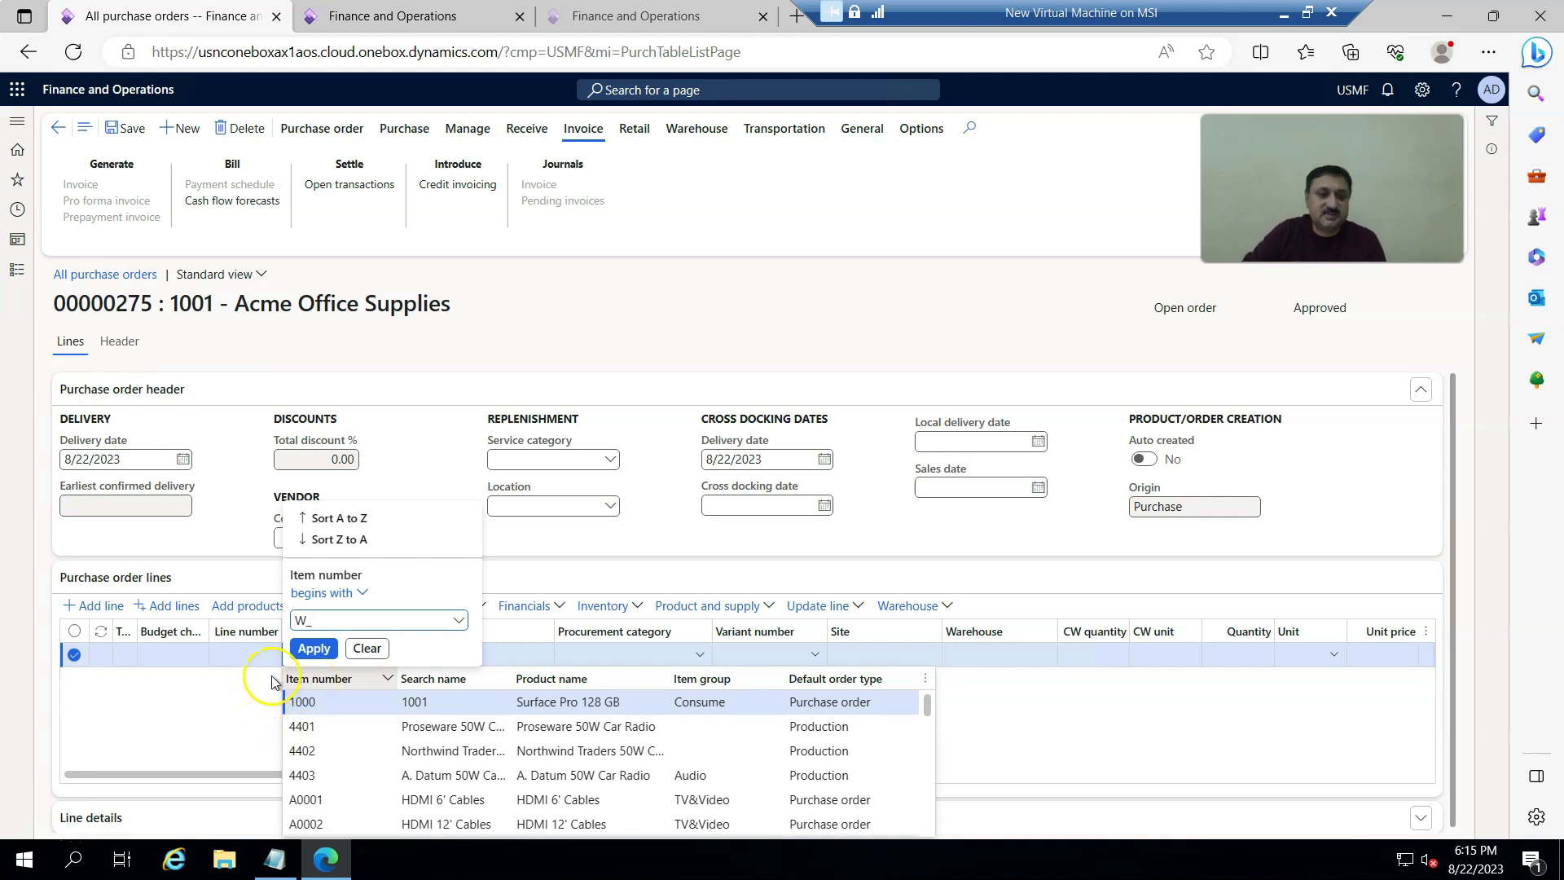
pyautogui.click(308, 653)
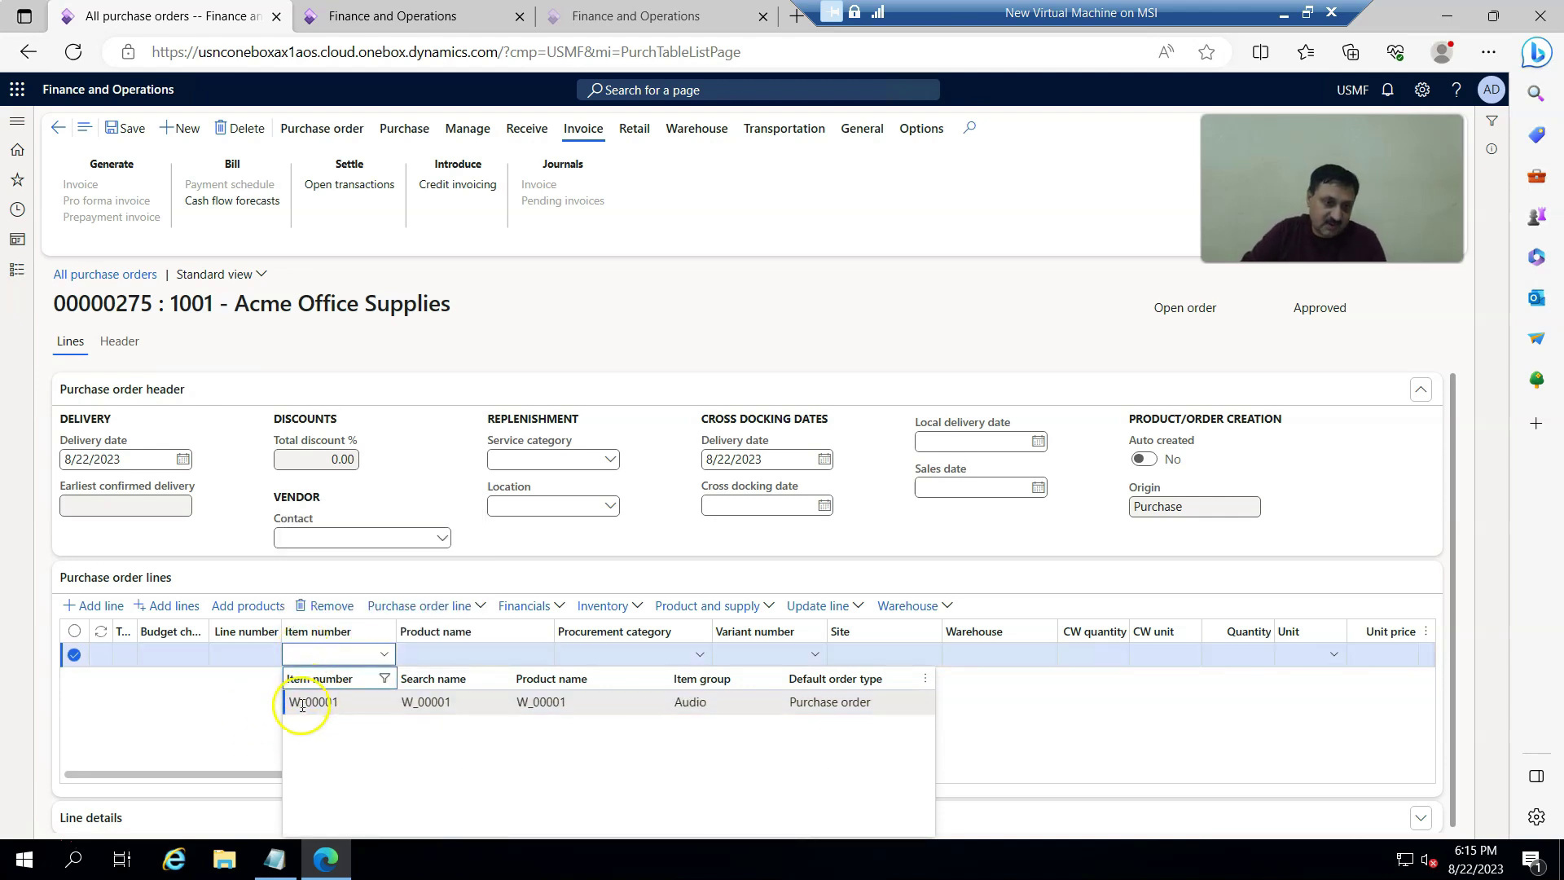
pyautogui.click(412, 705)
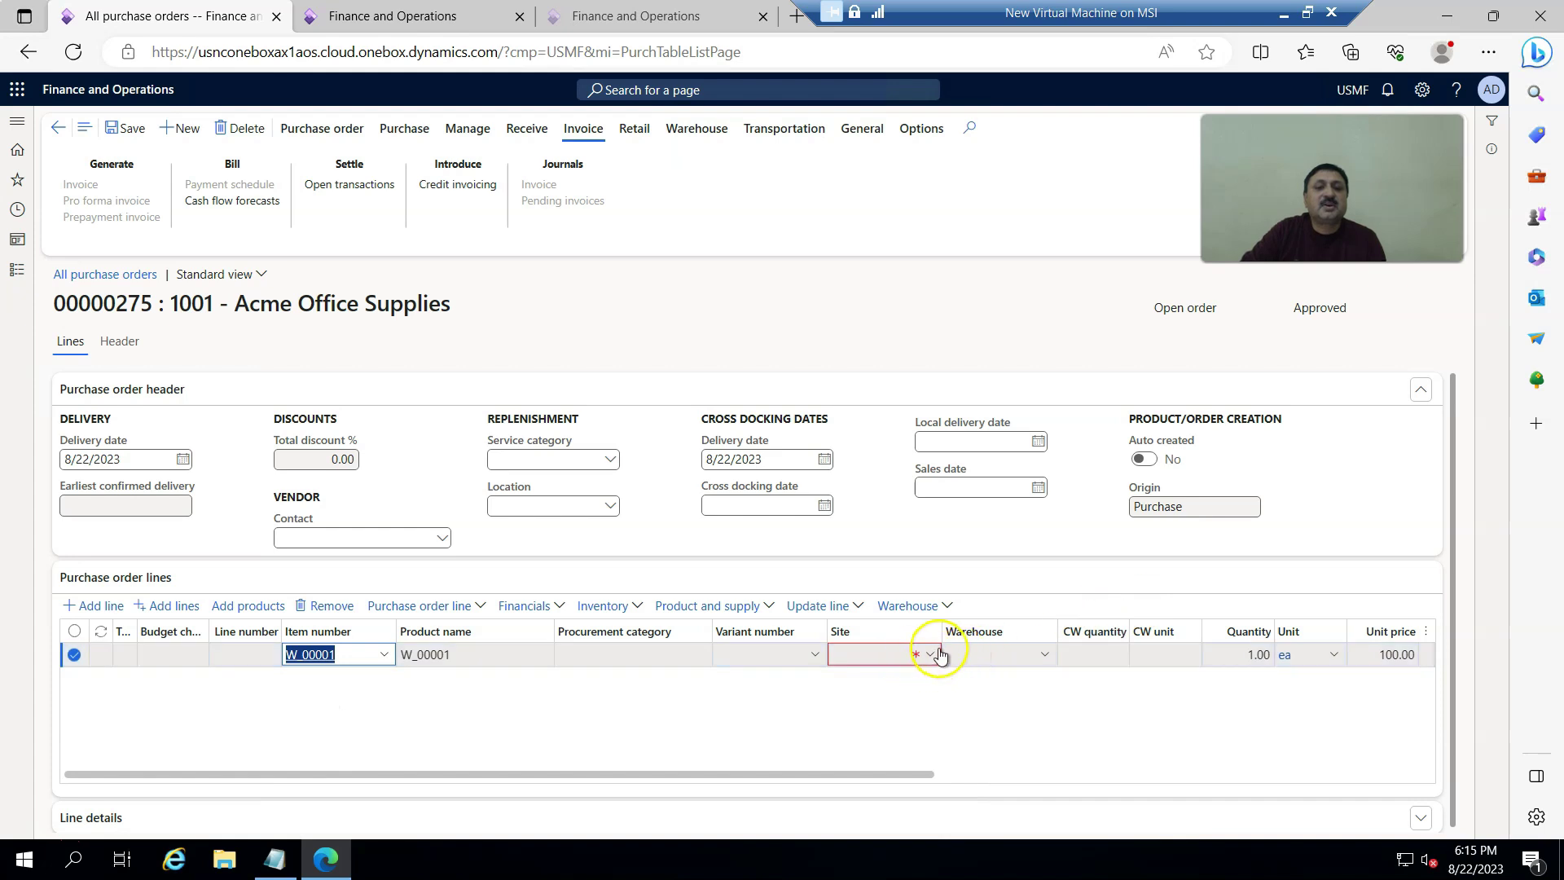
# Step: Set the site to 88 and the warehouse to 88 on the W_00001 purchase order line
pyautogui.click(937, 655)
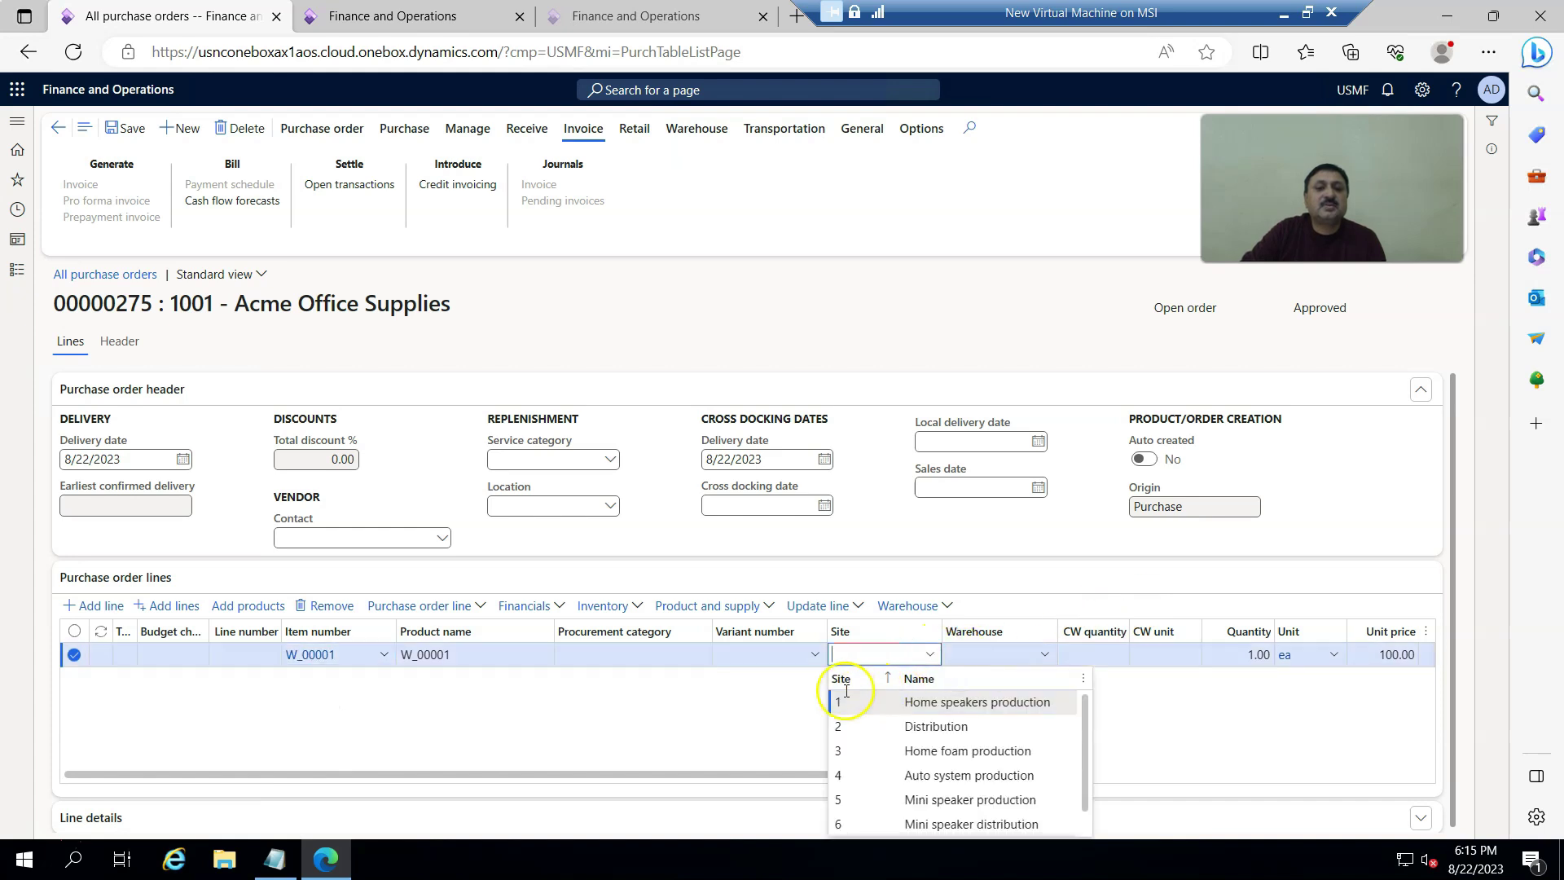
pyautogui.scroll(-1, 839, 814)
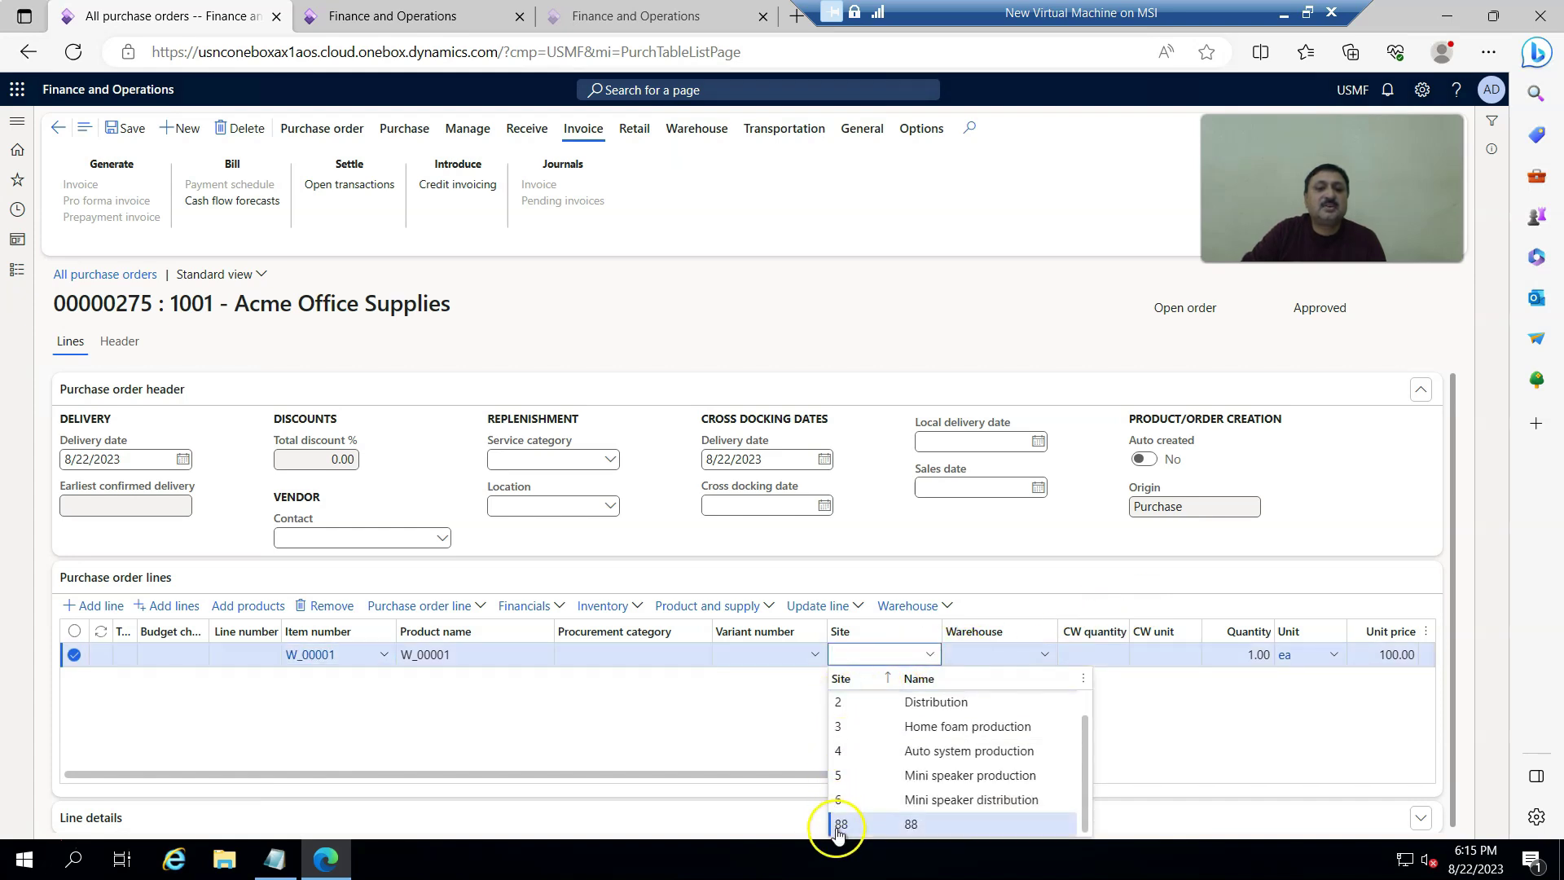
pyautogui.click(839, 825)
pyautogui.click(1043, 654)
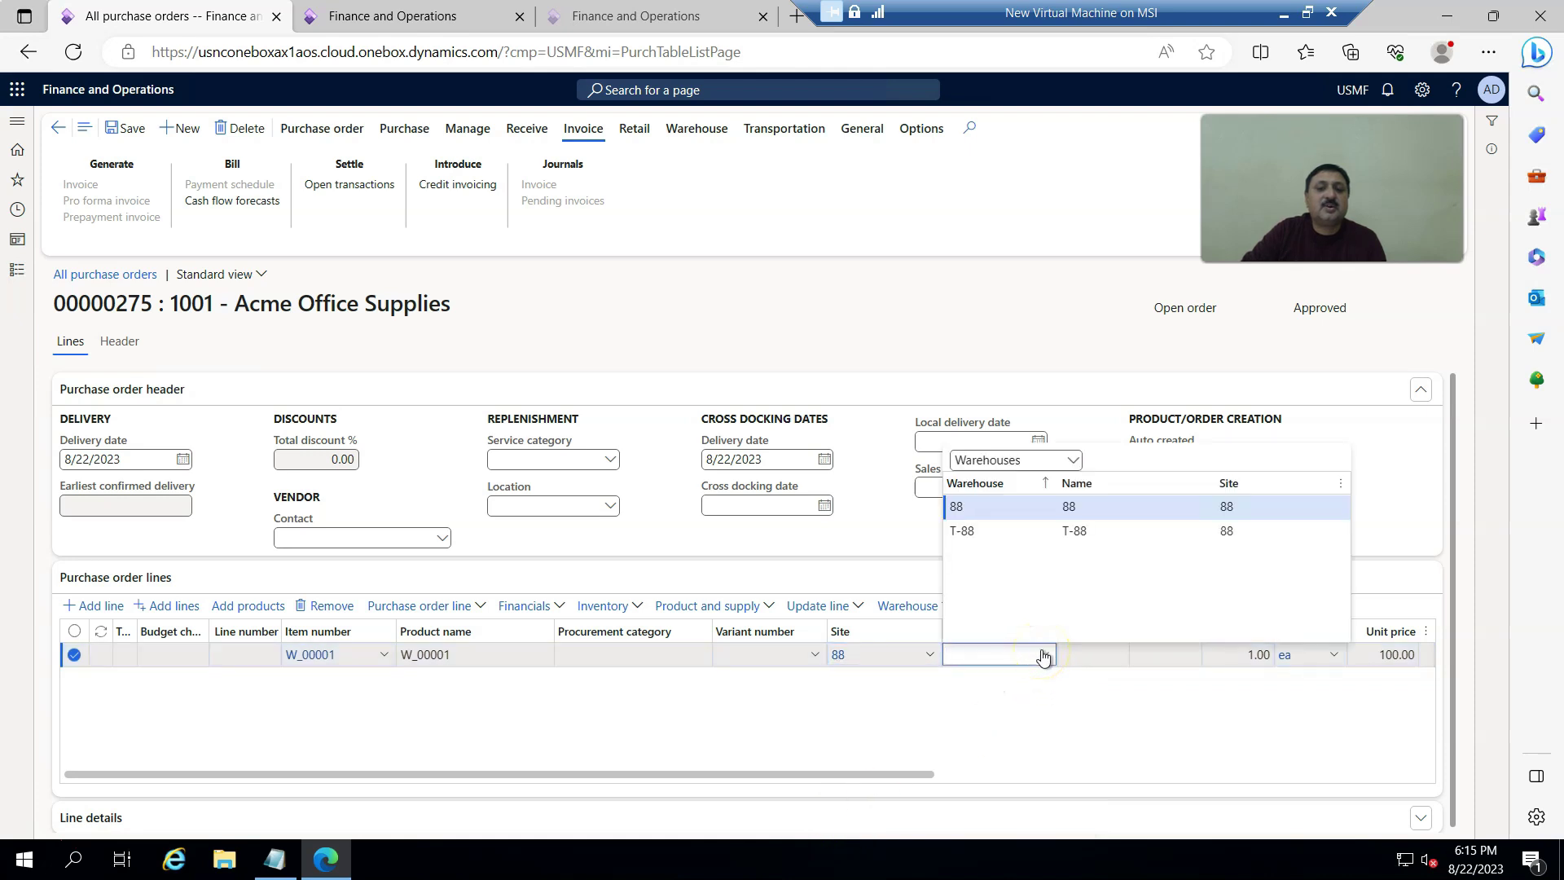
pyautogui.click(959, 506)
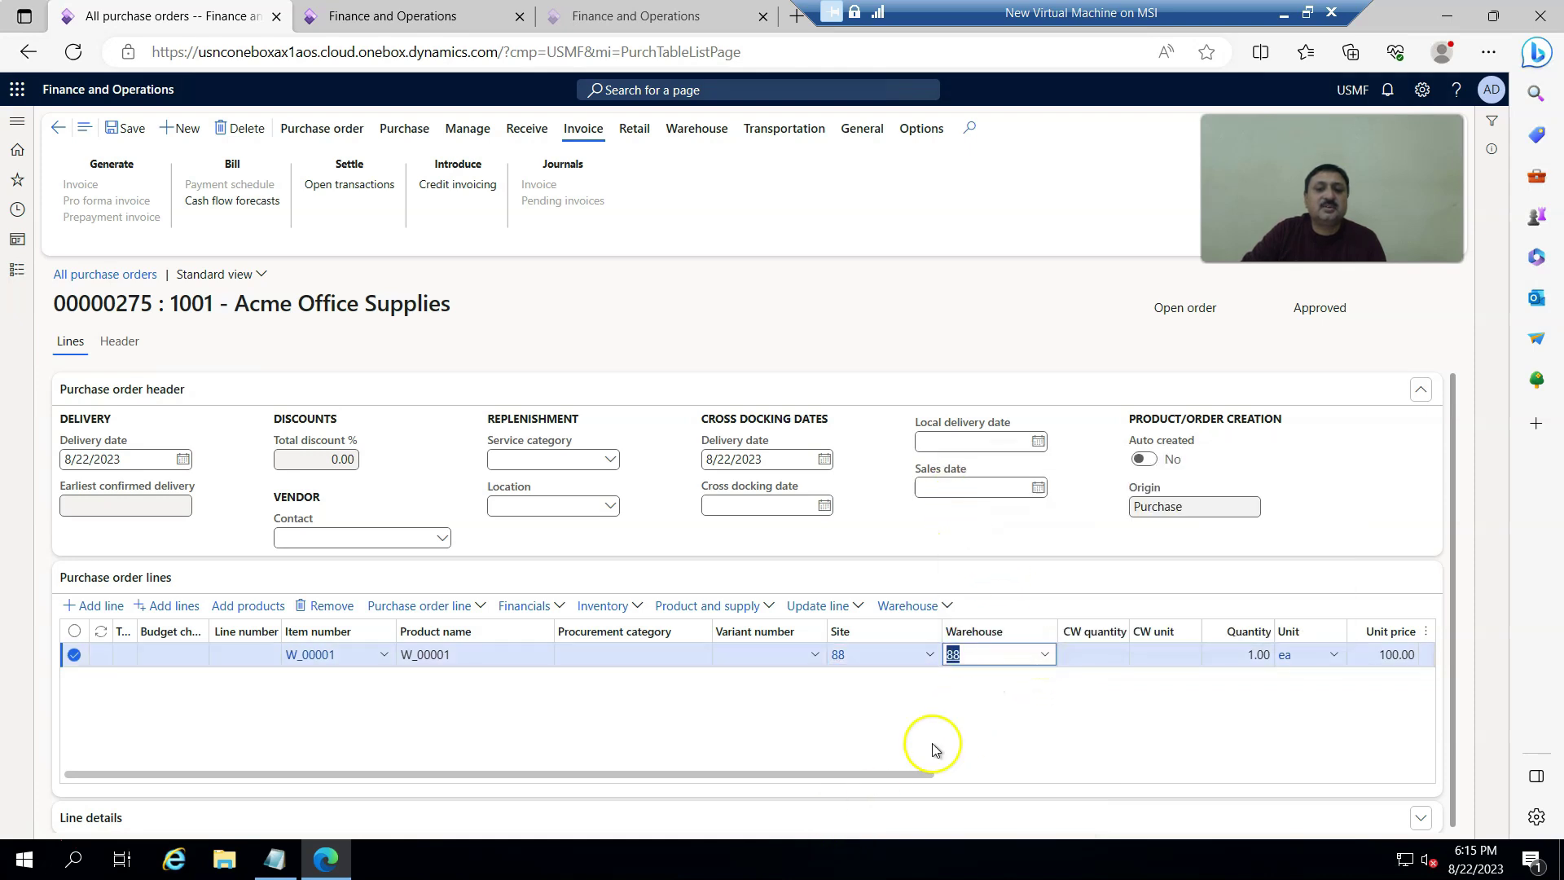
# Step: Set the W_00001 line quantity to 44 and save the purchase order
pyautogui.click(1257, 657)
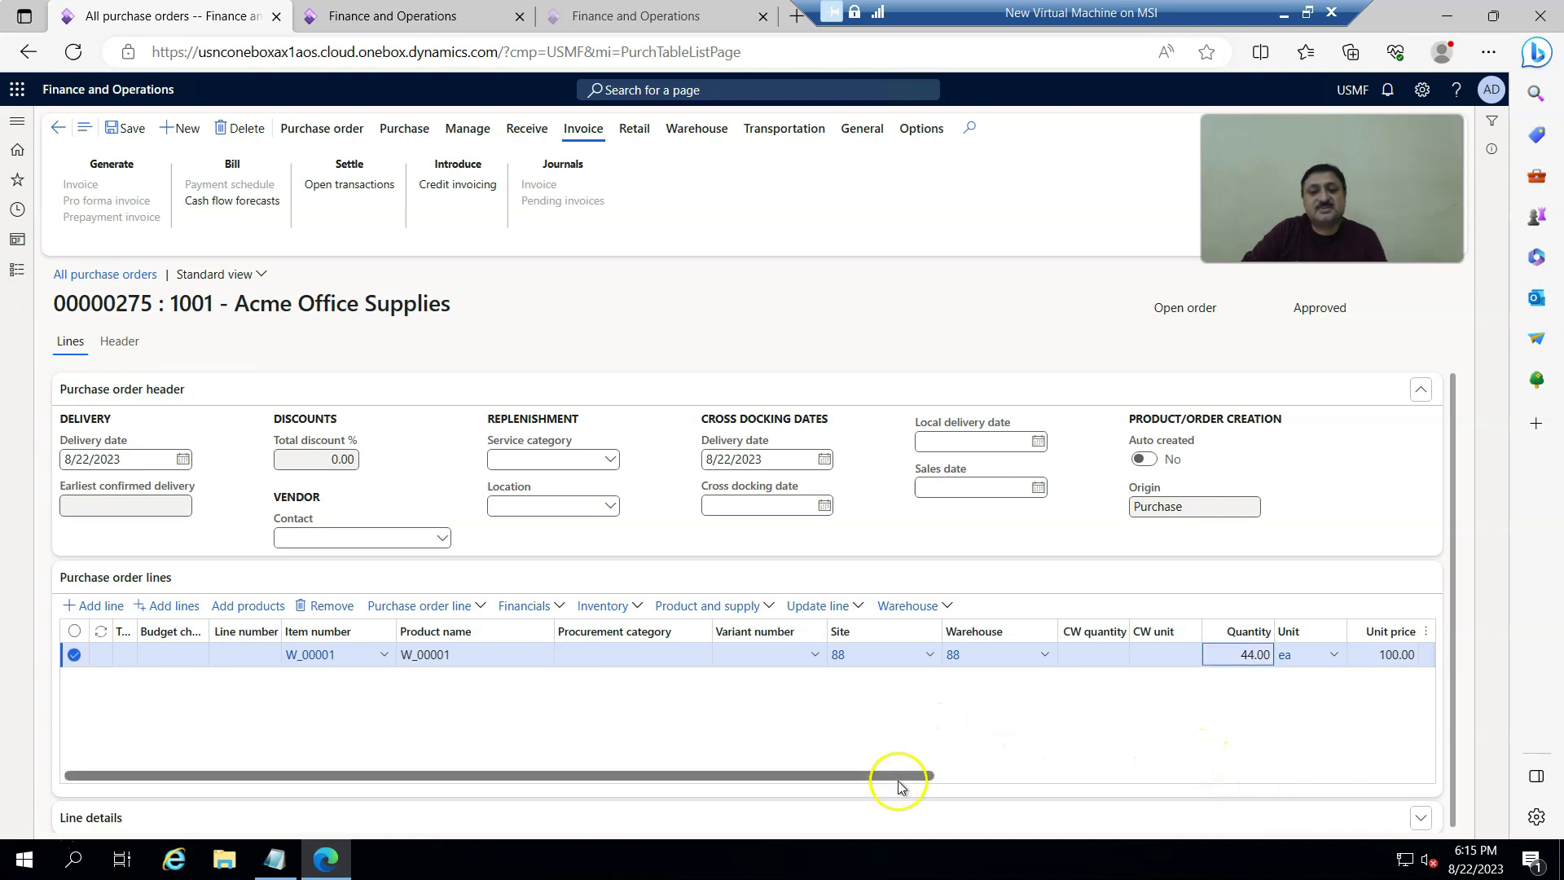
pyautogui.moveTo(901, 776); pyautogui.dragTo(1366, 819)
pyautogui.moveTo(1141, 775); pyautogui.dragTo(615, 762)
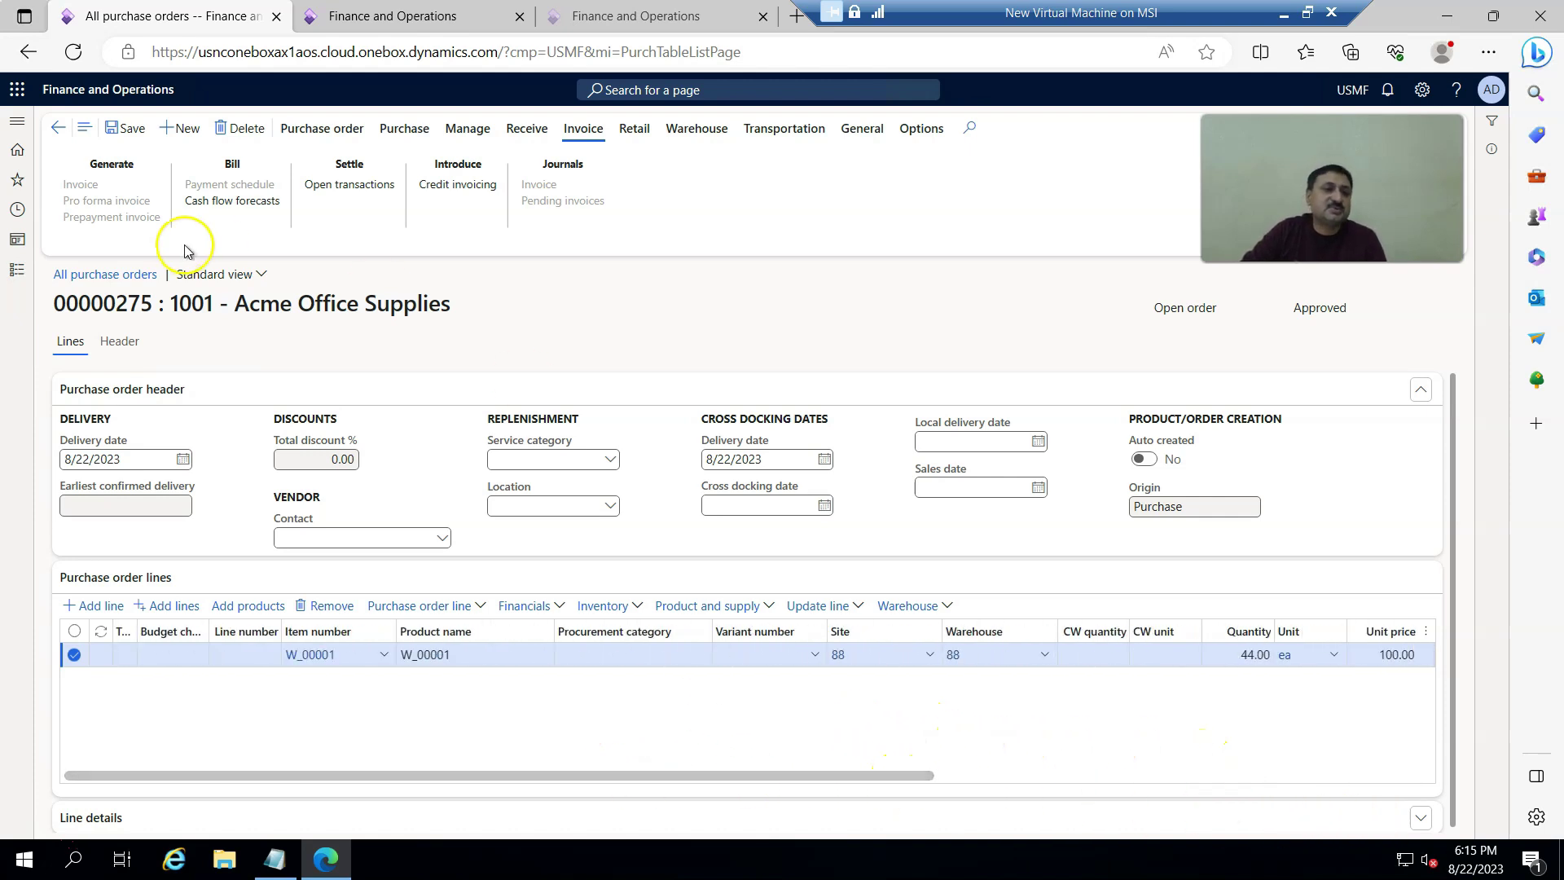
pyautogui.click(124, 128)
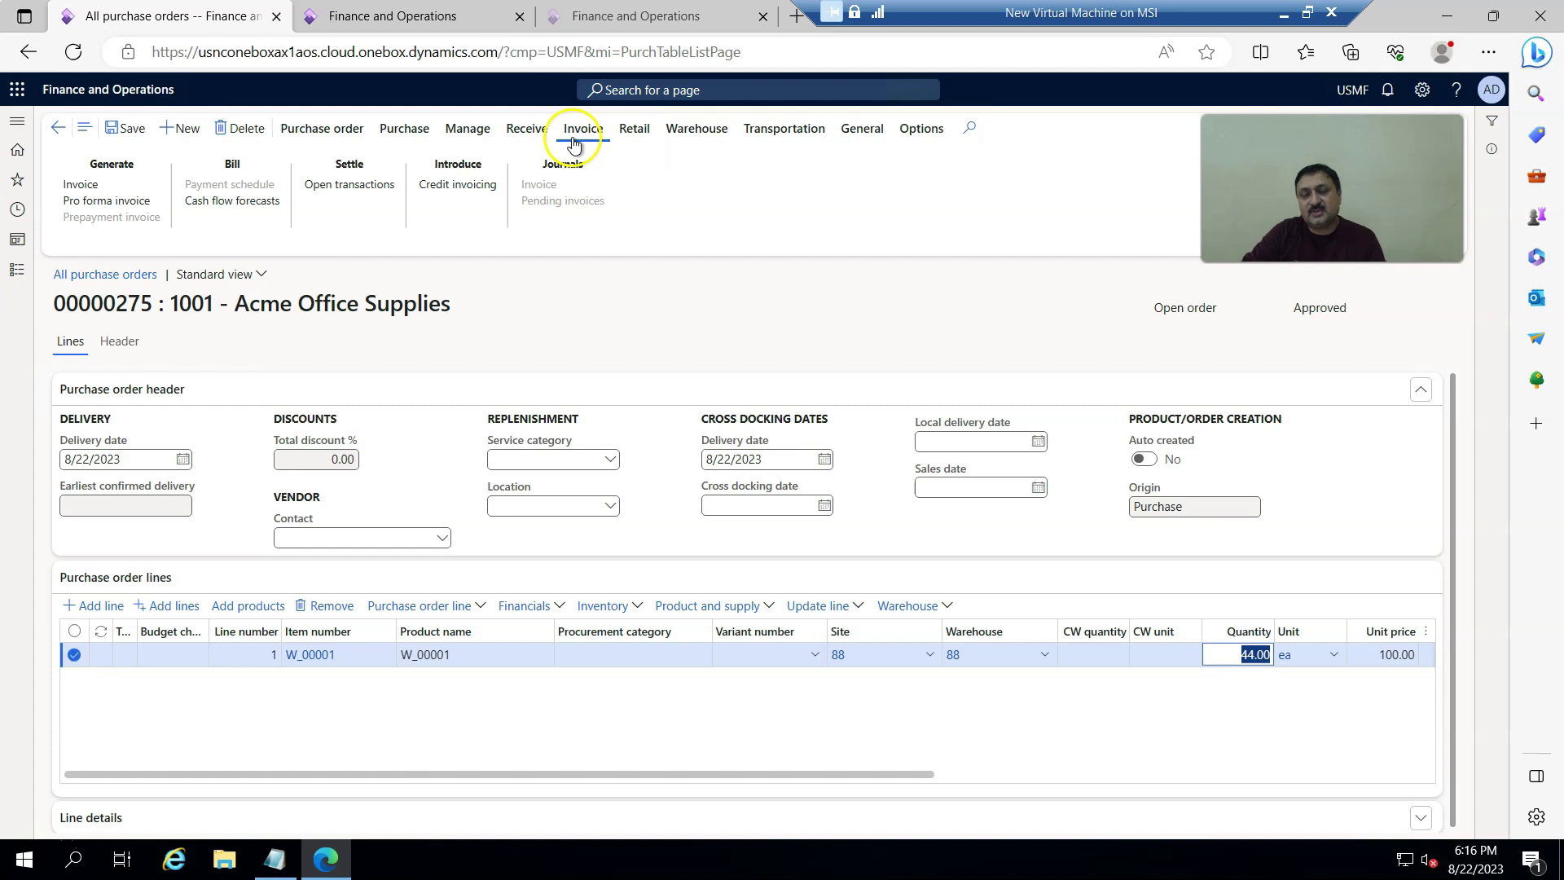
# Step: Confirm the purchase order for Acme Office Supplies
pyautogui.click(524, 130)
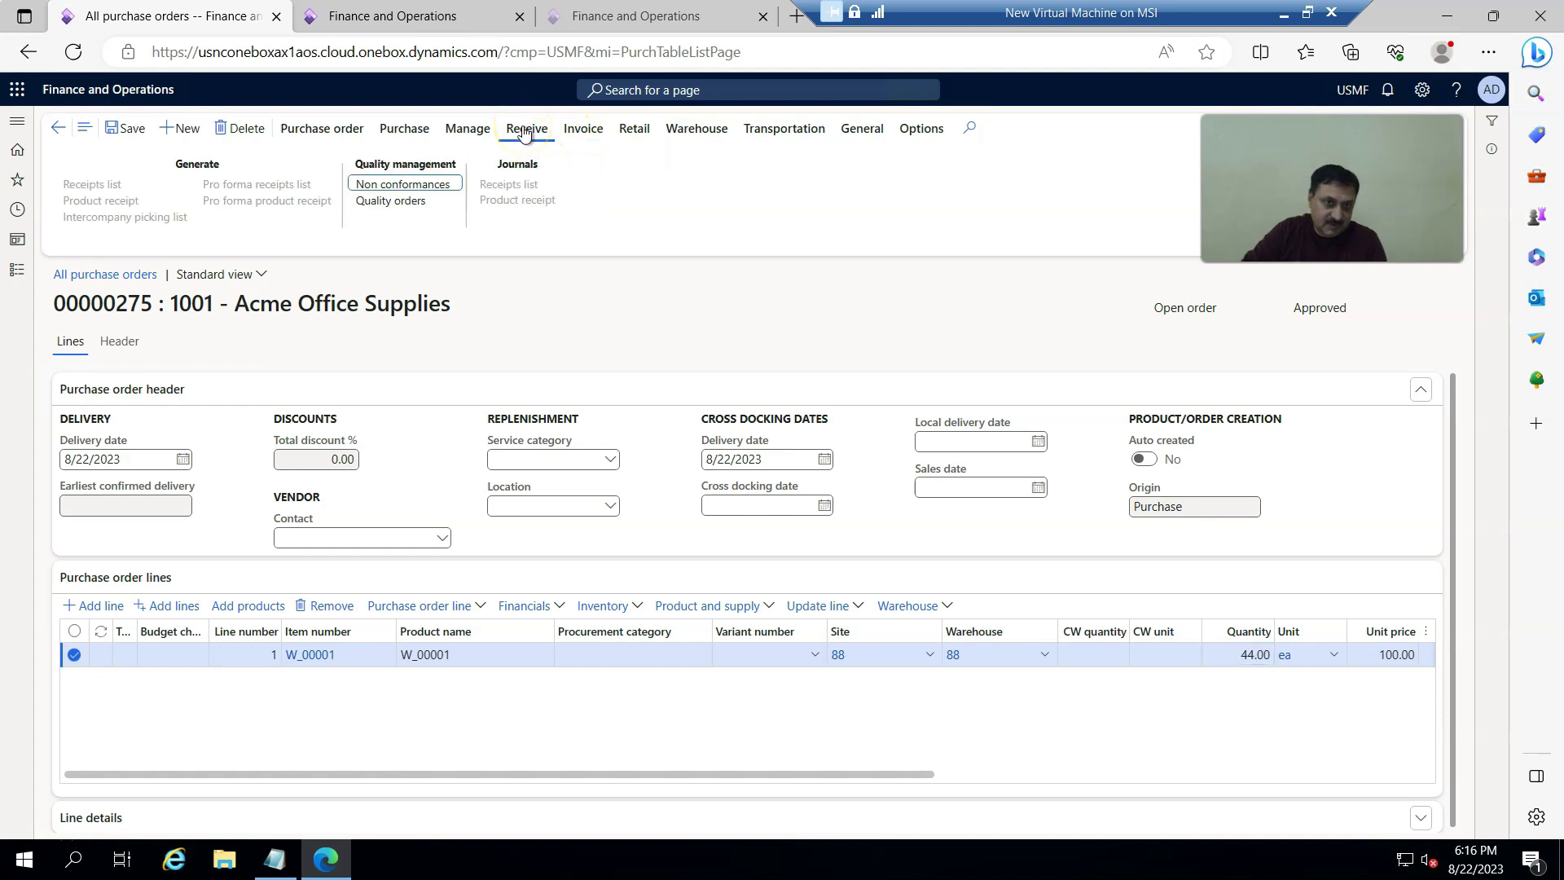
pyautogui.click(471, 130)
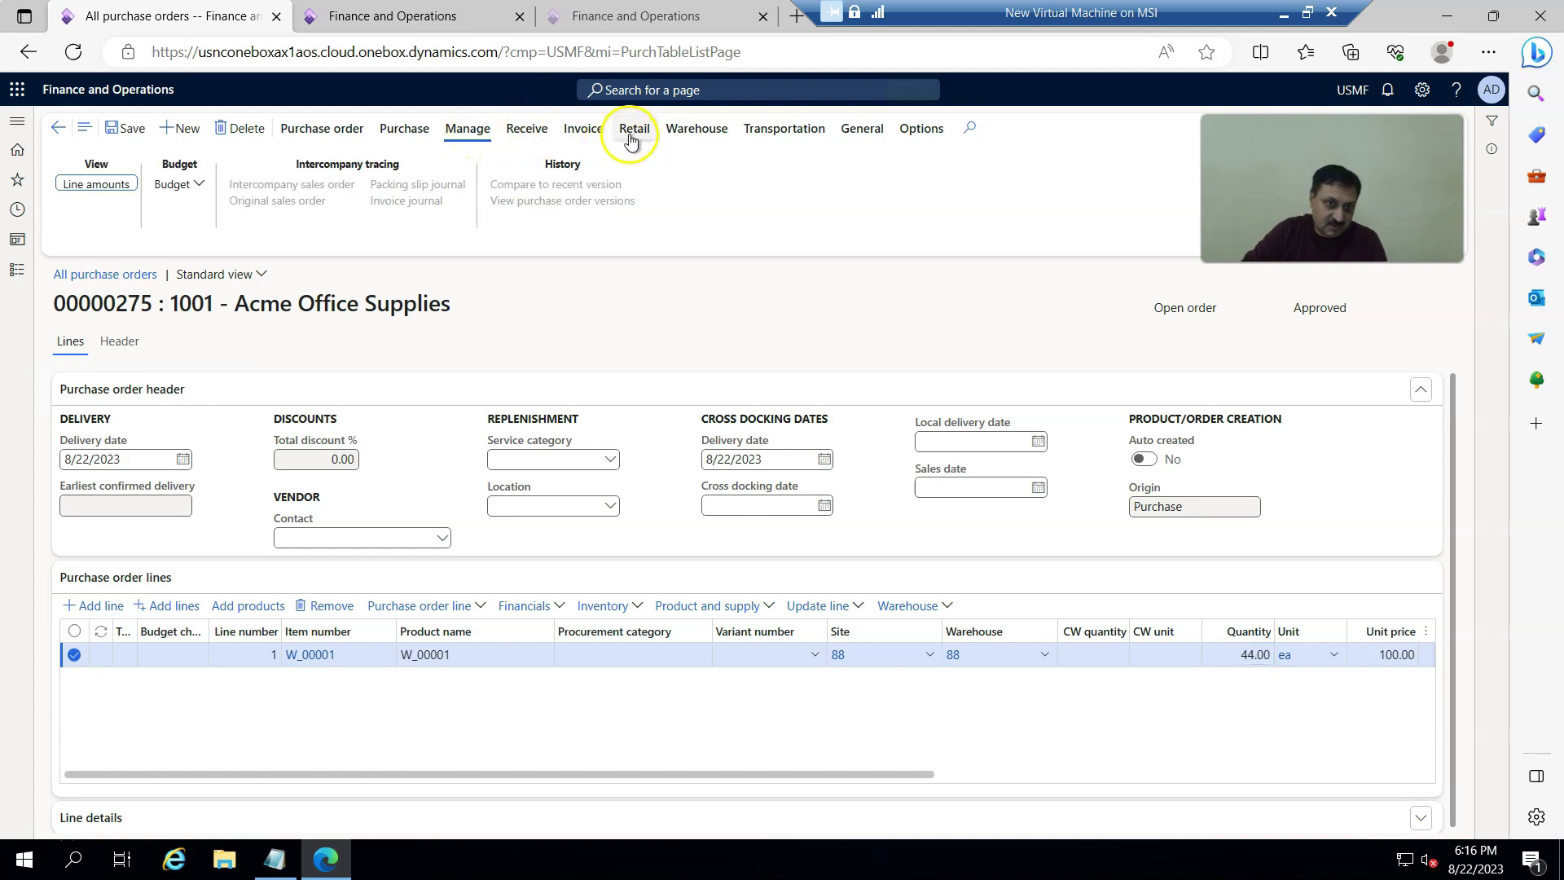
pyautogui.click(384, 130)
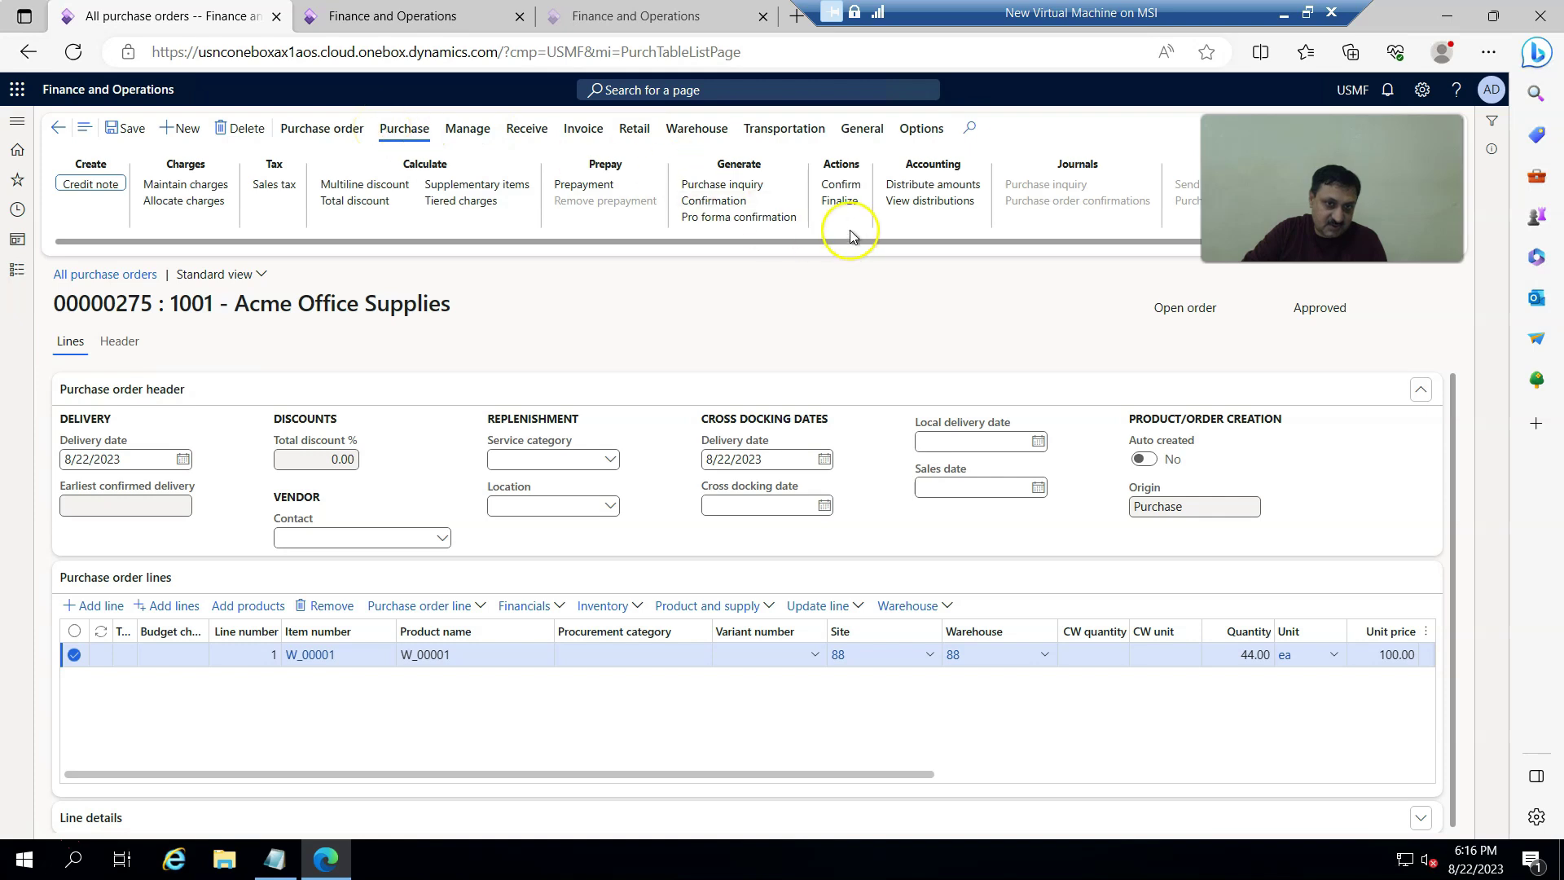
pyautogui.click(846, 185)
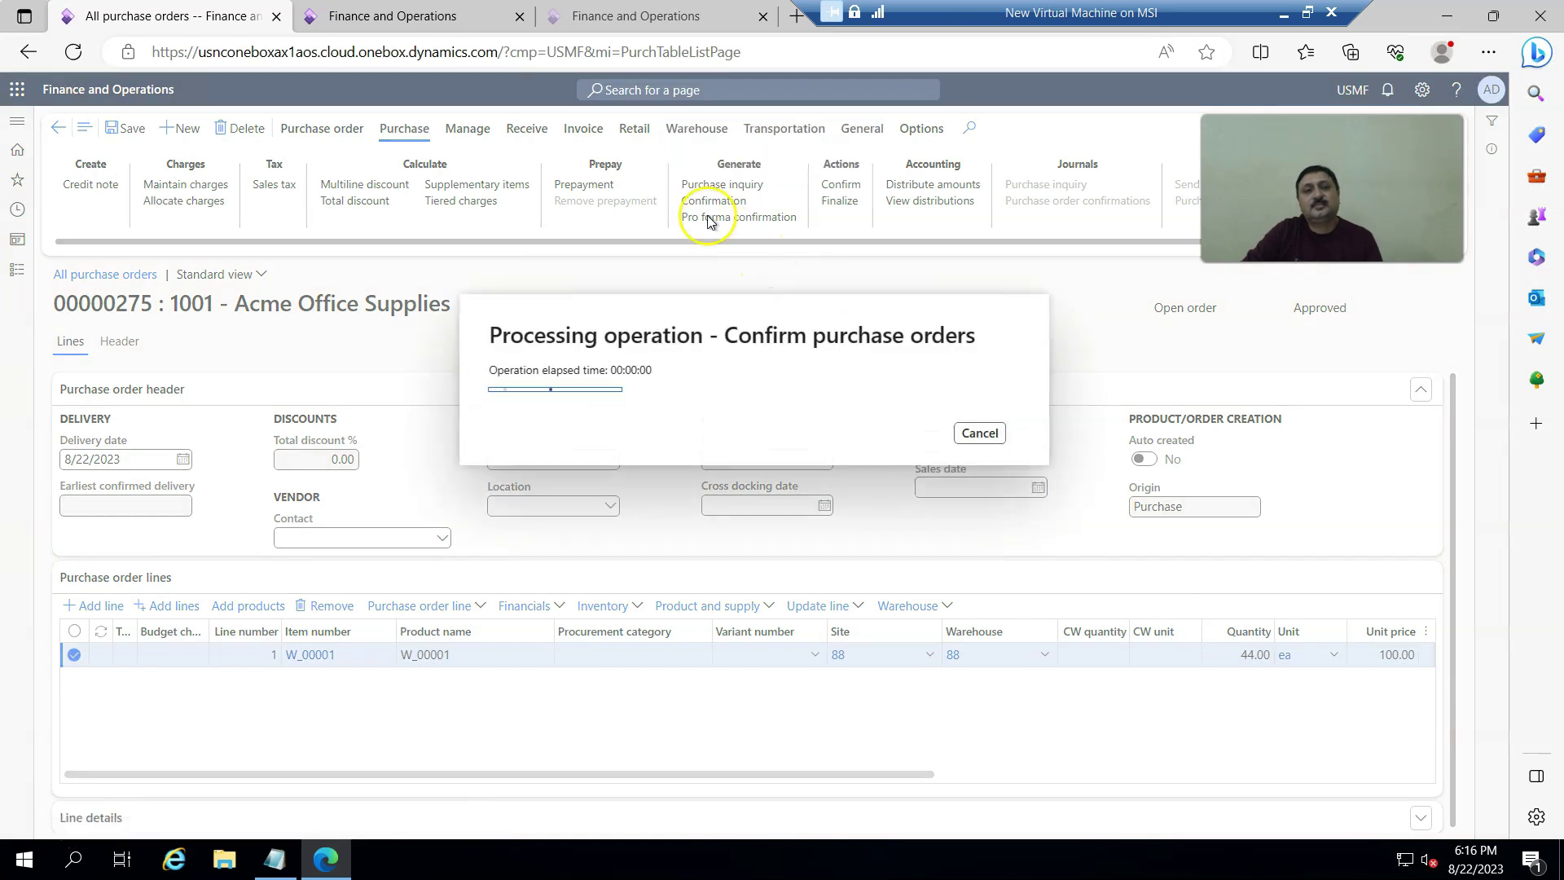
# Step: Start a new session on the warehouse mobile device page and log in with the filled-in worker credentials
pyautogui.click(594, 16)
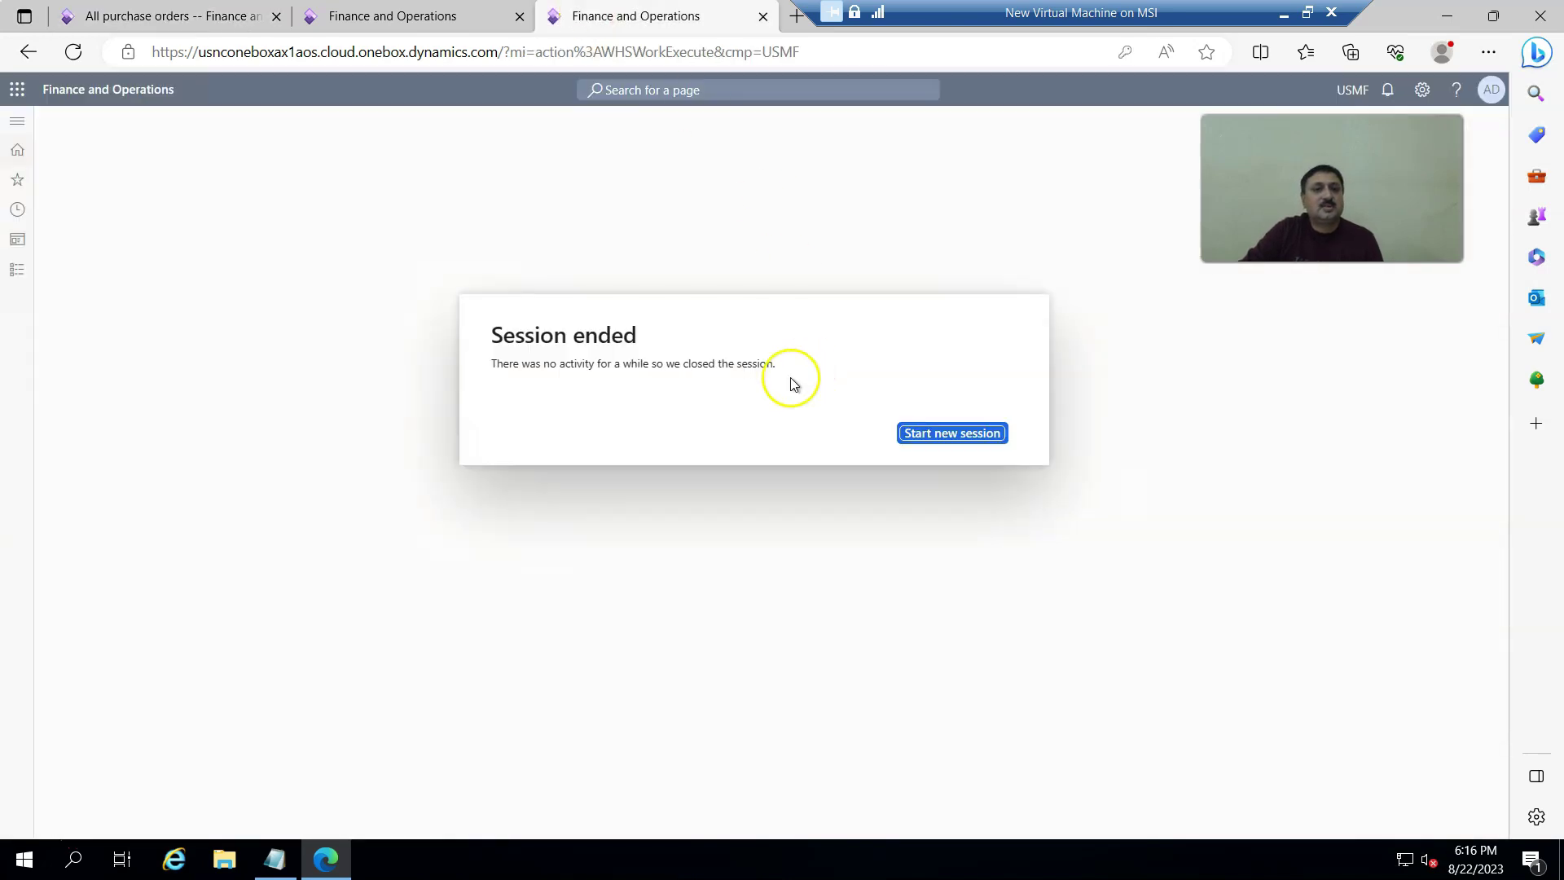
pyautogui.click(951, 433)
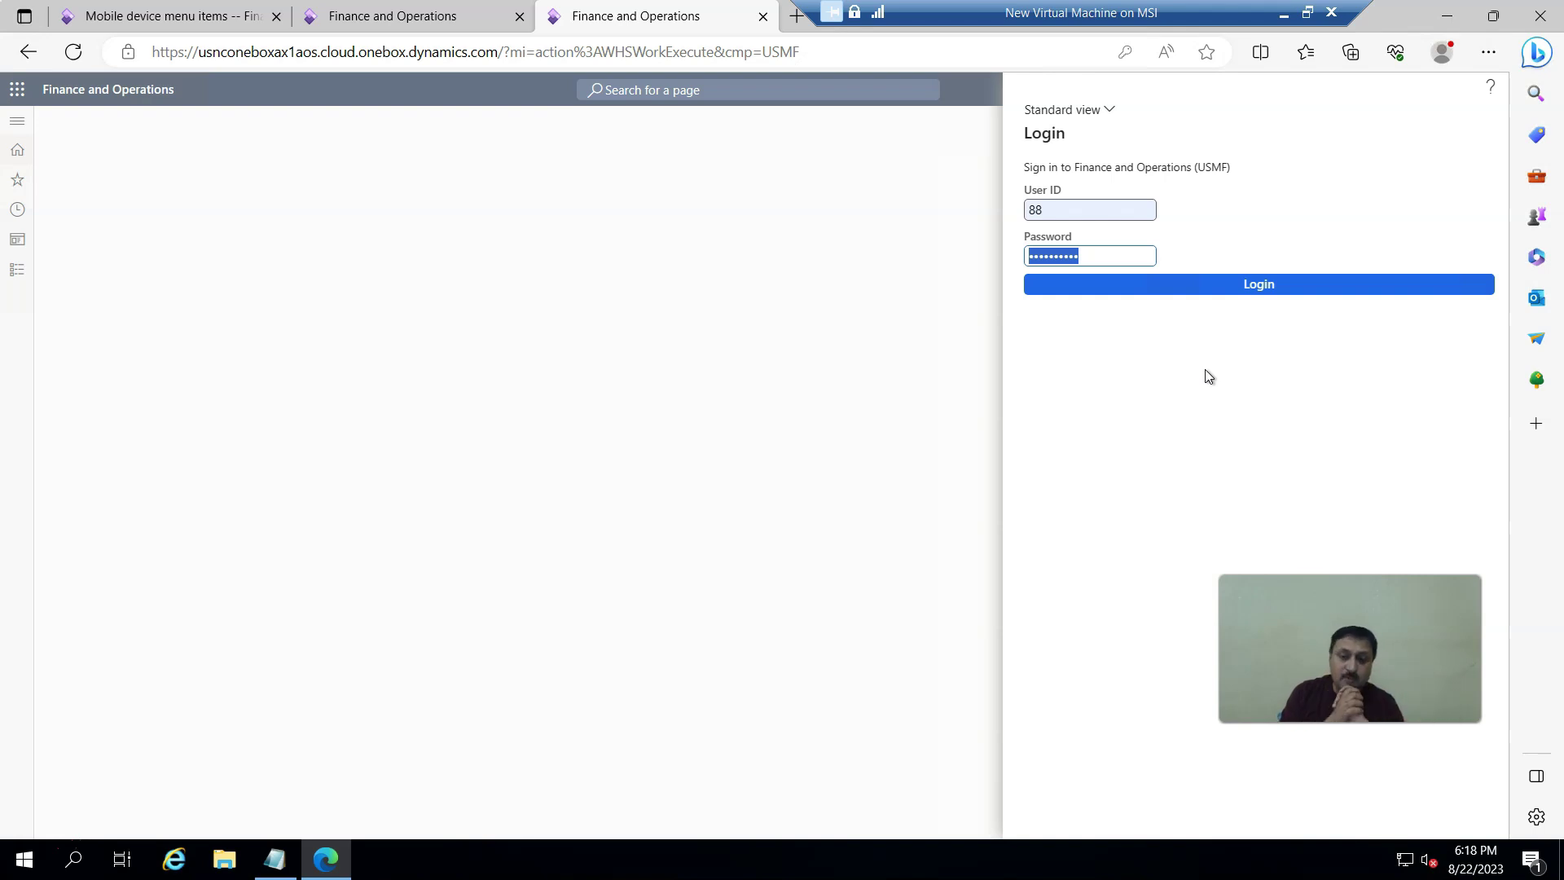
pyautogui.press('Return')
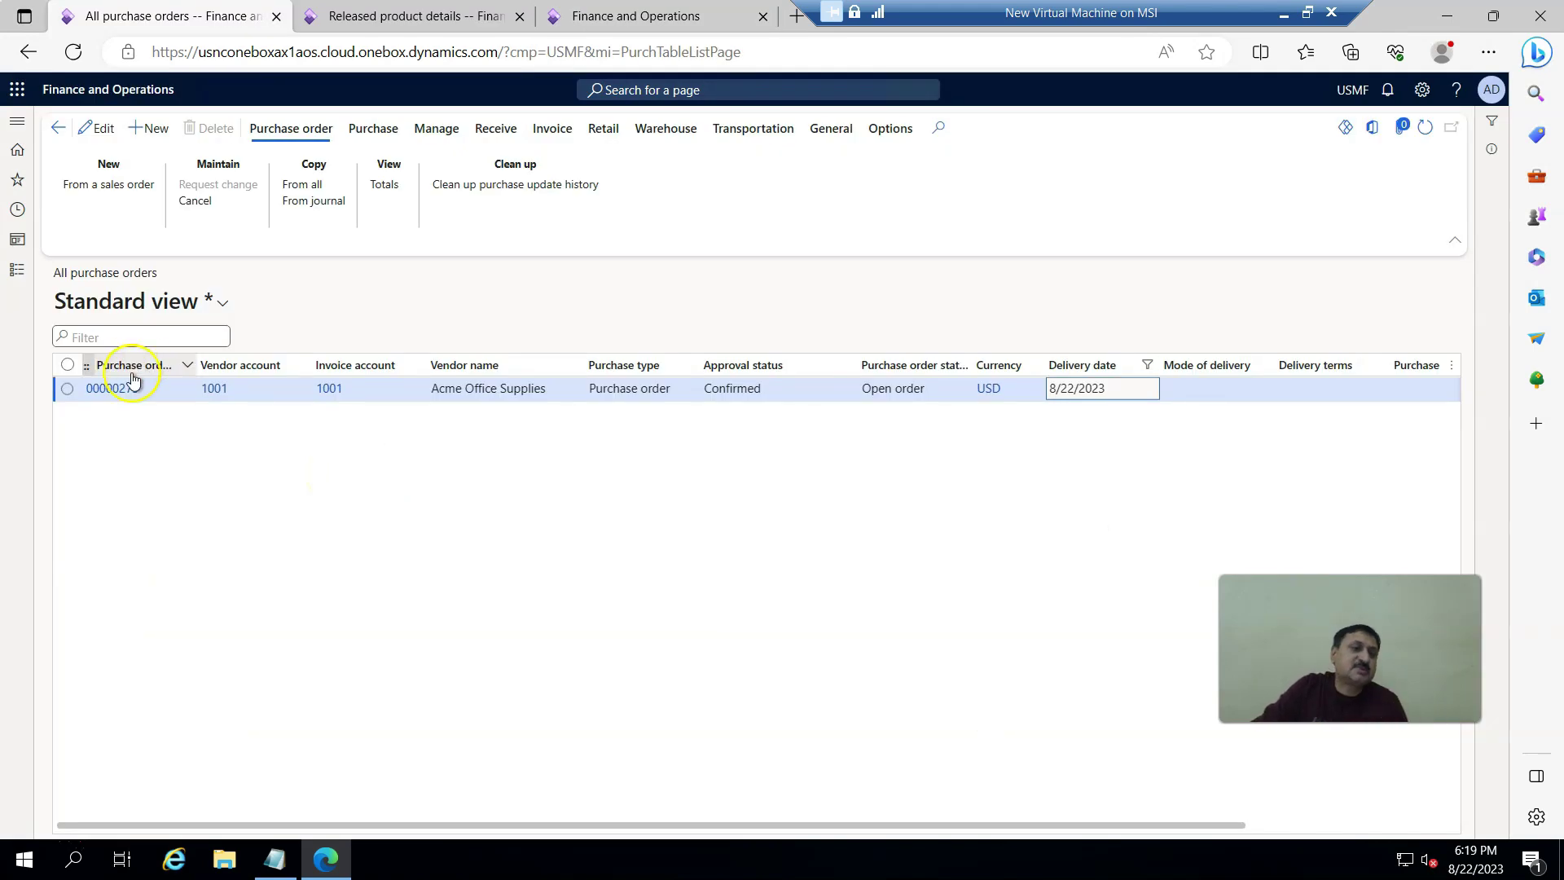
# Step: Filter the released products by item number W_00001 and open the item's inventory transactions
pyautogui.click(391, 14)
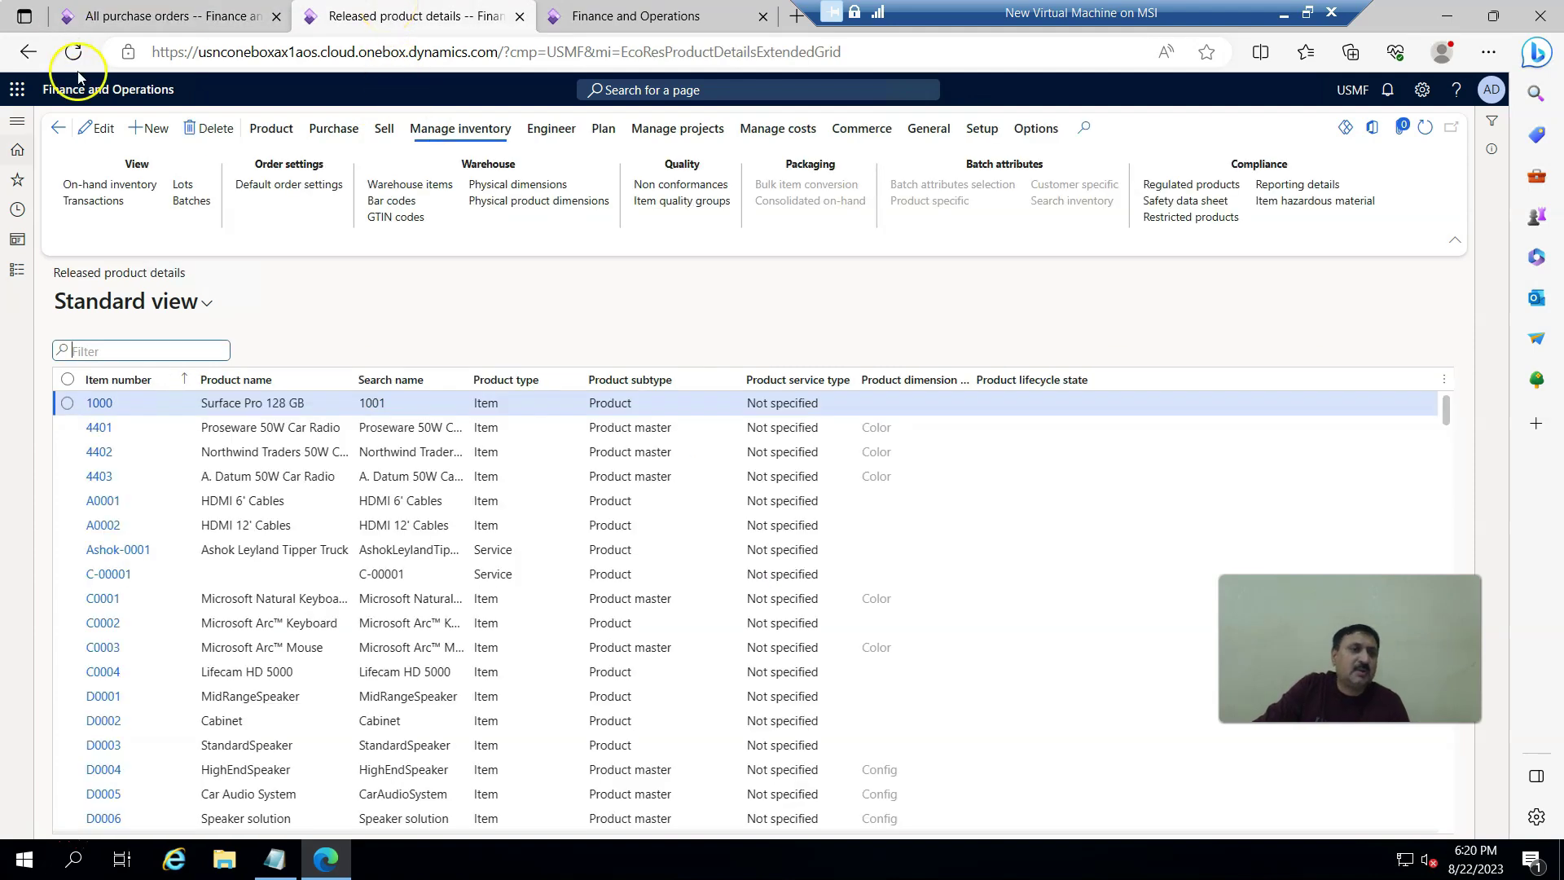
pyautogui.click(123, 382)
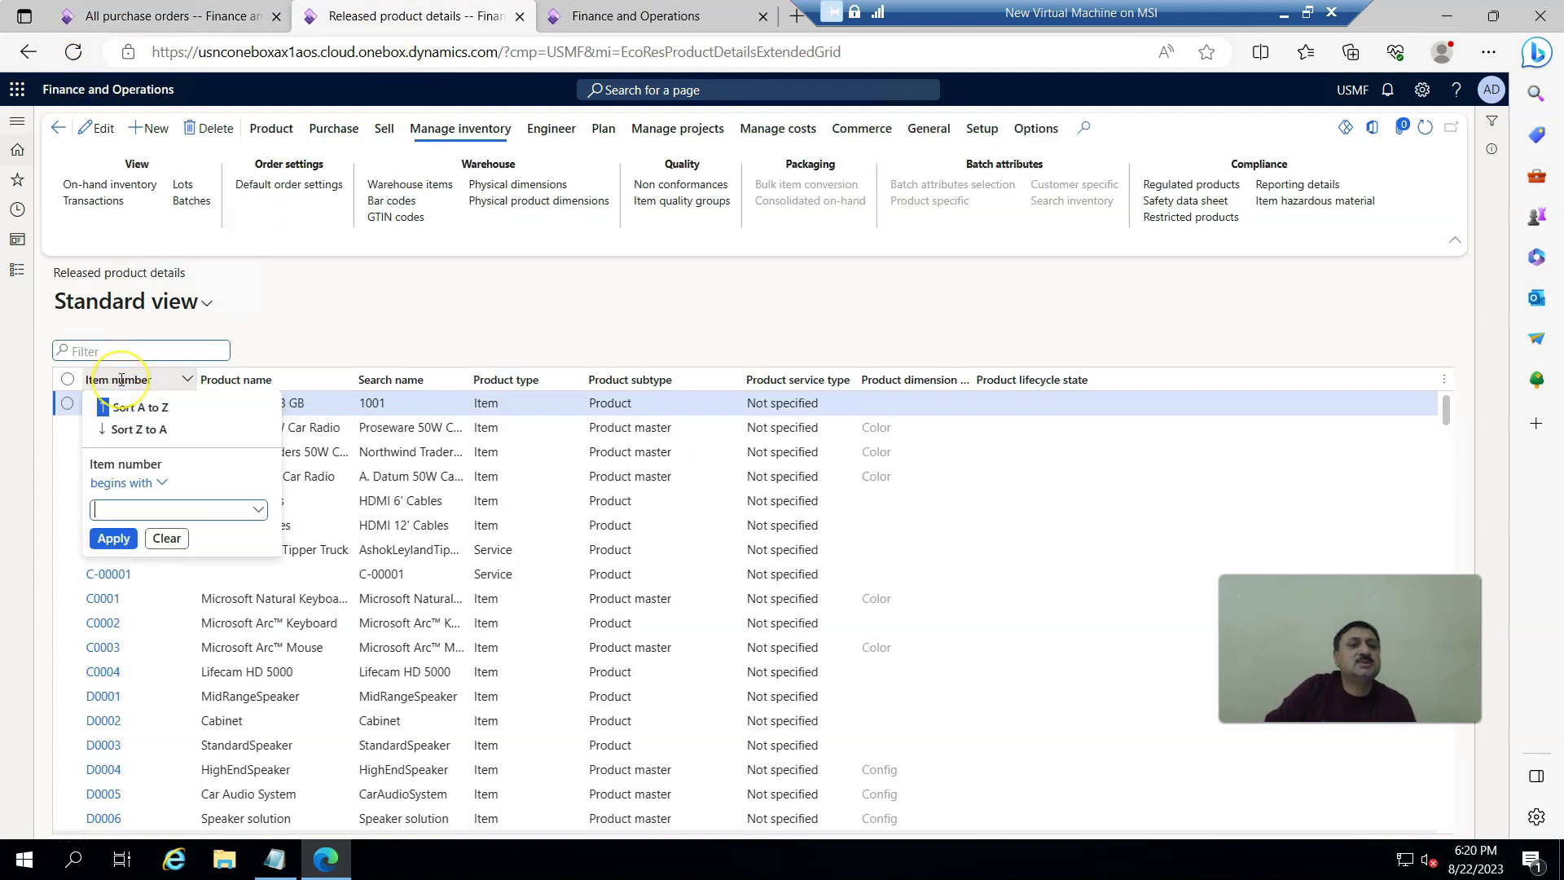
pyautogui.write('W_00001')
pyautogui.press('Return')
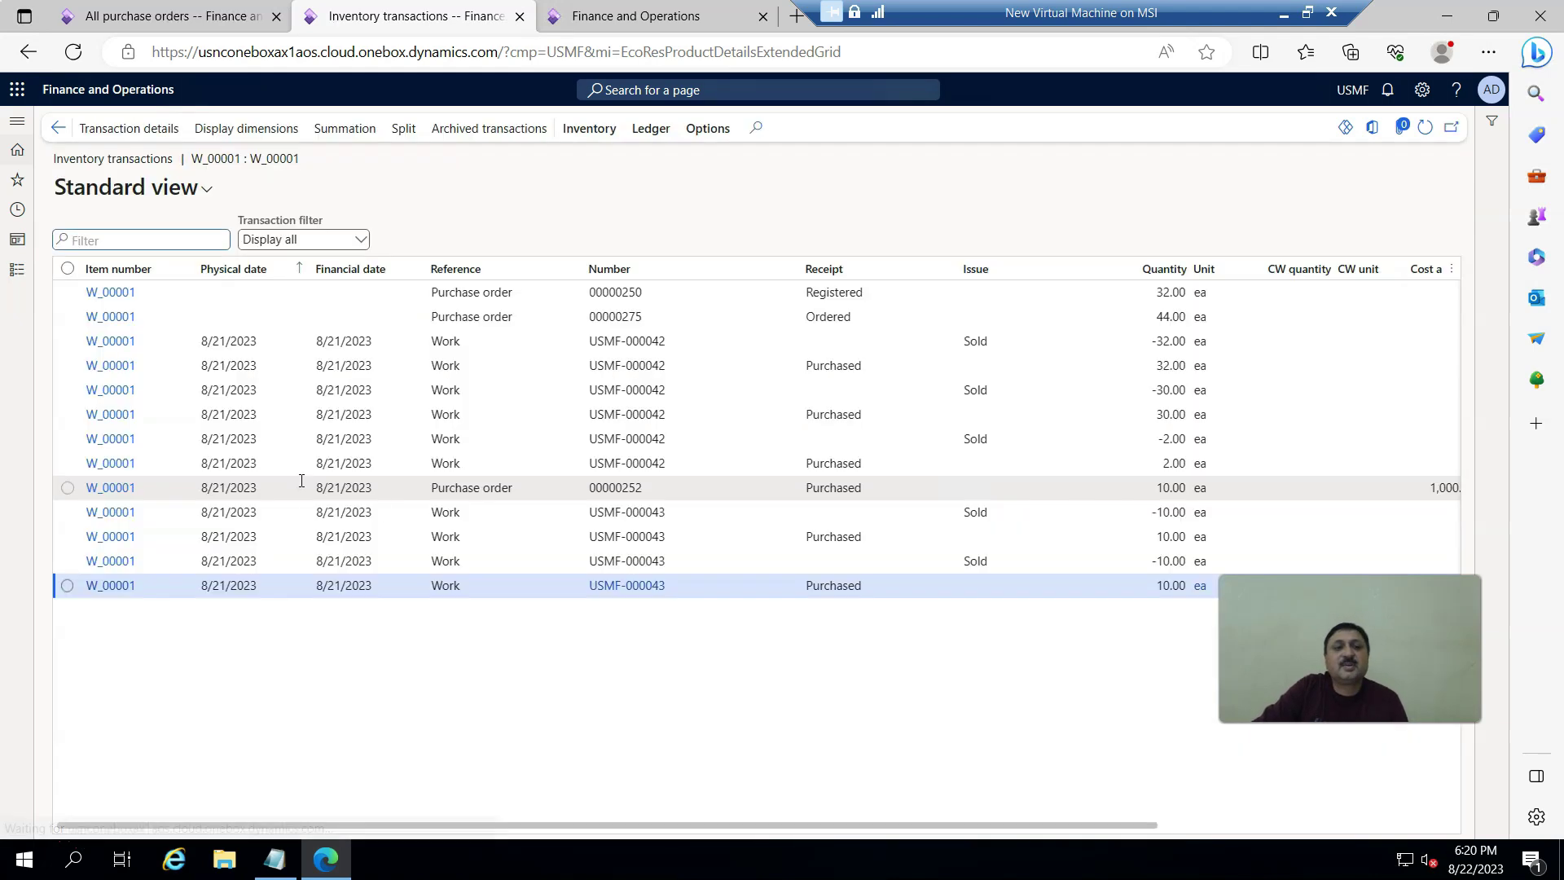
# Step: Check the new purchase order's number against the W_00001 inventory transactions and select its Ordered transaction
pyautogui.click(166, 10)
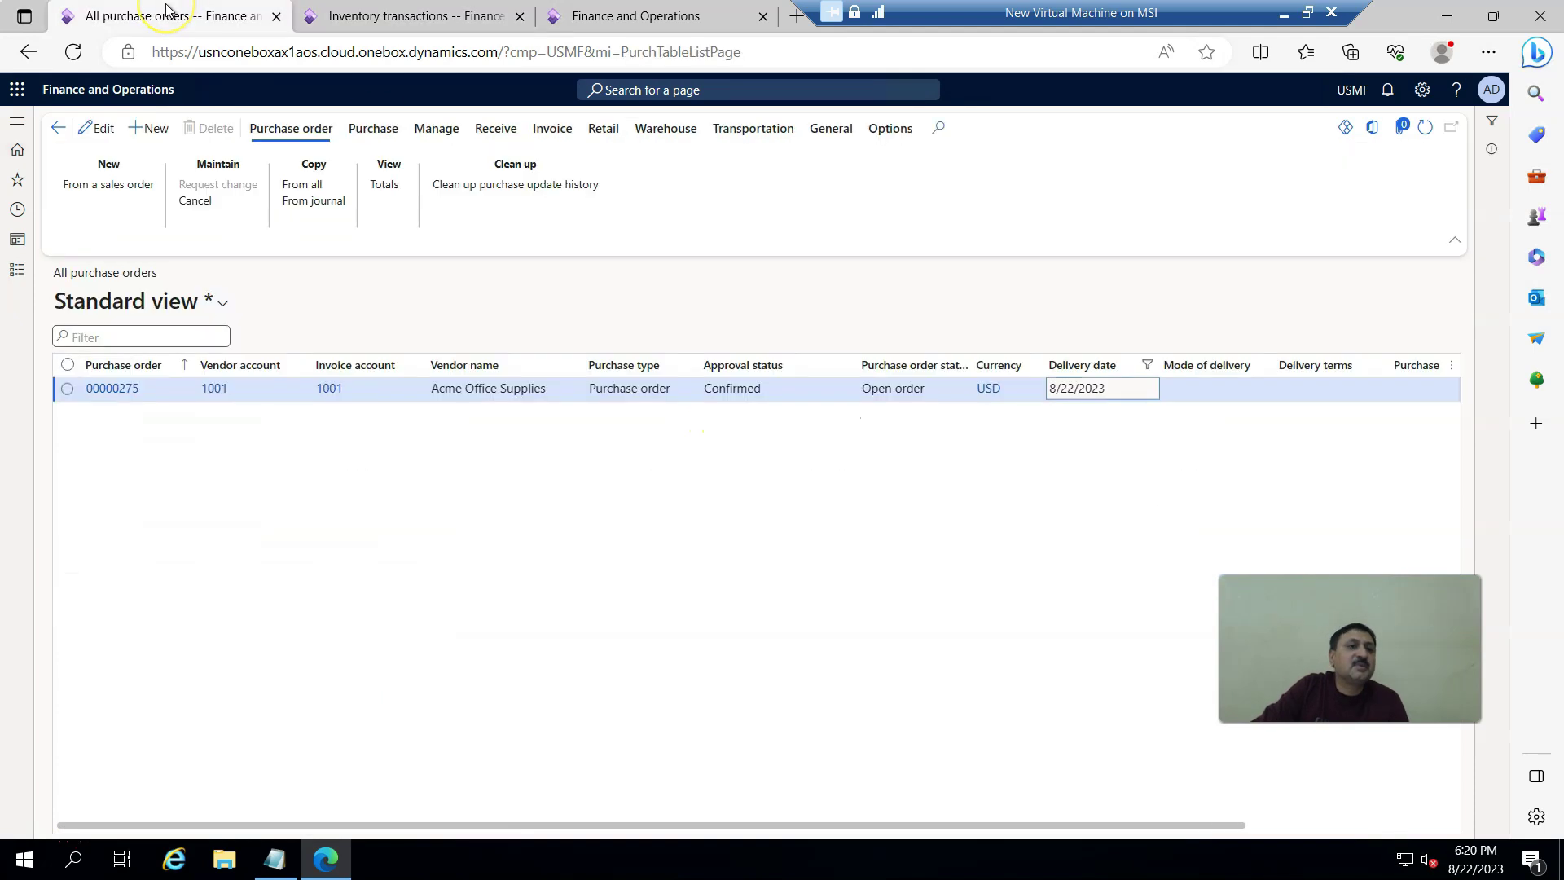
pyautogui.click(362, 23)
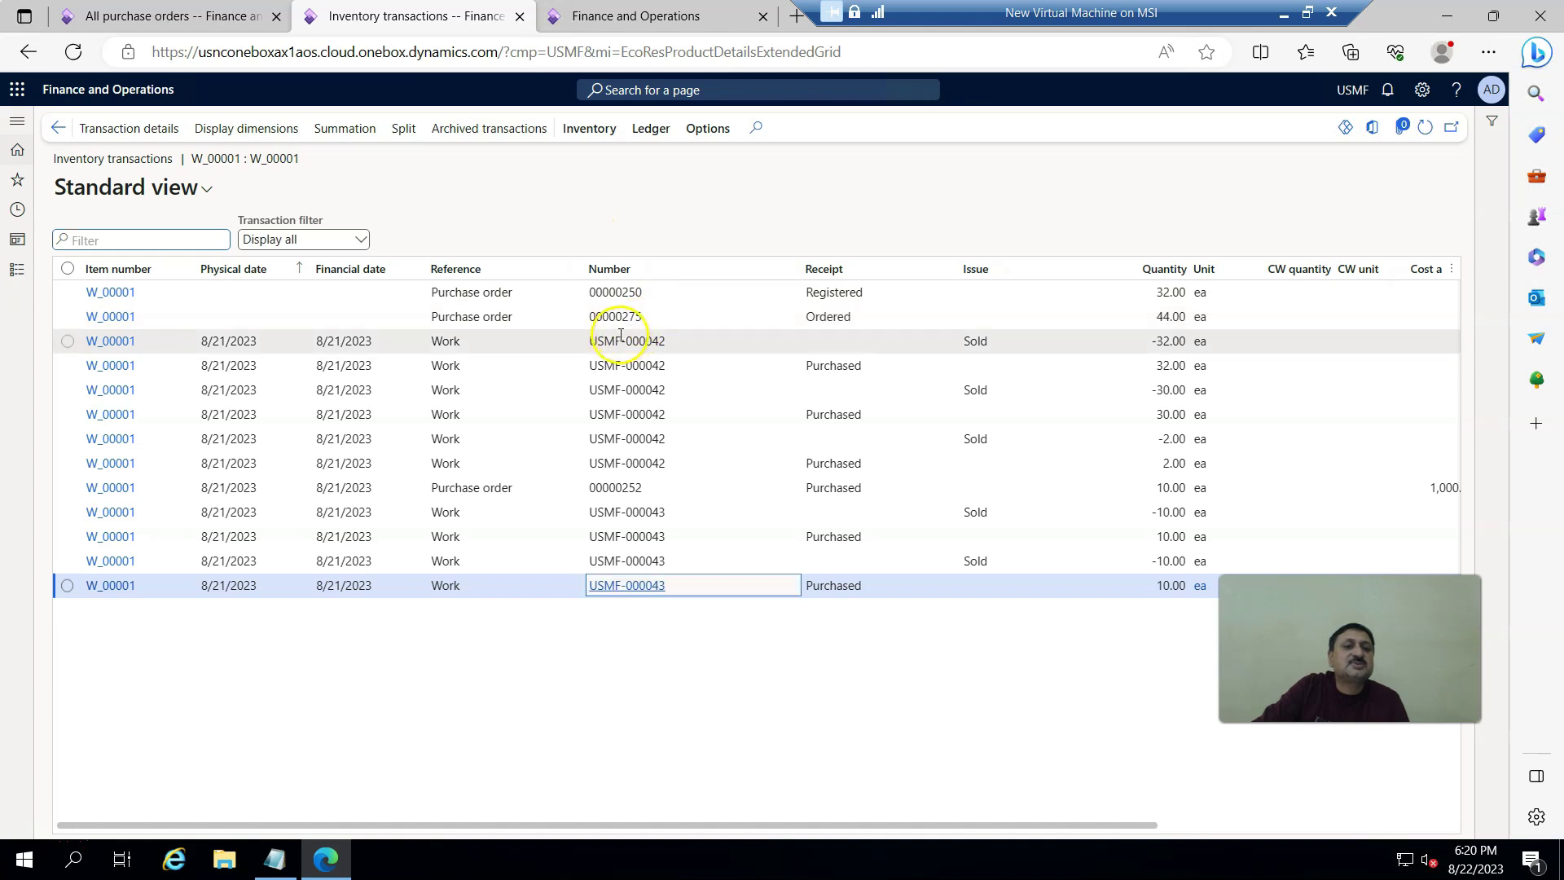
pyautogui.click(588, 316)
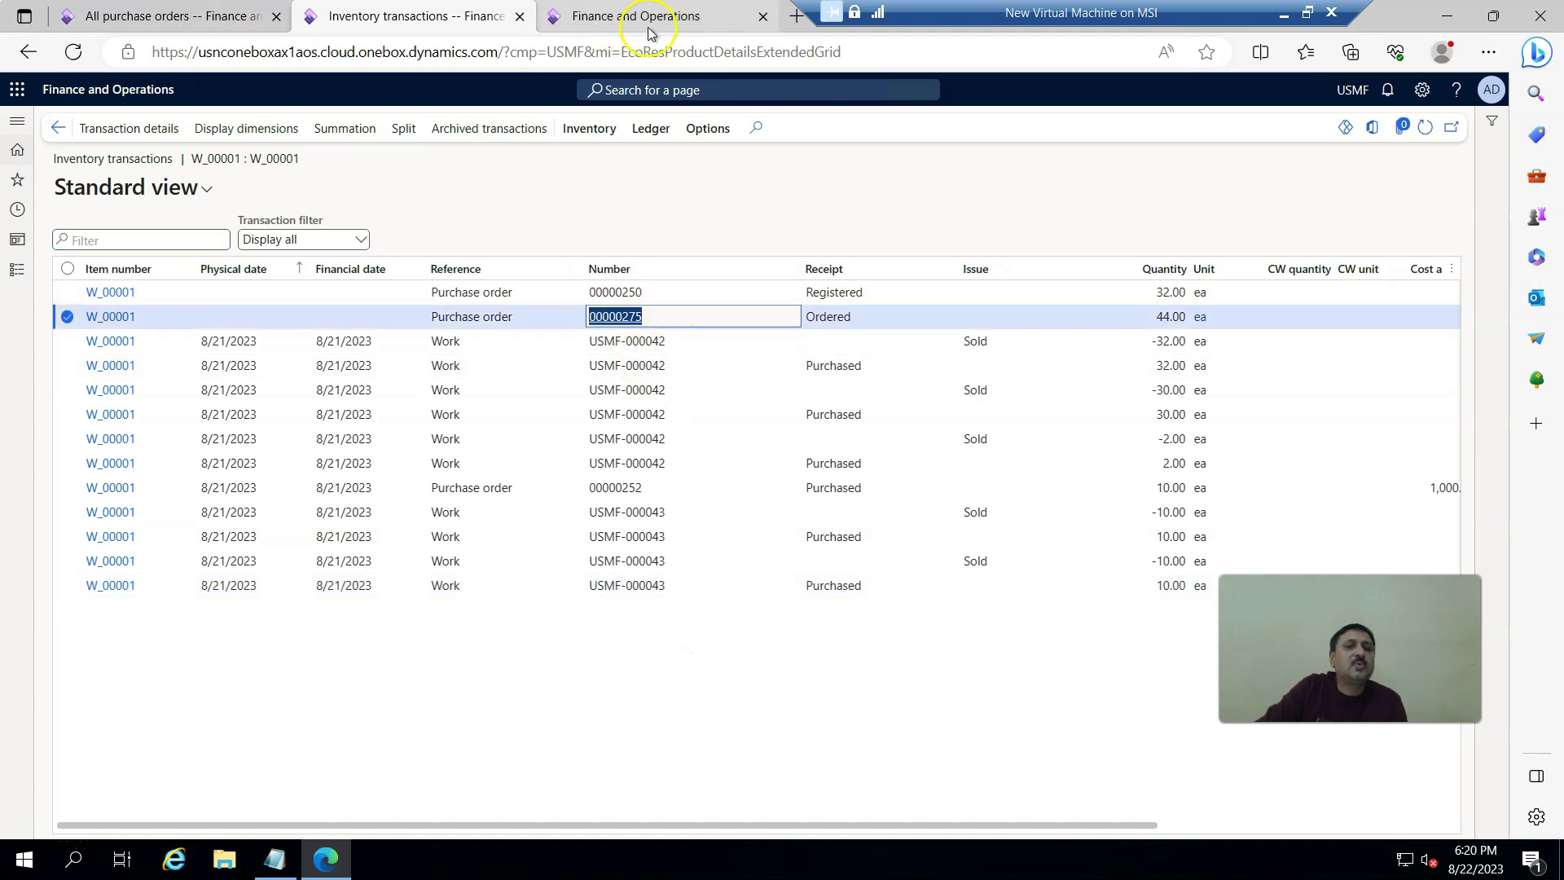
# Step: Return to the all purchase orders list and select the number of the confirmed Acme Office Supplies order
pyautogui.moveTo(1134, 14); pyautogui.dragTo(1324, 22)
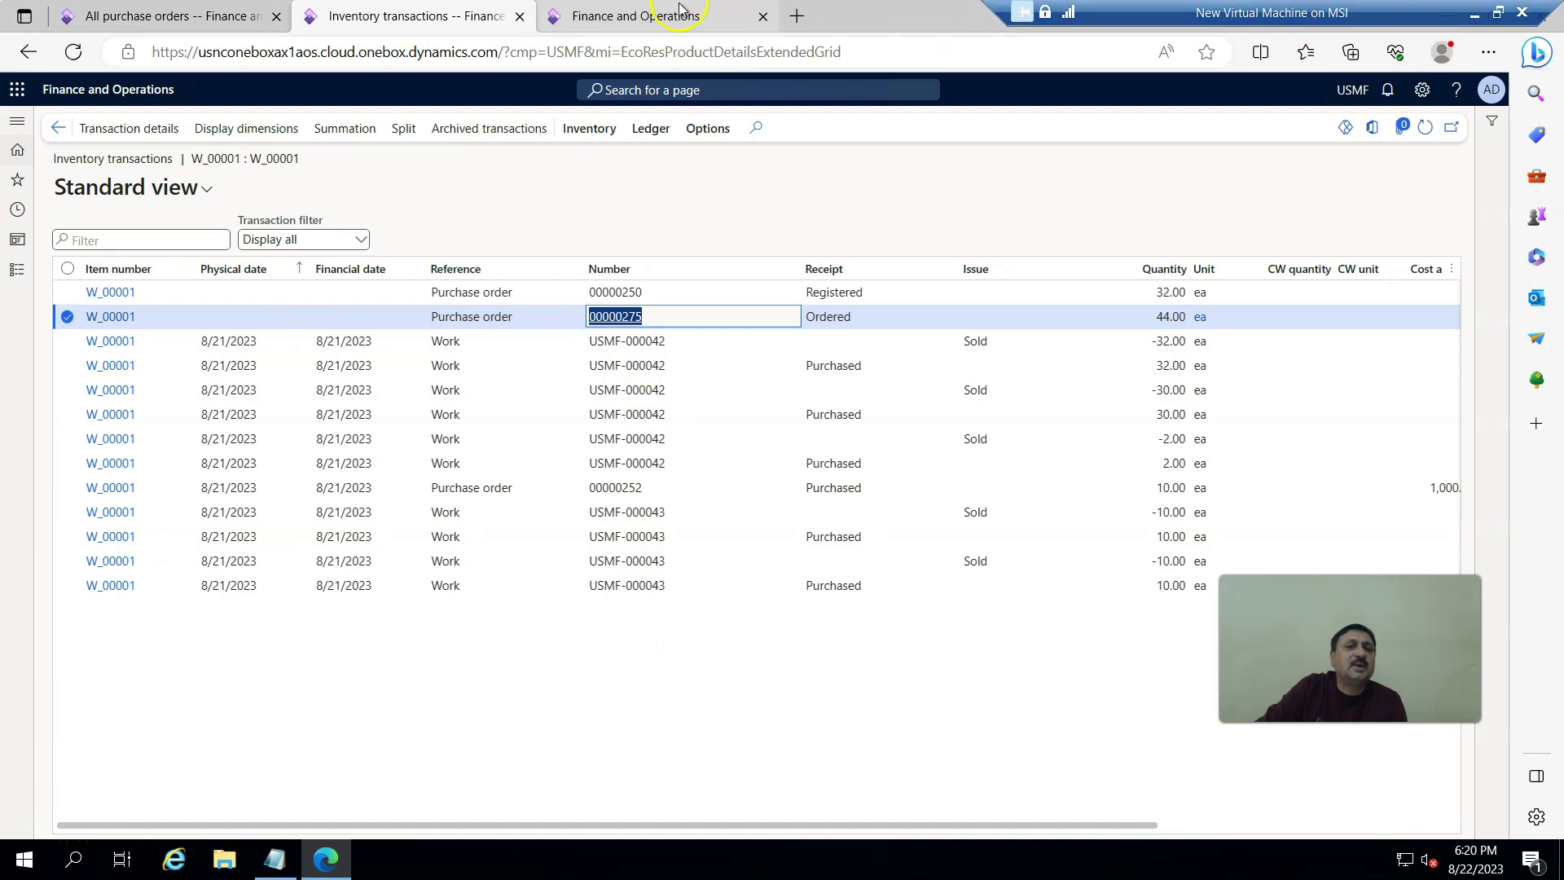
pyautogui.click(652, 17)
pyautogui.hotkey('ctrl', '1')
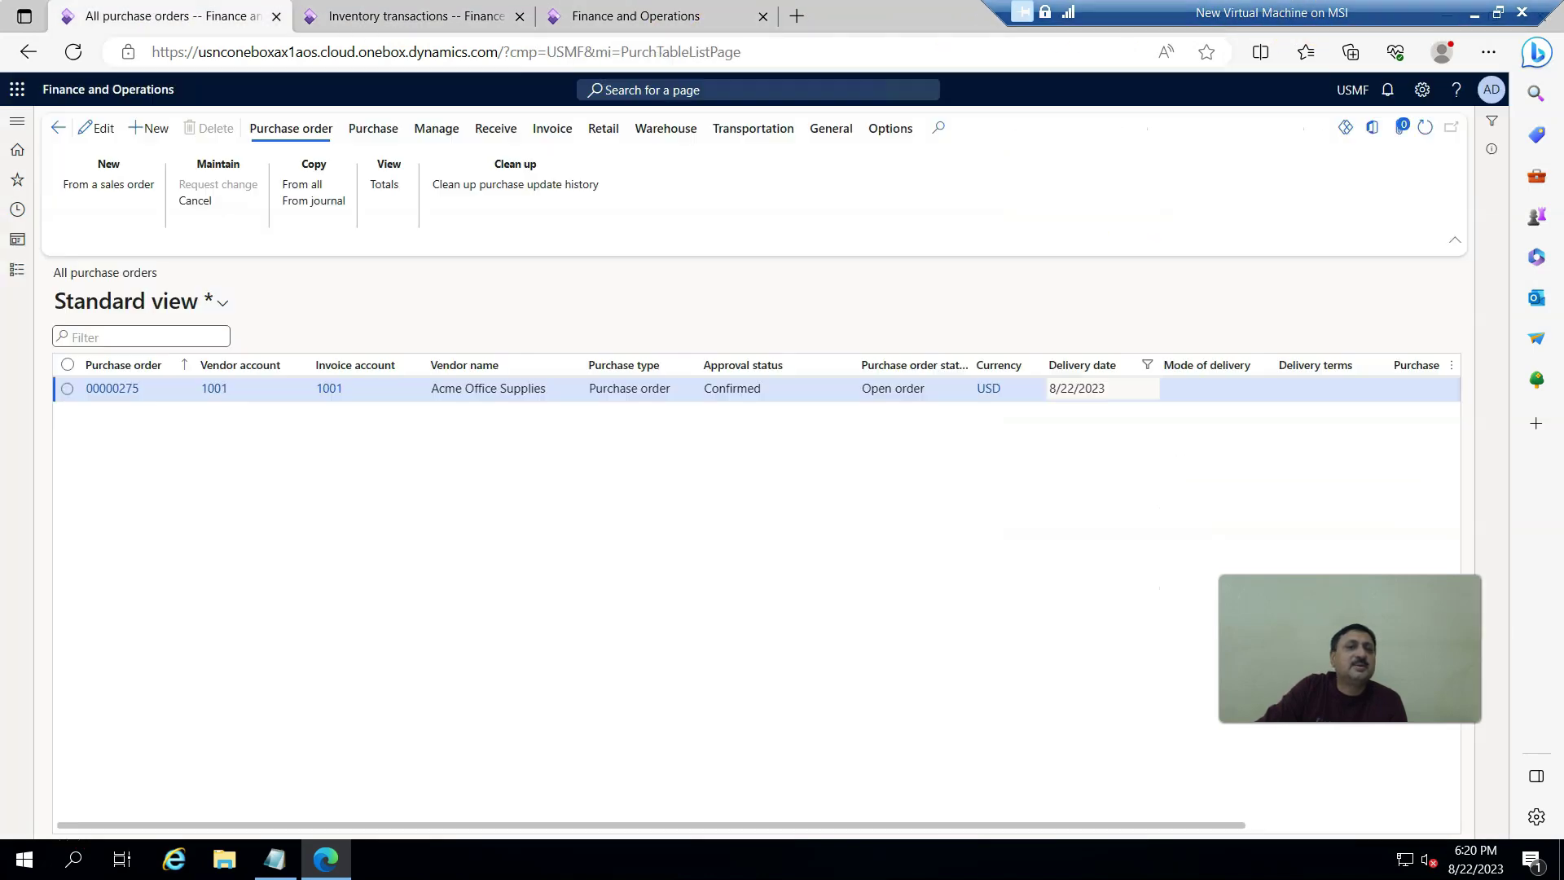
pyautogui.click(133, 391)
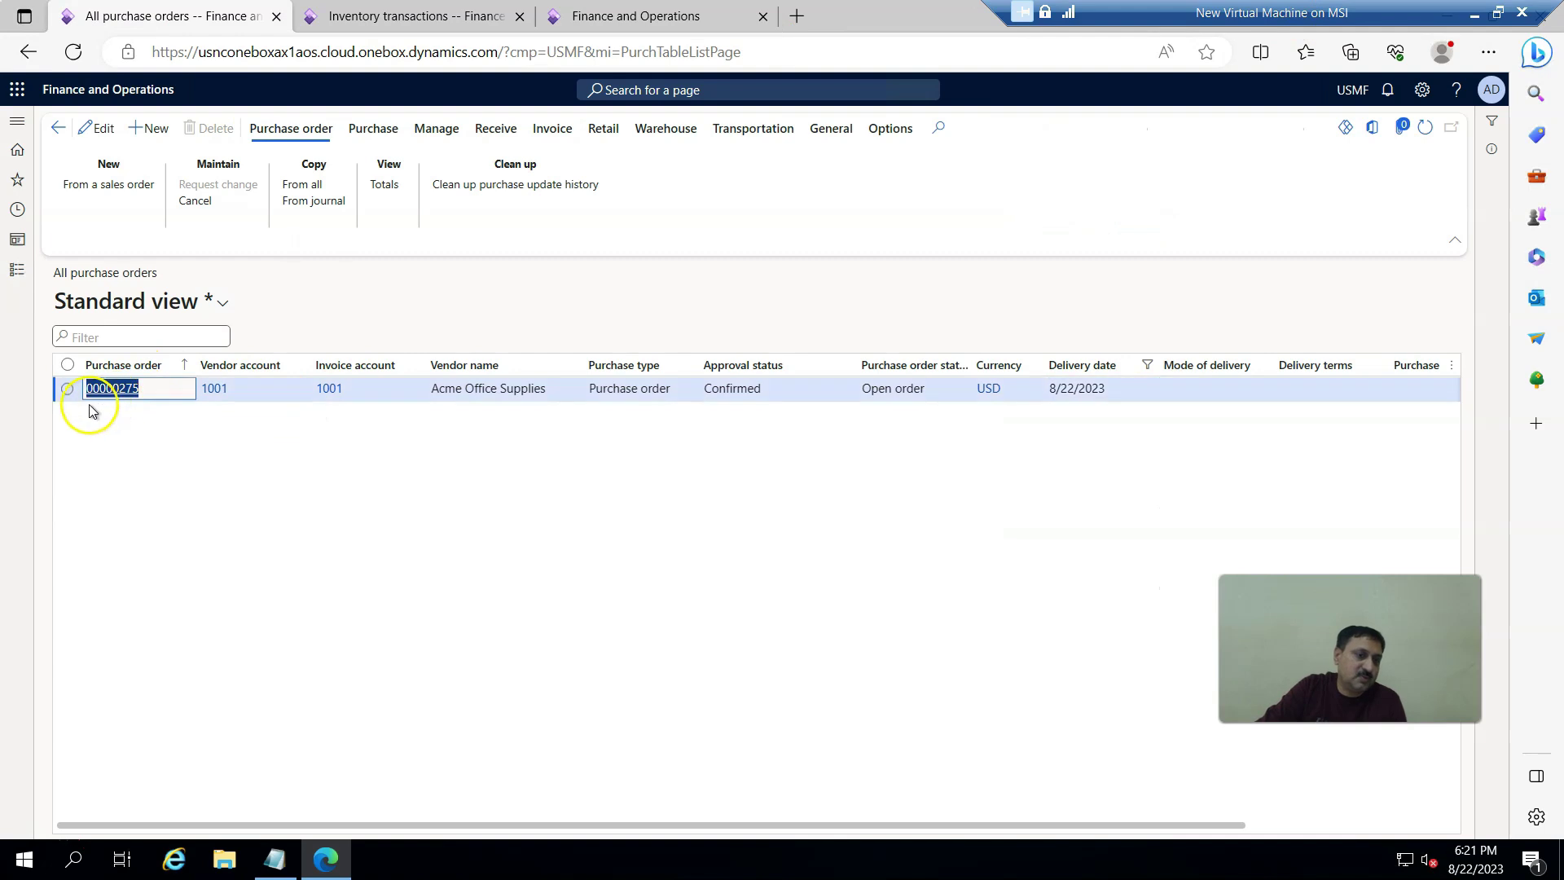
# Step: Copy the confirmed purchase order's number into the PO number field of the mobile device receiving form and submit it
pyautogui.hotkey('ctrl', 'c')
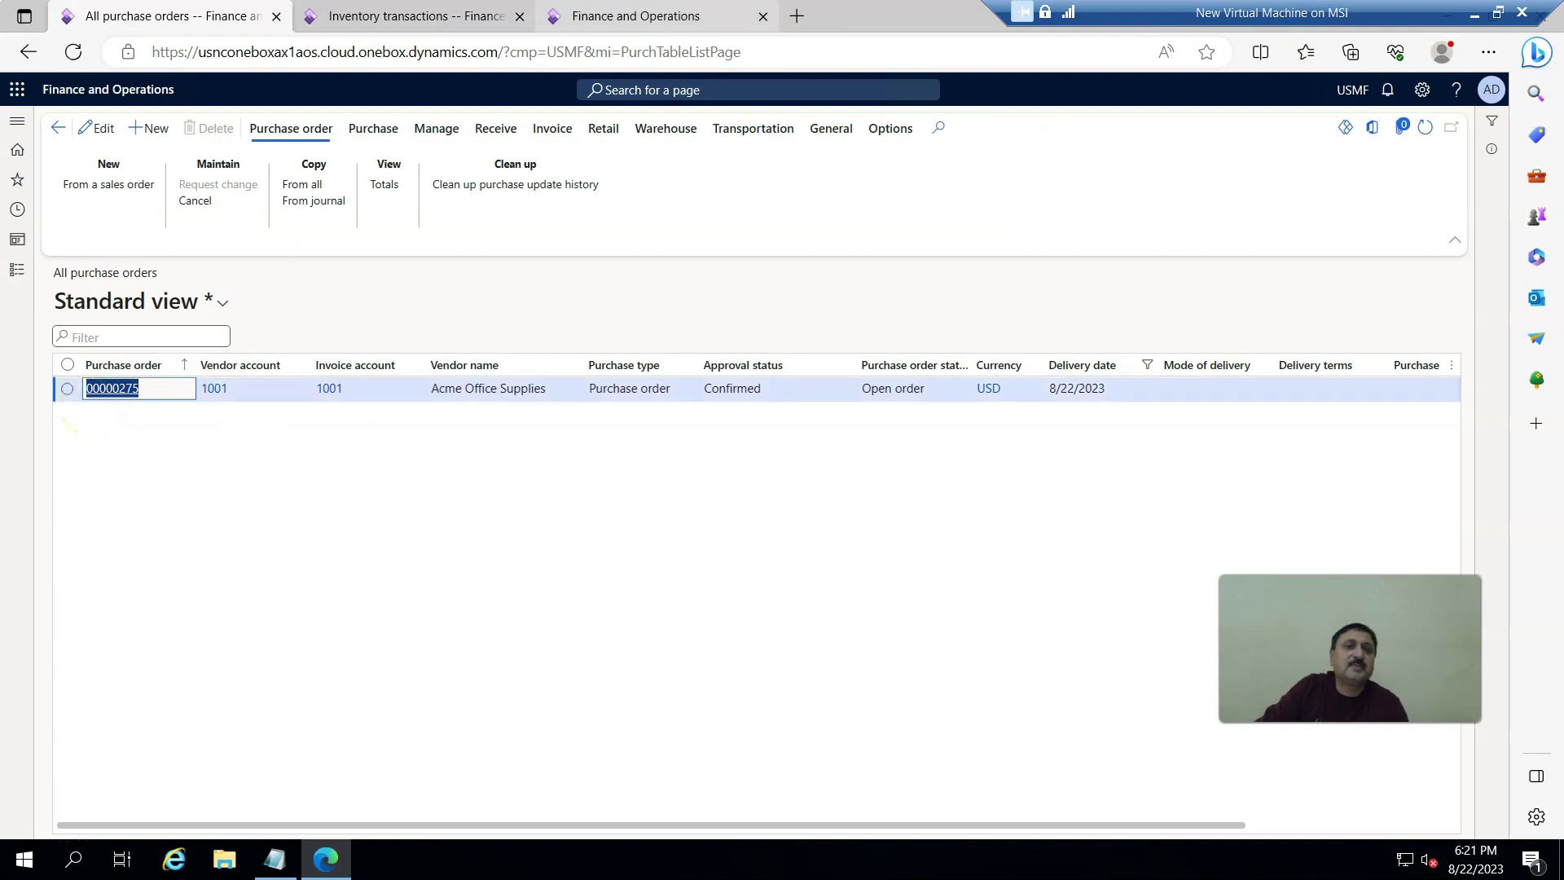
pyautogui.click(652, 16)
pyautogui.hotkey('ctrl', 'v')
pyautogui.click(1206, 334)
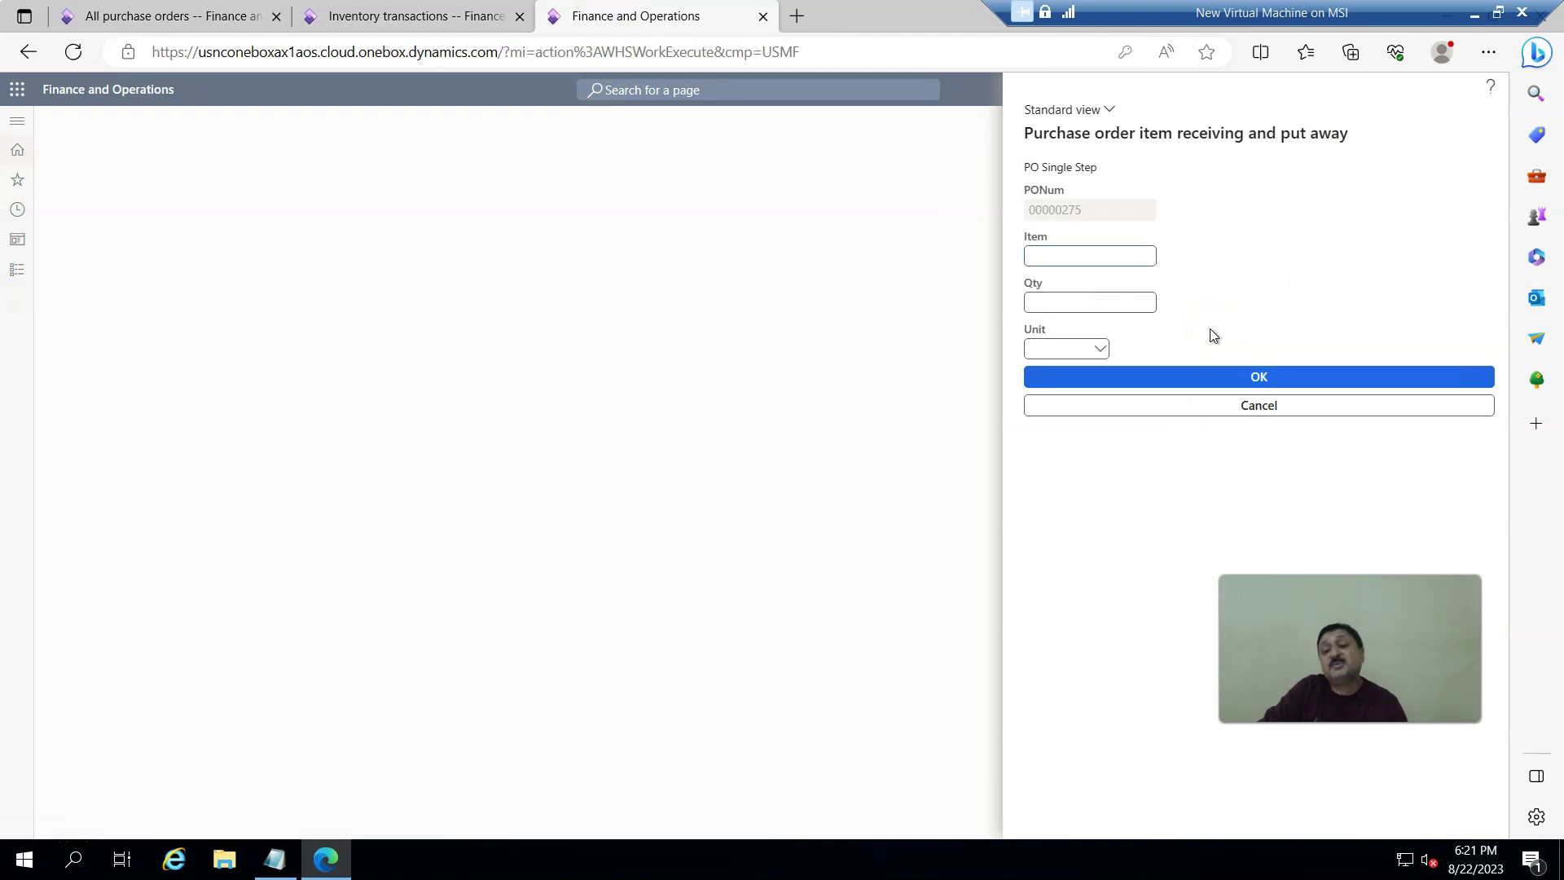
# Step: Copy item number W_00001 from the inventory transactions into the receiving form's item field and submit it
pyautogui.click(163, 17)
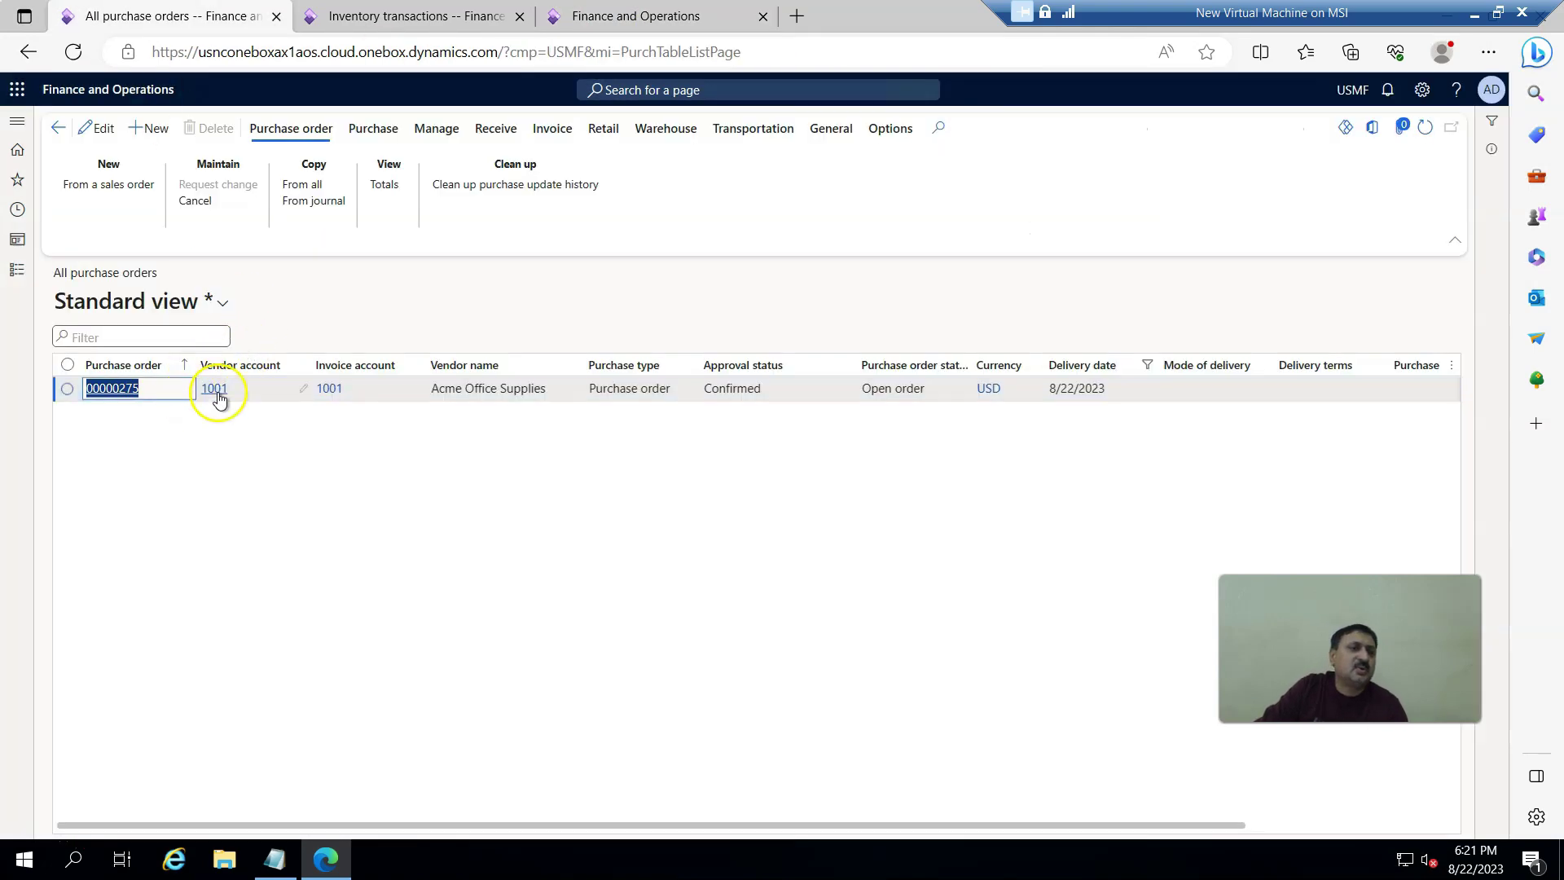
pyautogui.click(334, 16)
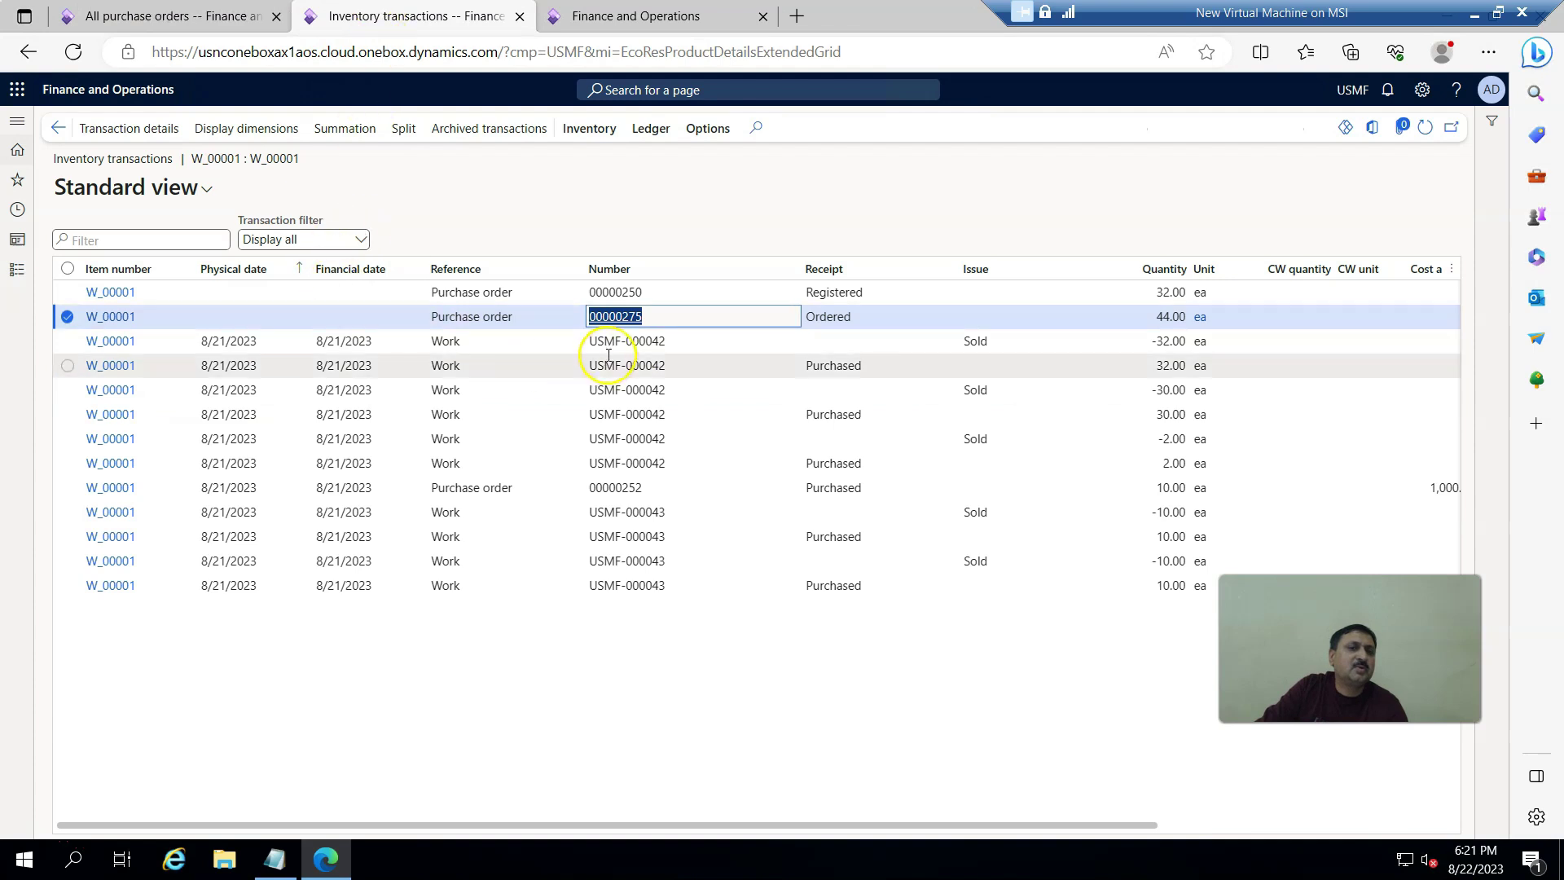
pyautogui.moveTo(150, 319); pyautogui.dragTo(82, 326)
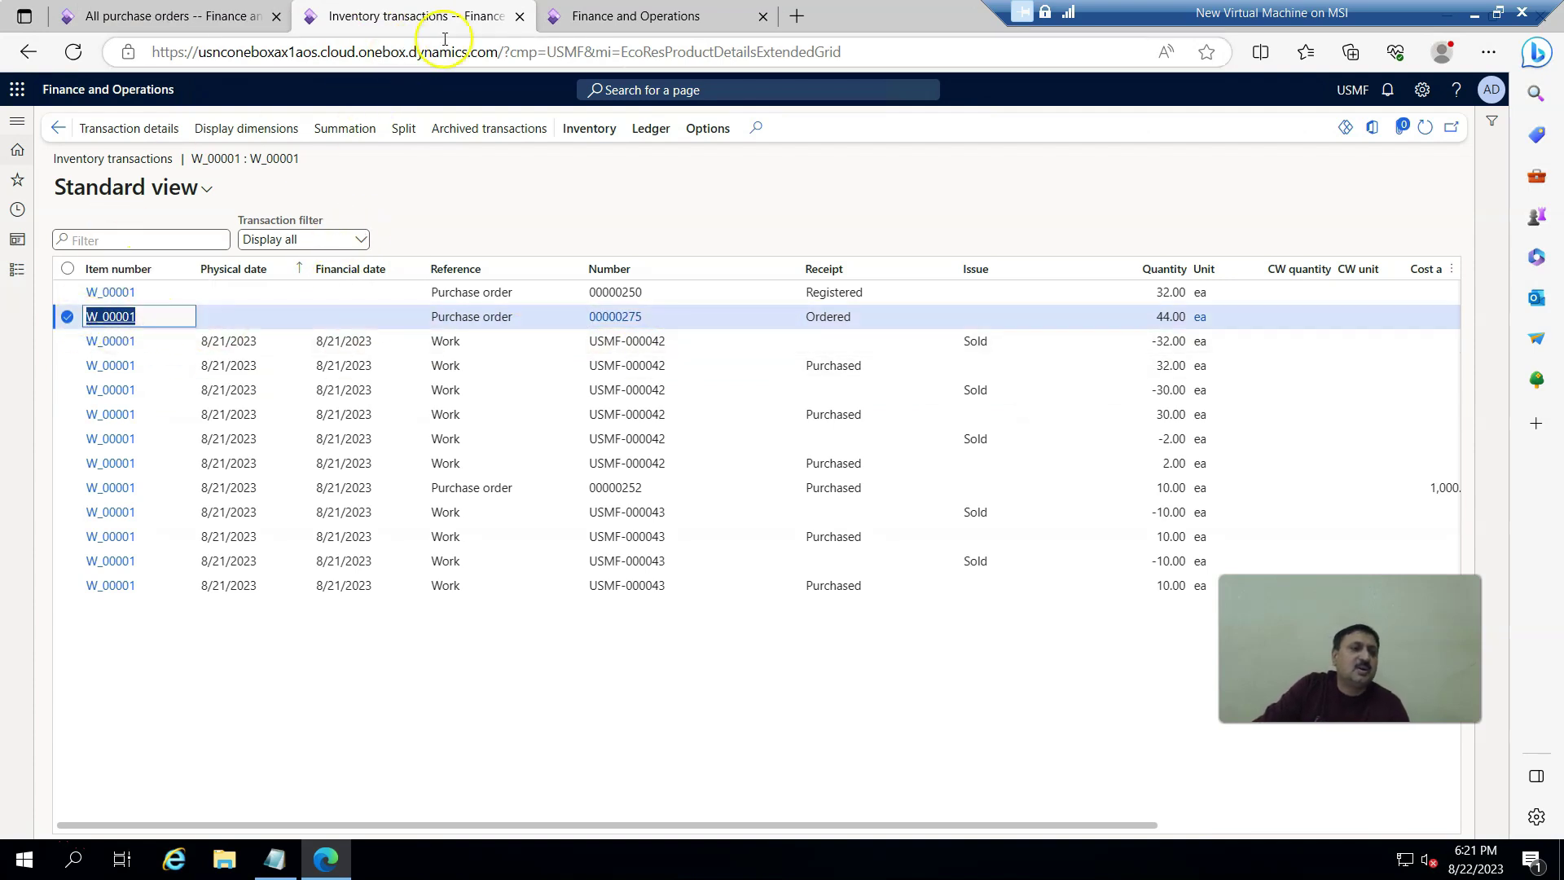
pyautogui.click(636, 16)
pyautogui.hotkey('ctrl', 'v')
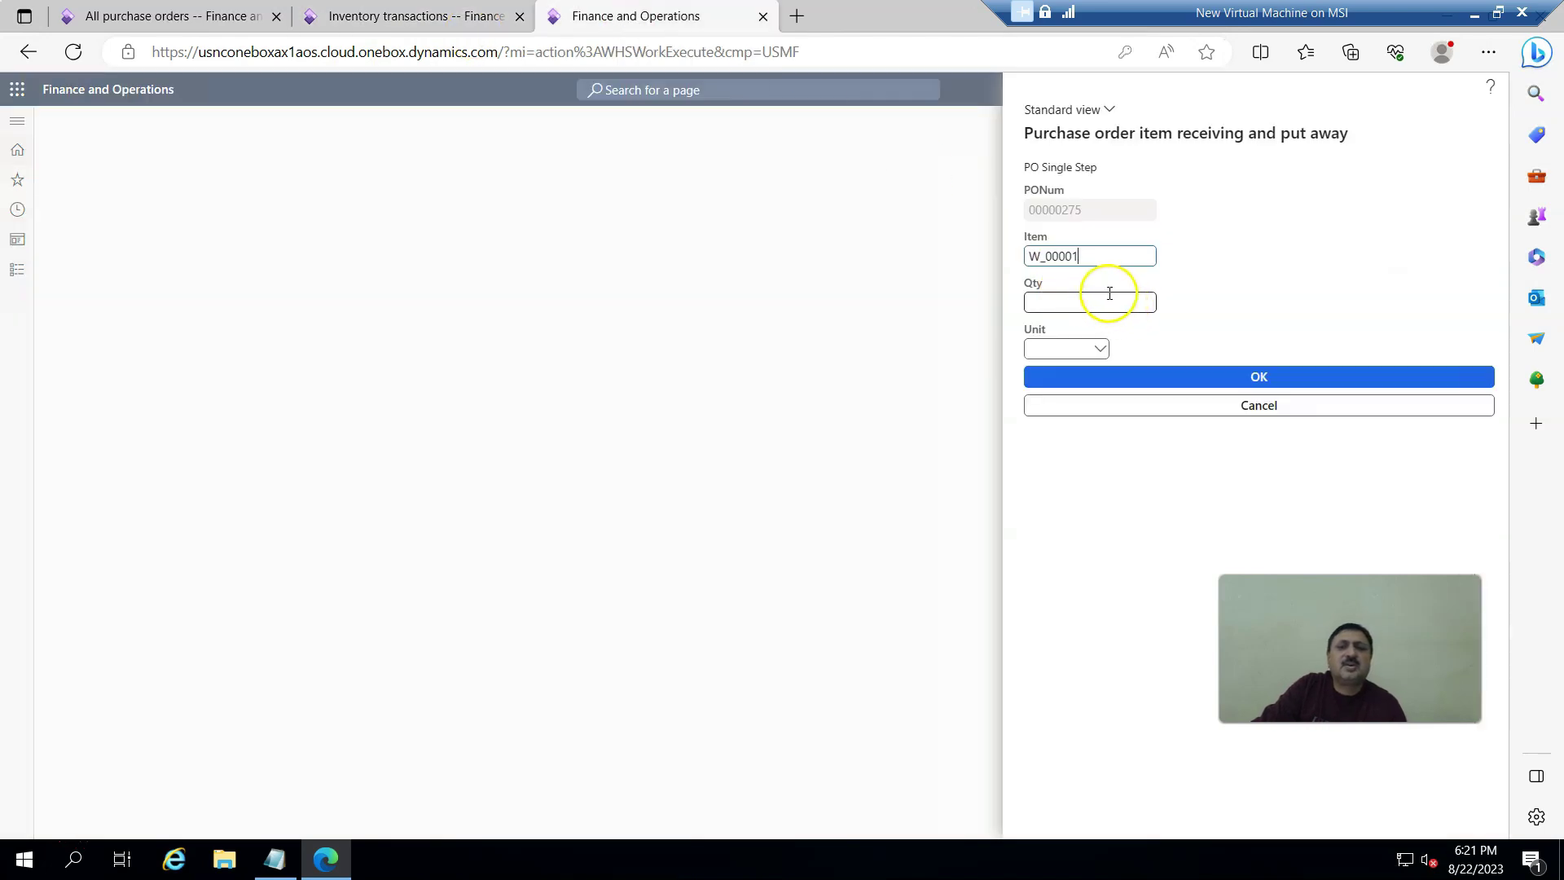
pyautogui.click(1234, 379)
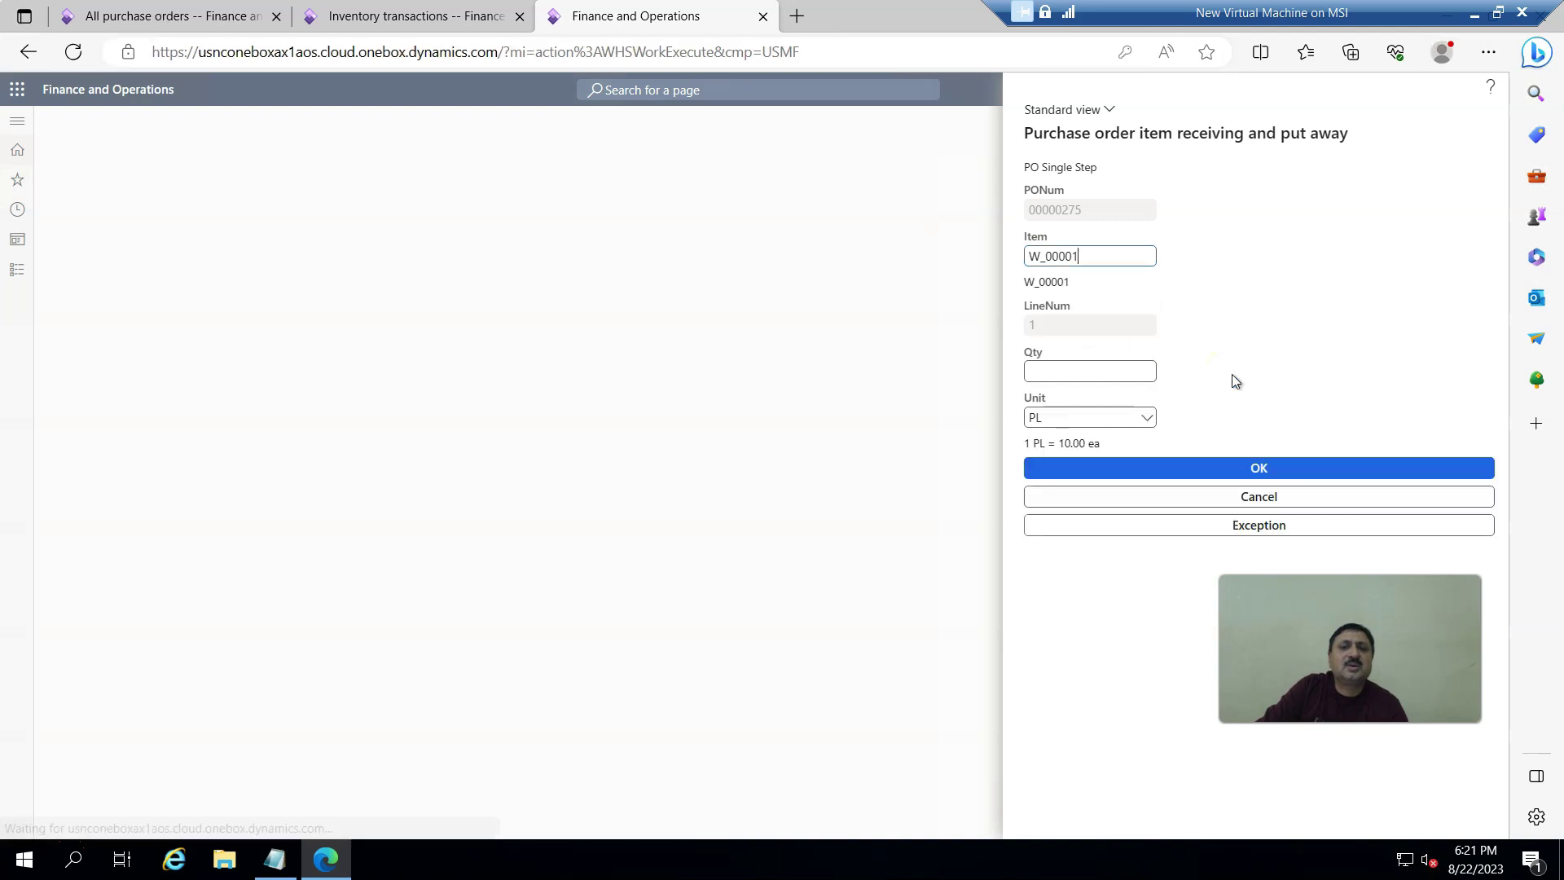
# Step: Receive 44 ea of W_00001 and confirm the put-aways to locations BULK-003 and FL-001
pyautogui.click(1145, 421)
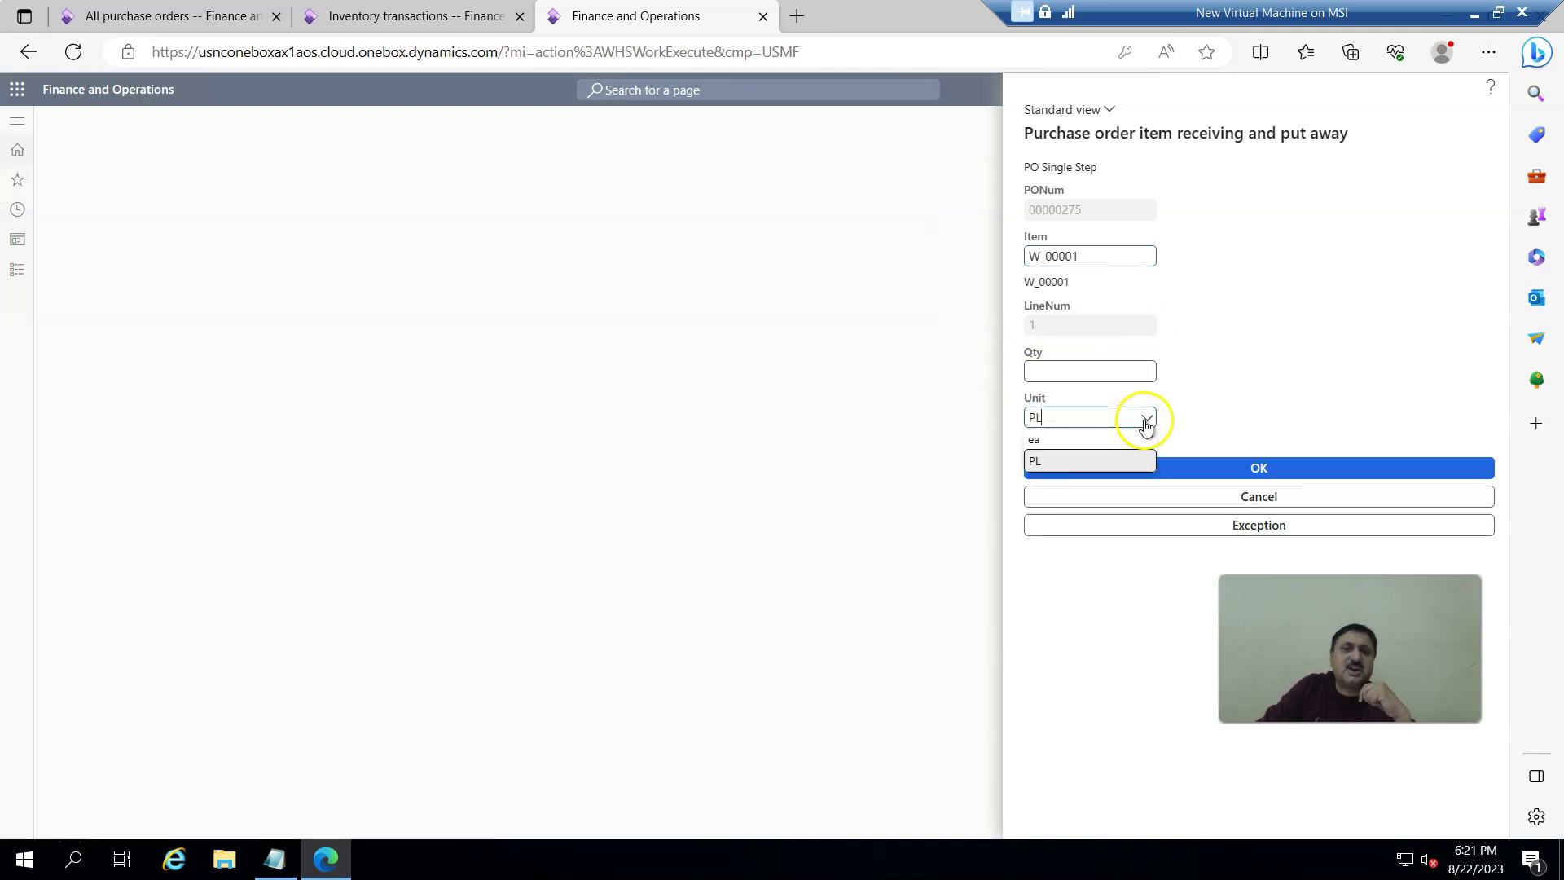
pyautogui.click(1051, 440)
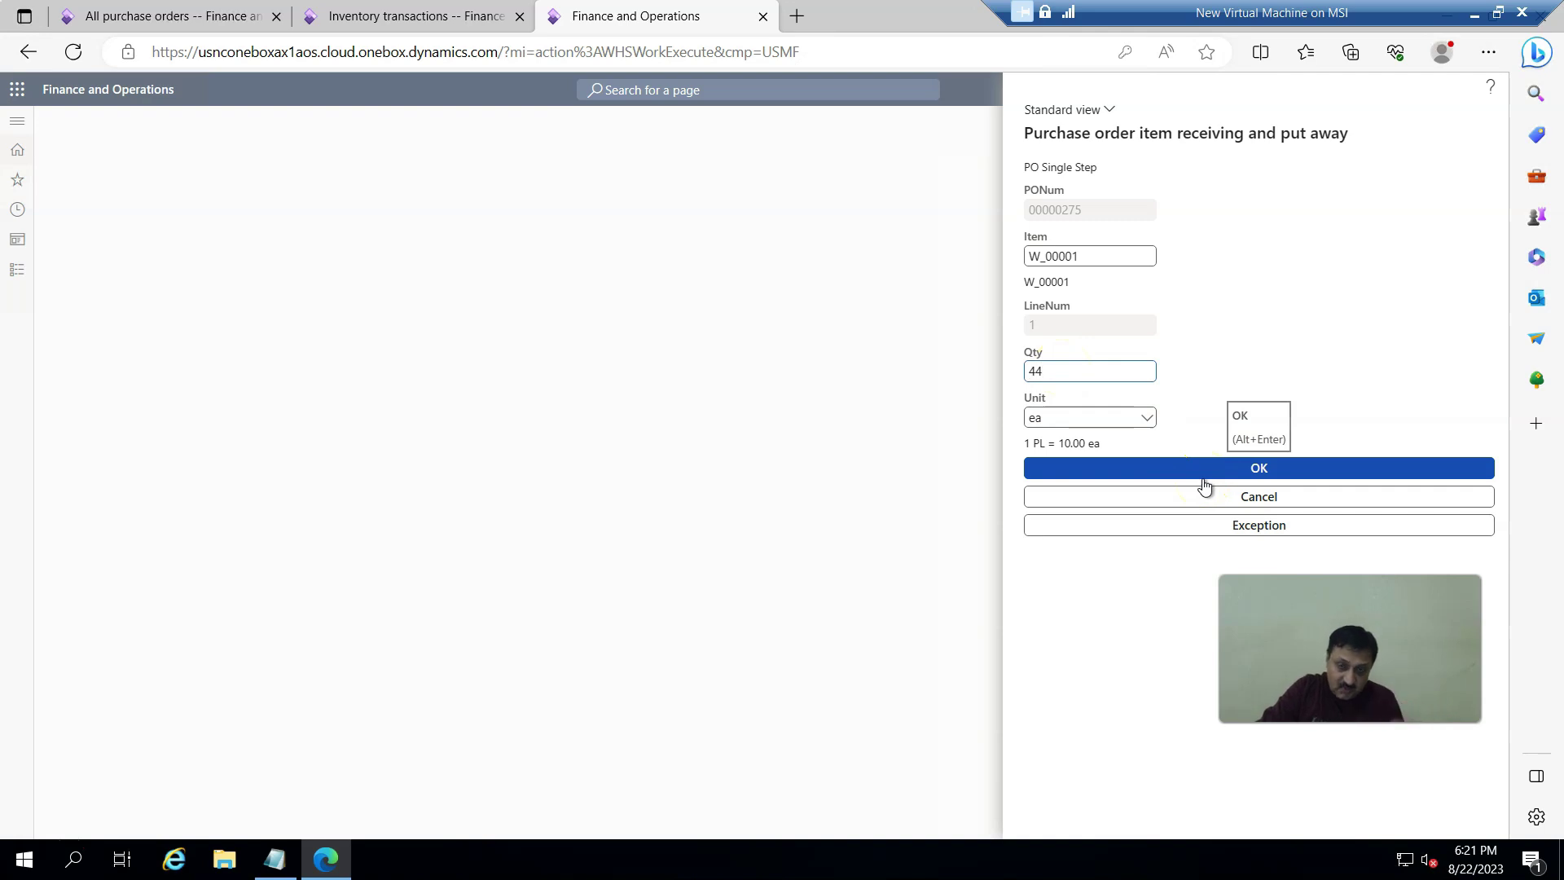
pyautogui.click(1239, 479)
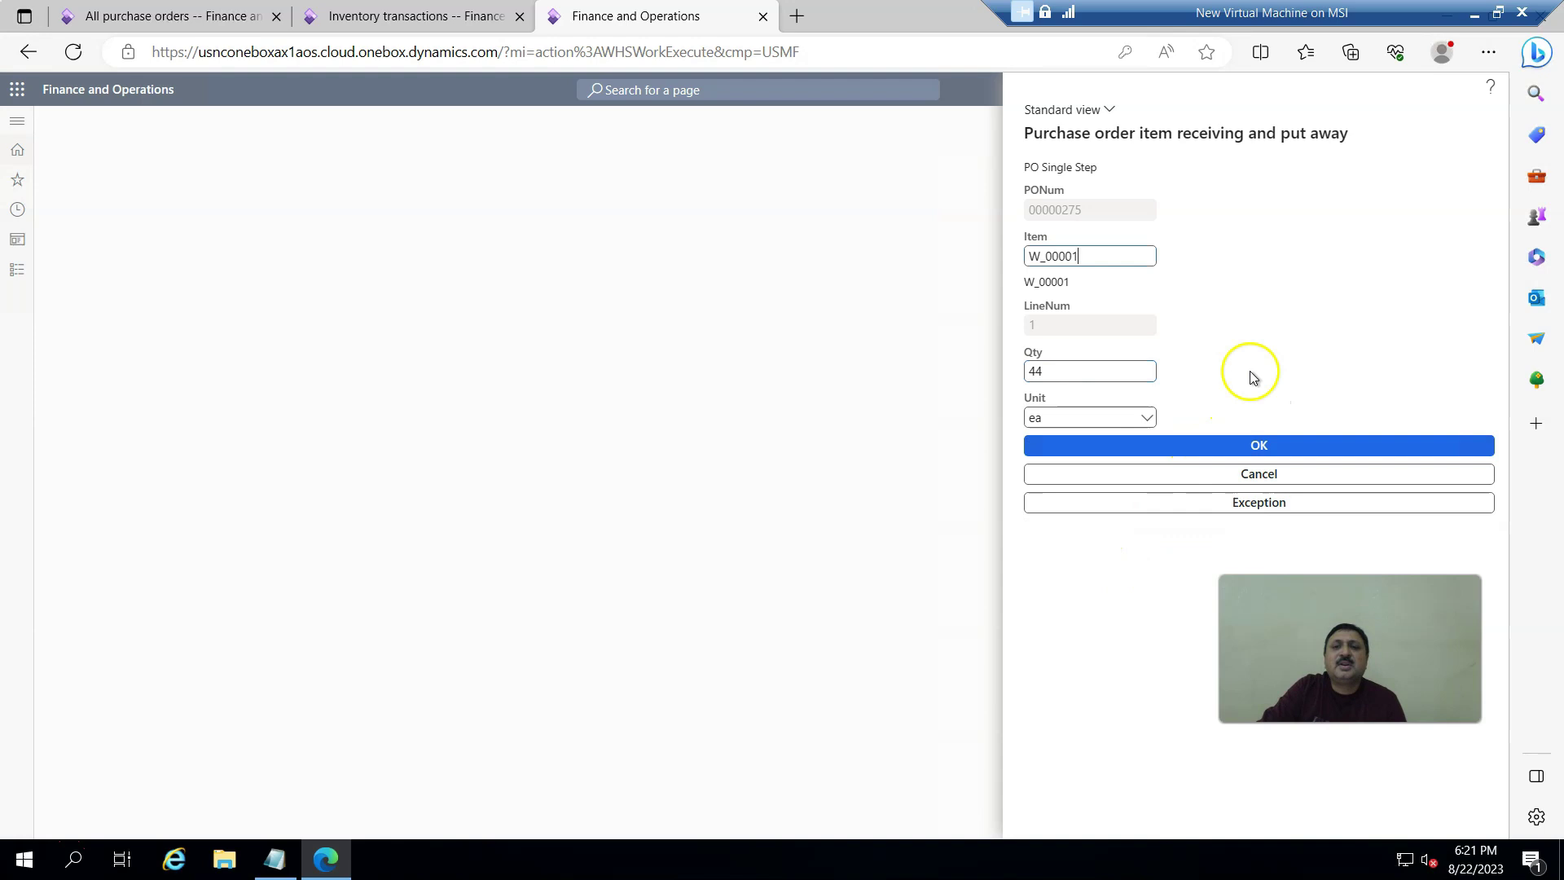
pyautogui.click(1259, 447)
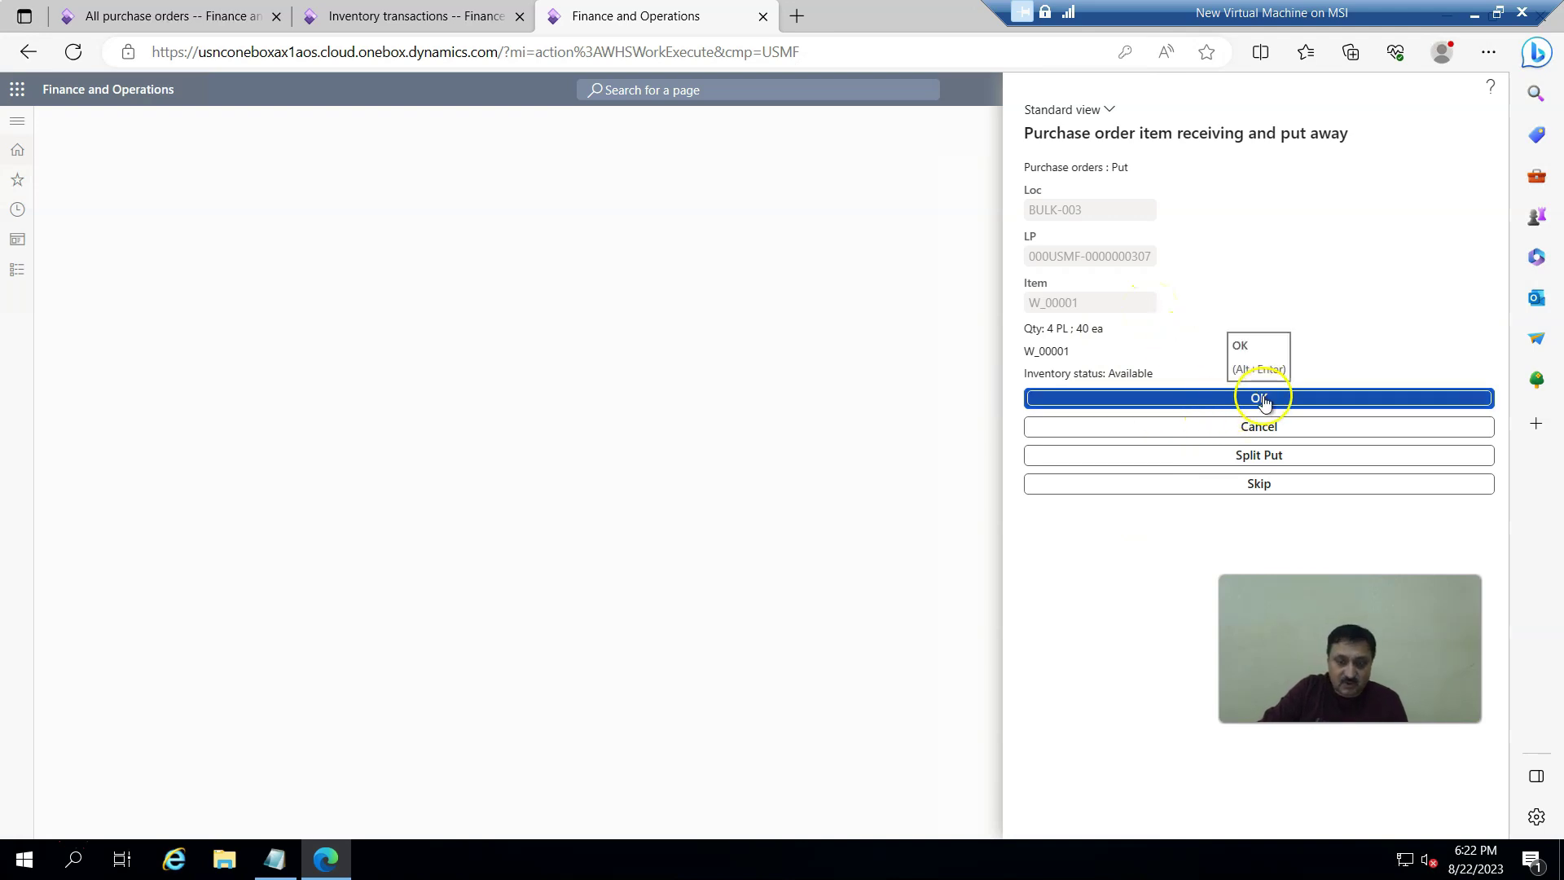
pyautogui.press('Return')
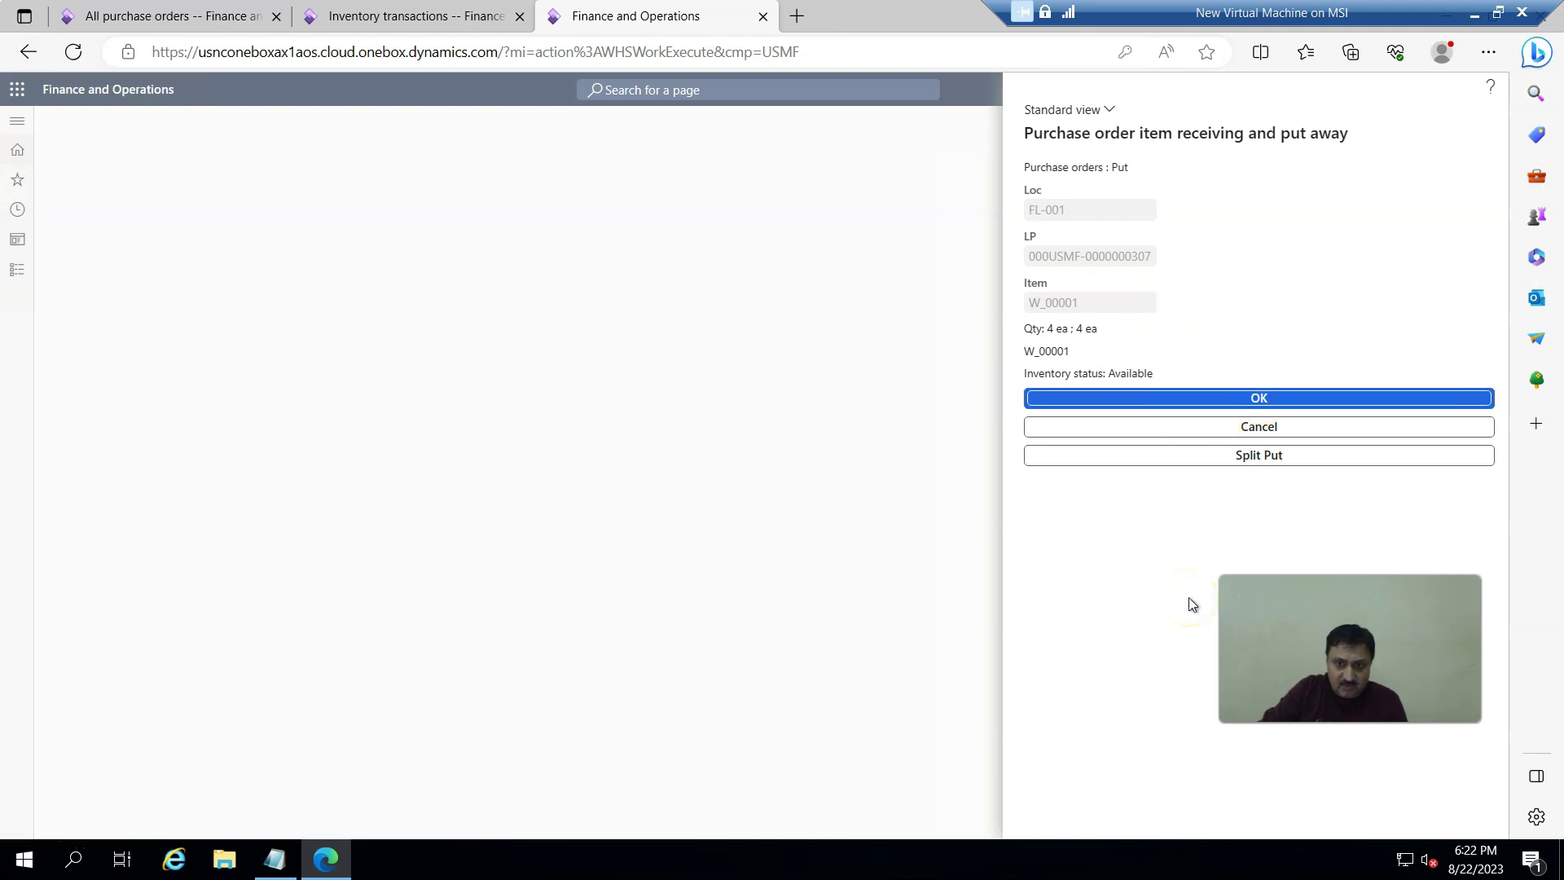
pyautogui.click(1275, 399)
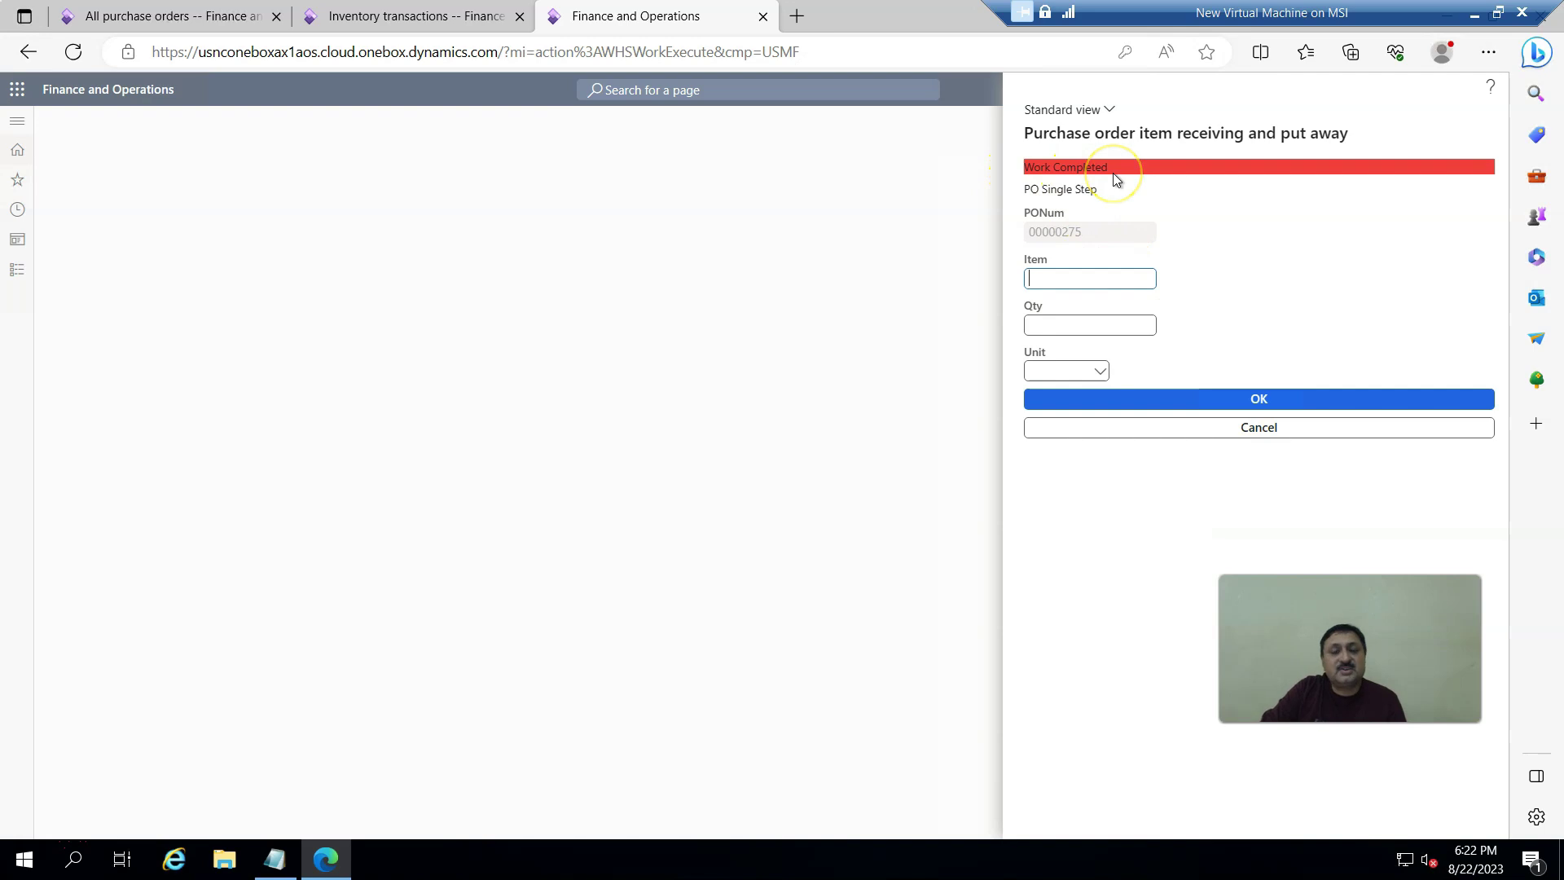
# Step: Refresh the W_00001 inventory transactions and check the receipt status of the received purchase order
pyautogui.click(369, 16)
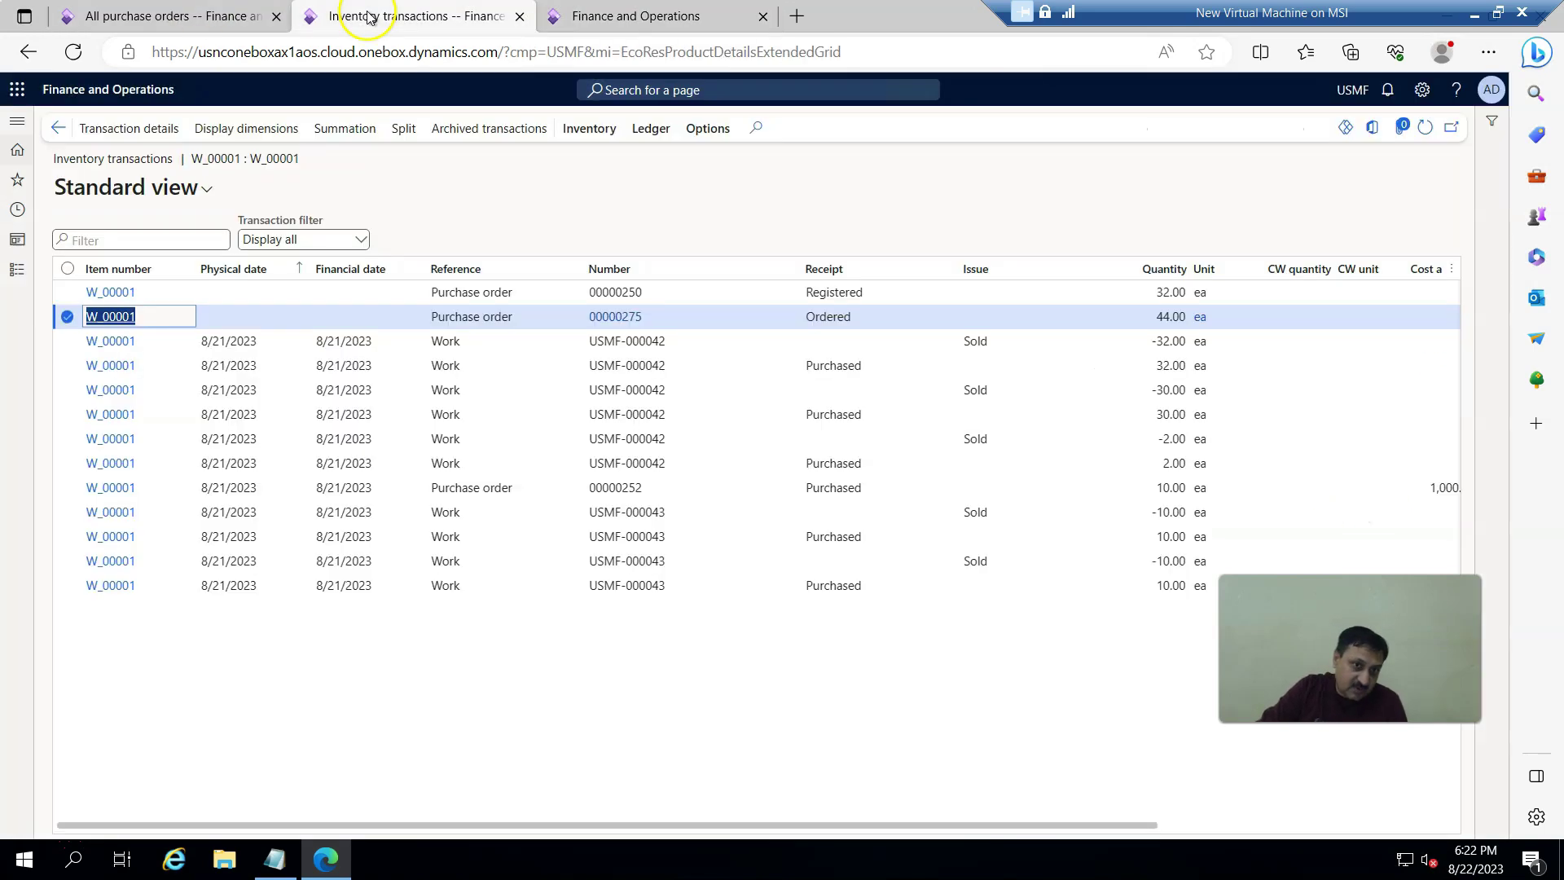
pyautogui.click(1422, 130)
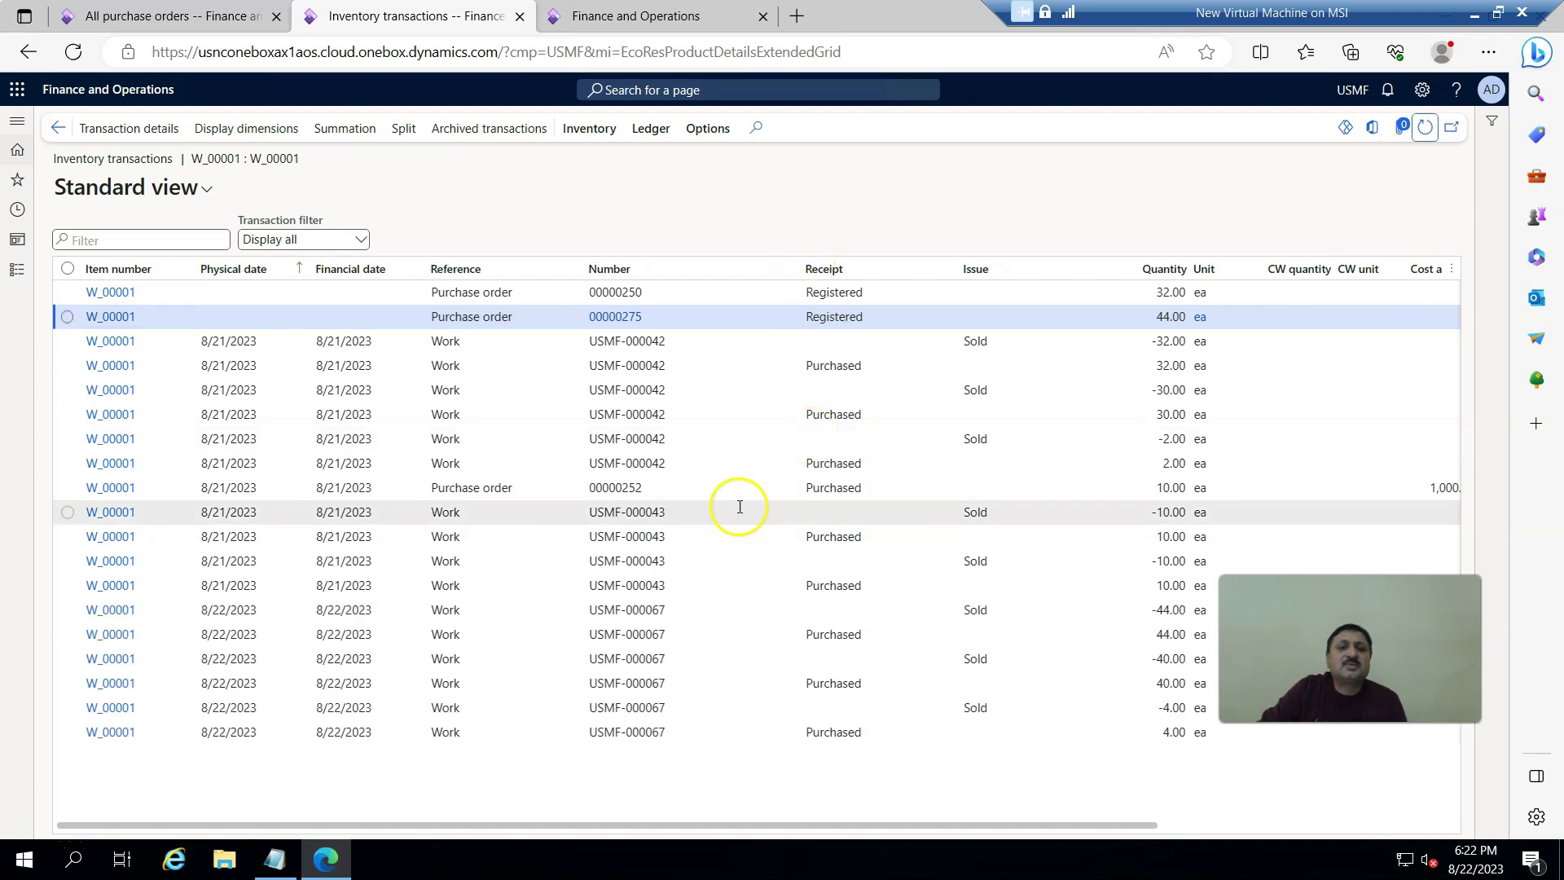
pyautogui.click(643, 308)
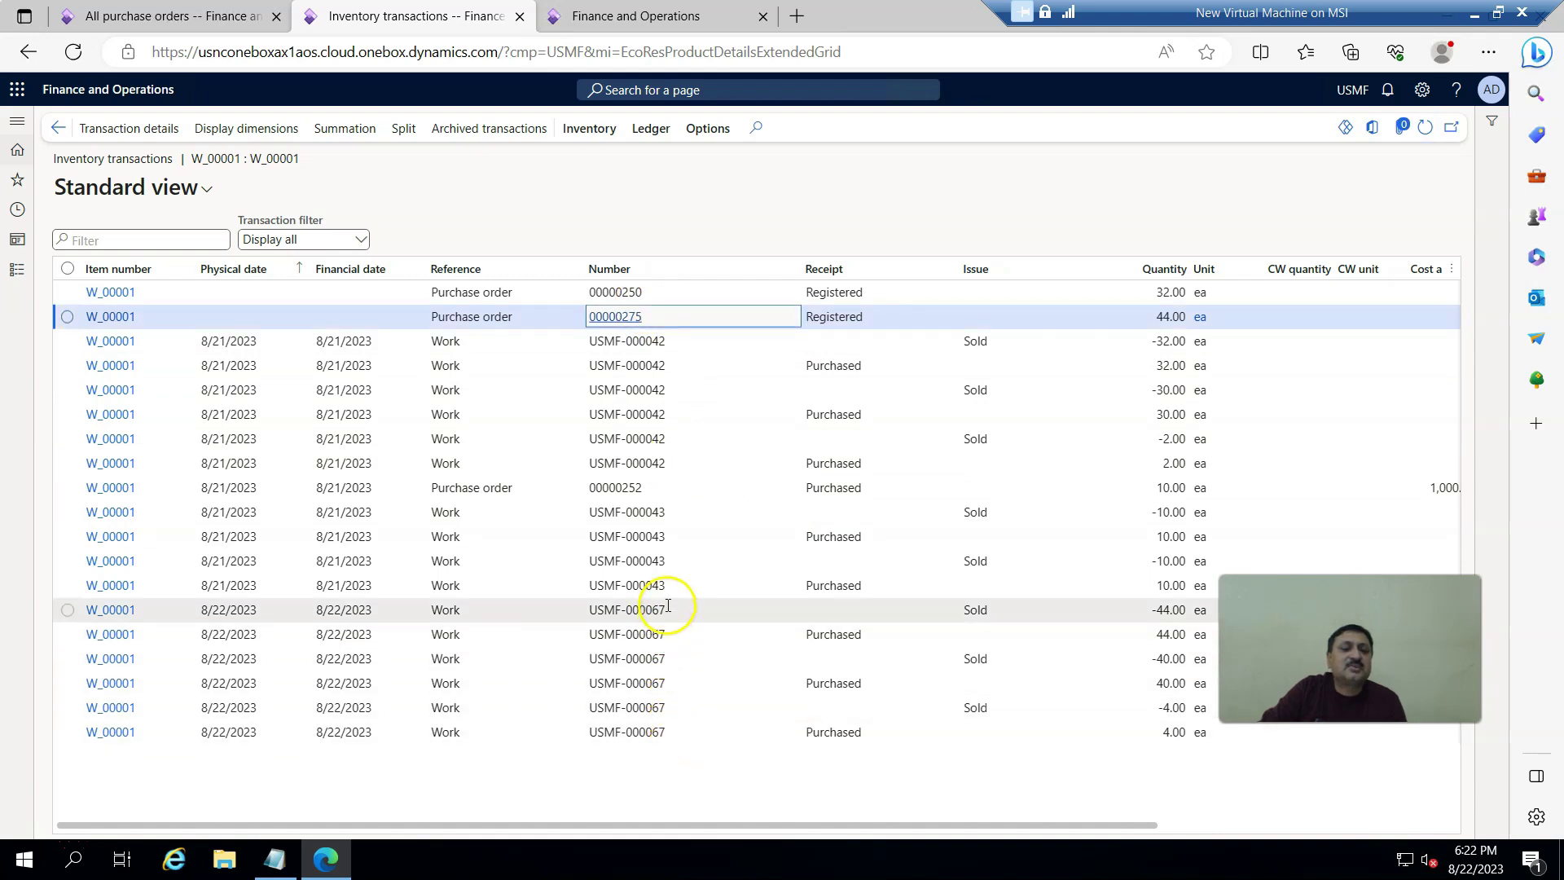
# Step: Filter the inventory transactions by work number USMF-000067 and examine the quantity and location of each movement
pyautogui.moveTo(672, 733); pyautogui.dragTo(592, 740)
pyautogui.hotkey('ctrl', 'c')
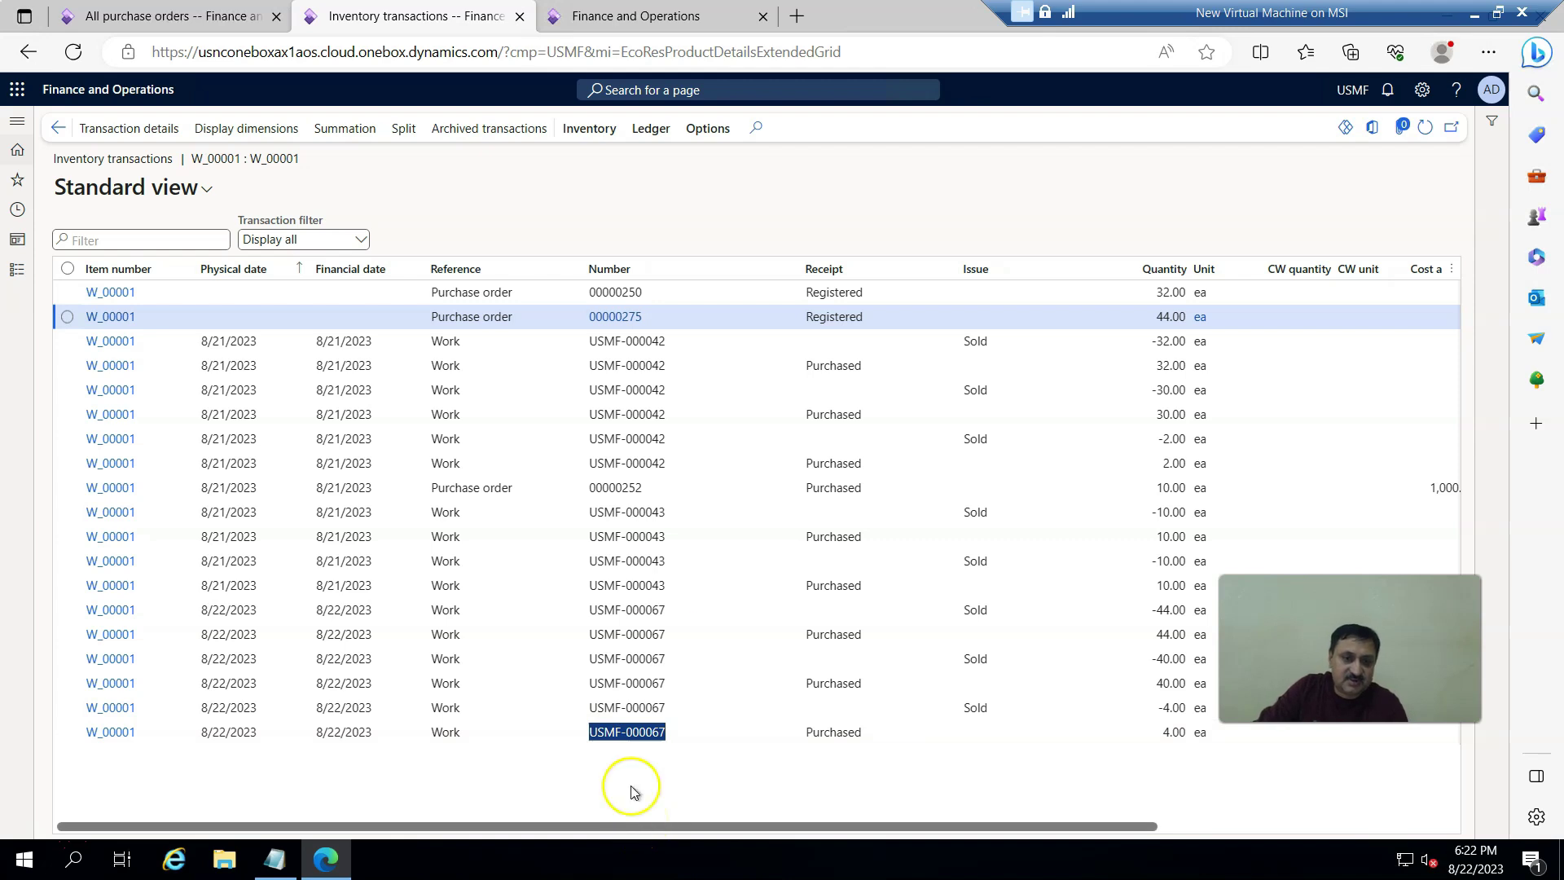
pyautogui.click(636, 267)
pyautogui.hotkey('ctrl', 'v')
pyautogui.click(617, 428)
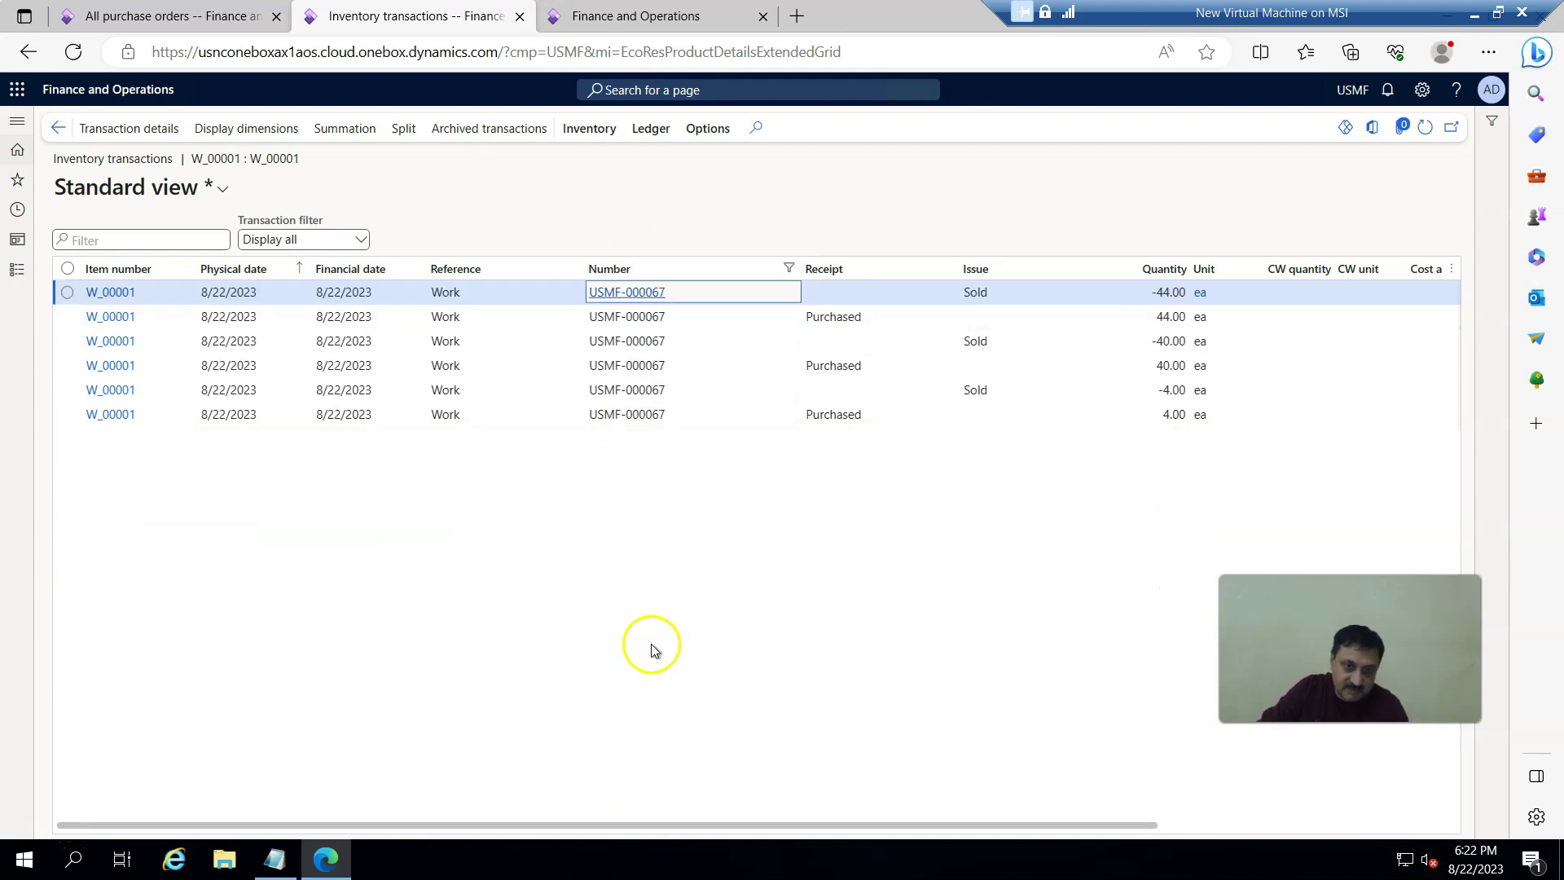
pyautogui.moveTo(1116, 831); pyautogui.dragTo(1494, 818)
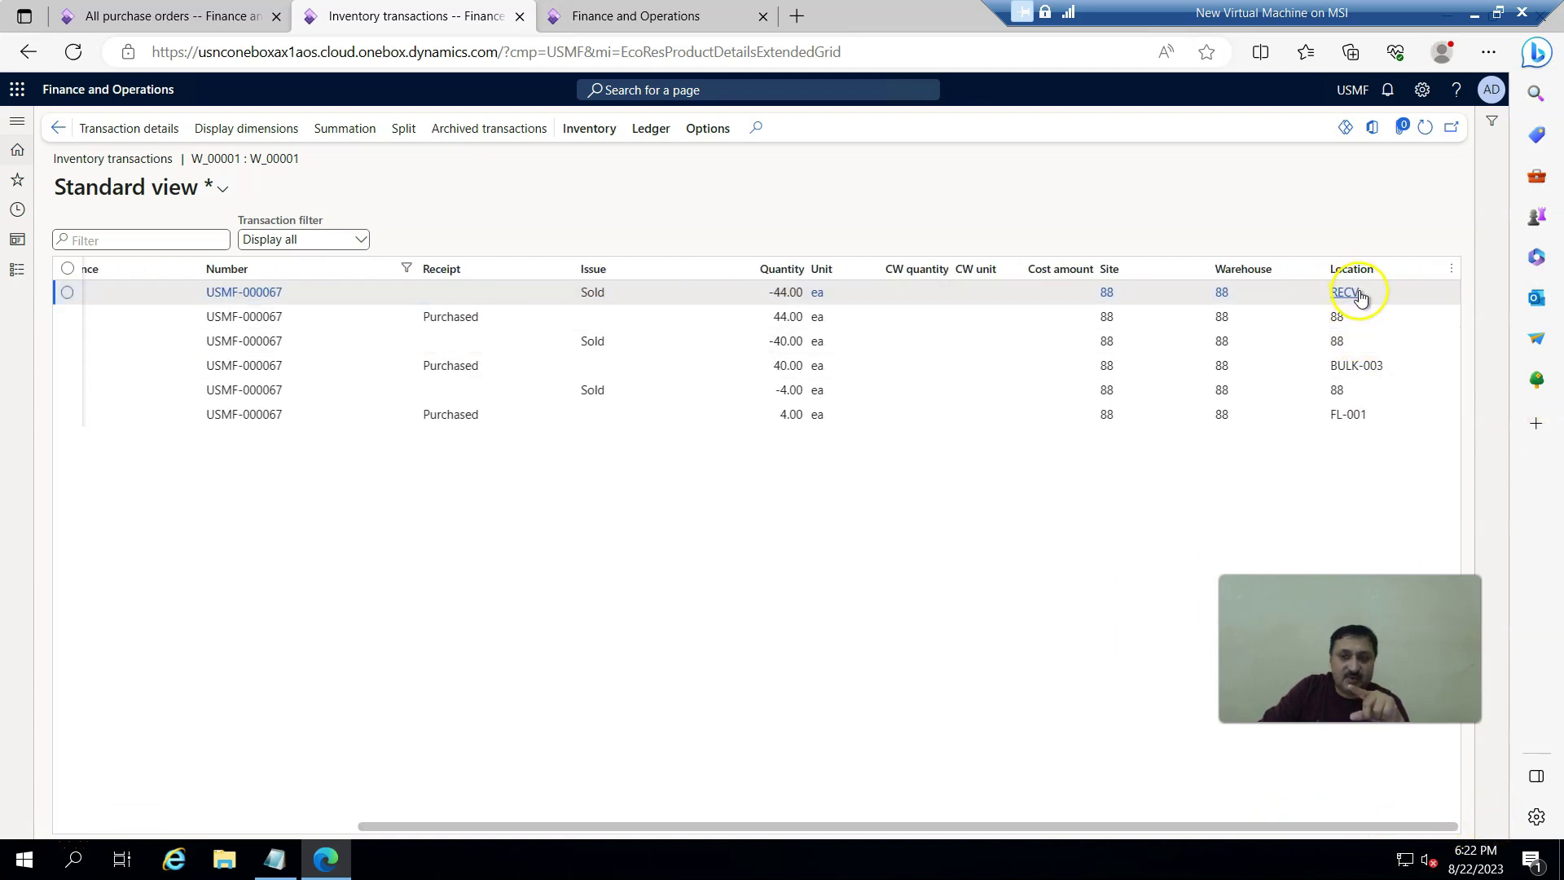
pyautogui.moveTo(1360, 299)
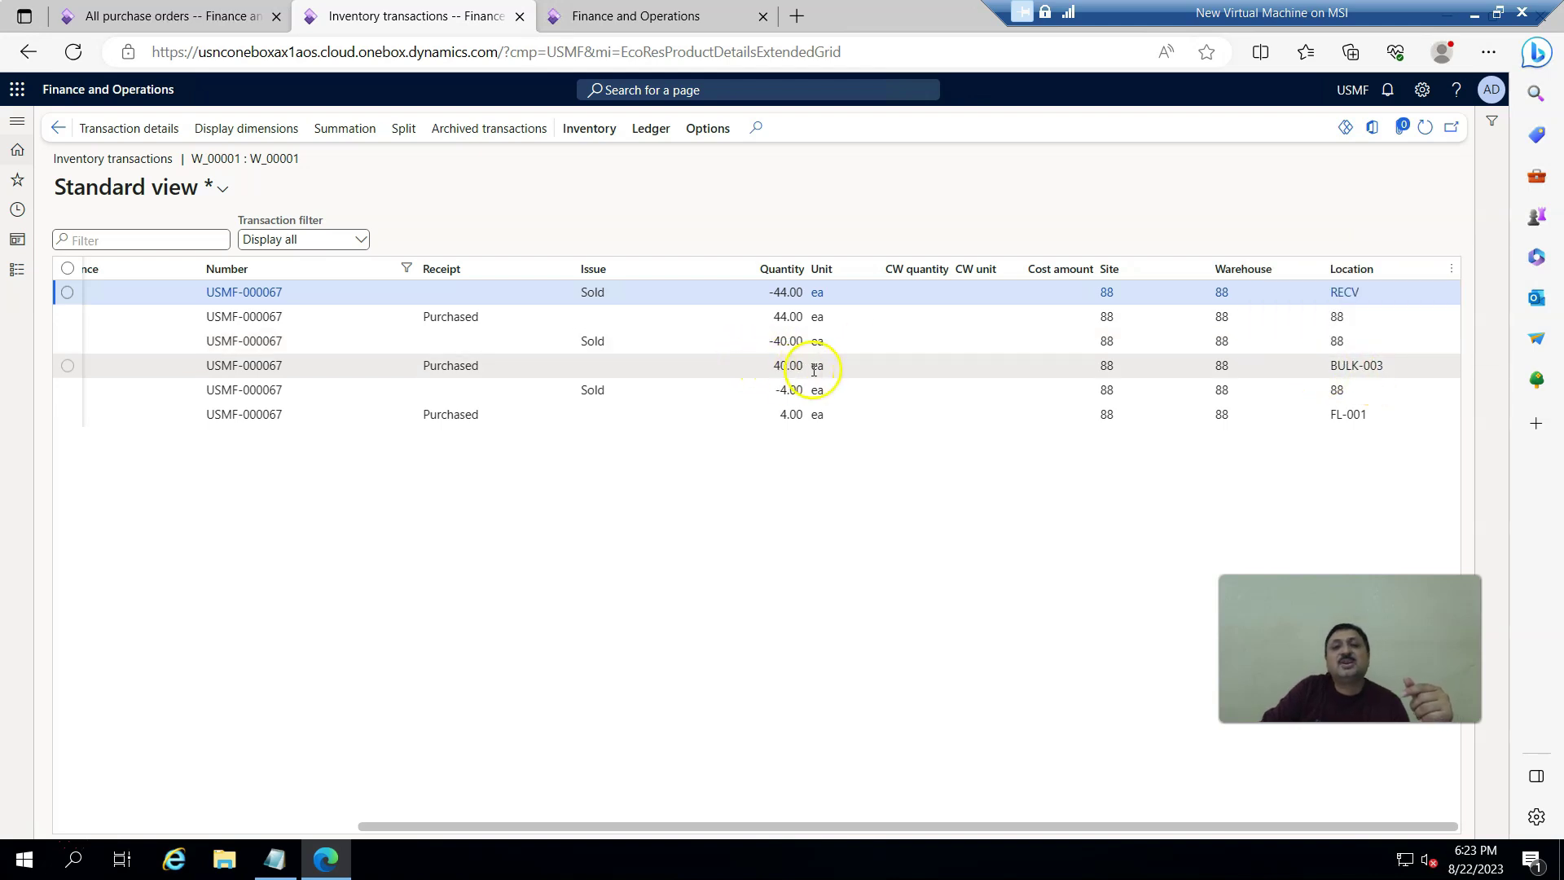
pyautogui.moveTo(817, 374)
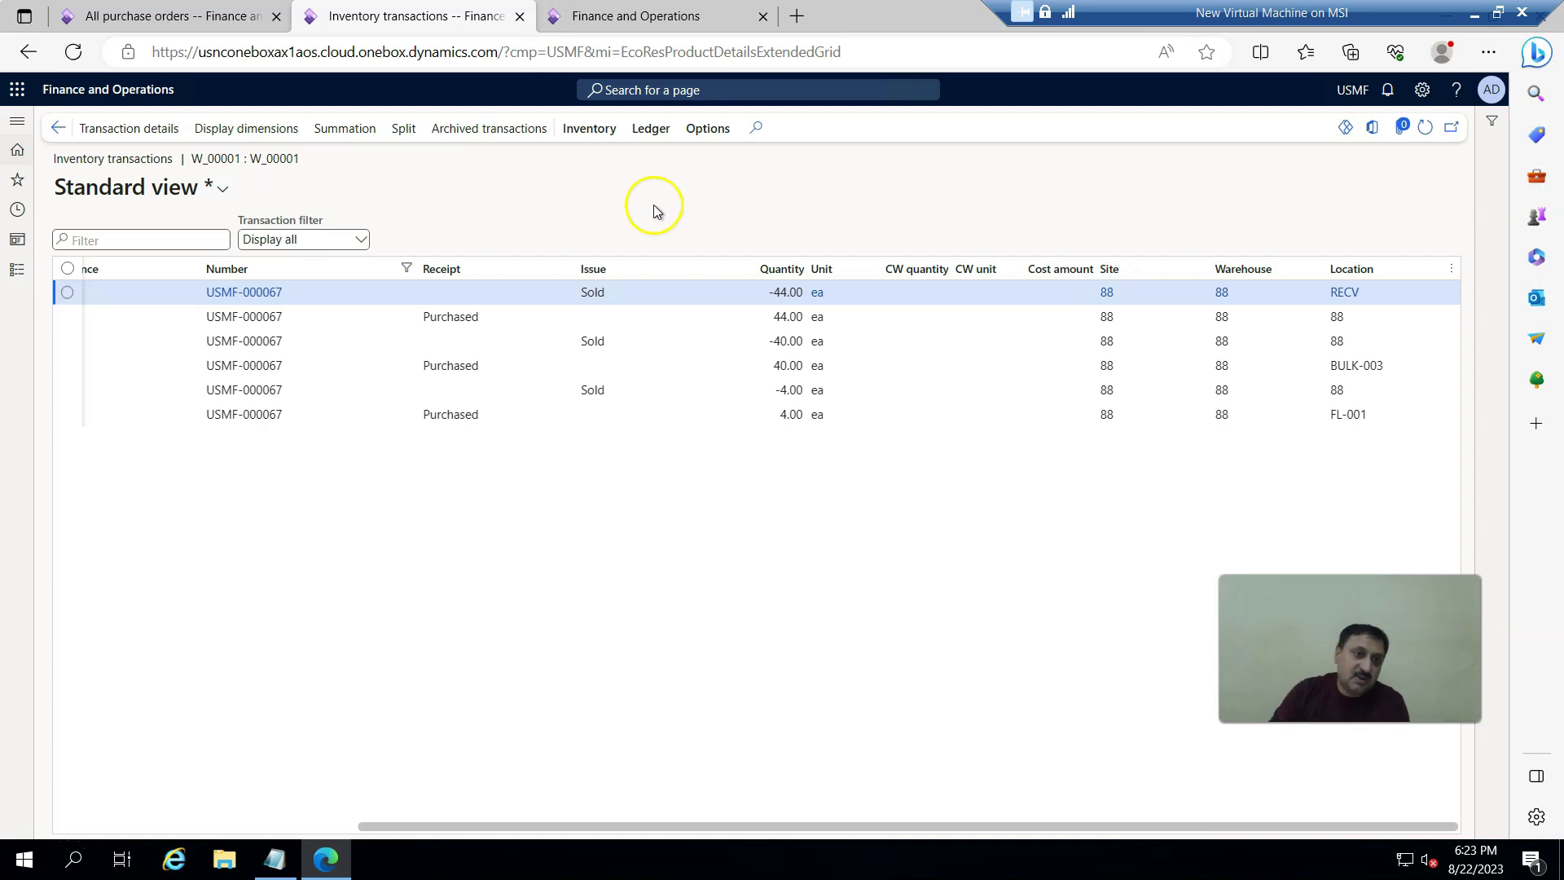
# Step: Create another purchase order for vendor Acme Office Supplies from the all purchase orders list
pyautogui.click(180, 16)
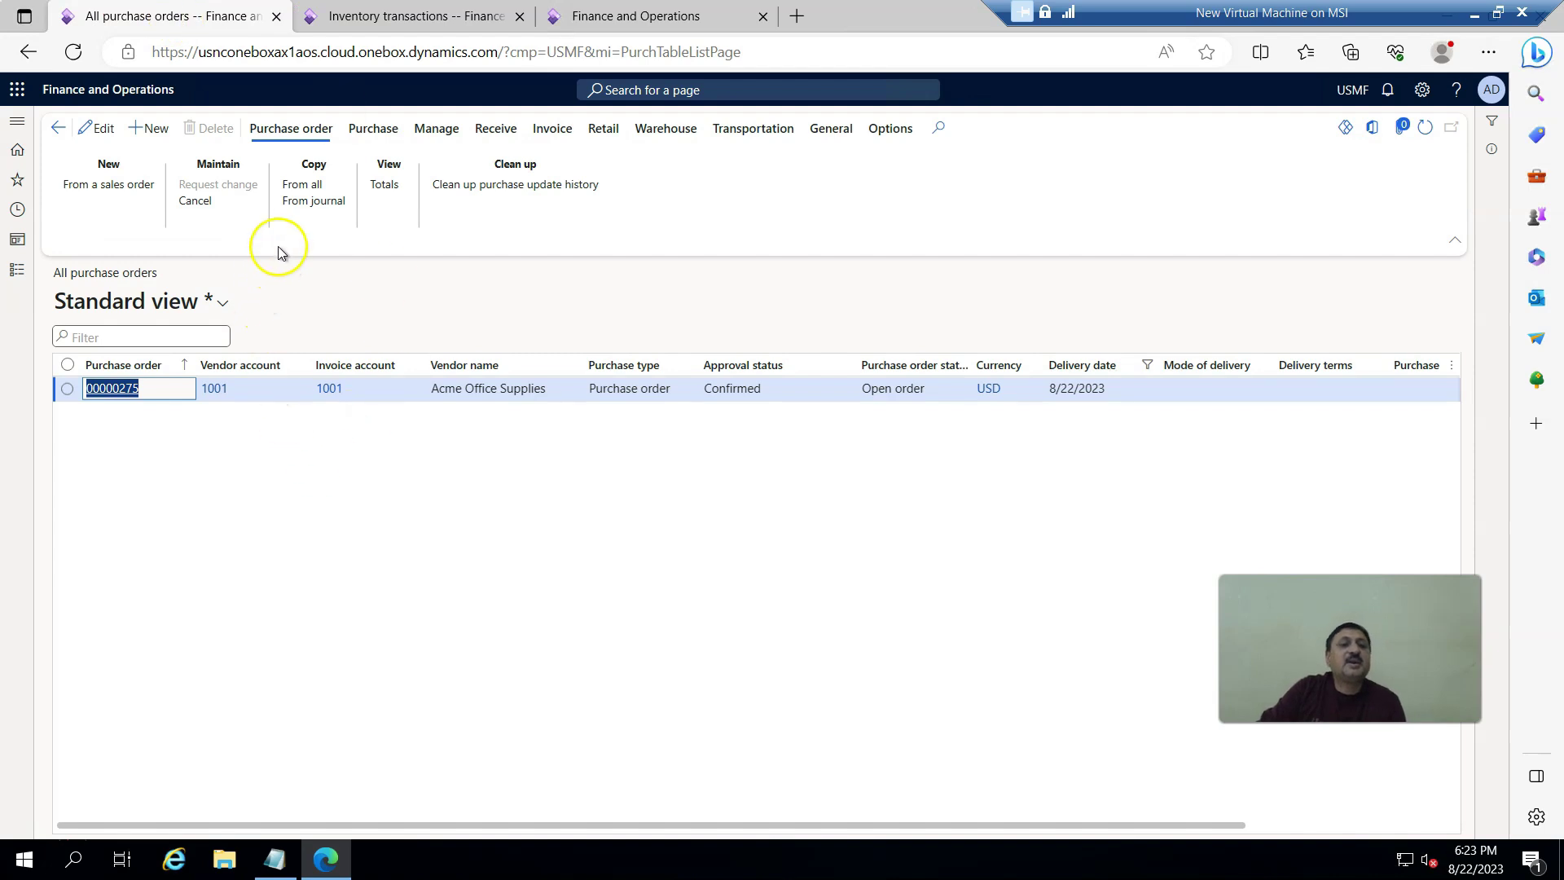
pyautogui.click(152, 129)
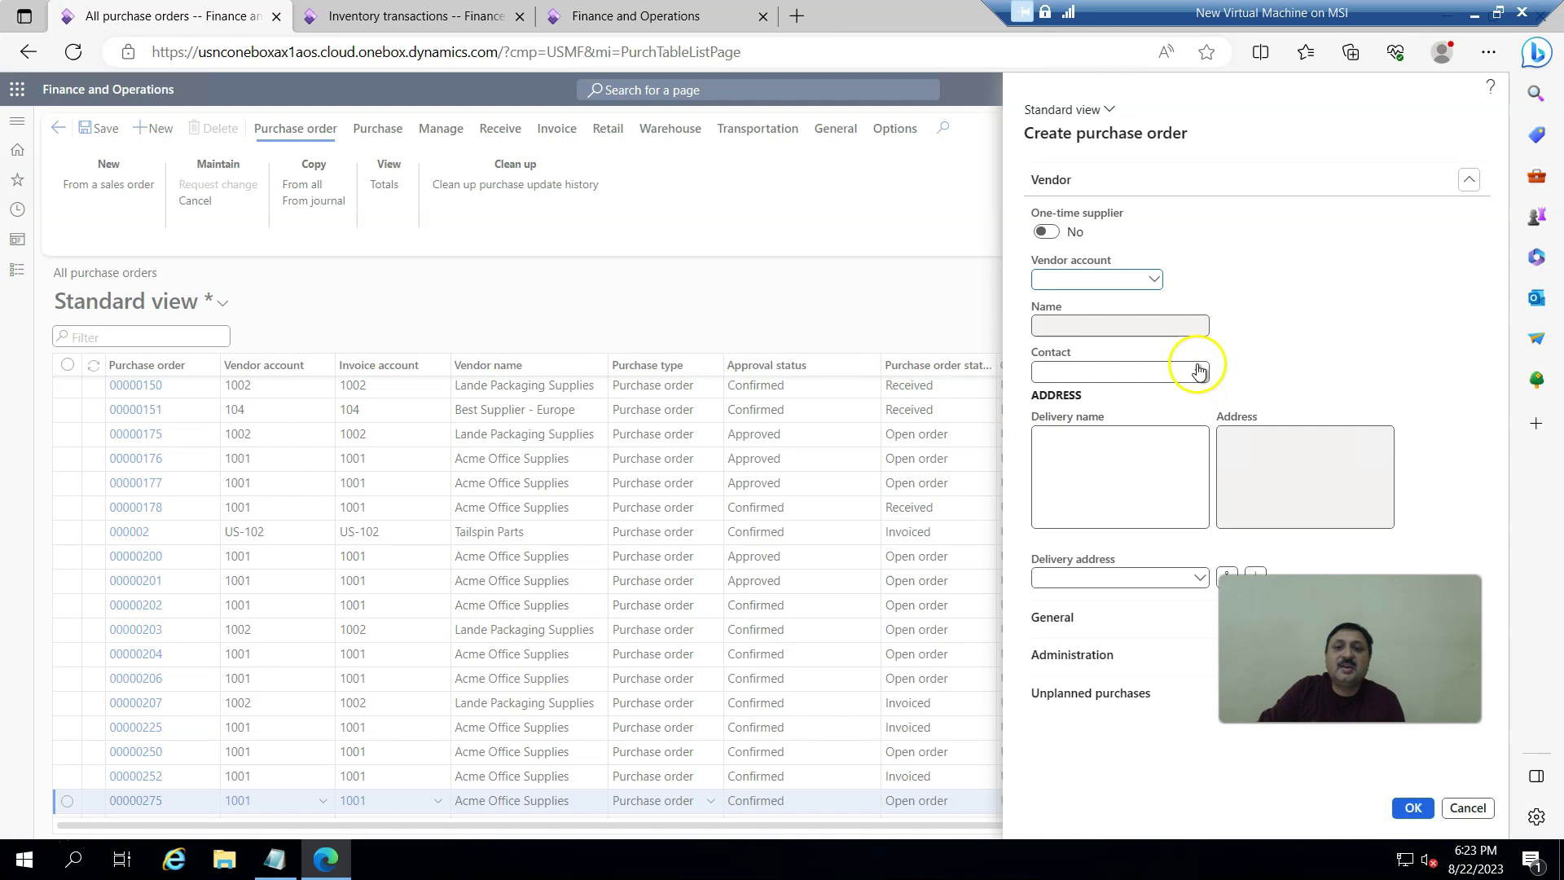
pyautogui.click(1154, 279)
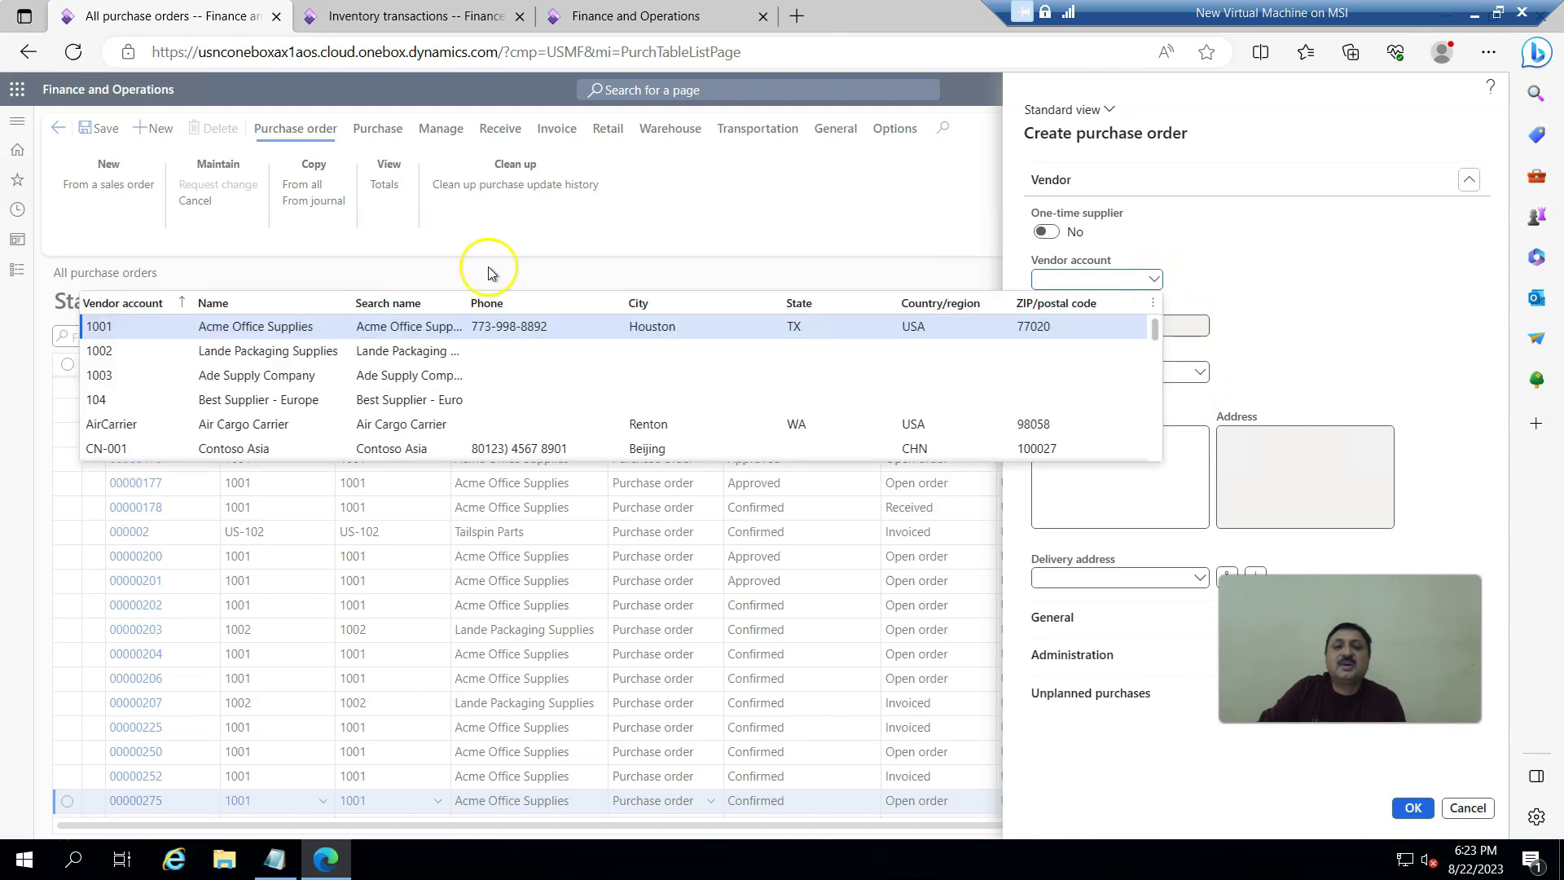
pyautogui.click(96, 327)
pyautogui.click(1412, 807)
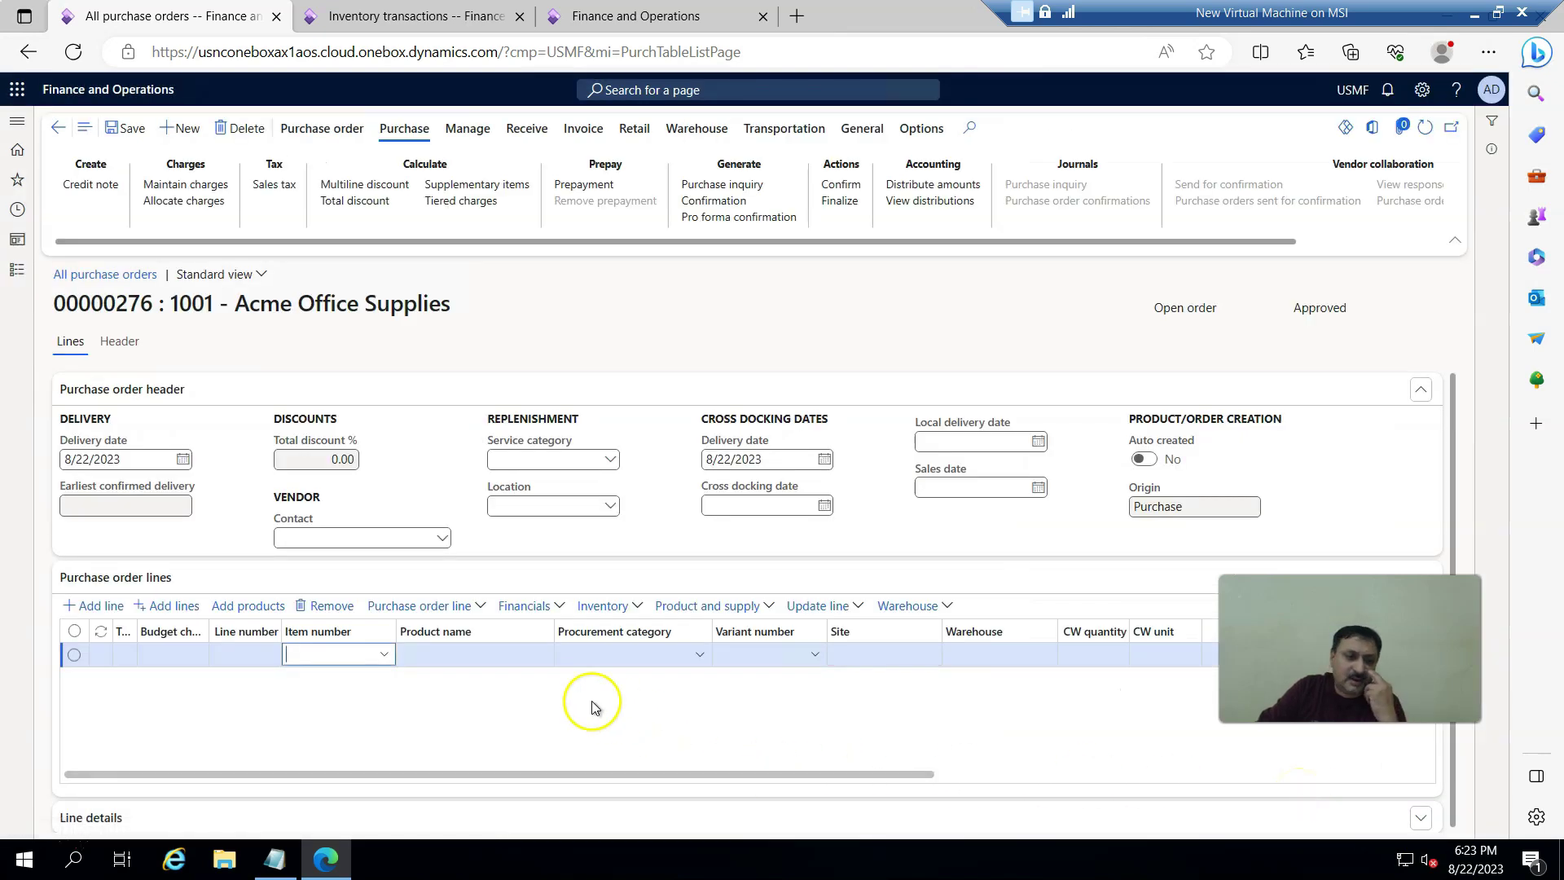
# Step: Filter the item lookup by W_ and select item W_00001 for the first purchase order line
pyautogui.click(385, 655)
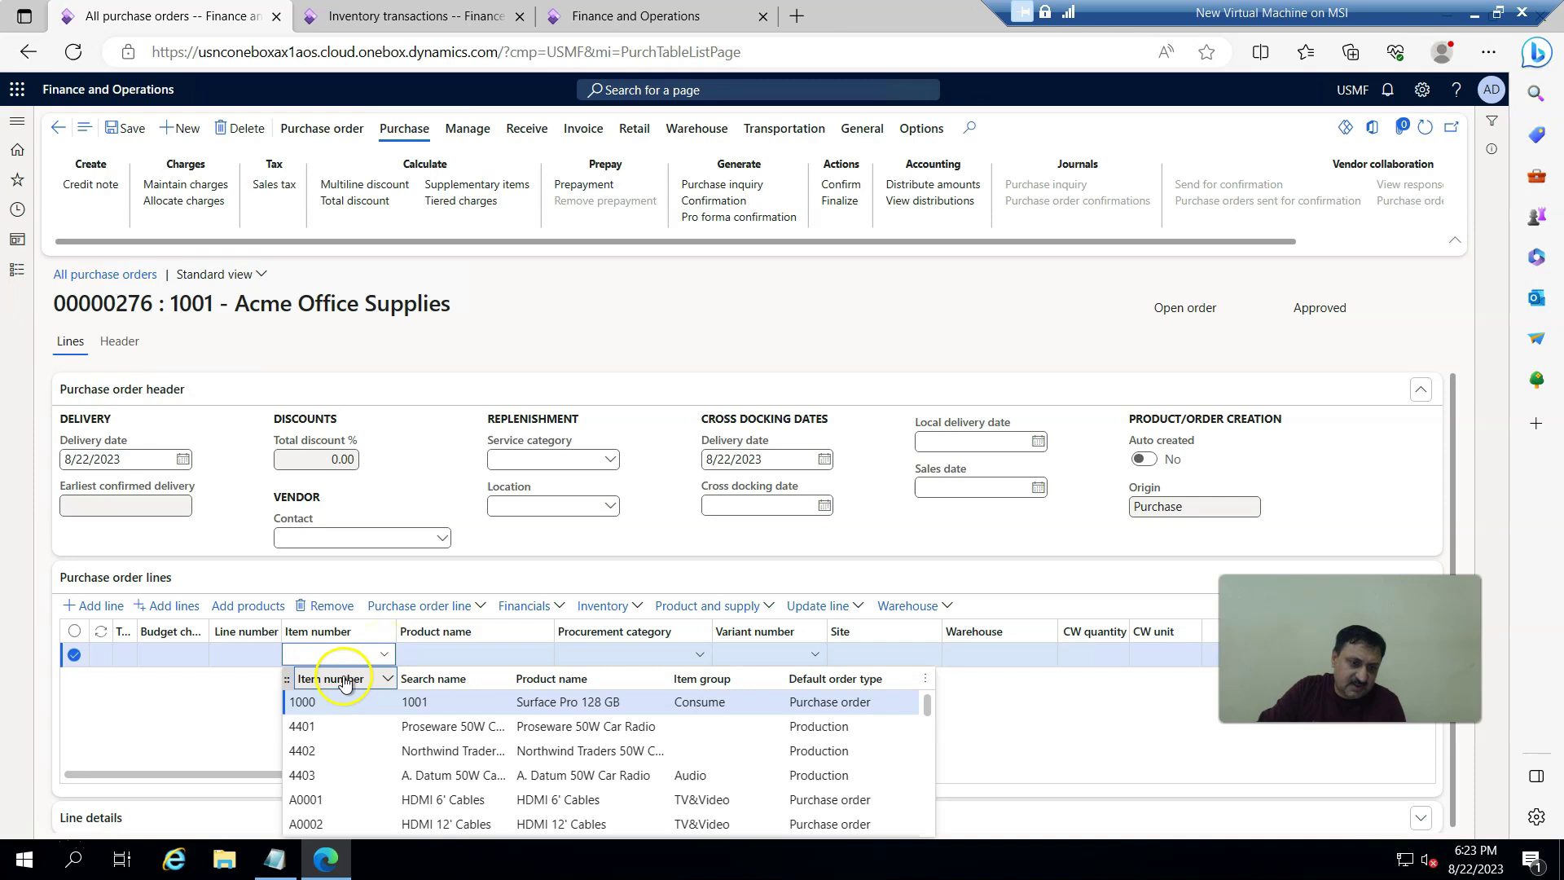
pyautogui.click(344, 677)
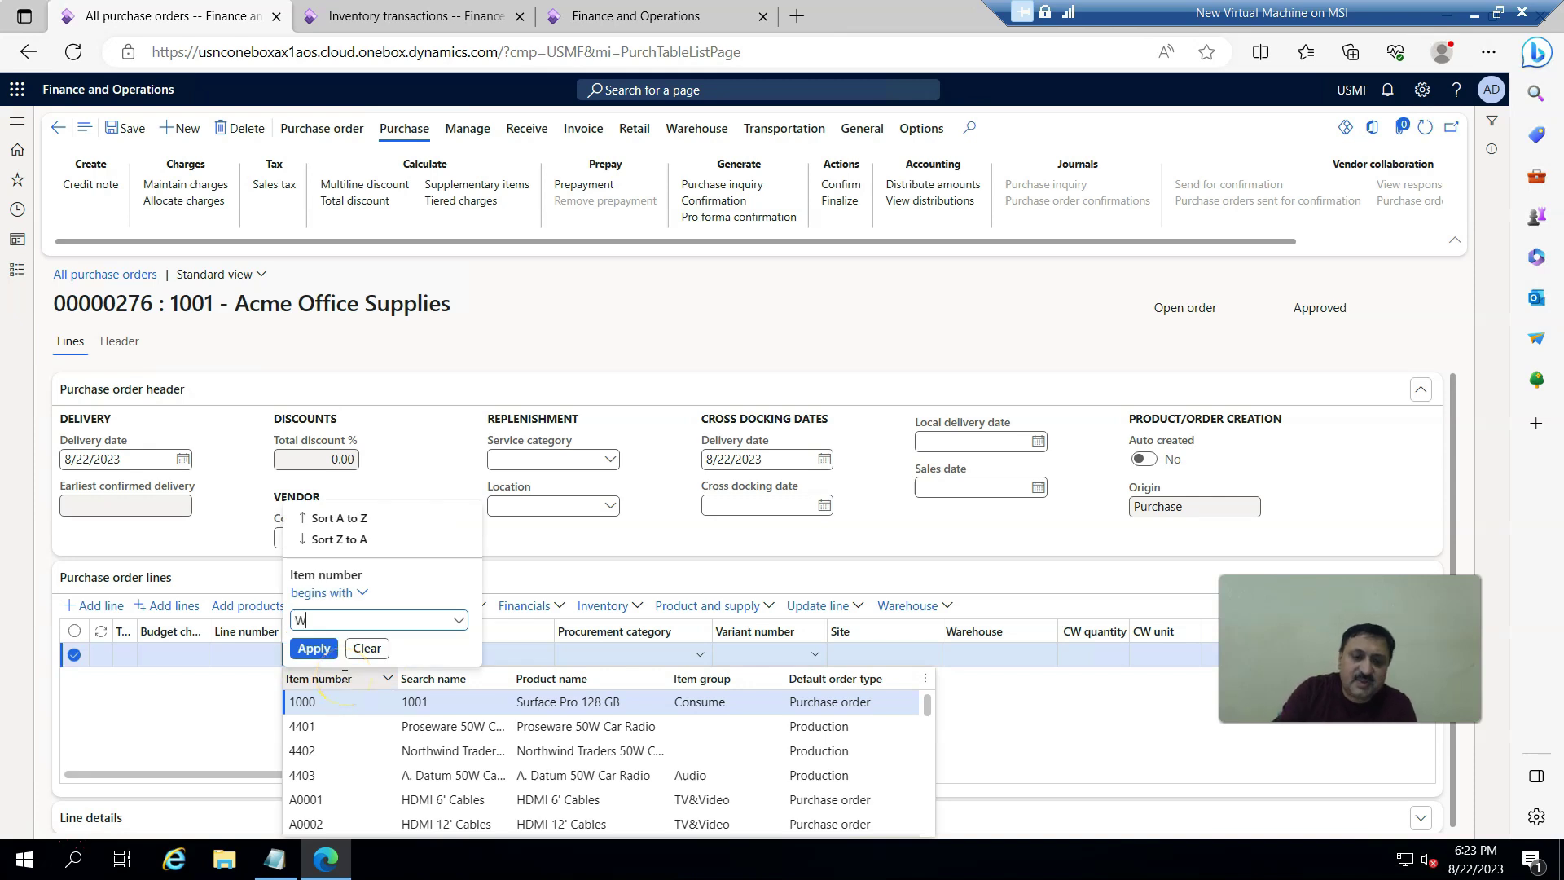
pyautogui.write('W_')
pyautogui.press('Return')
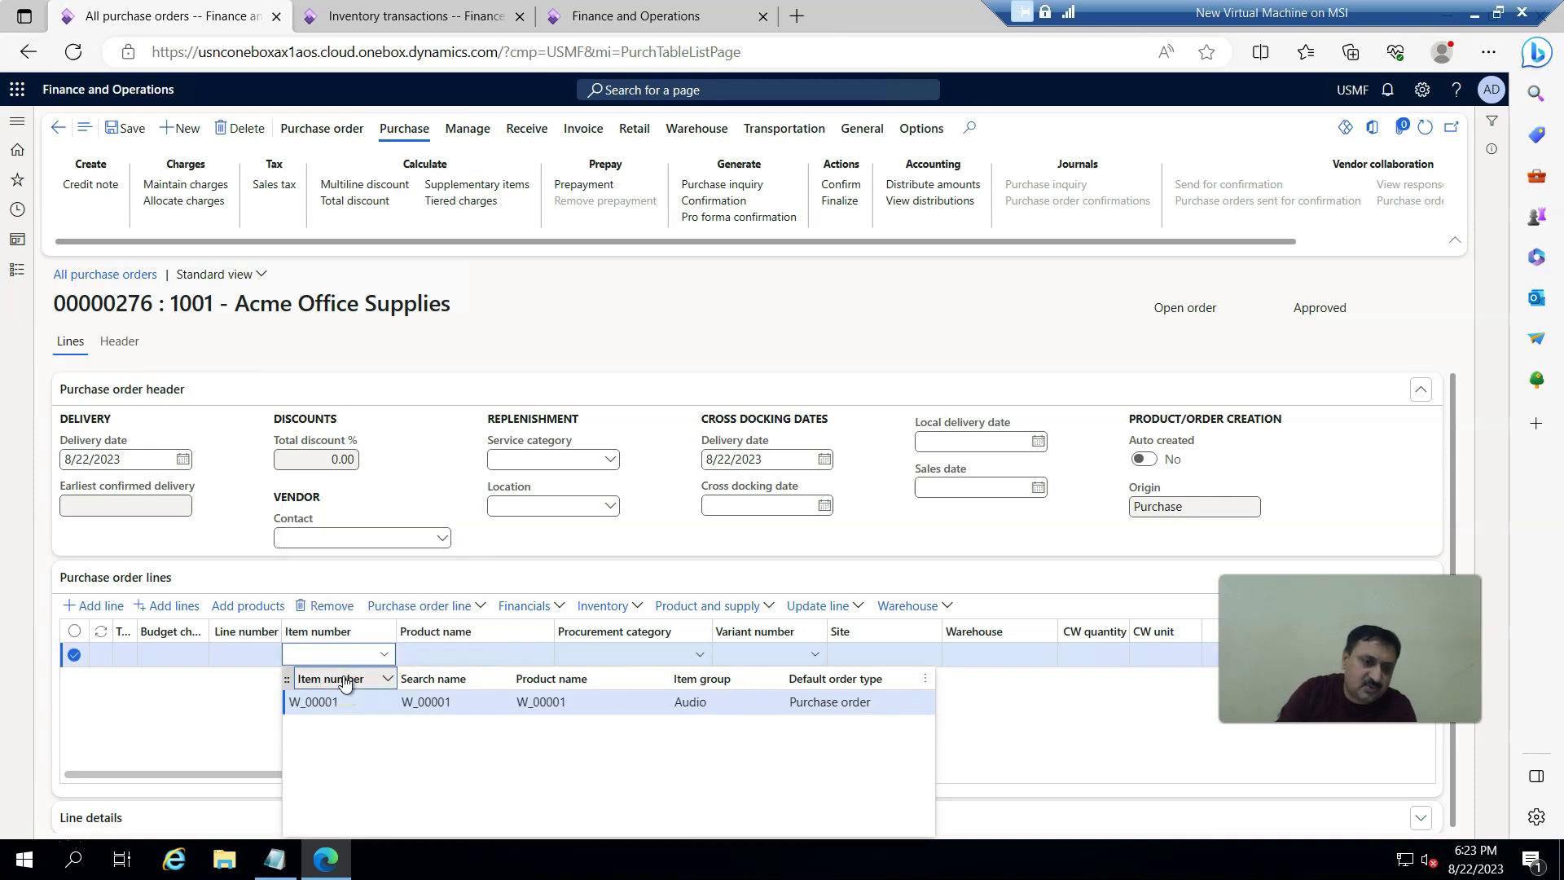
pyautogui.click(307, 701)
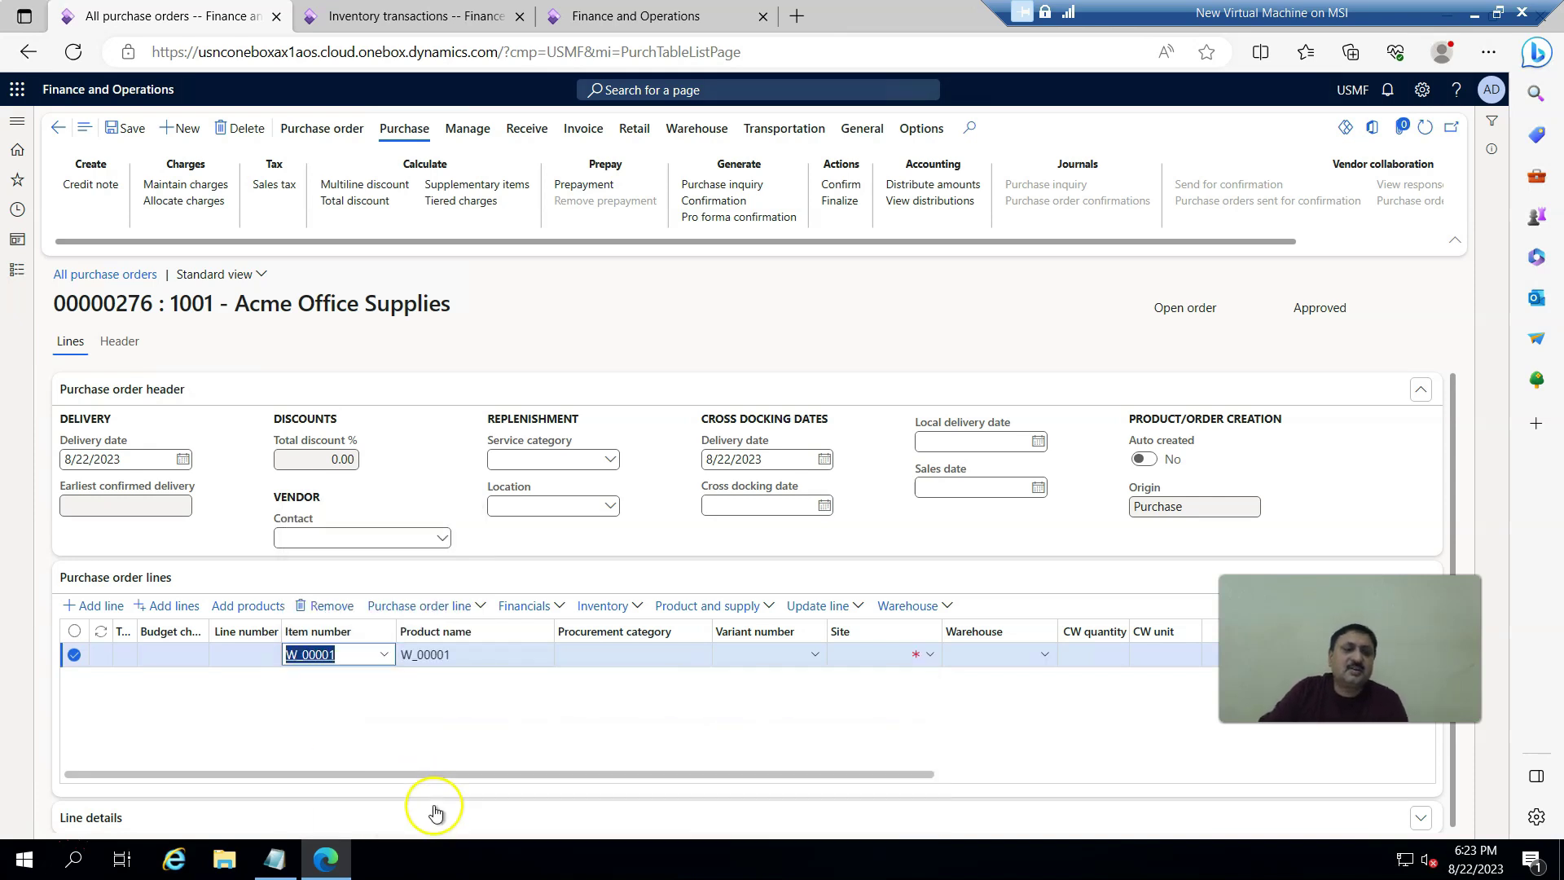
# Step: Set the W_00001 line's site to 88 and its warehouse to 88
pyautogui.click(931, 654)
pyautogui.scroll(-1, 896, 749)
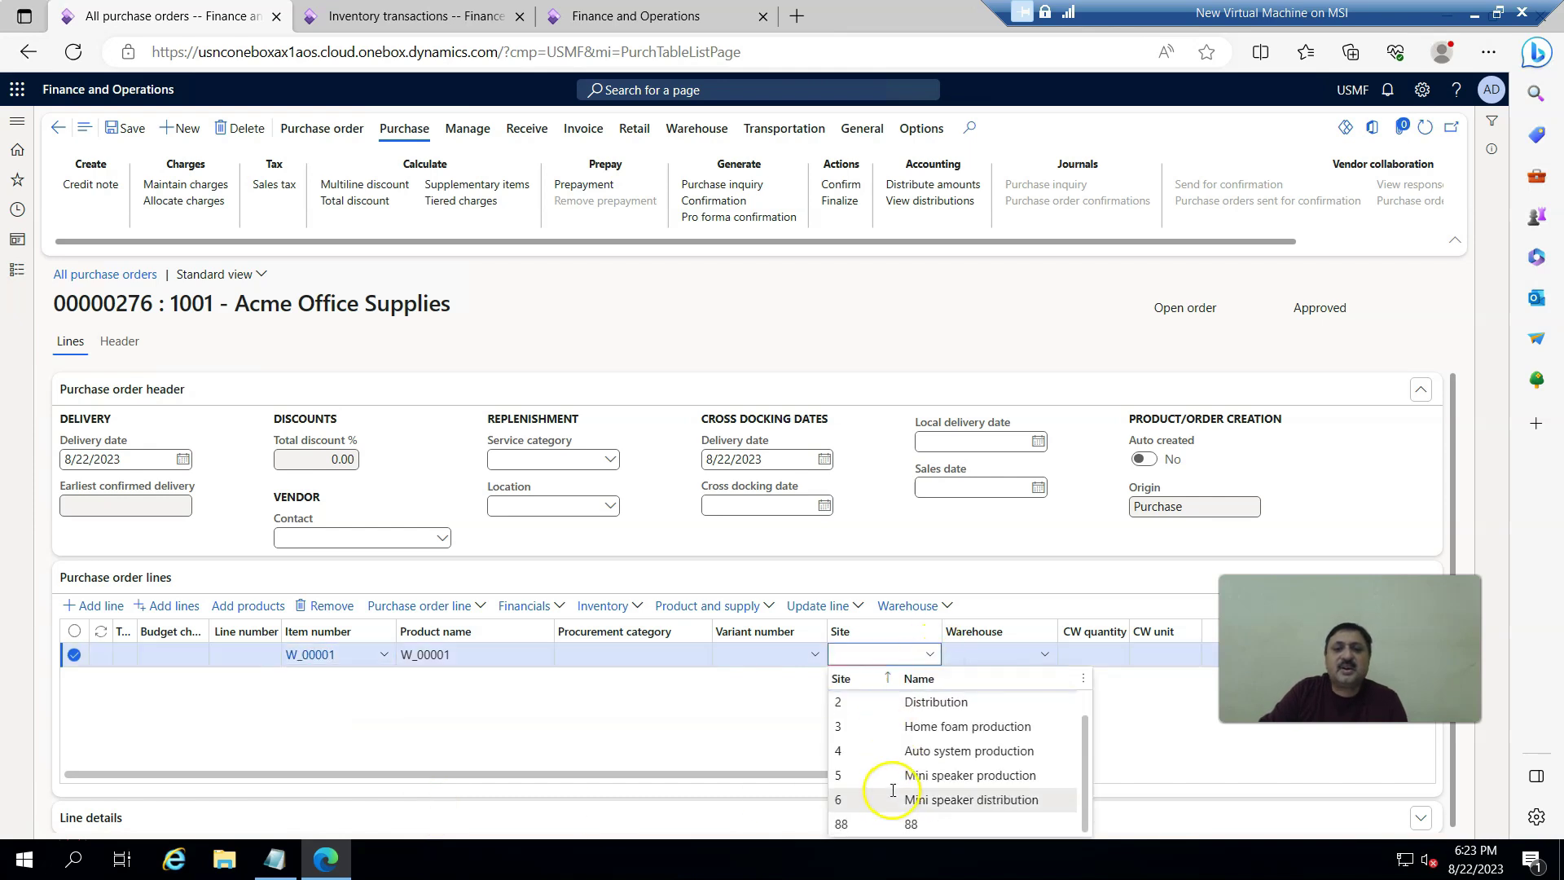
pyautogui.click(853, 822)
pyautogui.click(1041, 655)
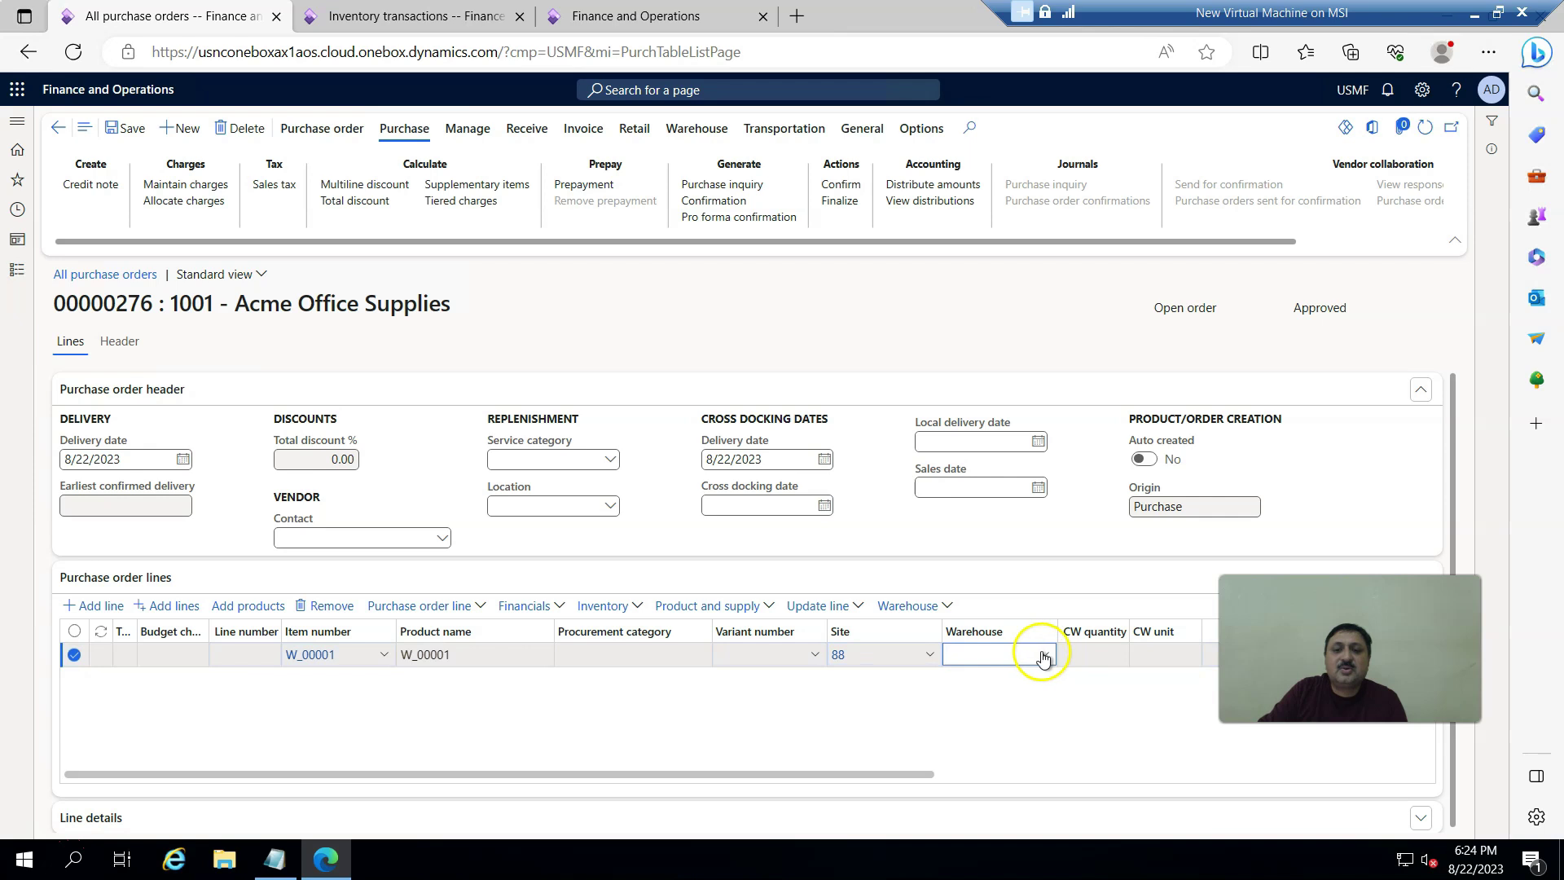
pyautogui.click(1042, 655)
pyautogui.click(964, 506)
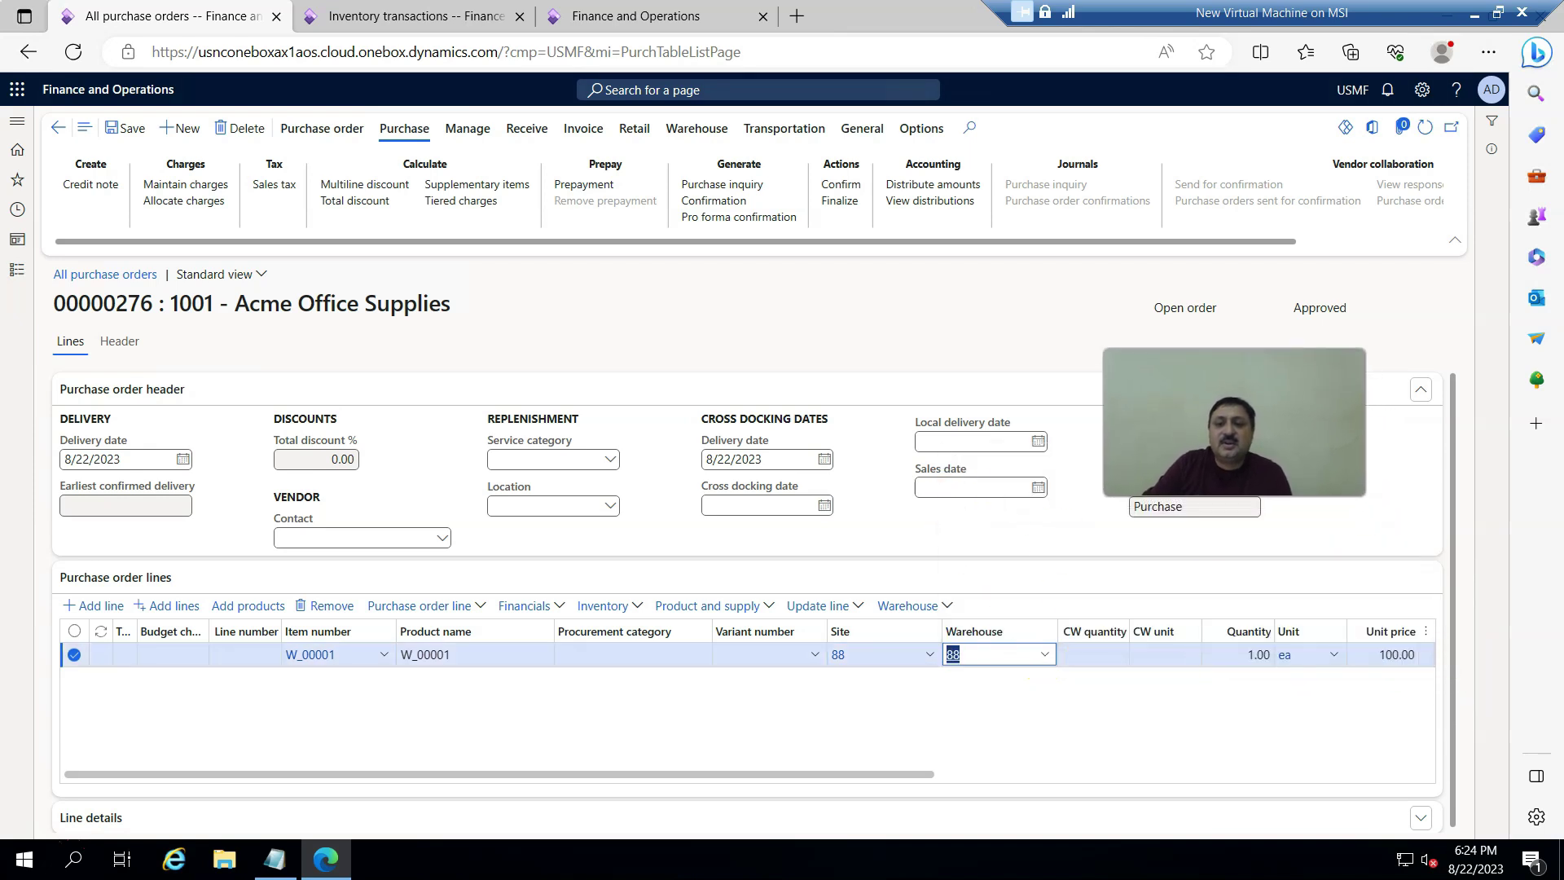
# Step: Set the line quantity to 33 ea, then save and confirm the purchase order
pyautogui.click(1250, 653)
pyautogui.write('3')
pyautogui.press('BackSpace')
pyautogui.press('BackSpace')
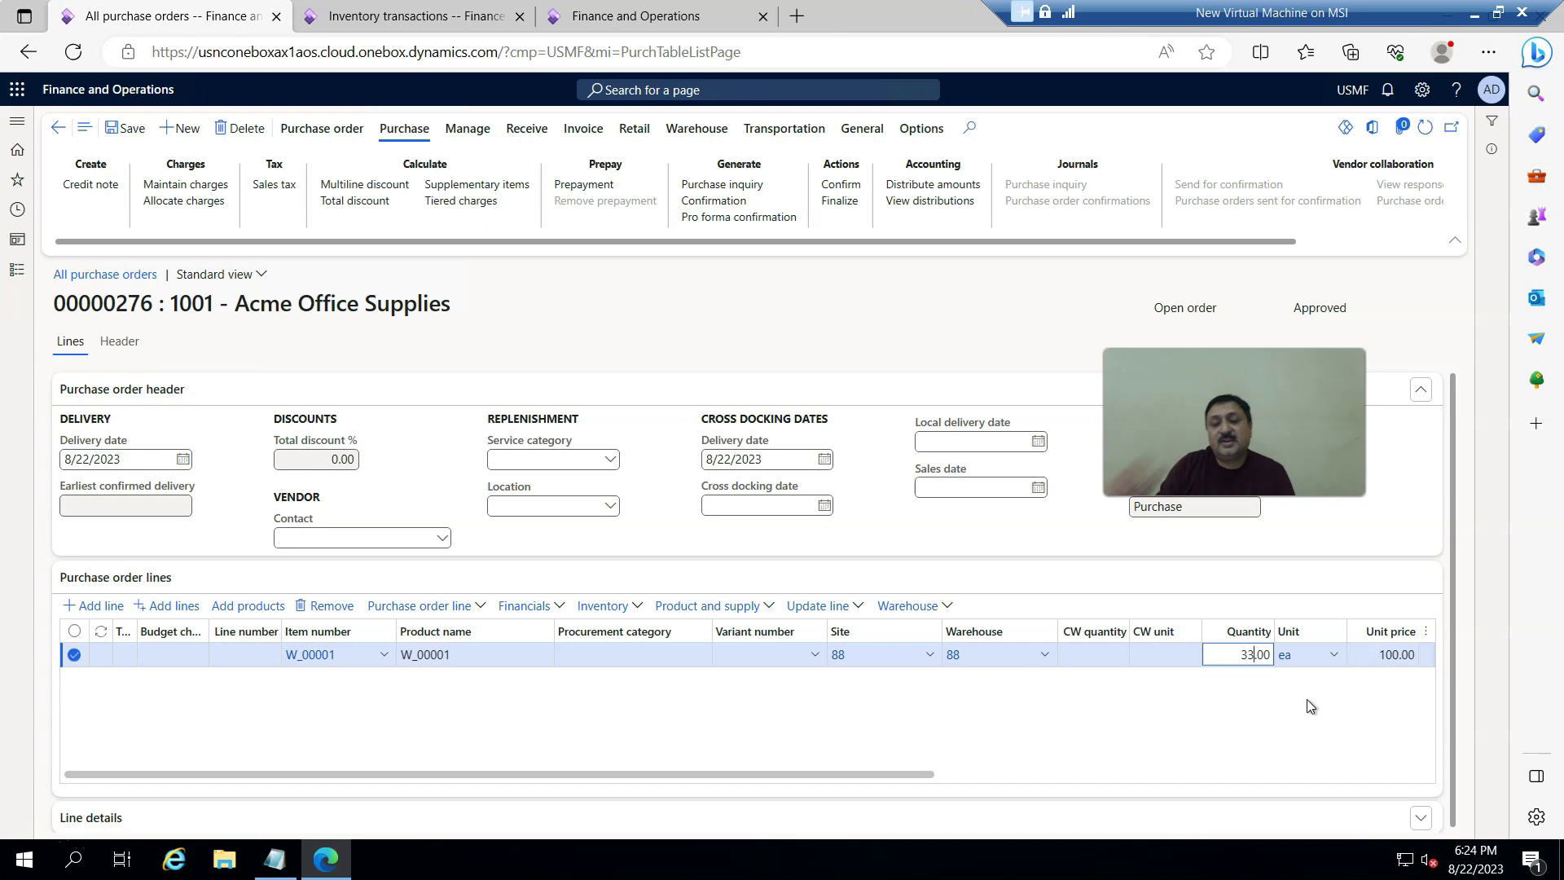
pyautogui.click(123, 128)
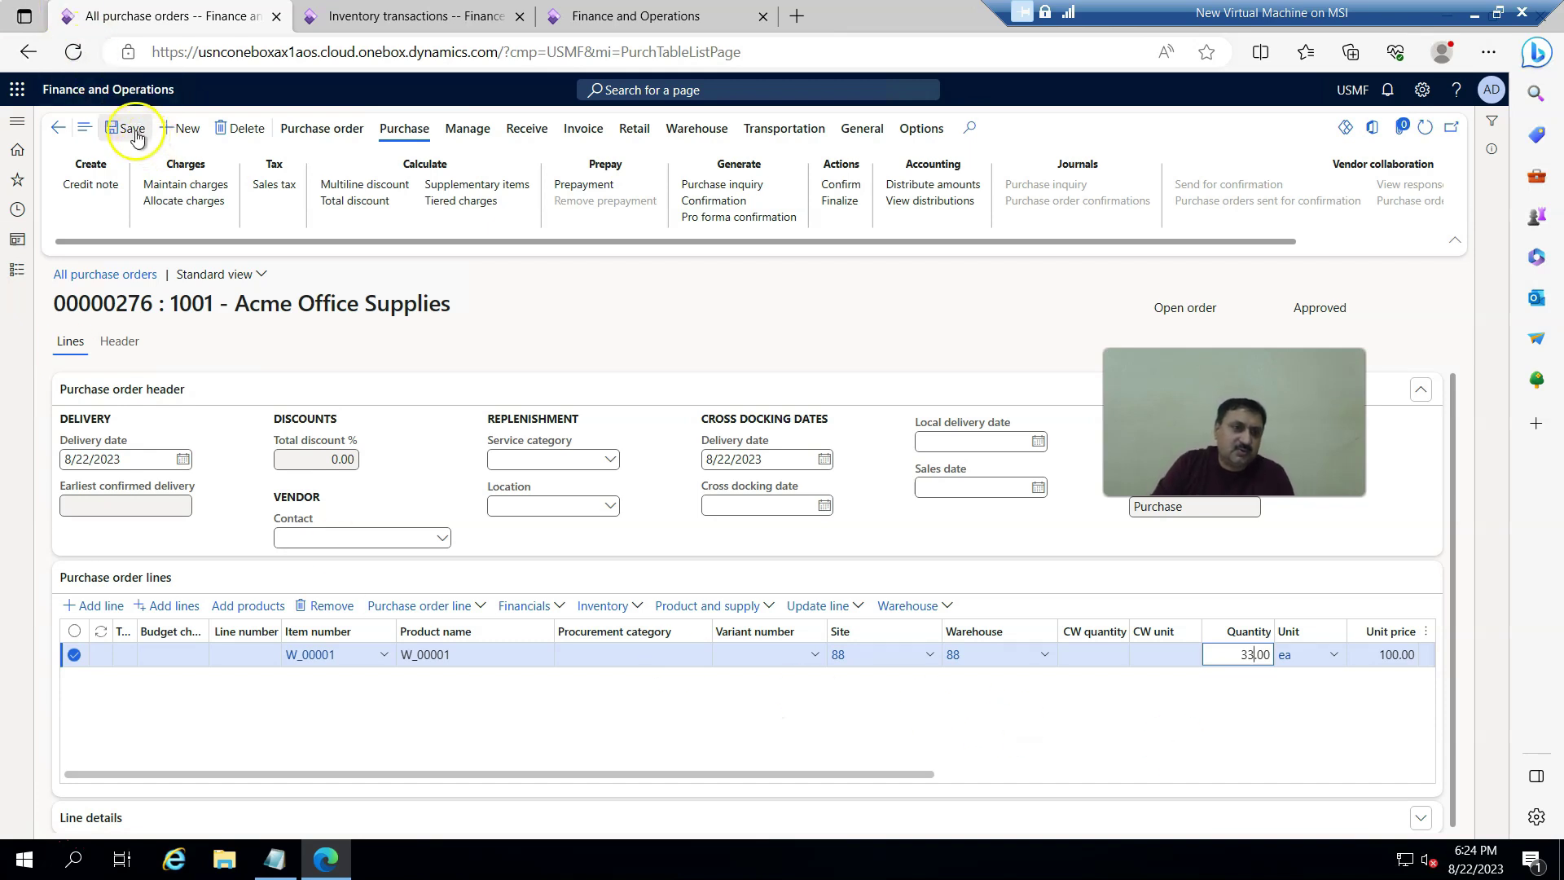
pyautogui.click(839, 186)
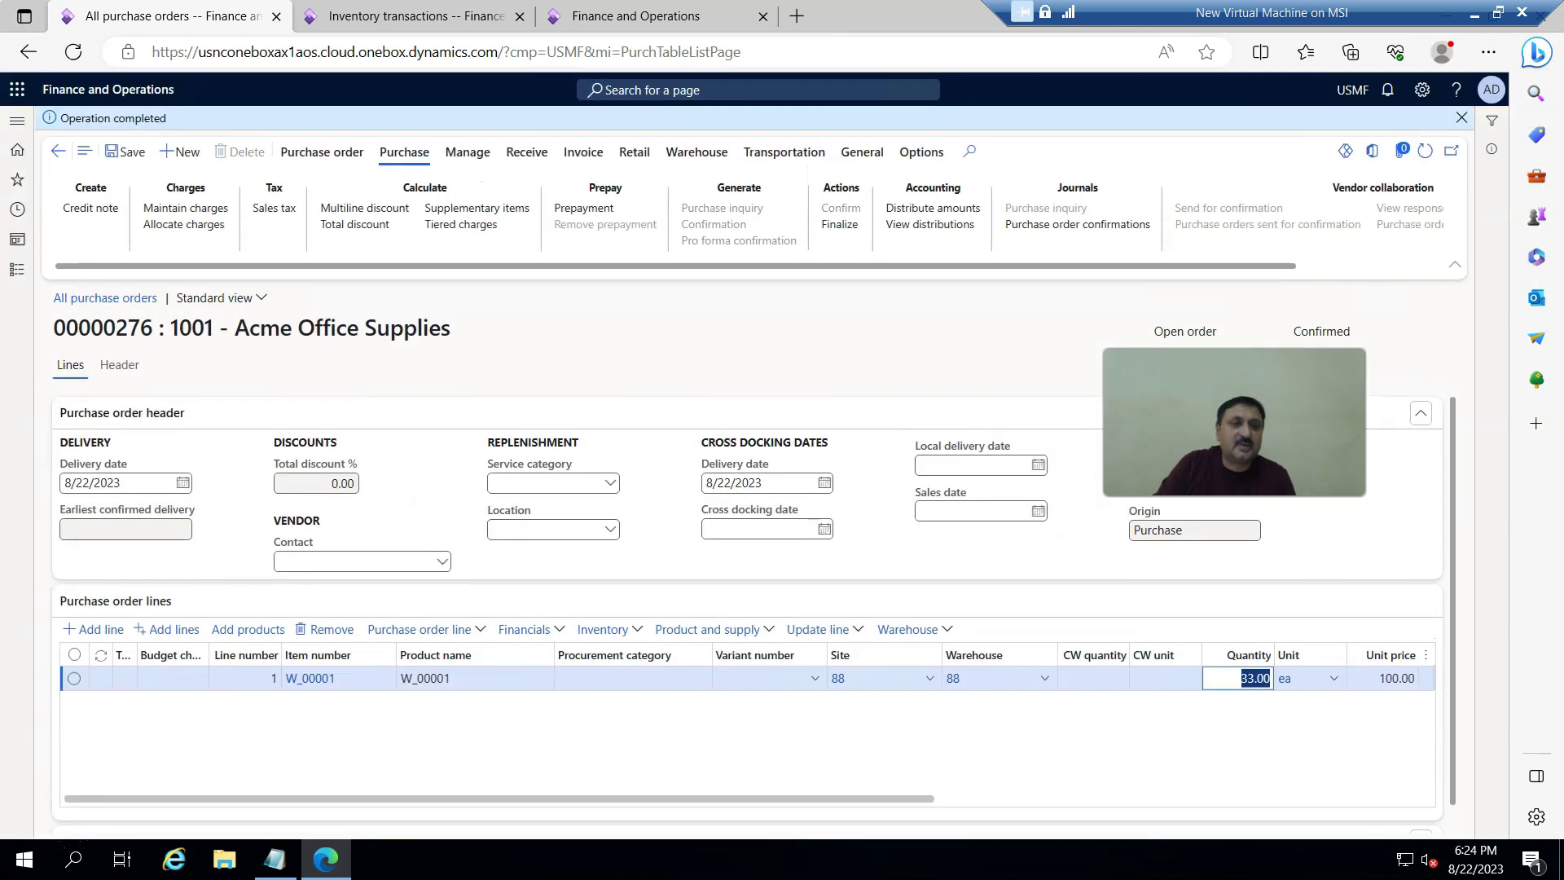
# Step: Clear the Number filter on the W_00001 inventory transactions and select the new 33 ea purchase order line
pyautogui.click(440, 15)
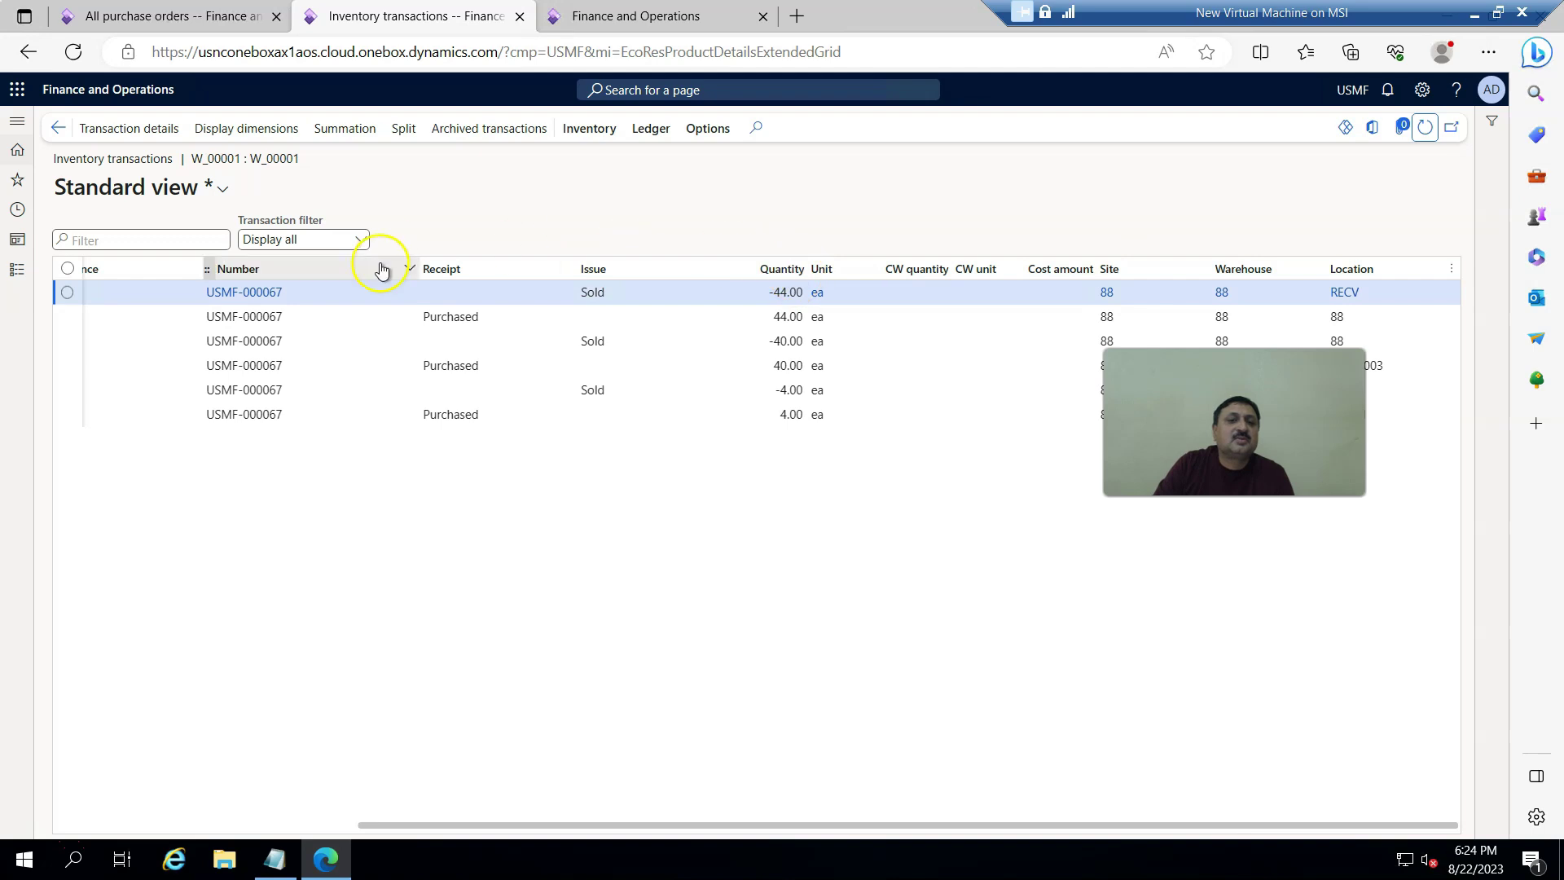
pyautogui.click(447, 267)
pyautogui.click(388, 272)
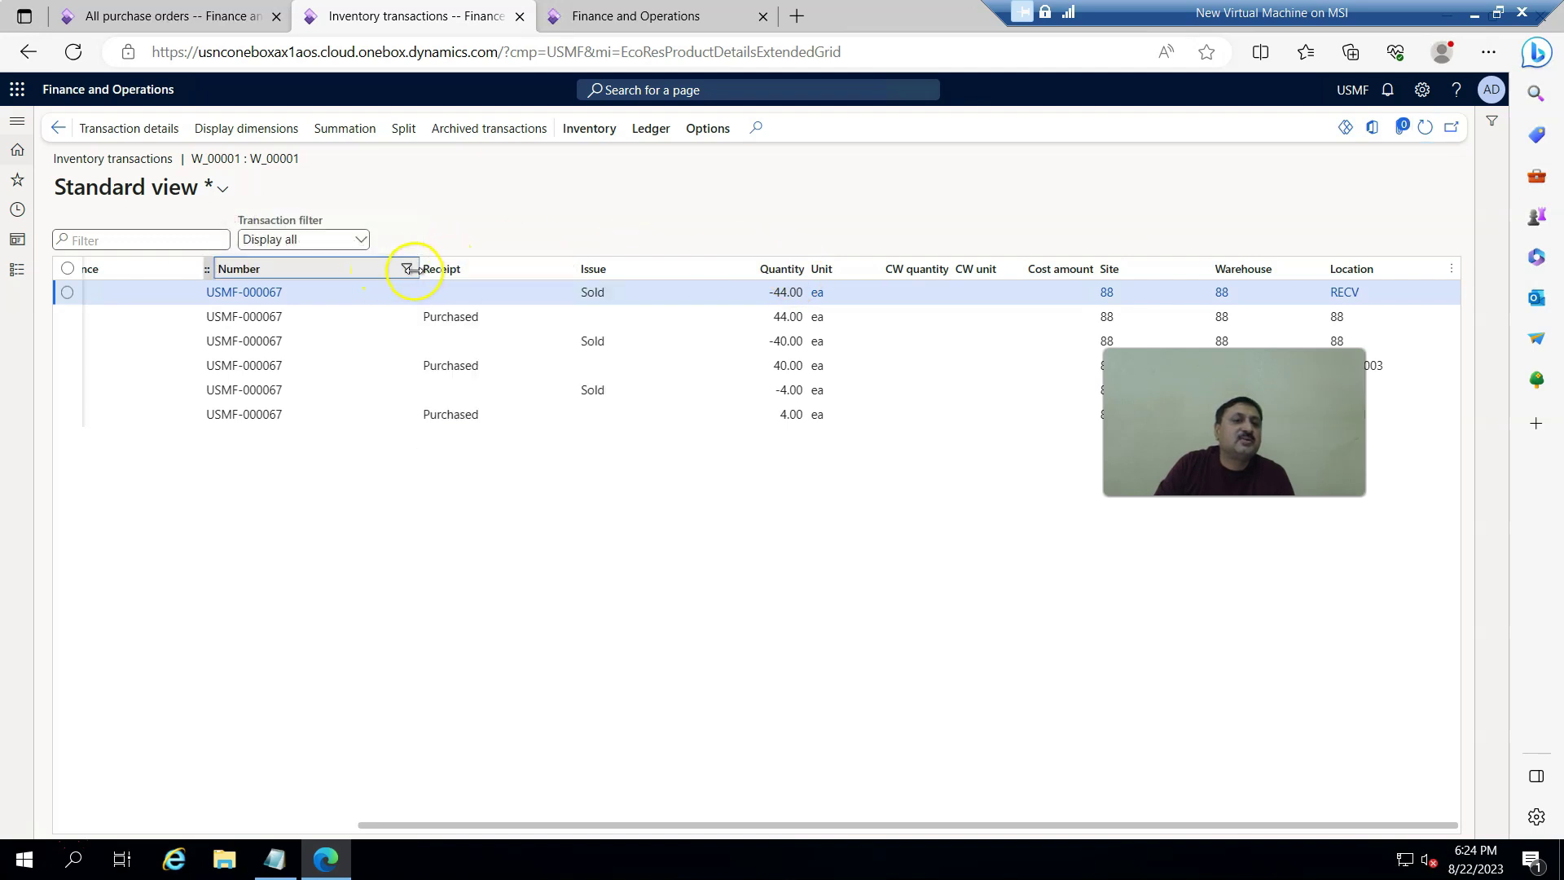
pyautogui.click(410, 272)
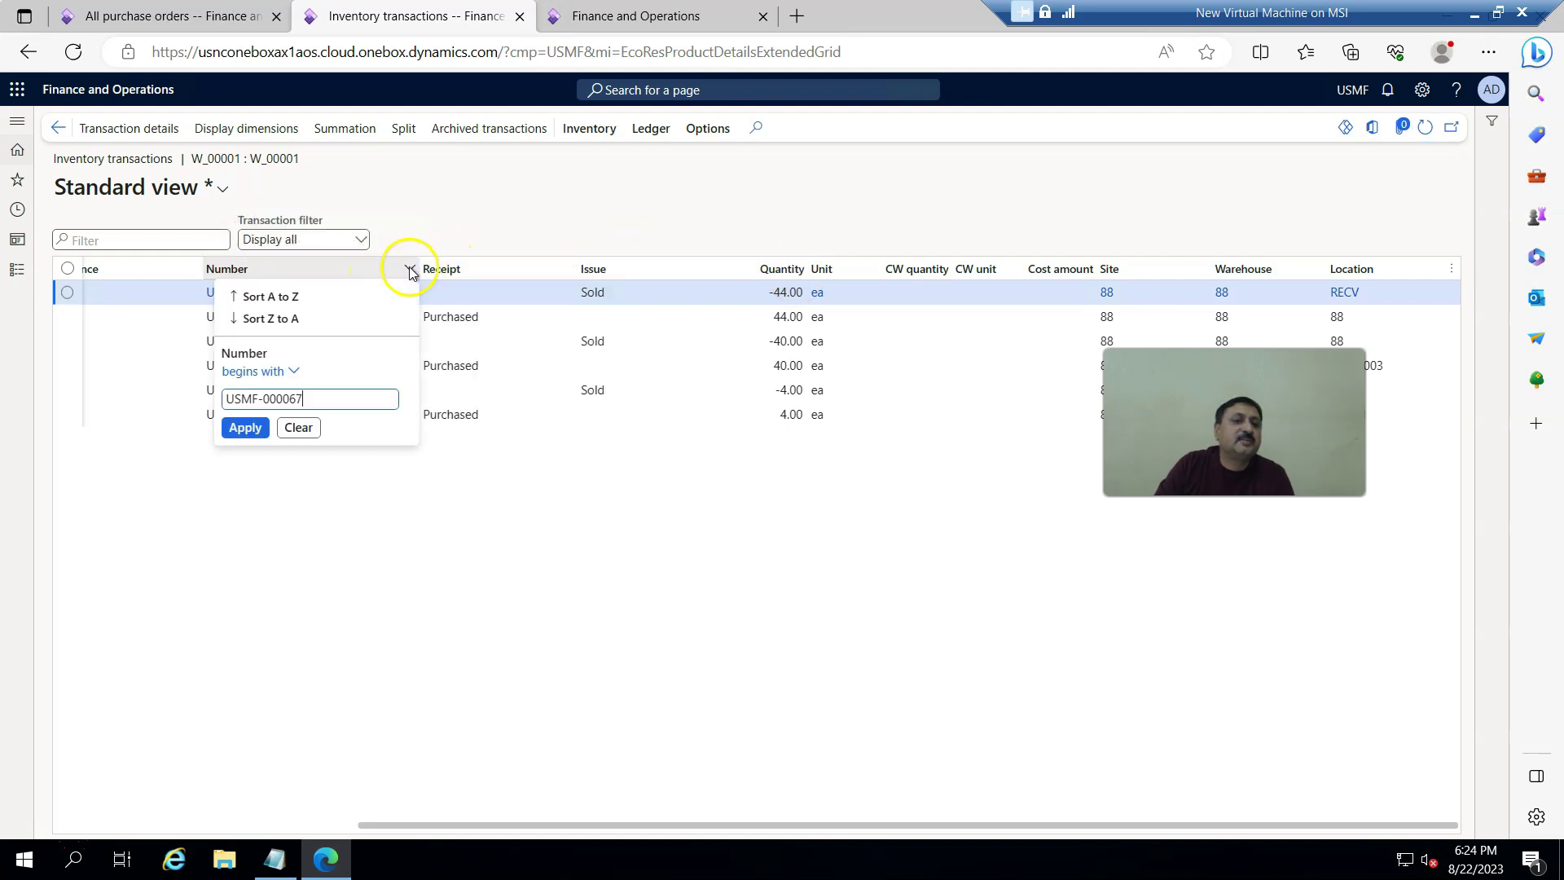
pyautogui.click(297, 427)
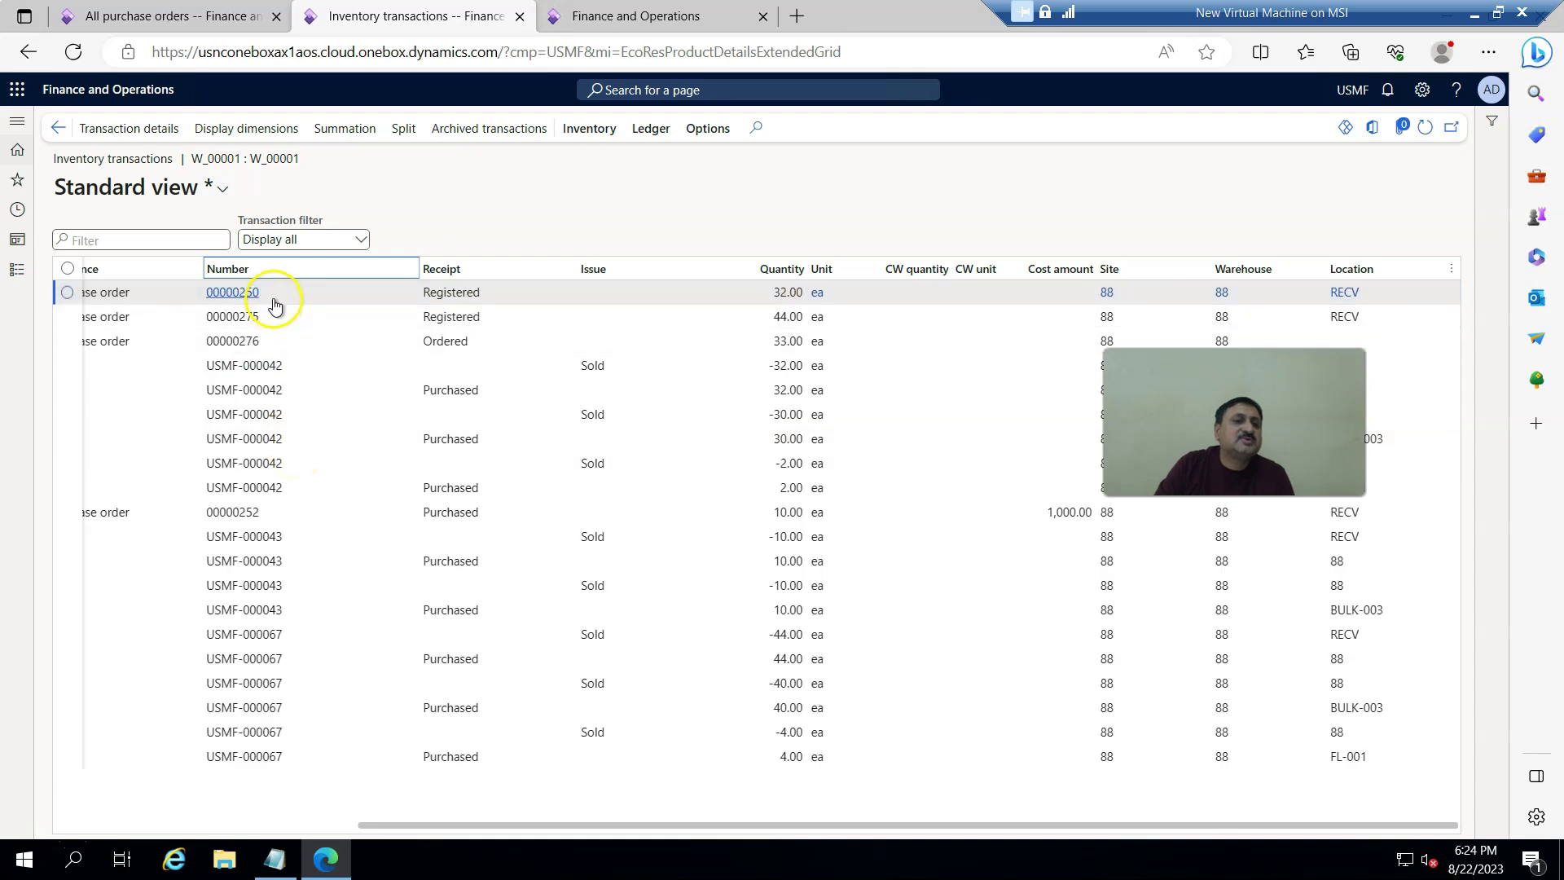
pyautogui.moveTo(276, 349); pyautogui.dragTo(199, 356)
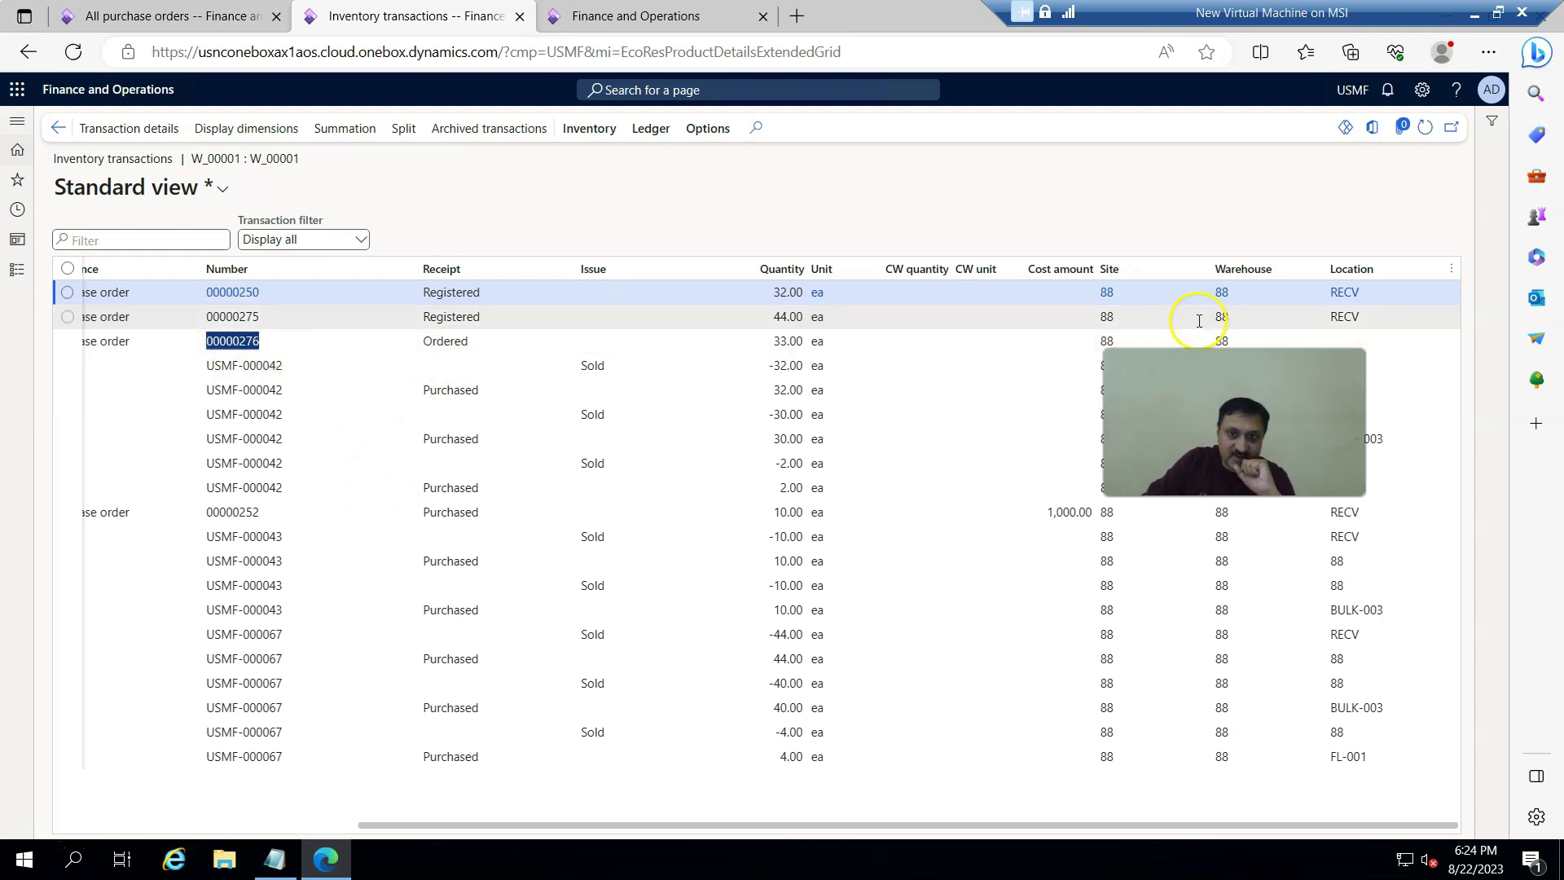
pyautogui.click(787, 341)
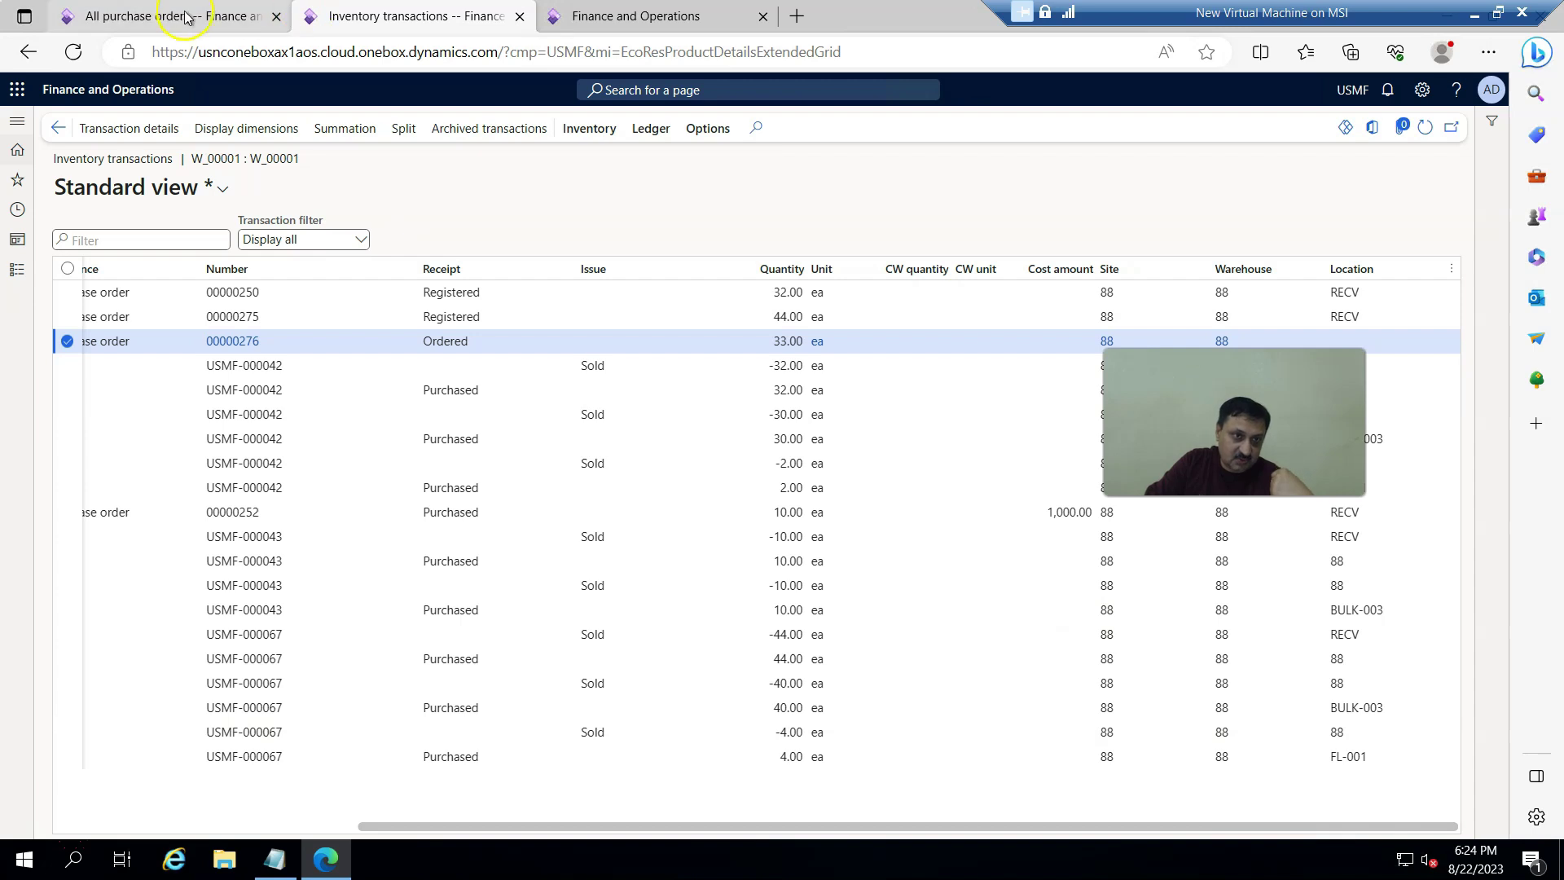
# Step: Leave the PO Single Step screen on the mobile device and open PO-Receive
pyautogui.click(687, 15)
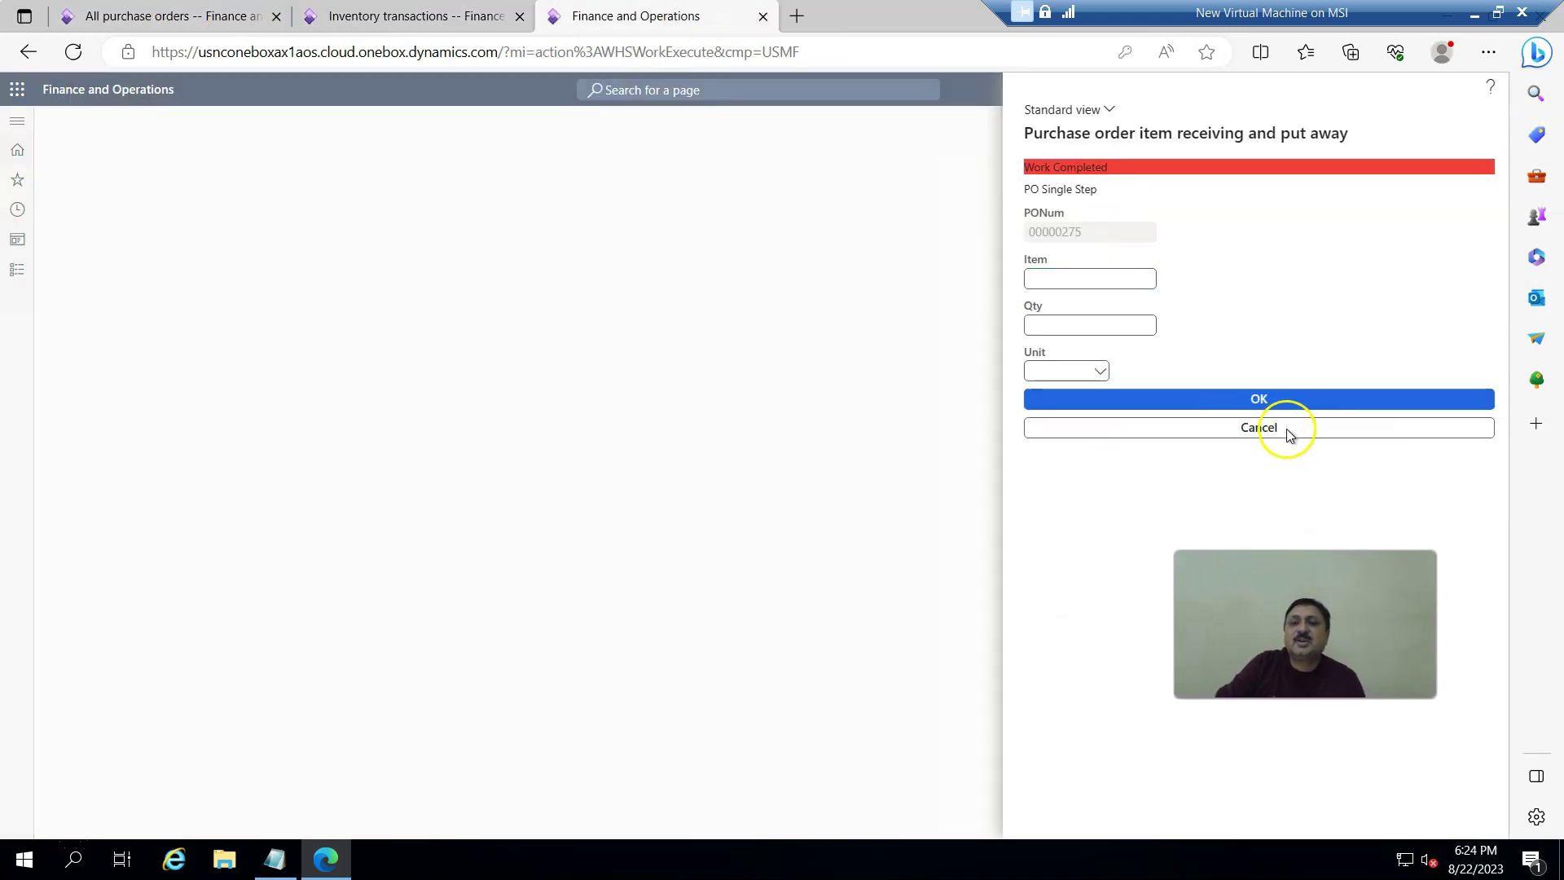
pyautogui.click(1289, 435)
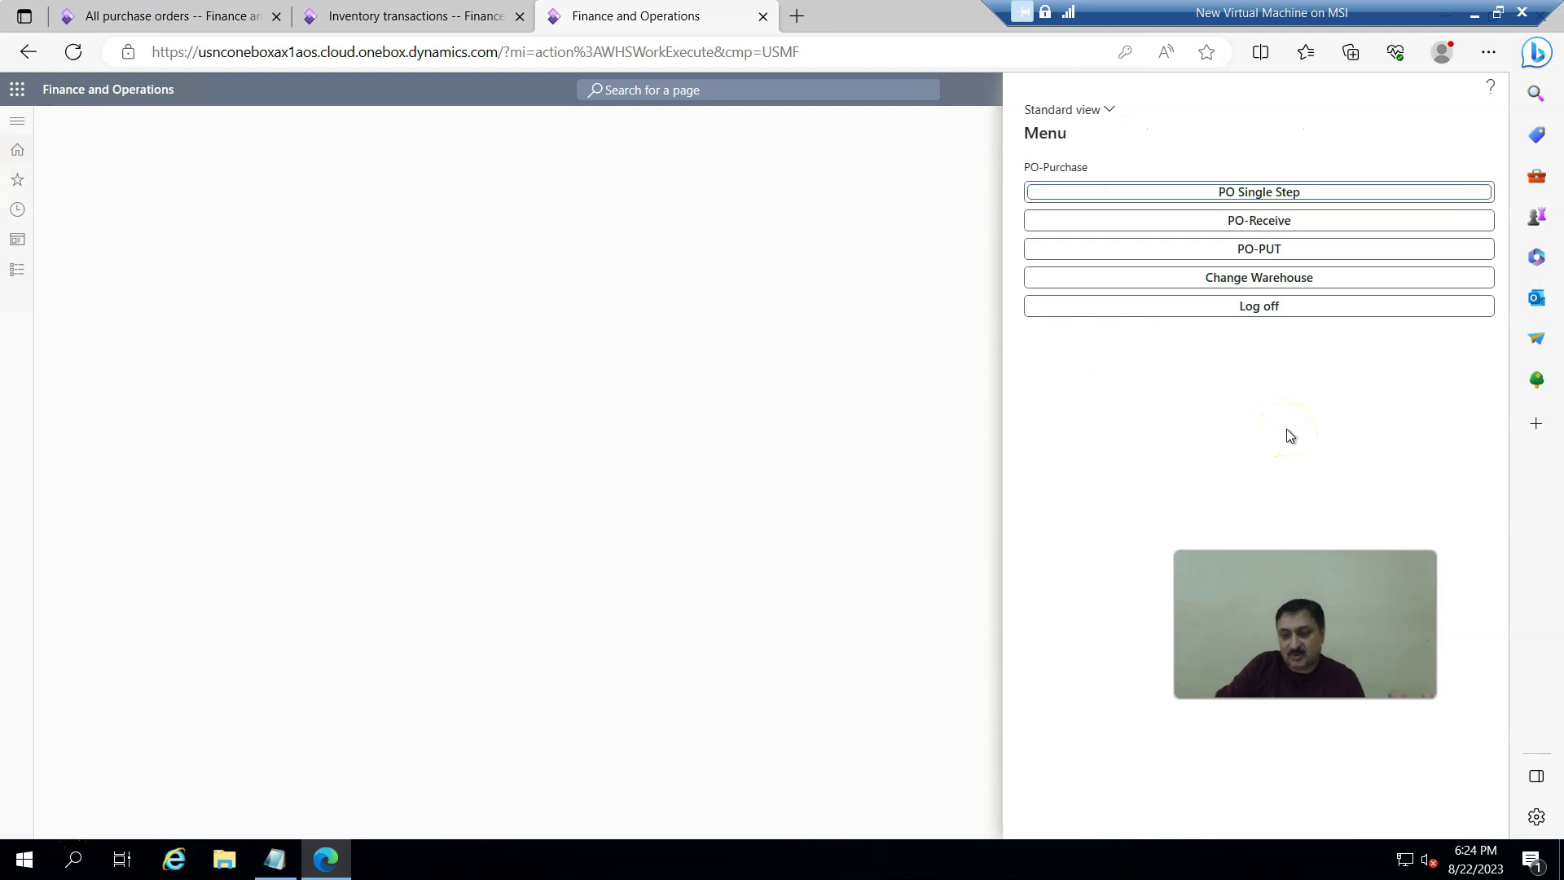
pyautogui.click(1285, 222)
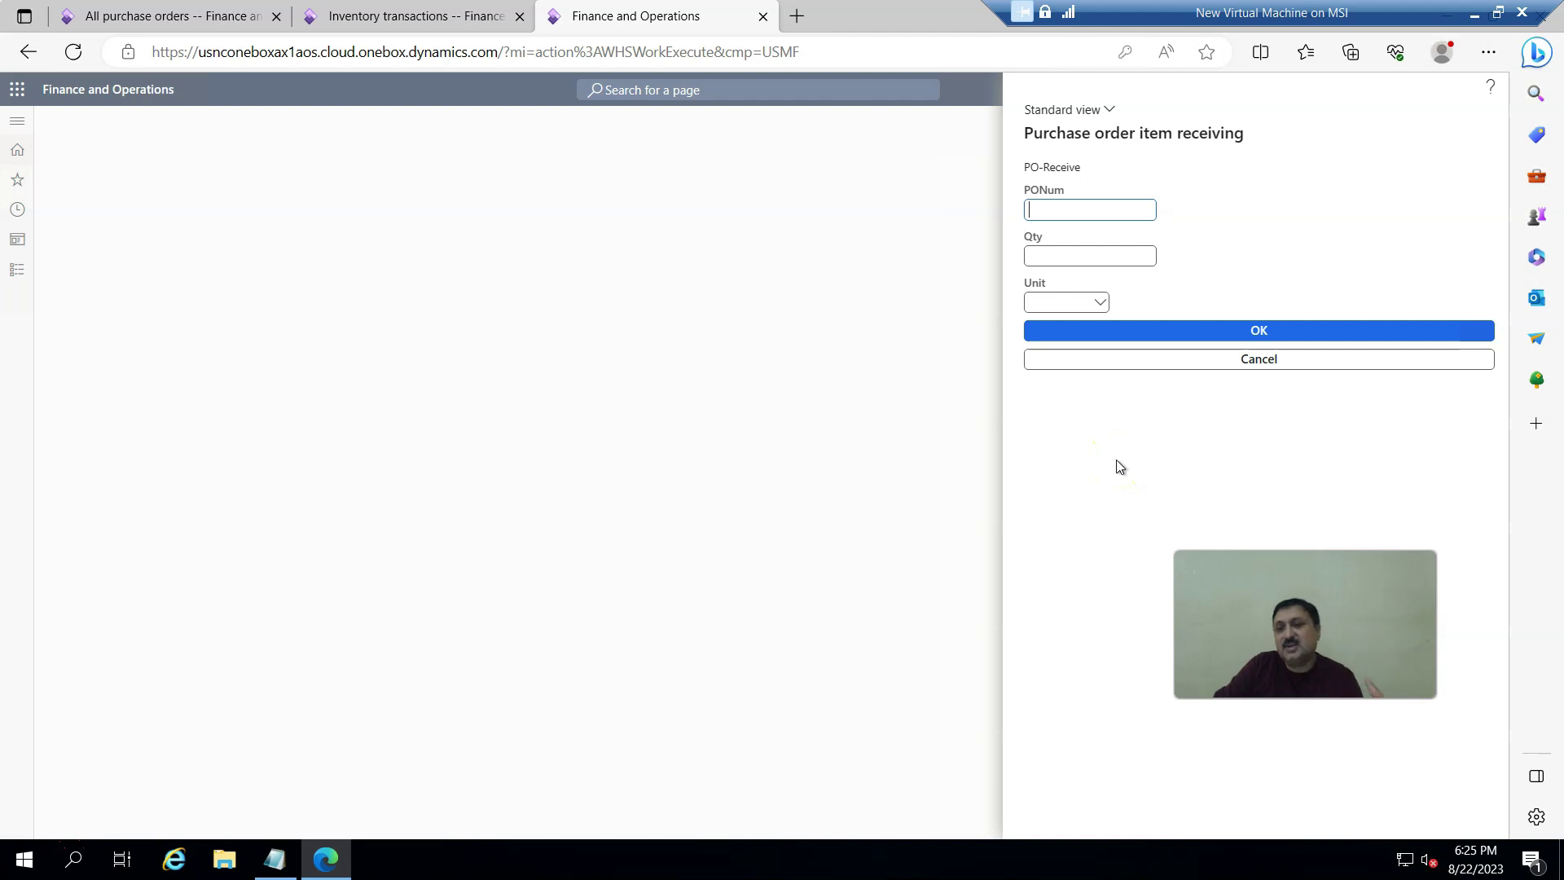
pyautogui.click(1264, 358)
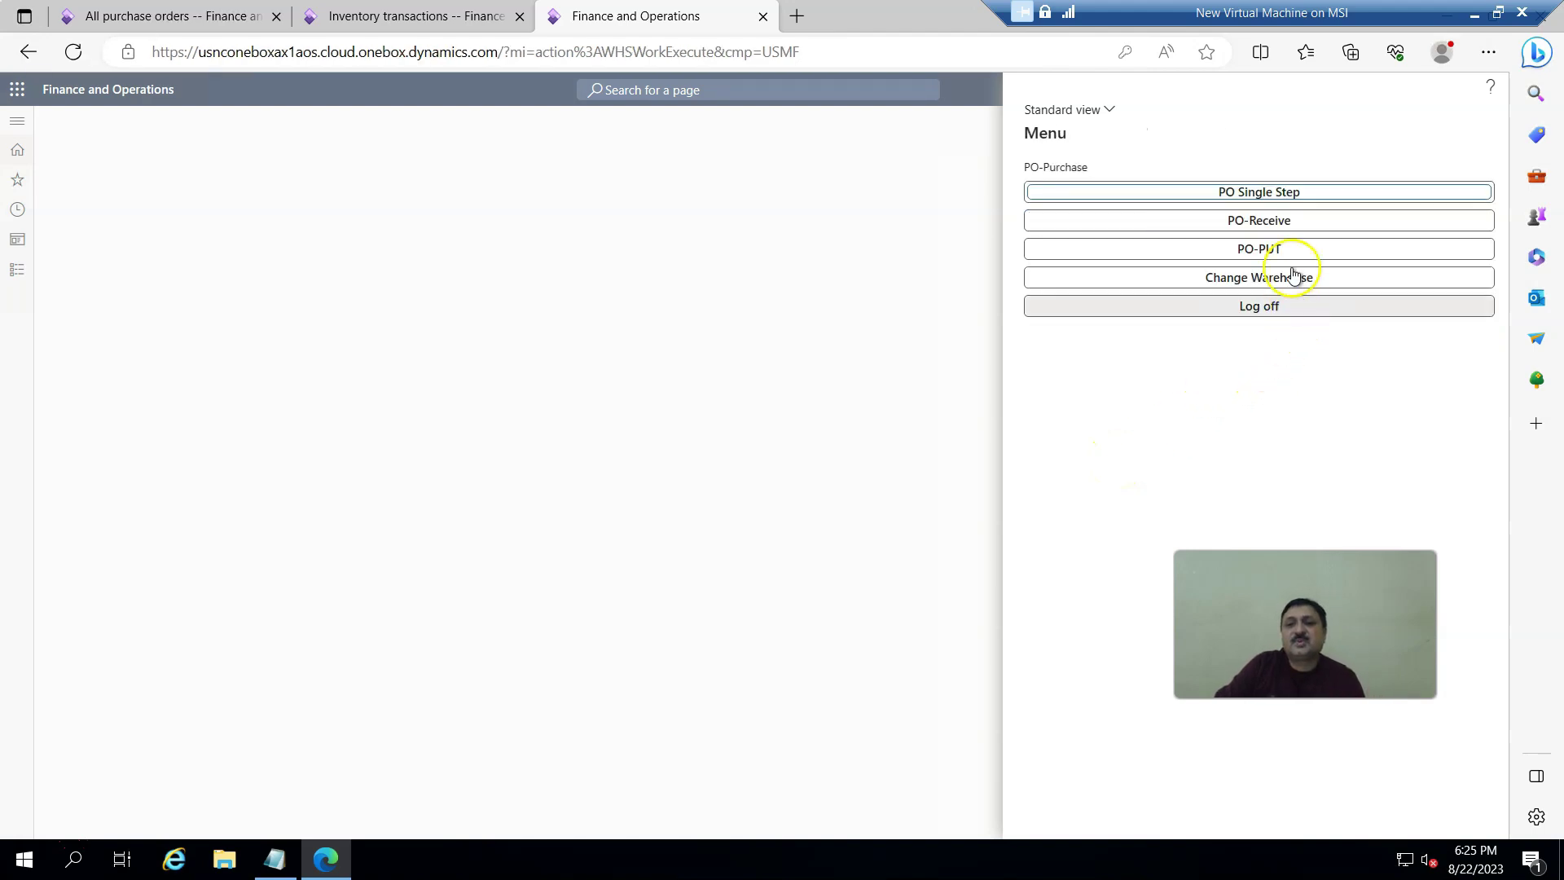
pyautogui.click(1274, 221)
# Step: Copy the number of the new Acme Office Supplies purchase order and submit it as the PONum in PO-Receive
pyautogui.click(171, 16)
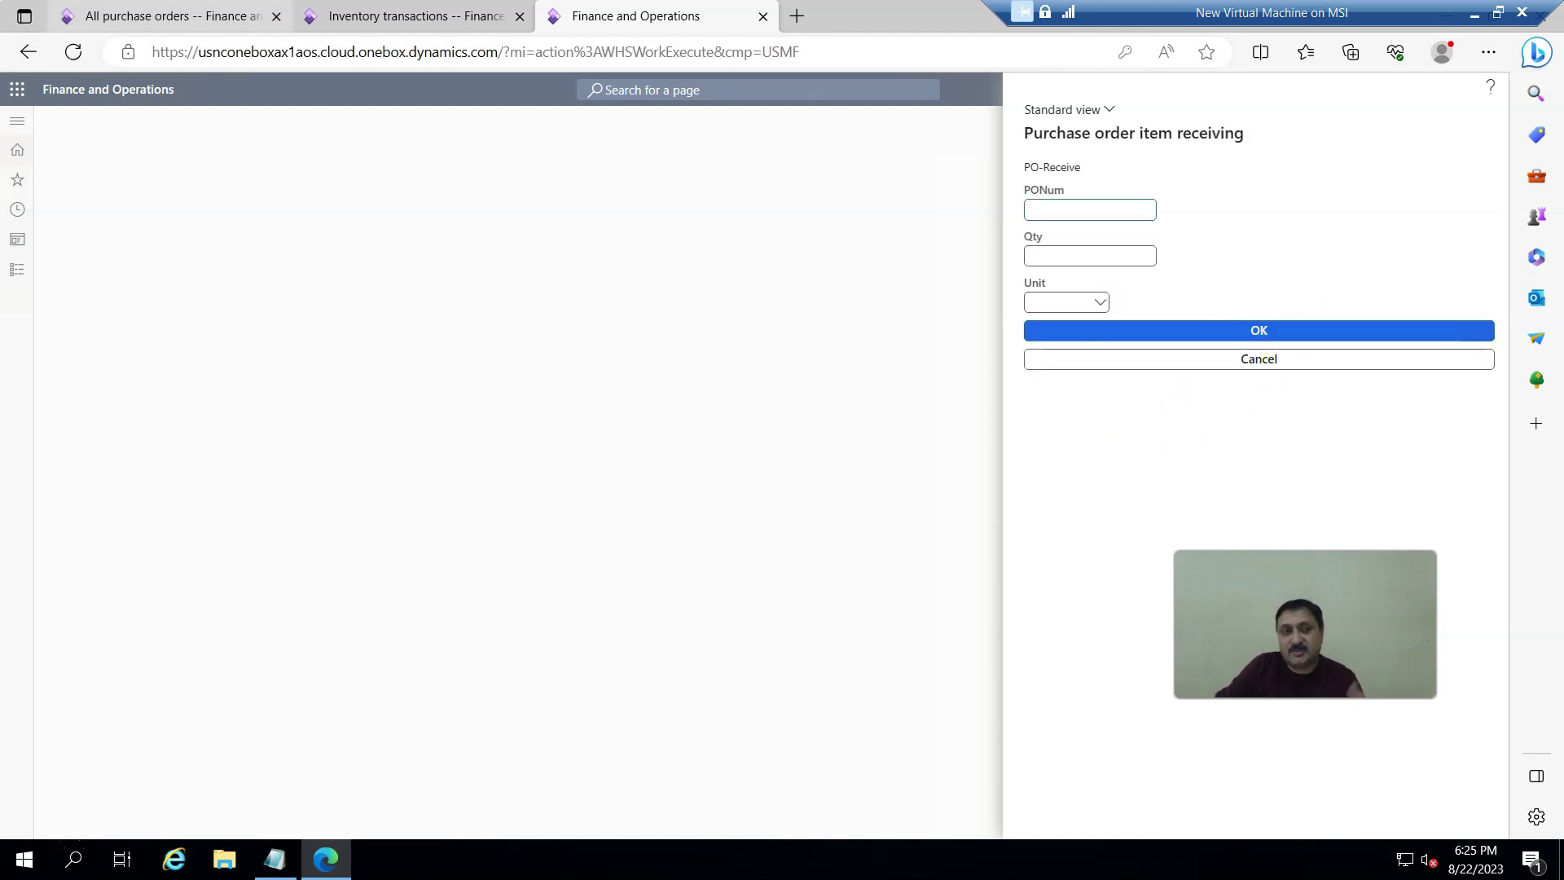
pyautogui.moveTo(152, 328); pyautogui.dragTo(48, 338)
pyautogui.hotkey('ctrl', 'c')
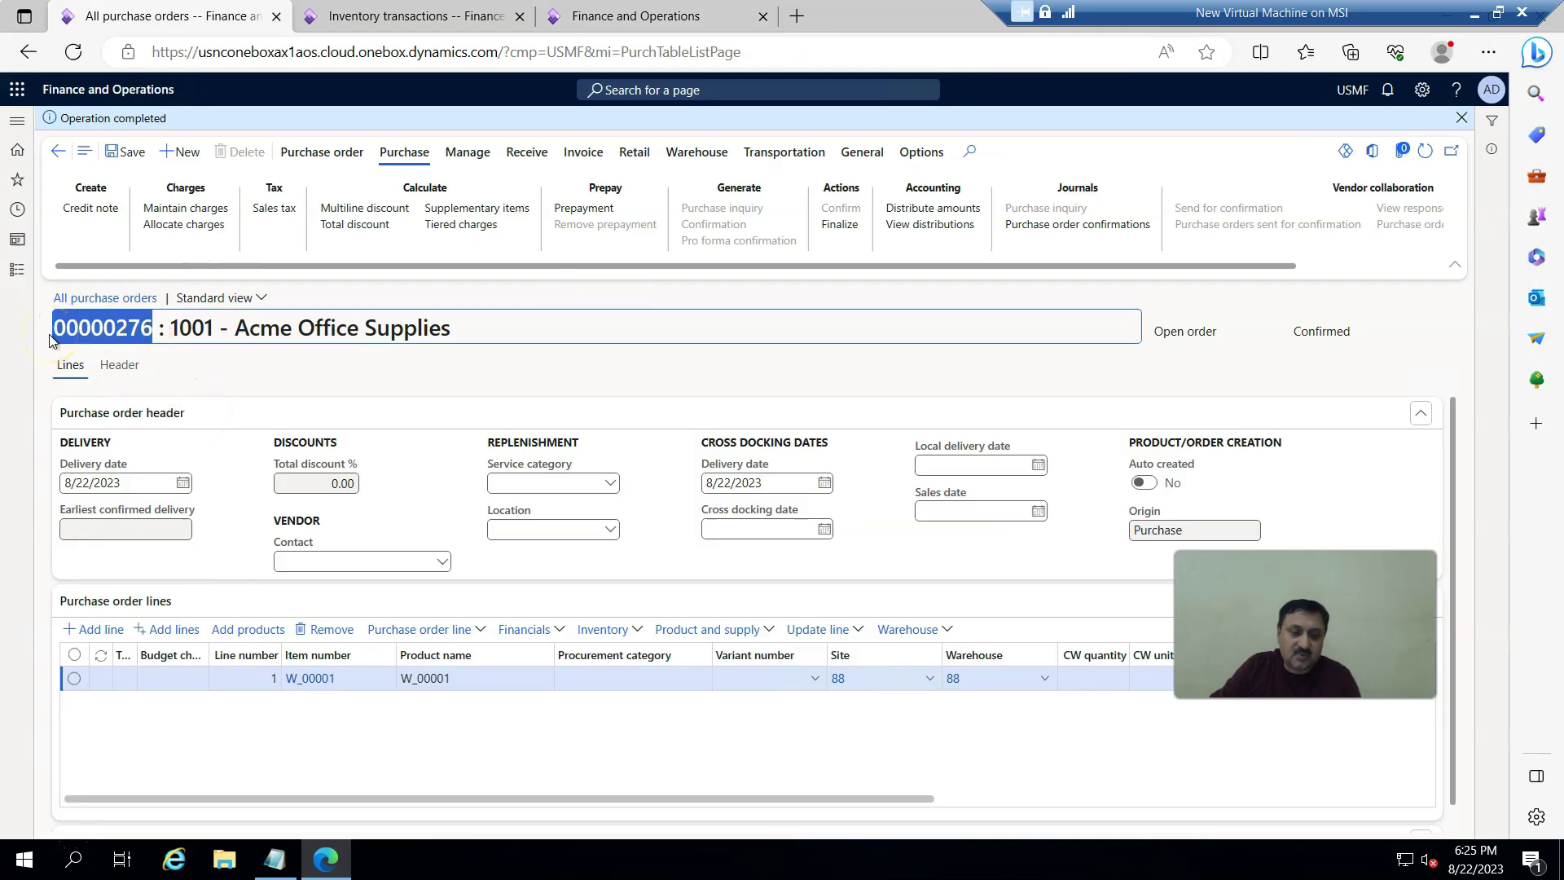
pyautogui.click(431, 18)
pyautogui.click(561, 18)
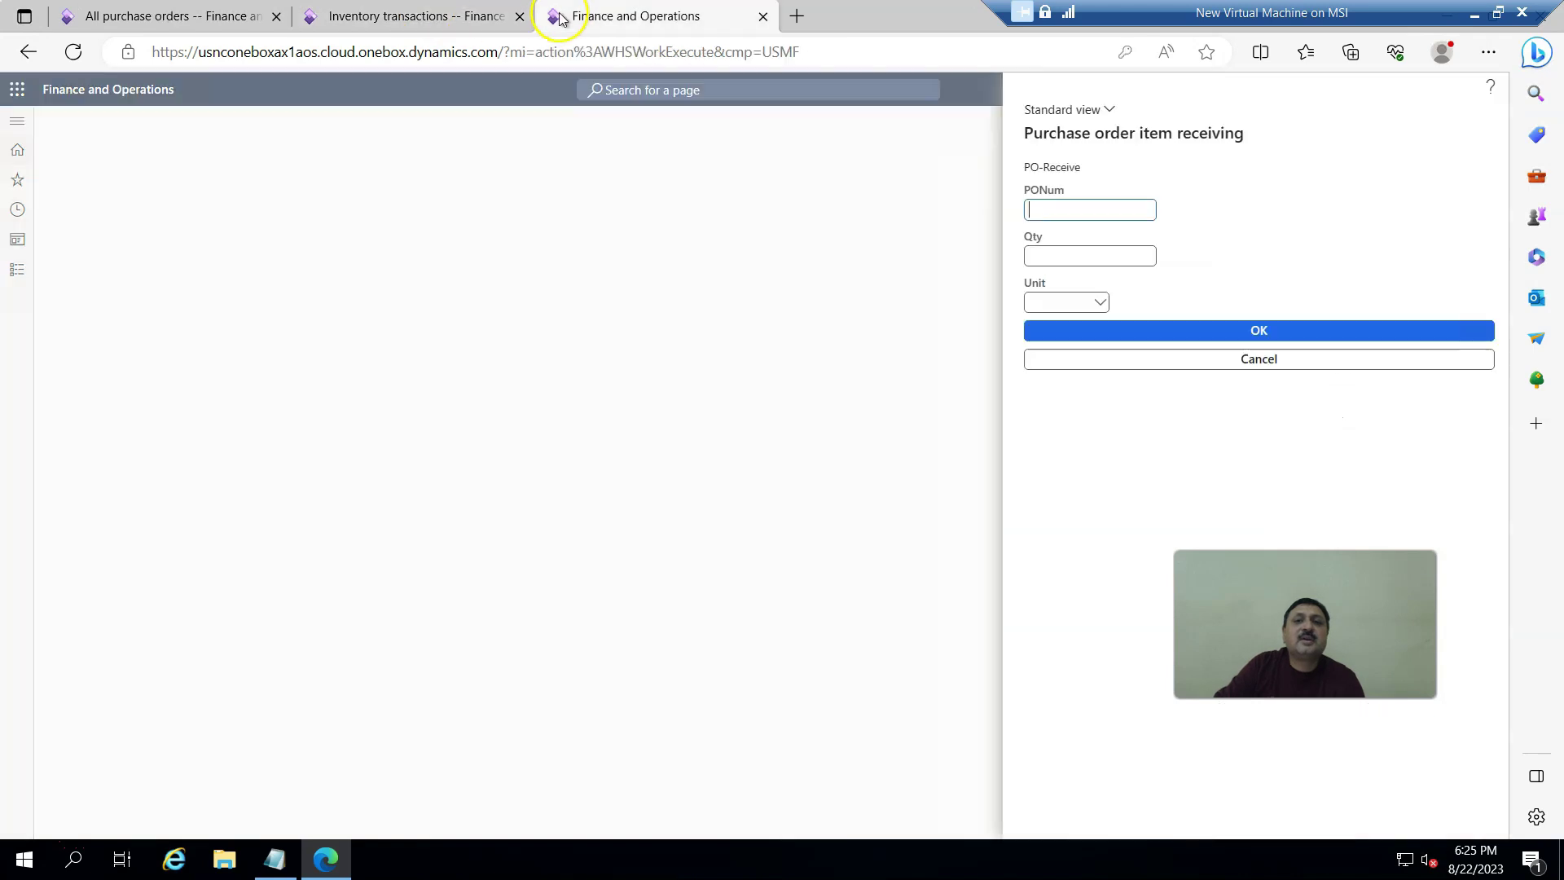
pyautogui.hotkey('ctrl', 'v')
pyautogui.click(1218, 335)
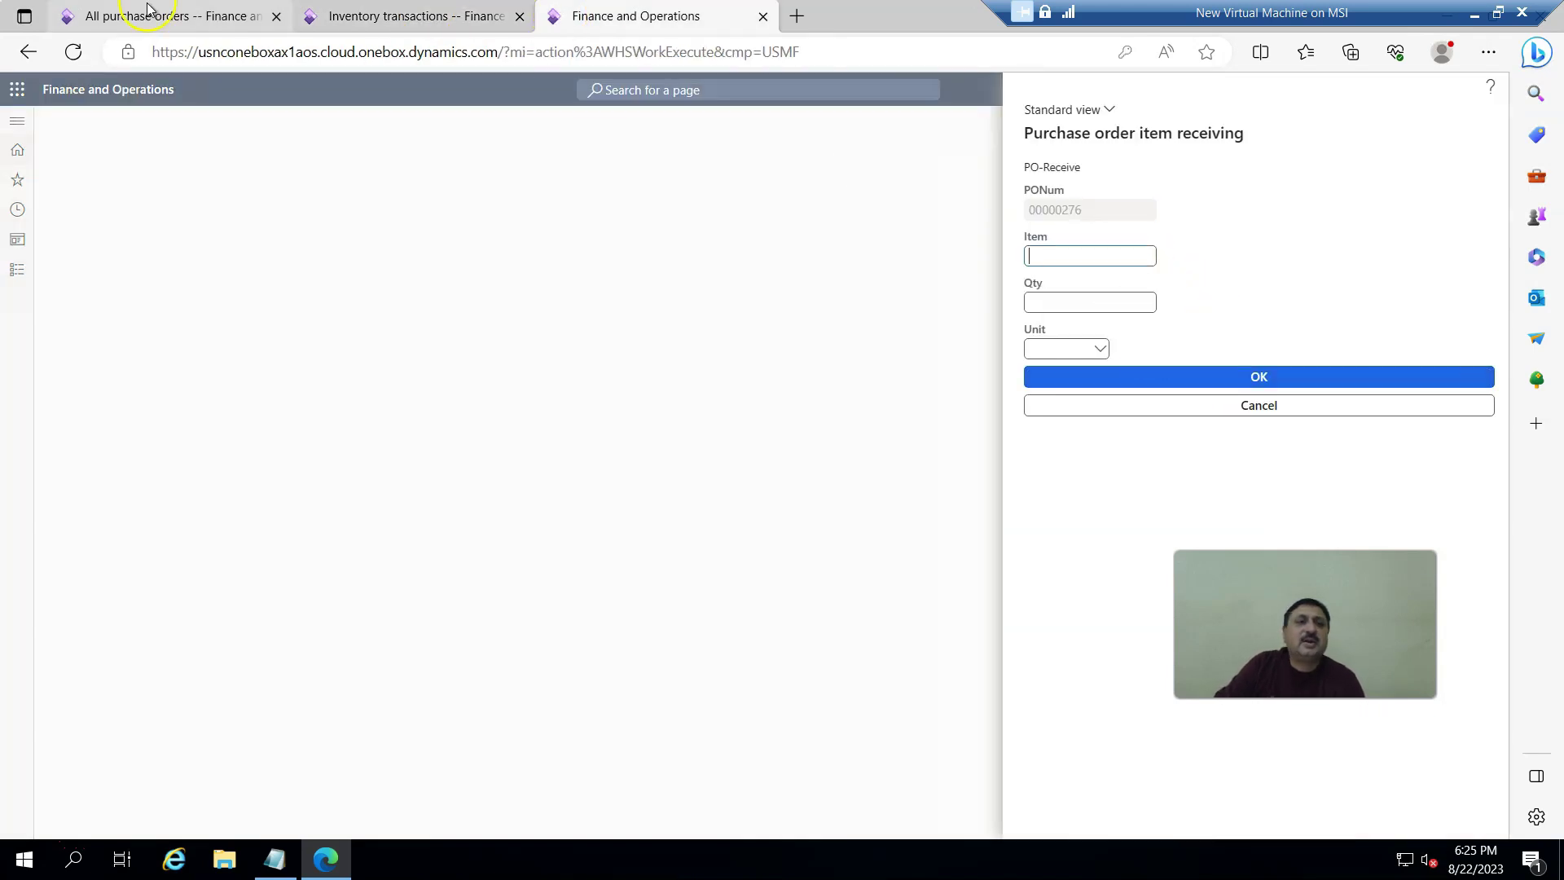
# Step: Take the item number from the purchase order line and submit W_00001 as the item to receive
pyautogui.click(187, 10)
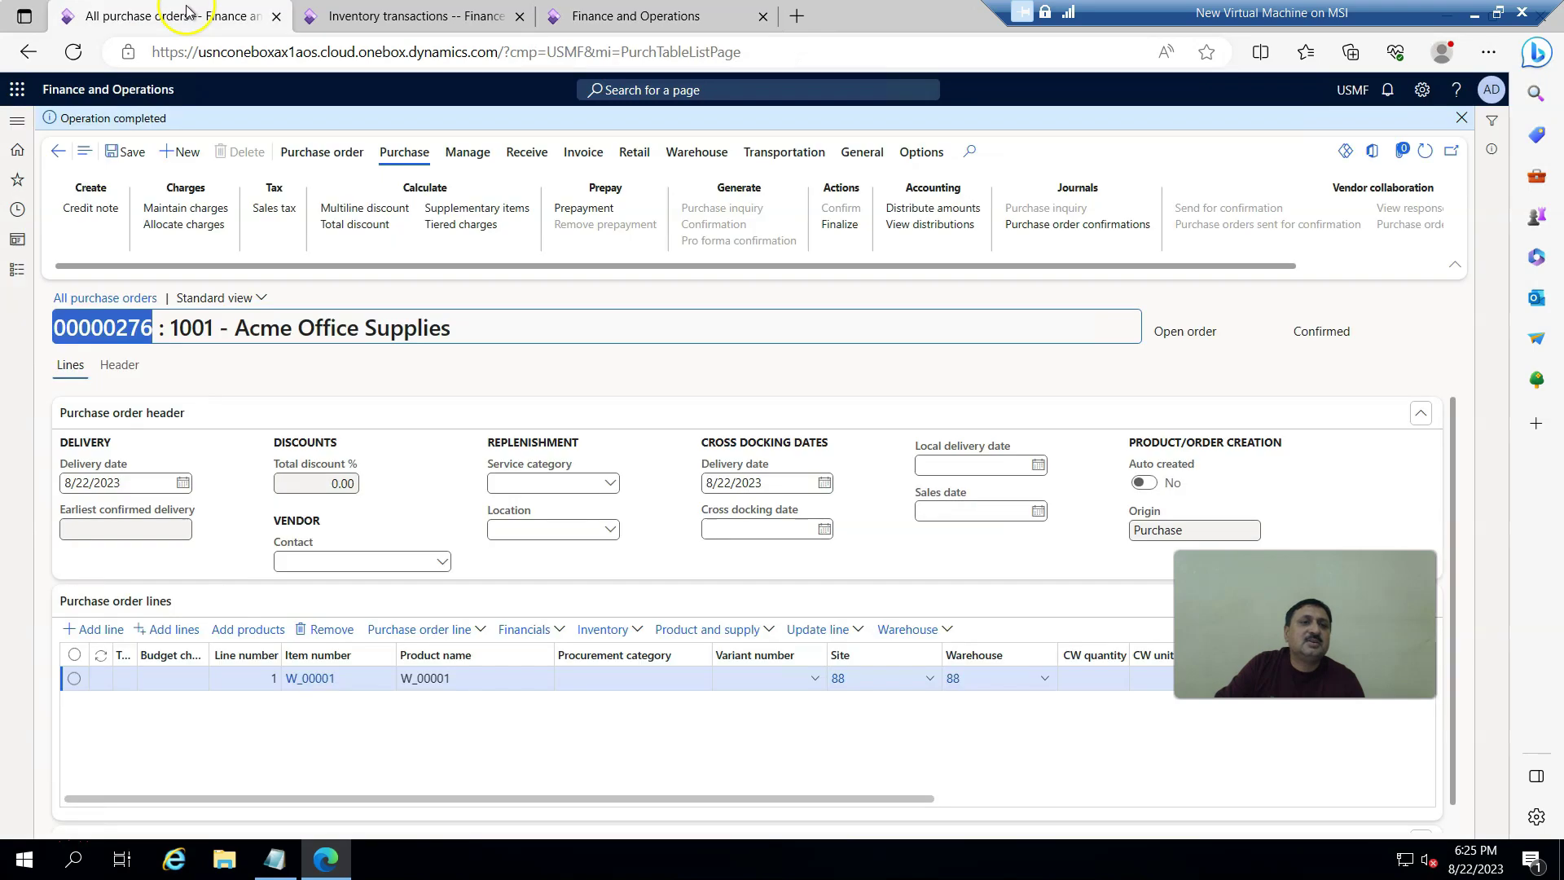
pyautogui.click(334, 683)
pyautogui.click(733, 18)
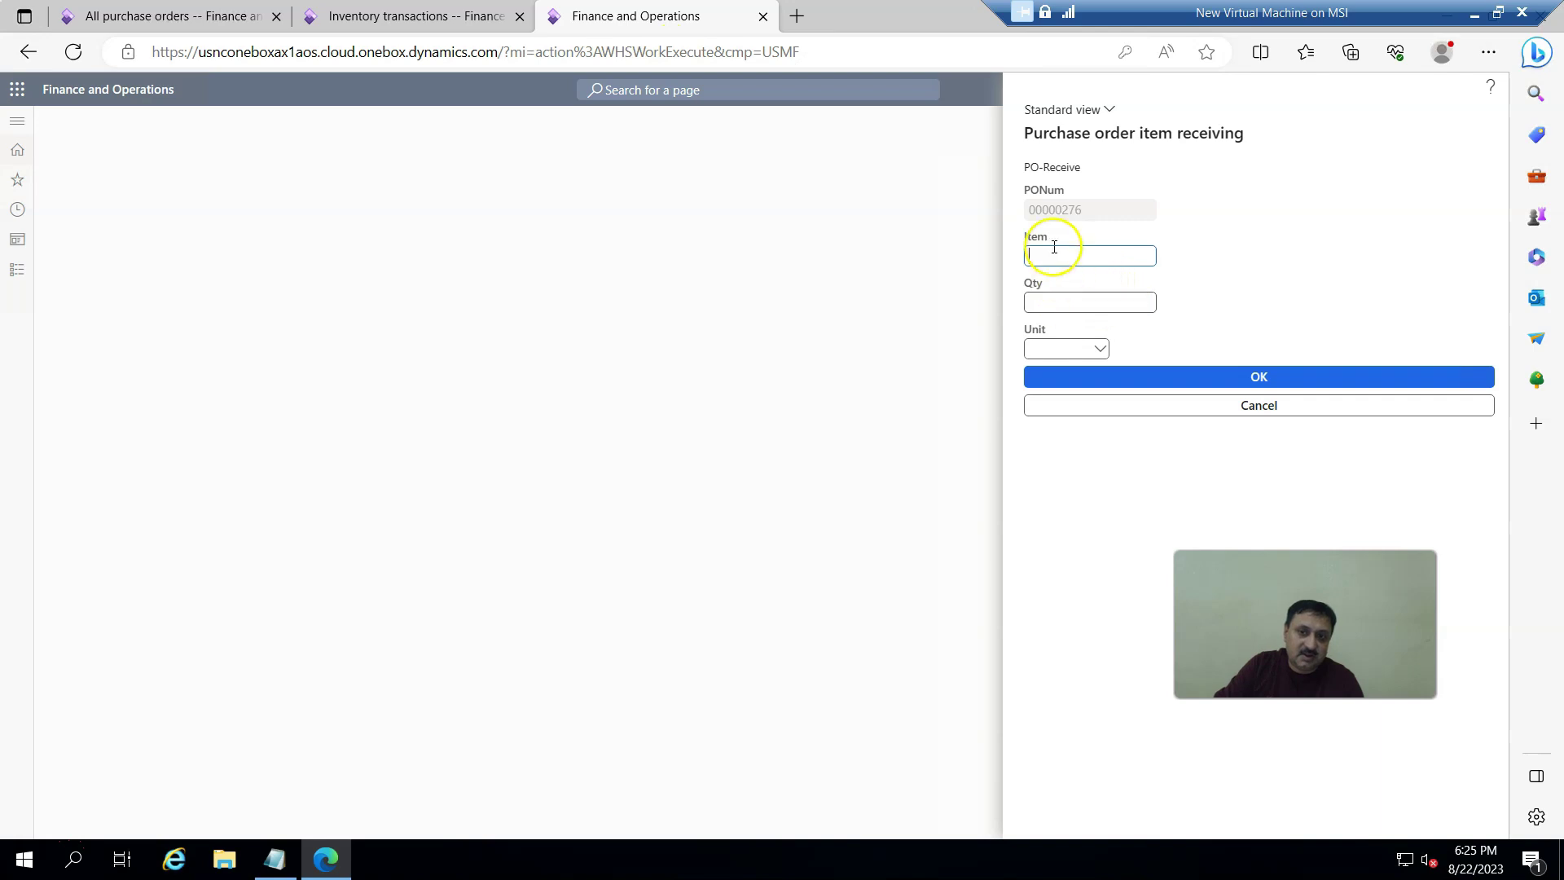
pyautogui.click(1219, 377)
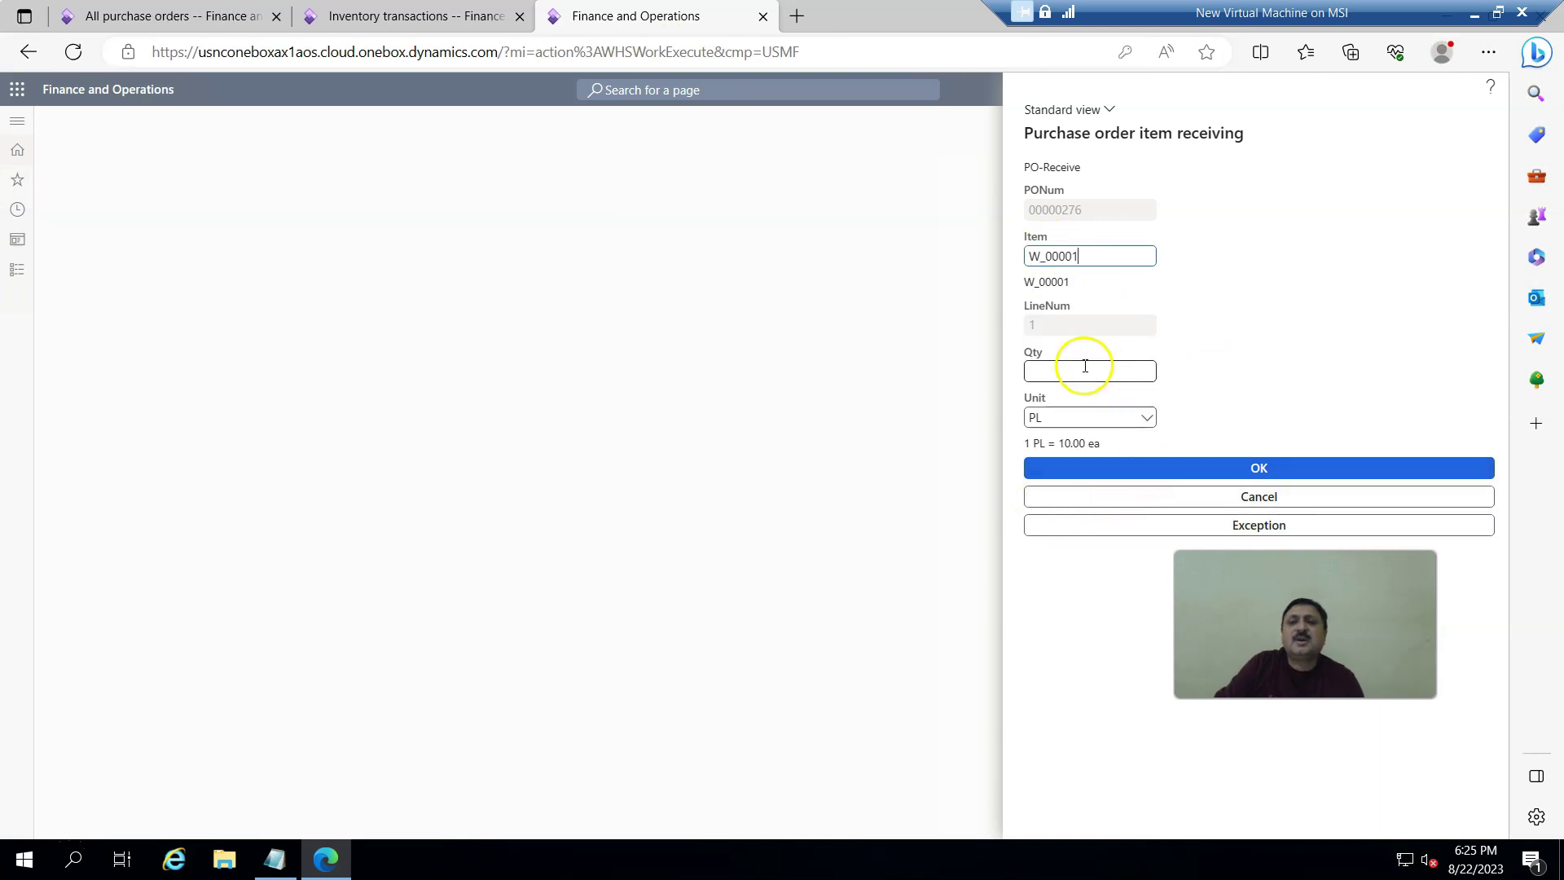
# Step: Set the receiving unit to ea and the quantity to 33, and complete the purchase order receipt
pyautogui.click(1144, 418)
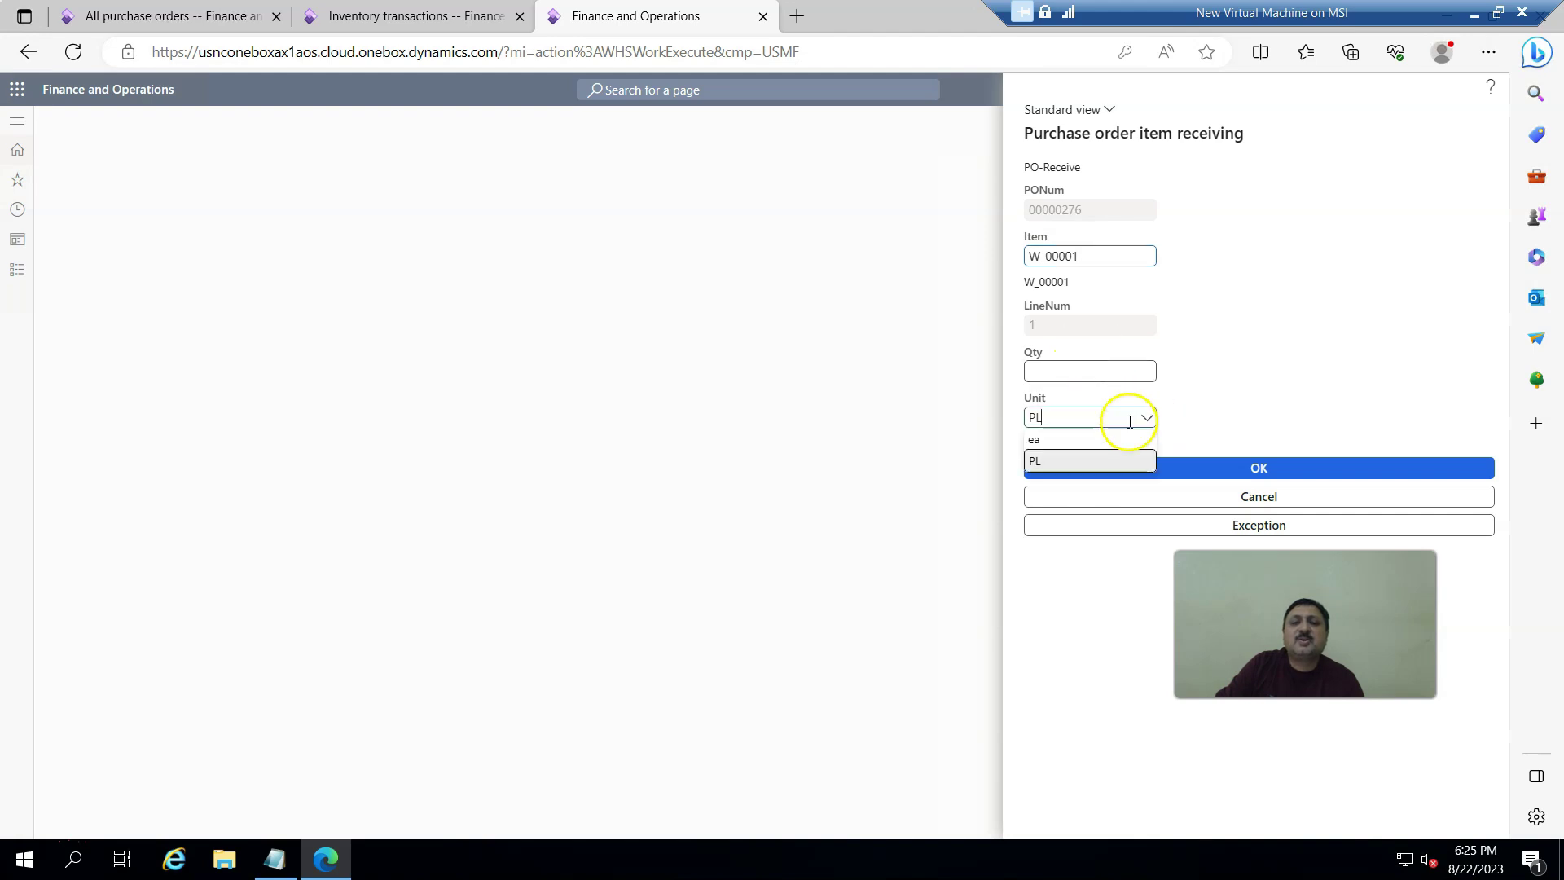
pyautogui.click(1051, 452)
pyautogui.click(1064, 374)
pyautogui.write('333')
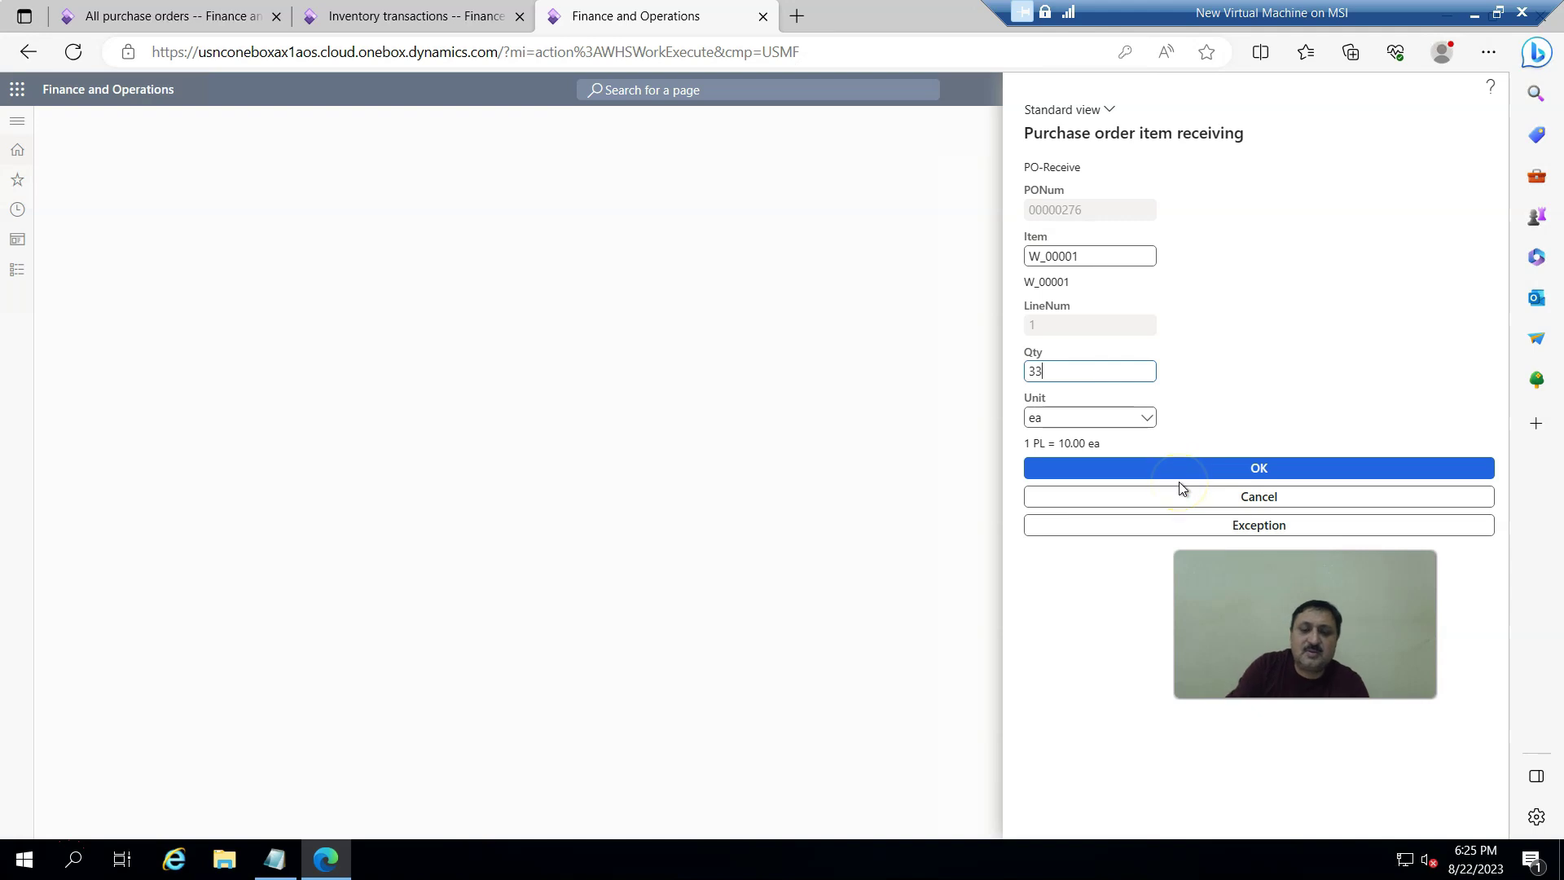
pyautogui.click(1188, 475)
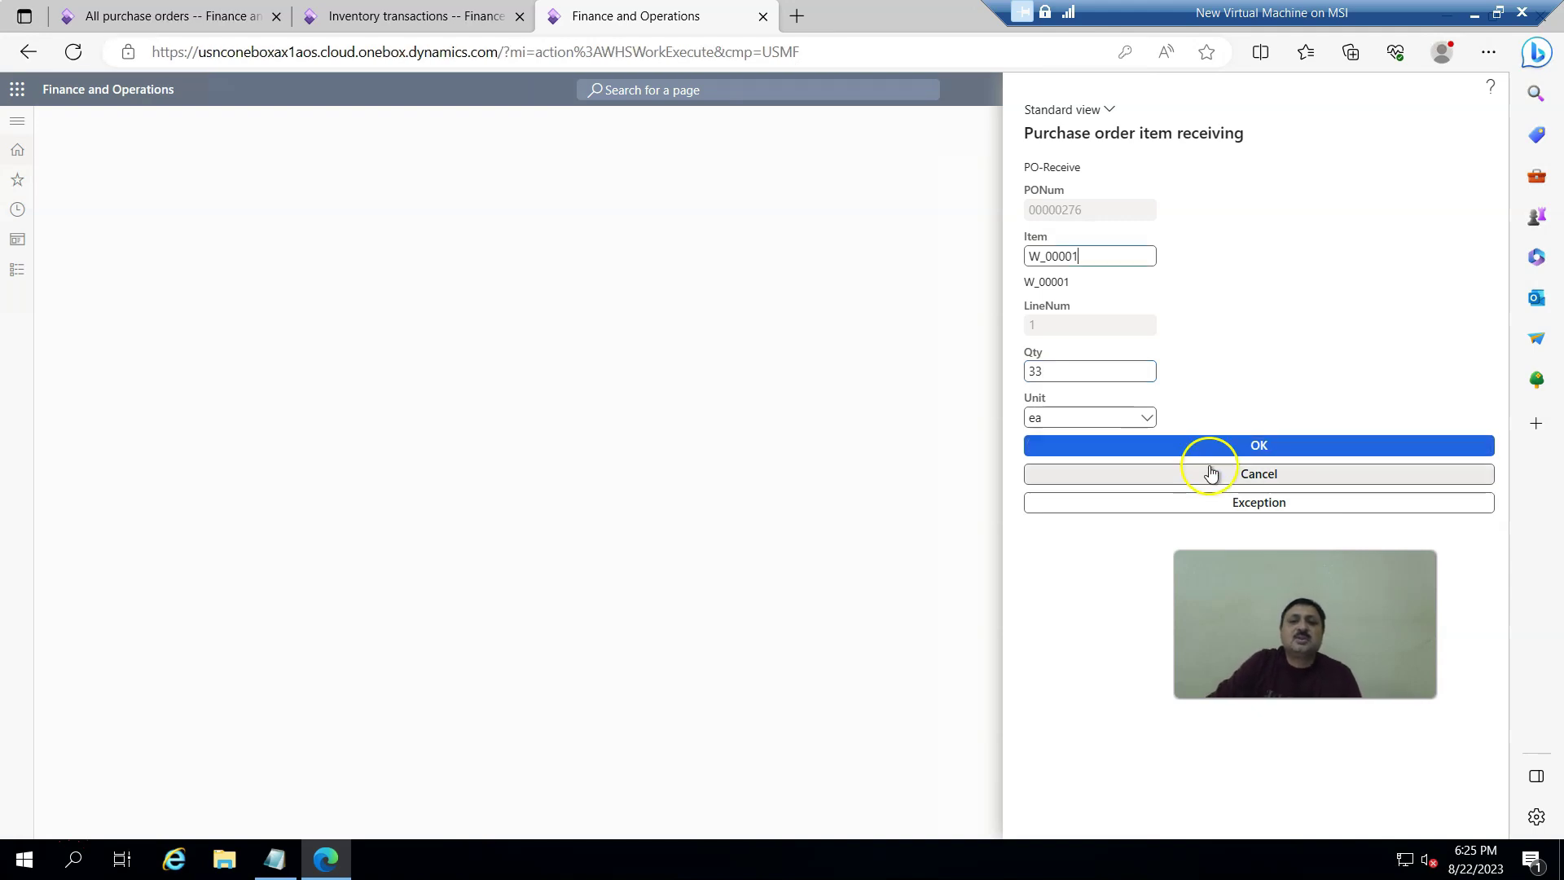
pyautogui.click(1231, 453)
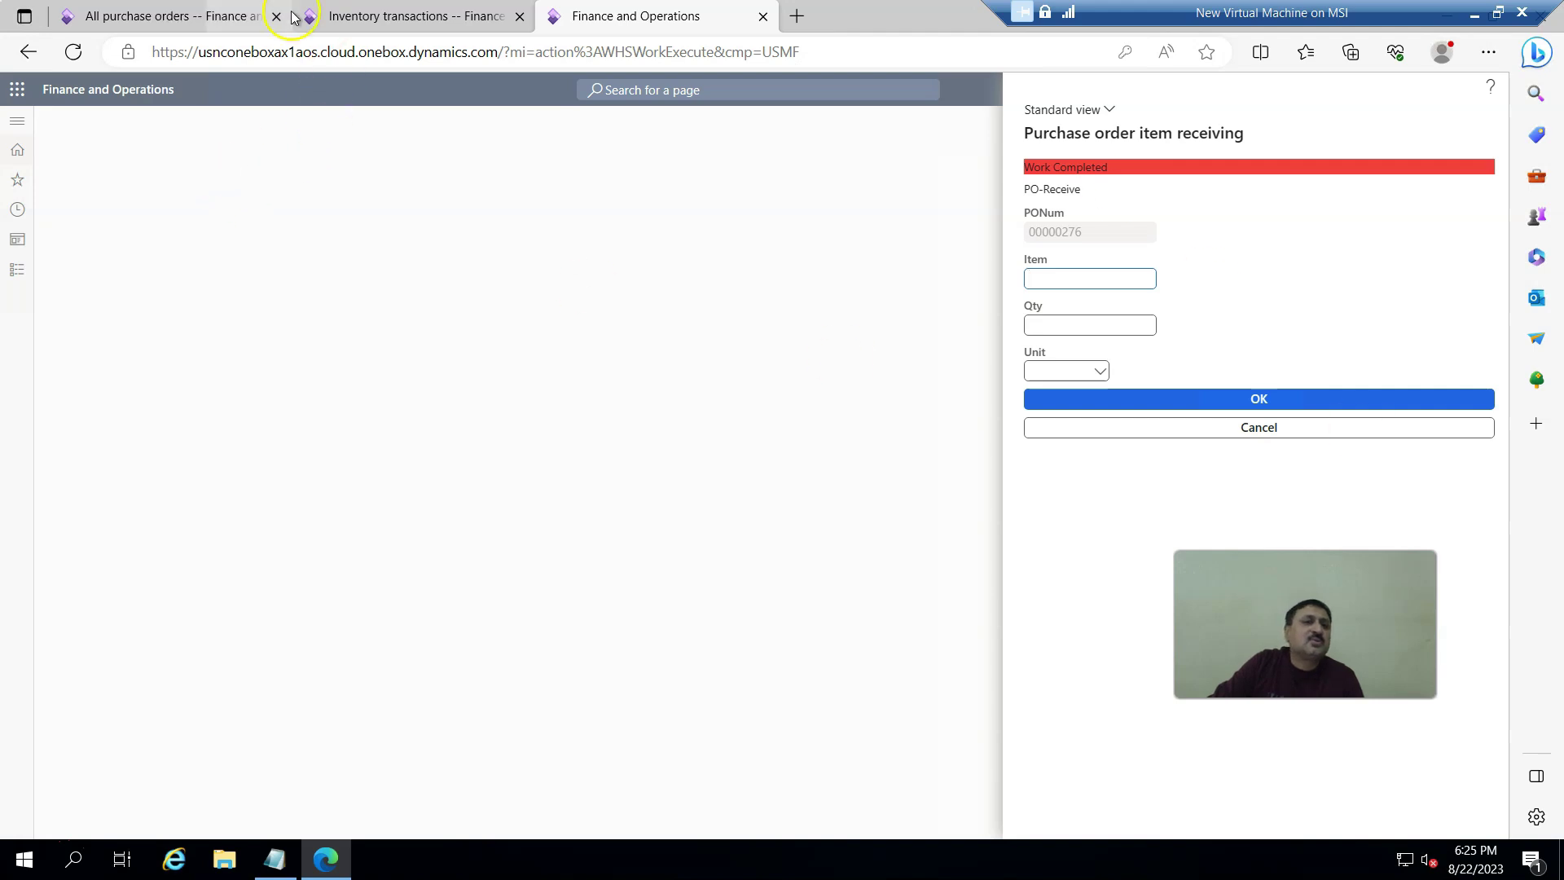
# Step: Refresh the W_00001 inventory transactions and examine the received purchase order line and its related work lines
pyautogui.click(460, 15)
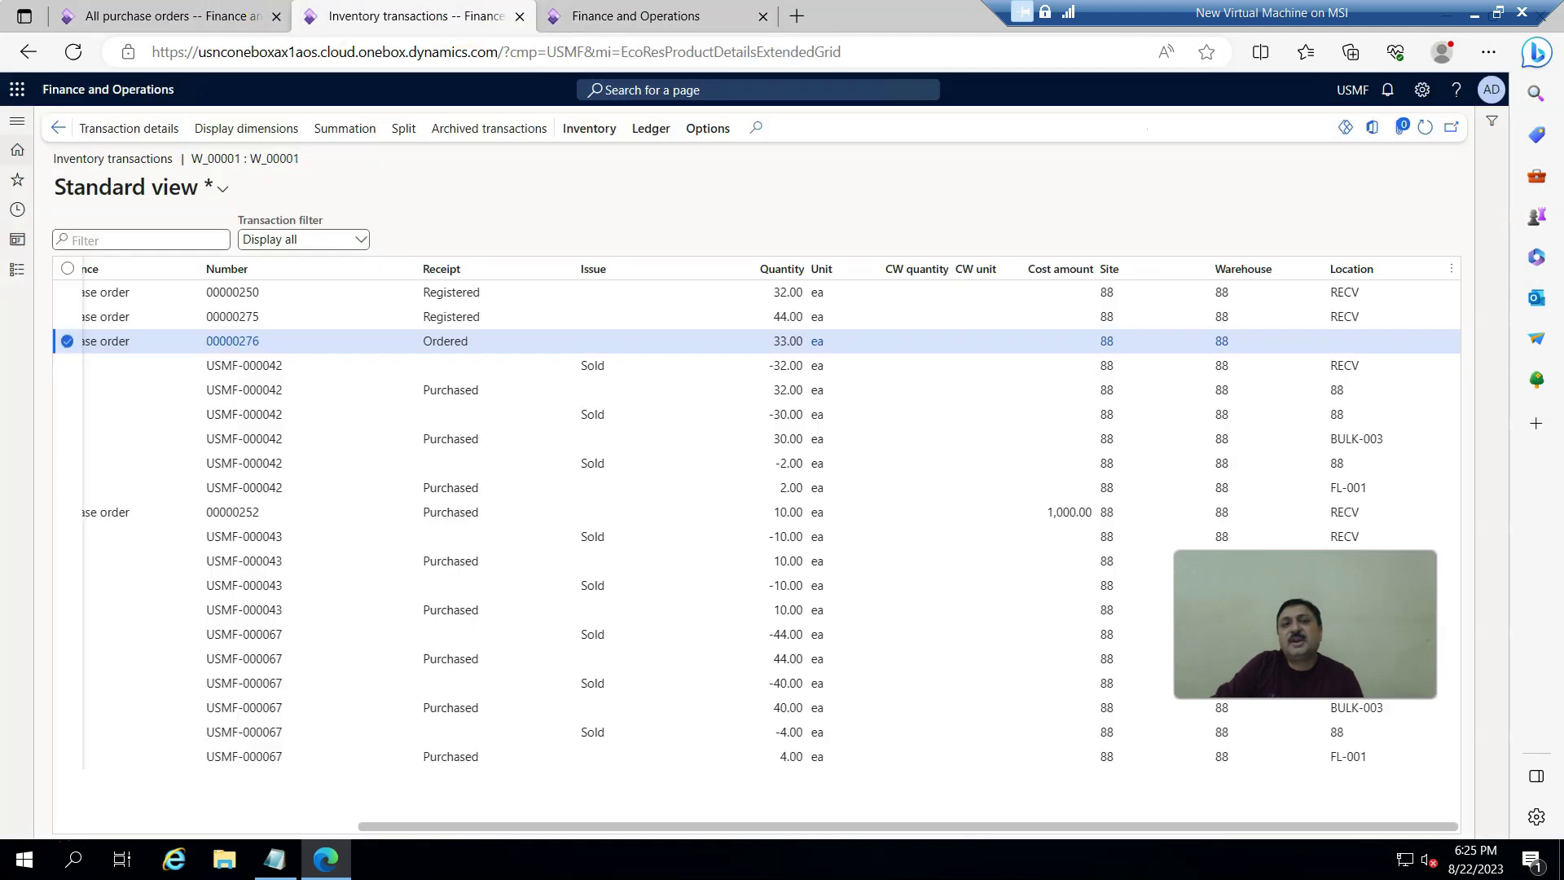
pyautogui.click(1425, 128)
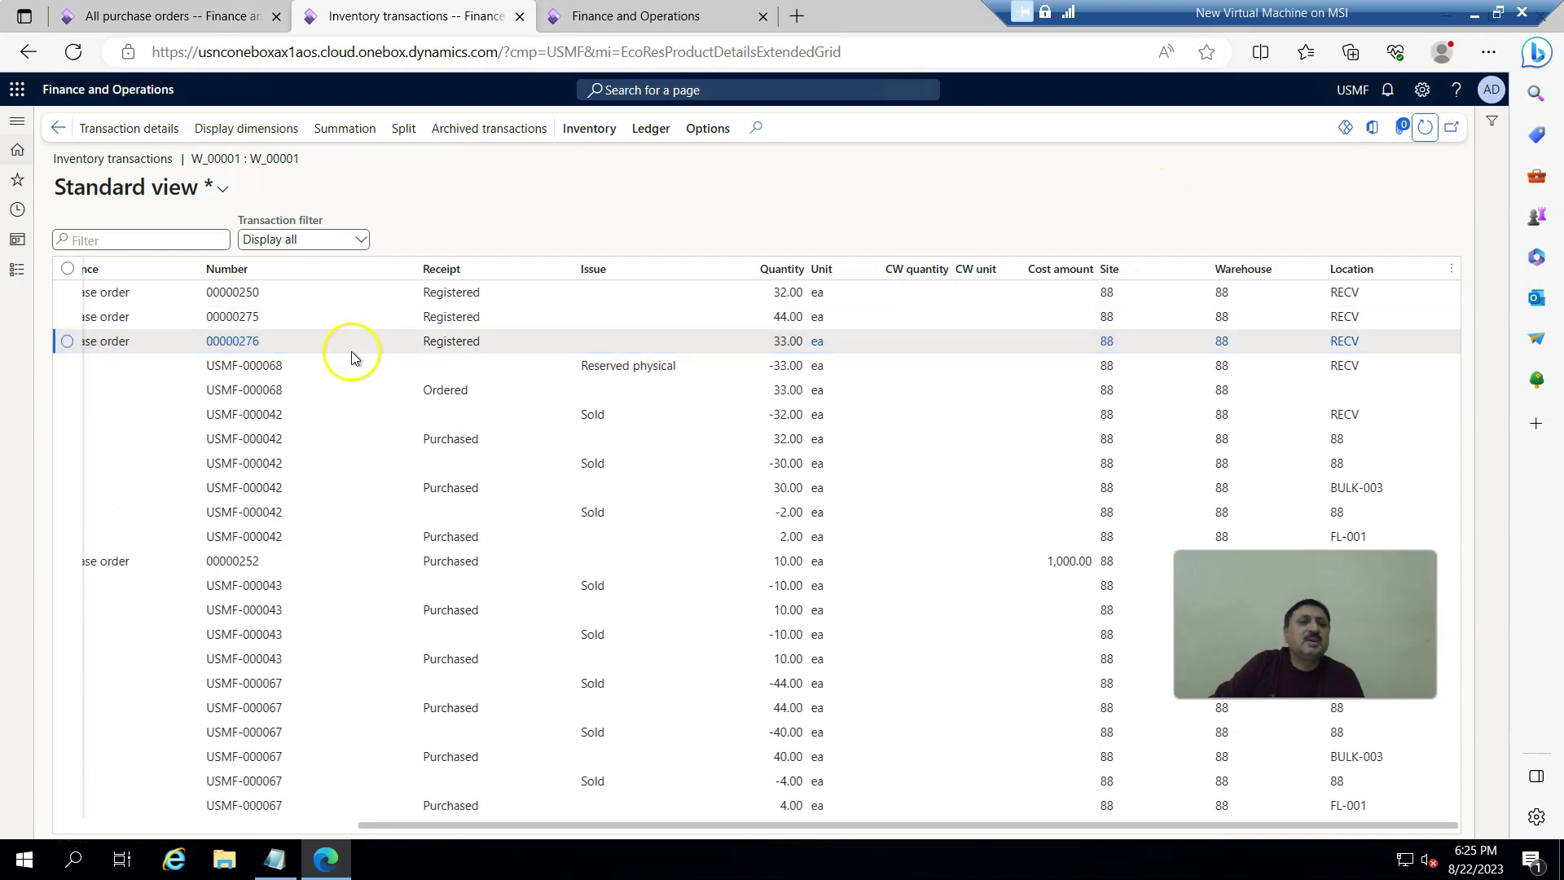
pyautogui.click(289, 347)
pyautogui.click(278, 367)
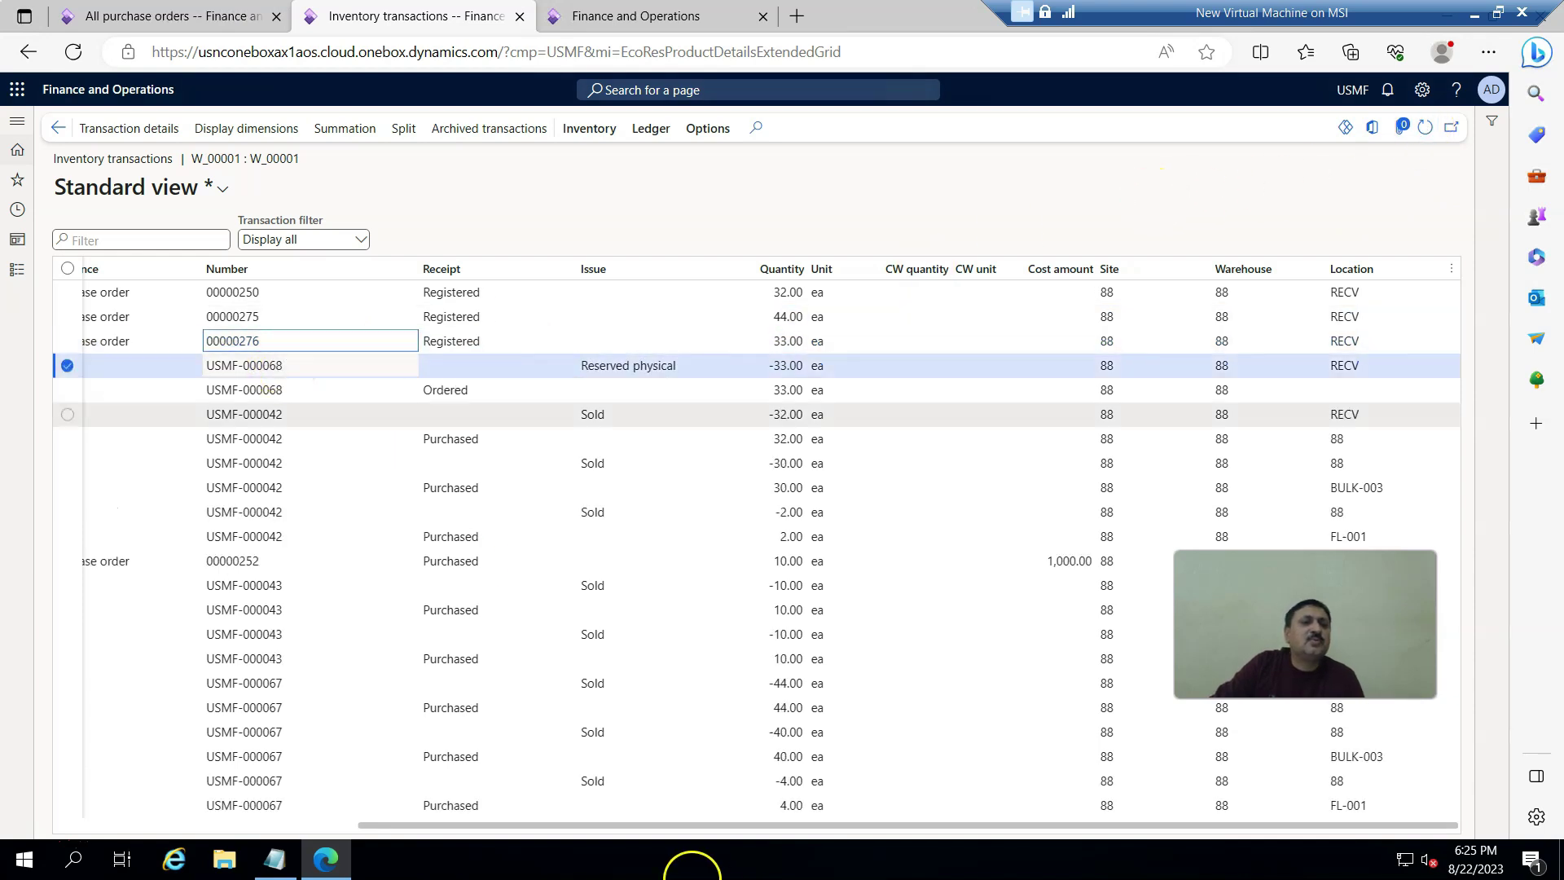
pyautogui.moveTo(652, 826); pyautogui.dragTo(342, 819)
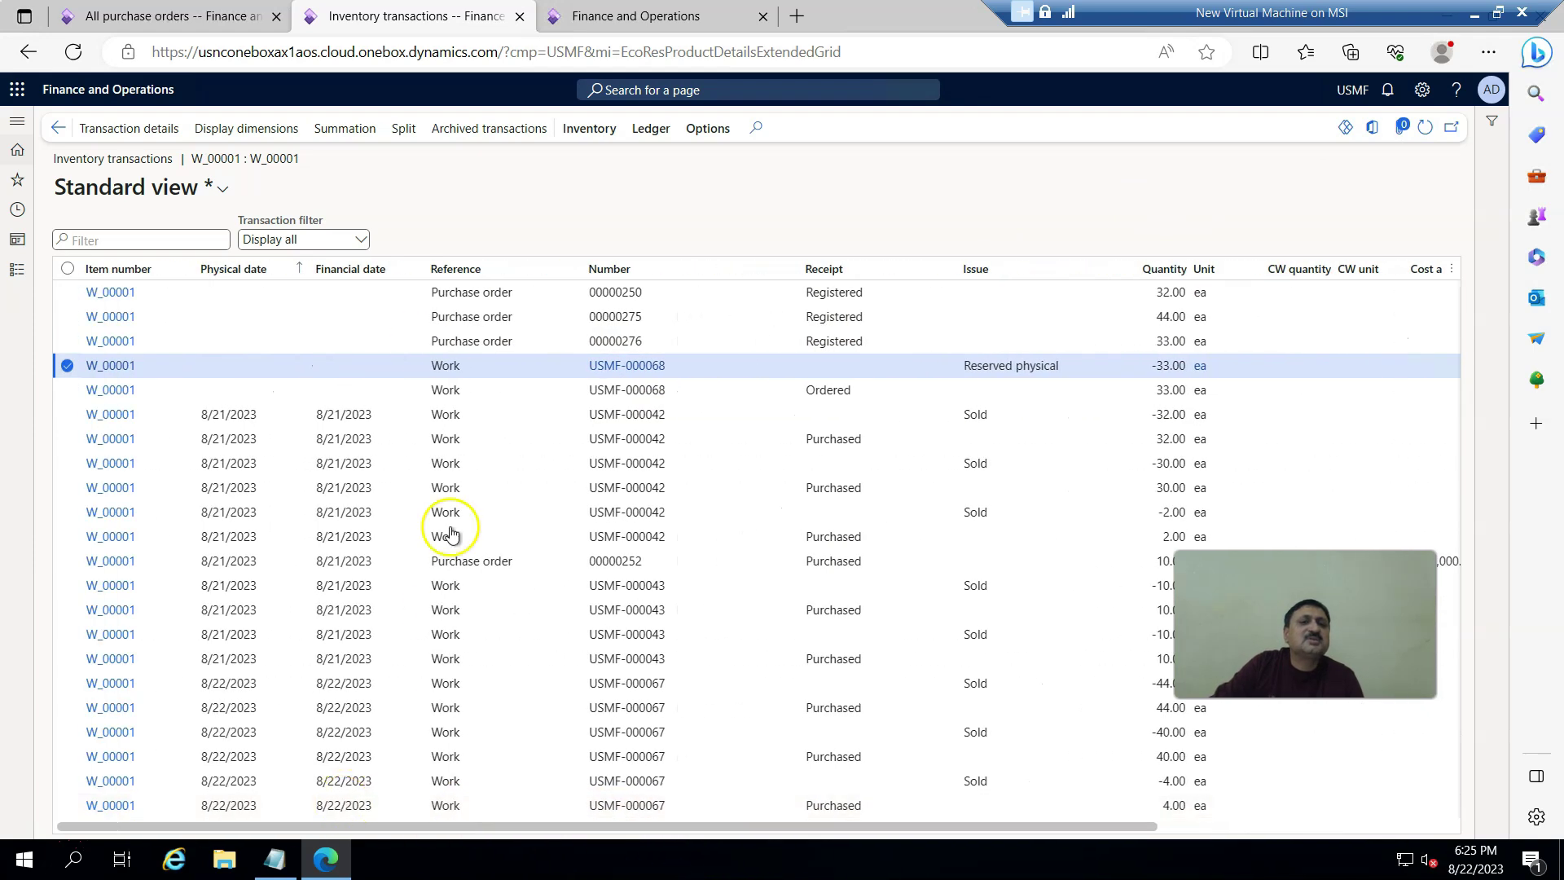
pyautogui.click(676, 368)
pyautogui.moveTo(671, 369); pyautogui.dragTo(604, 366)
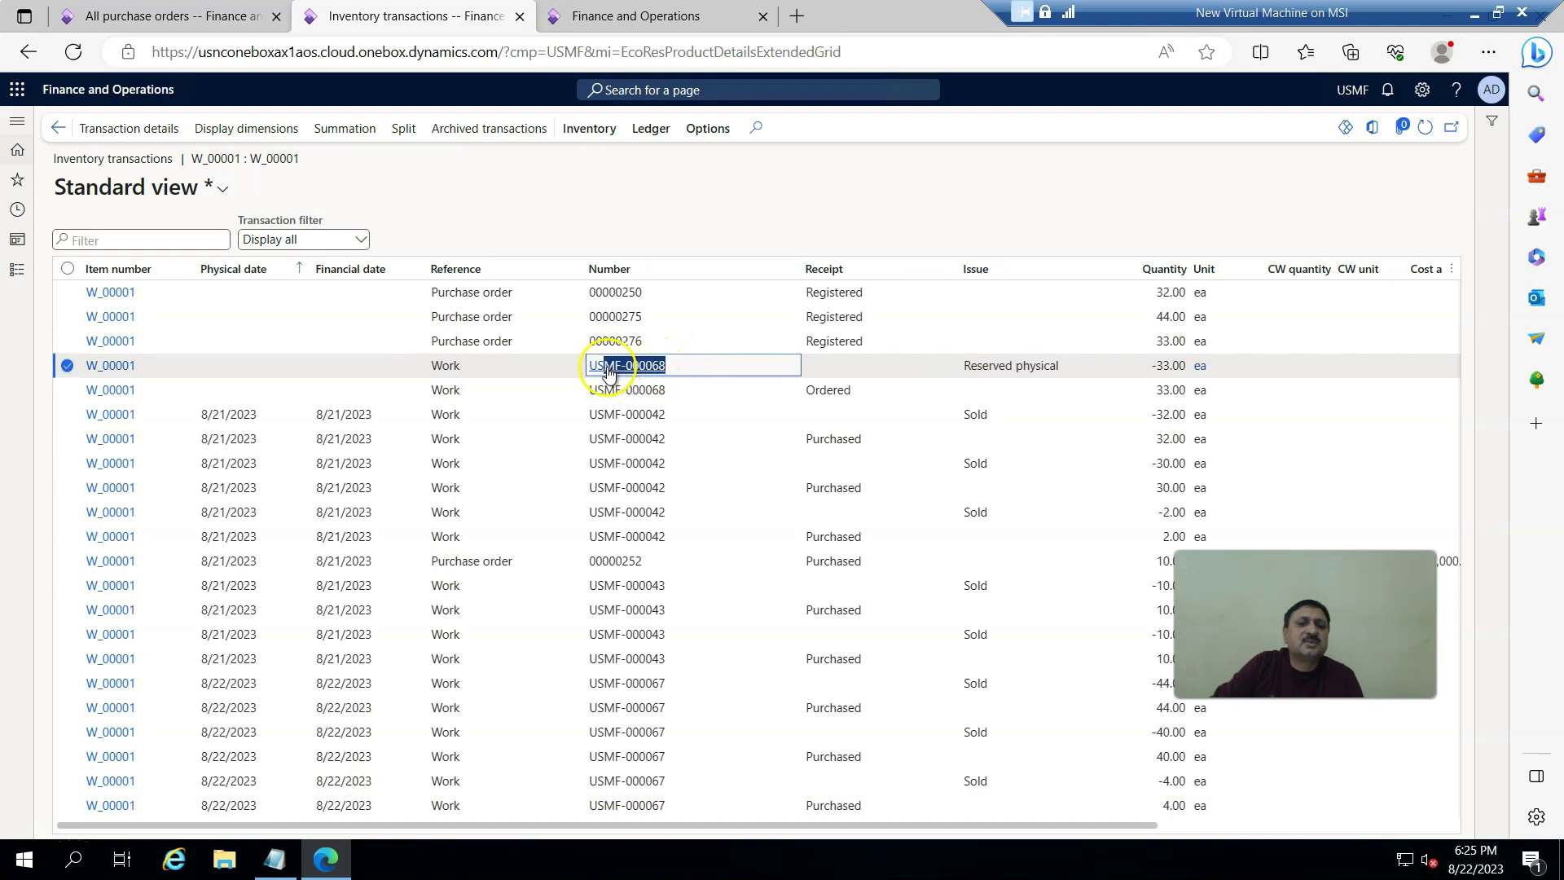
pyautogui.click(758, 683)
pyautogui.moveTo(814, 823); pyautogui.dragTo(461, 814)
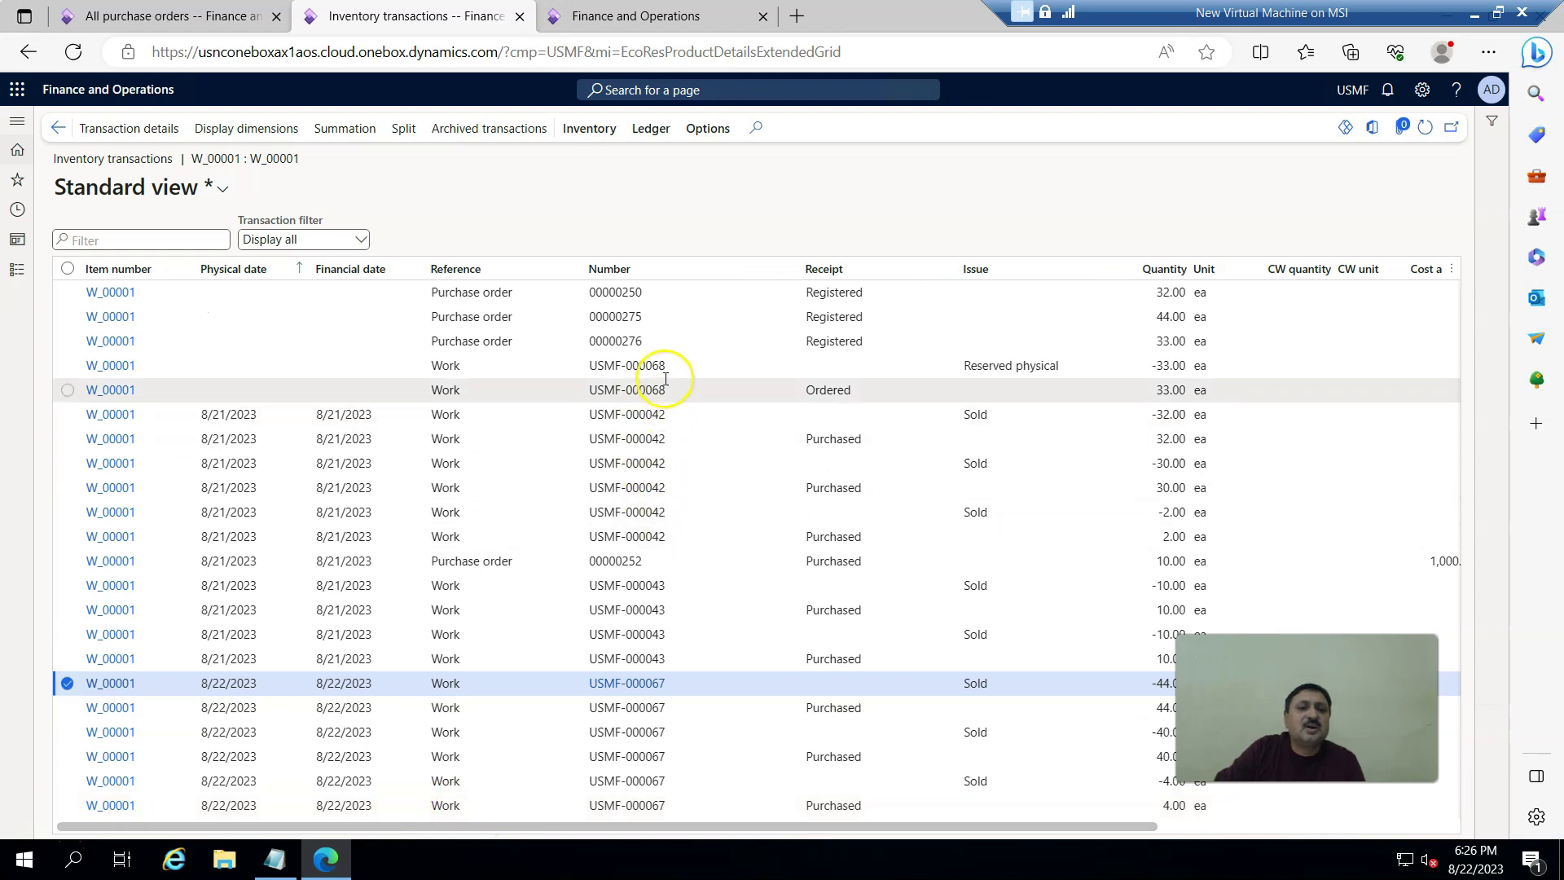
# Step: Filter the inventory transactions by the new work's number and examine the quantities, warehouse and location of its lines
pyautogui.click(627, 366)
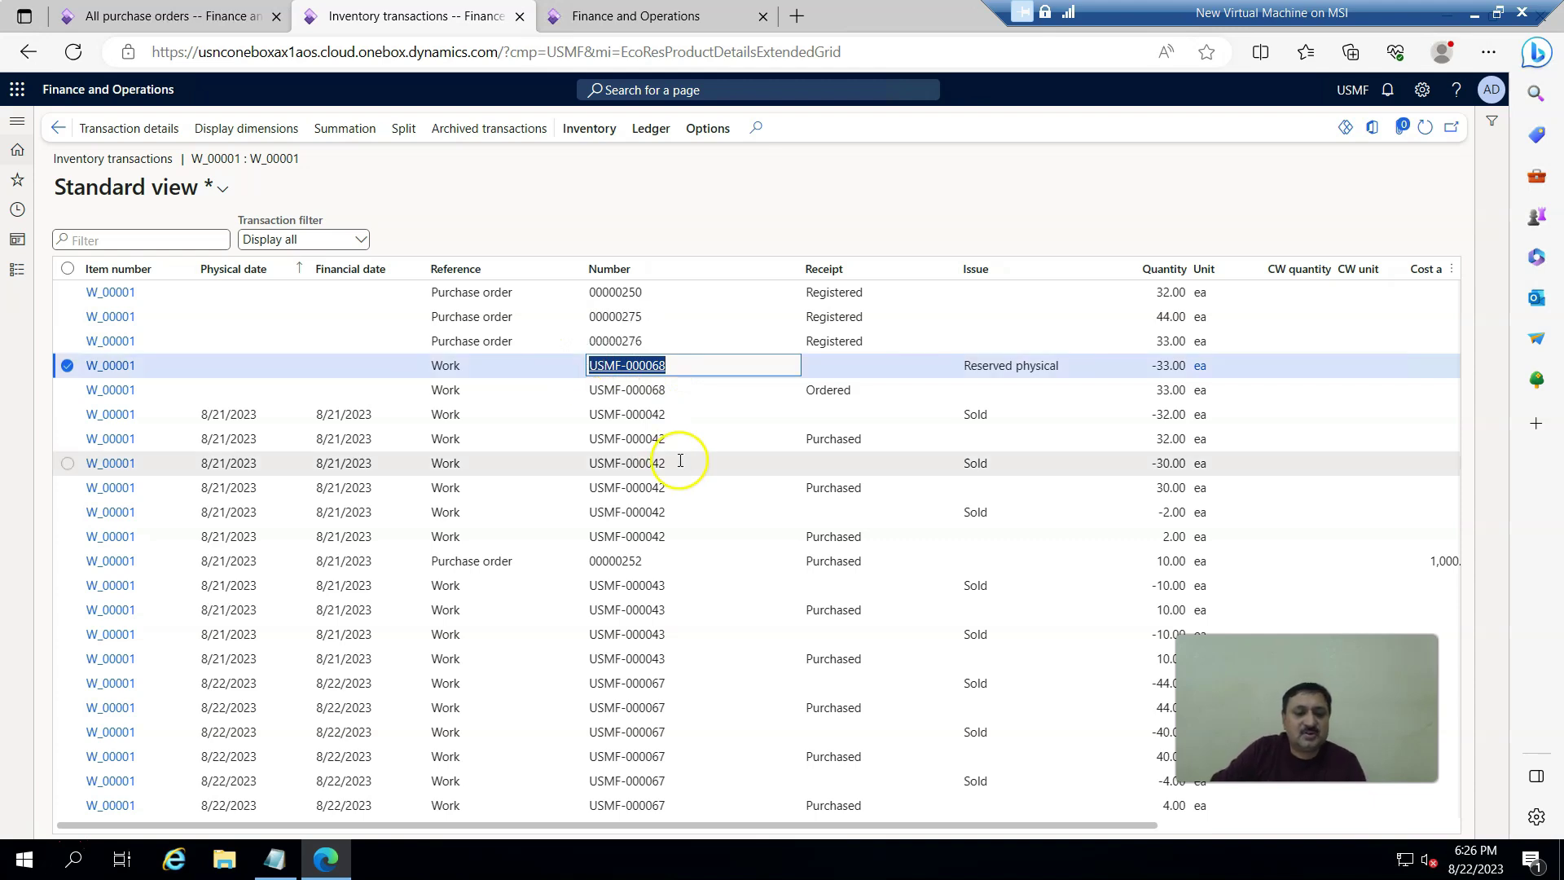
pyautogui.hotkey('alt', 'F3')
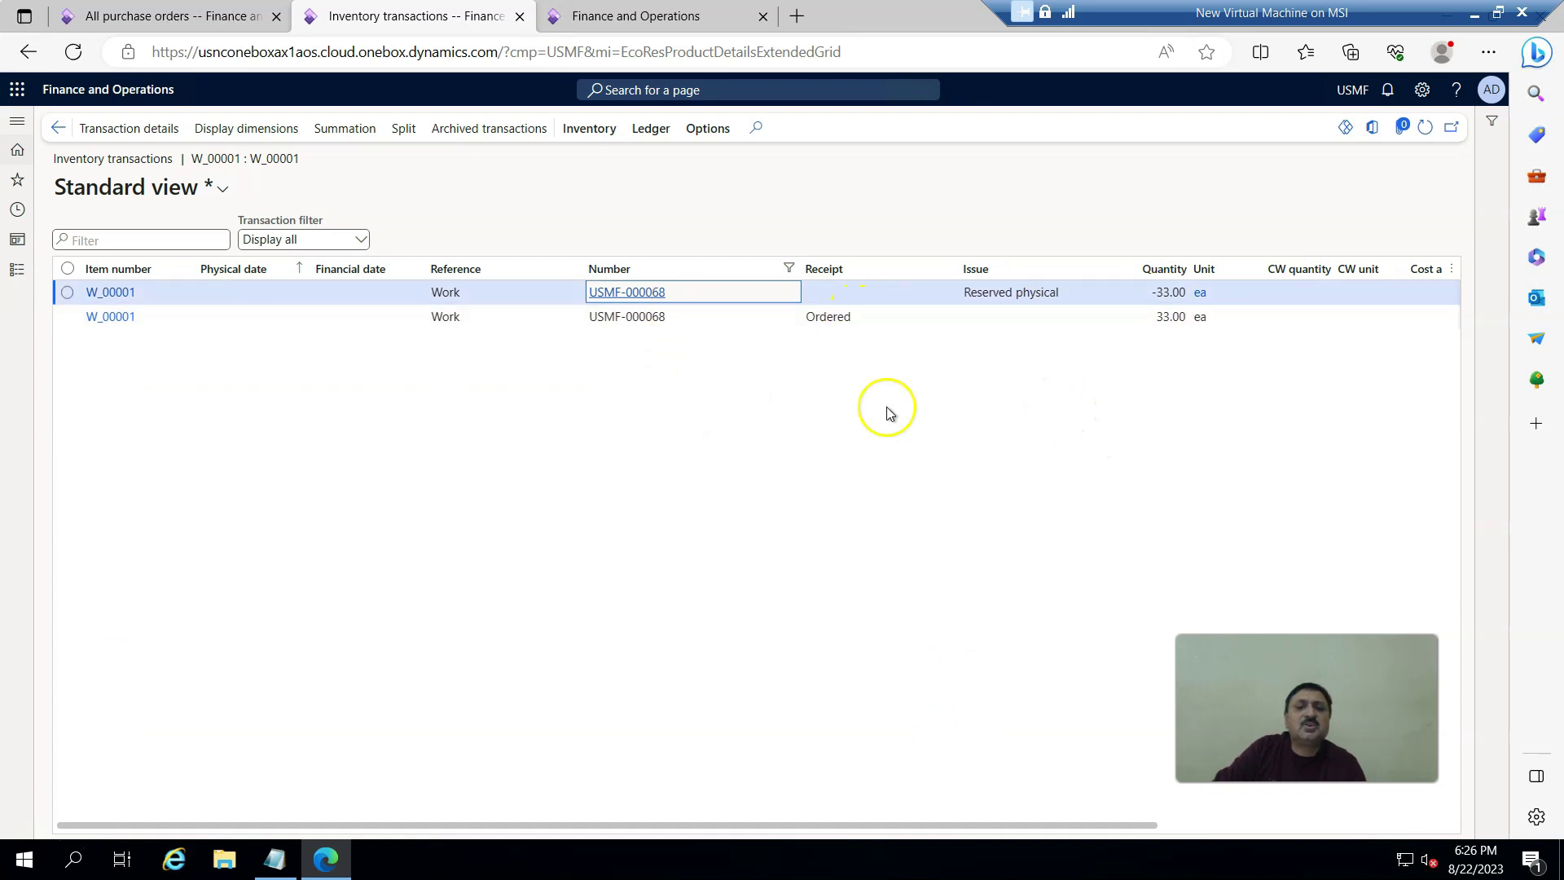
pyautogui.moveTo(883, 826); pyautogui.dragTo(1247, 848)
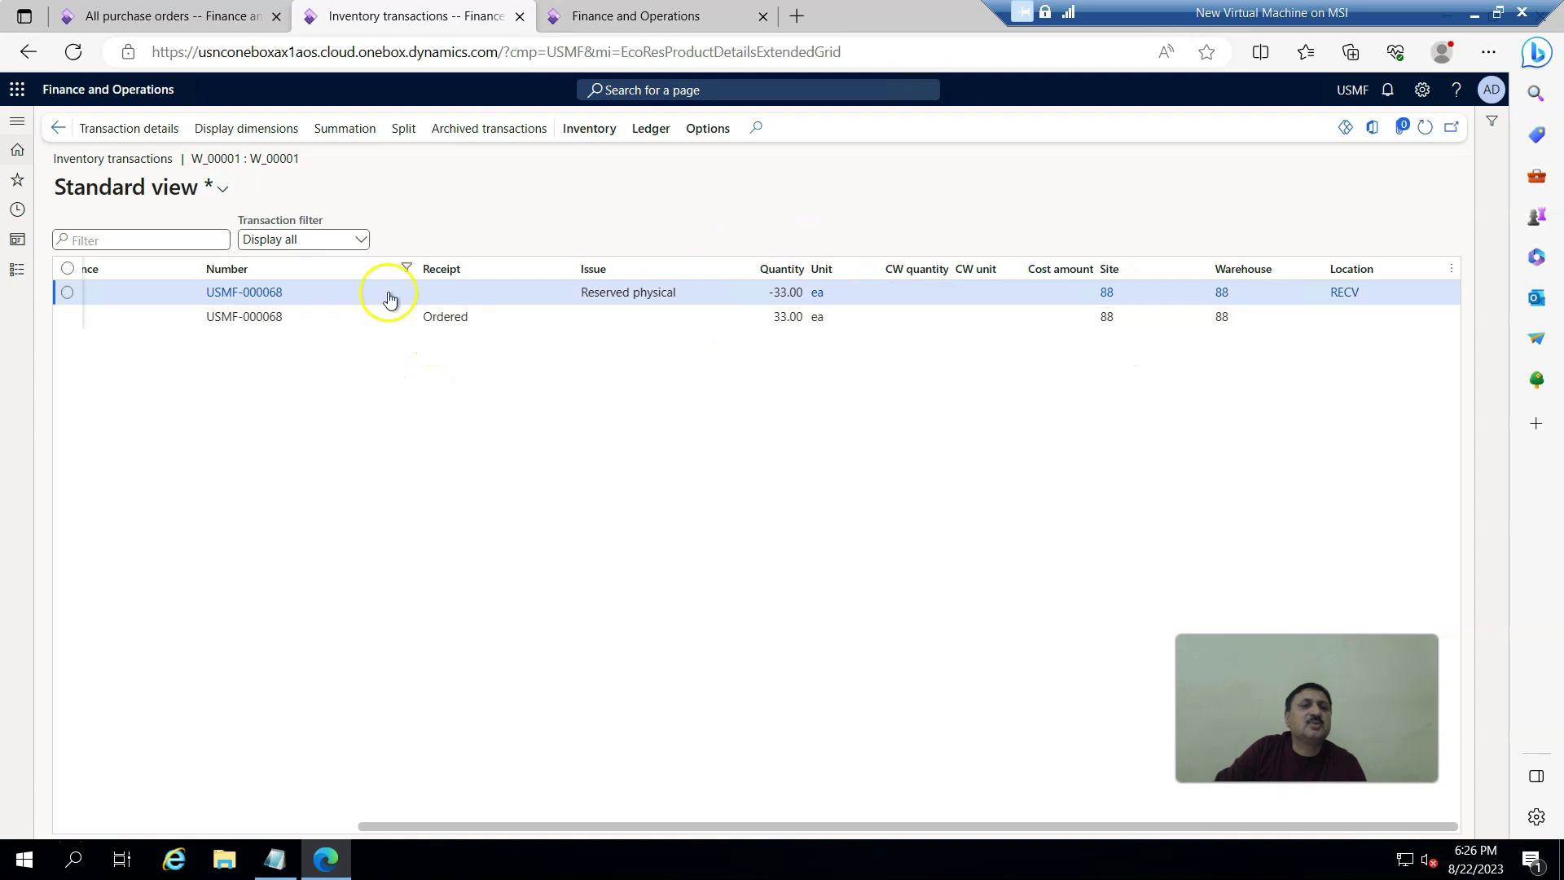
# Step: Clear the work number filter and compare the 33 ea purchase order line with its work lines
pyautogui.click(407, 271)
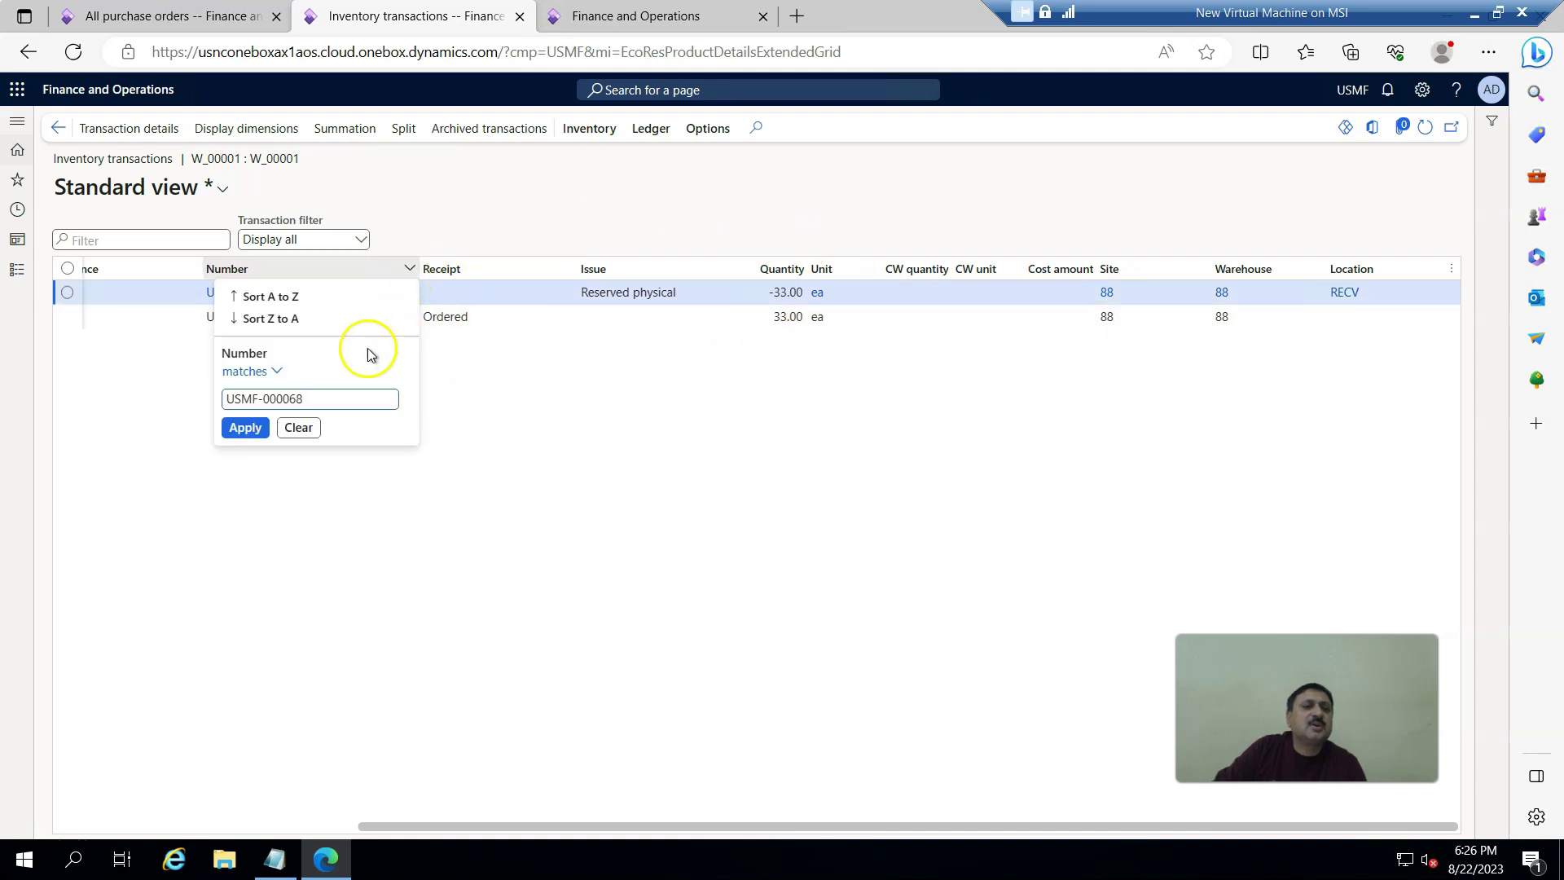
pyautogui.moveTo(319, 402); pyautogui.dragTo(209, 408)
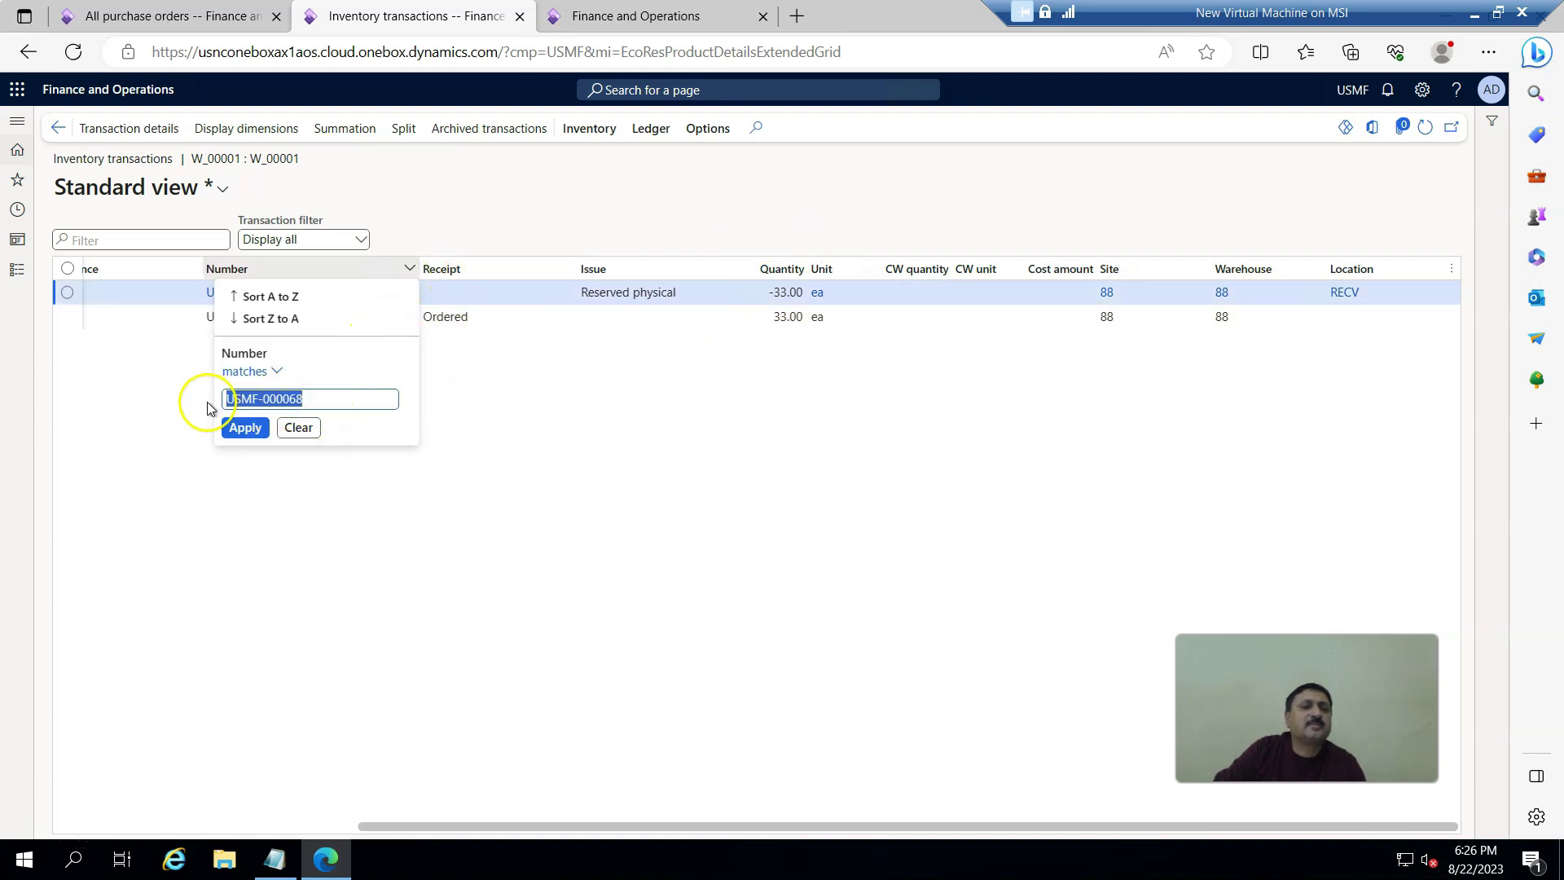
pyautogui.click(297, 428)
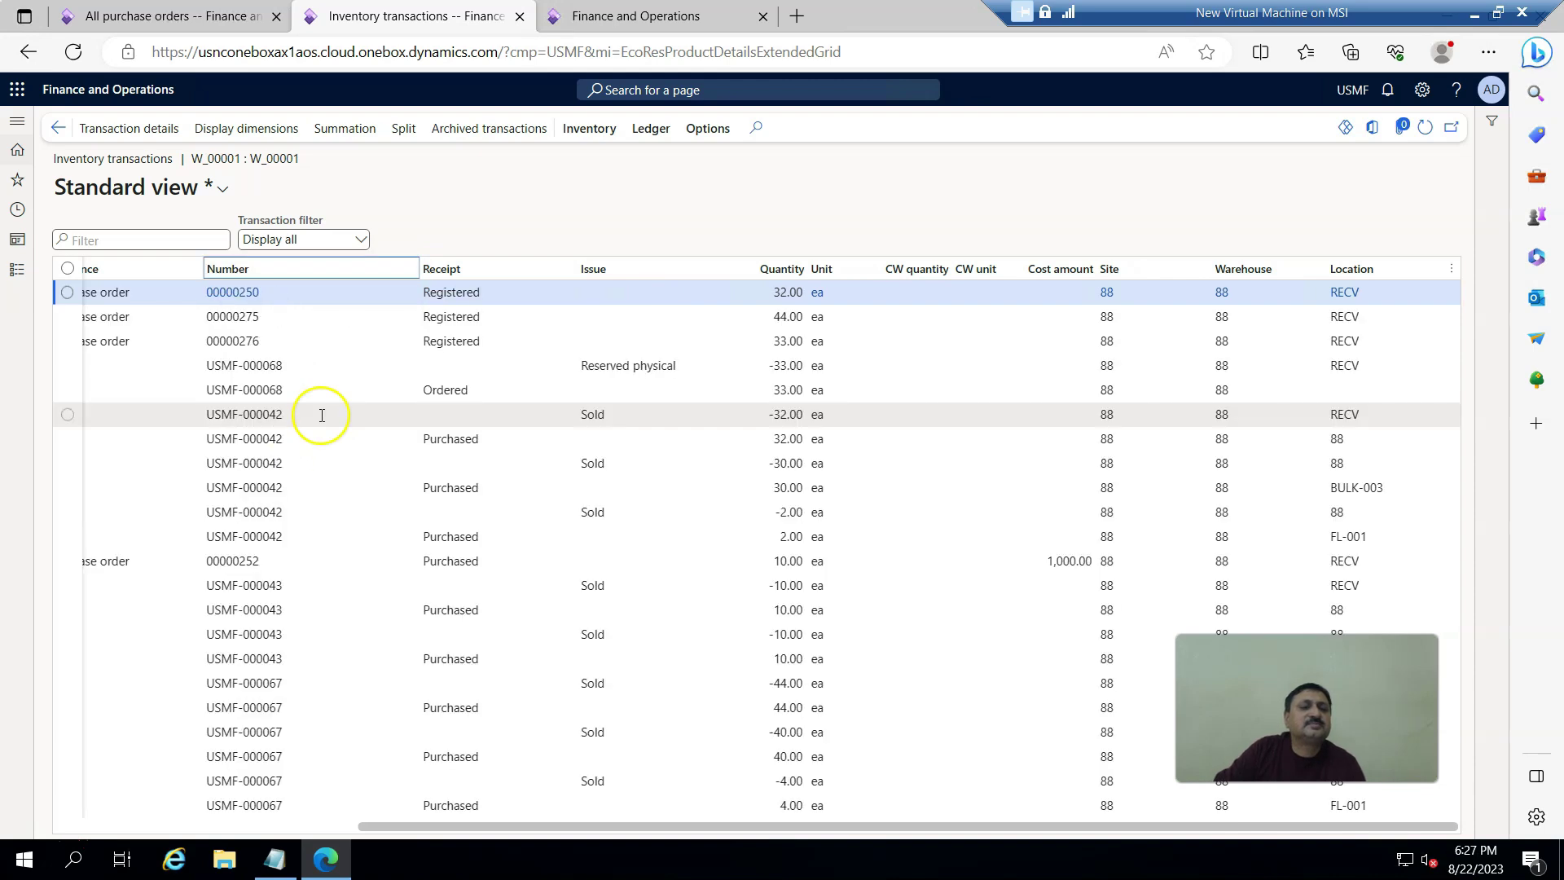
pyautogui.click(268, 341)
pyautogui.click(236, 342)
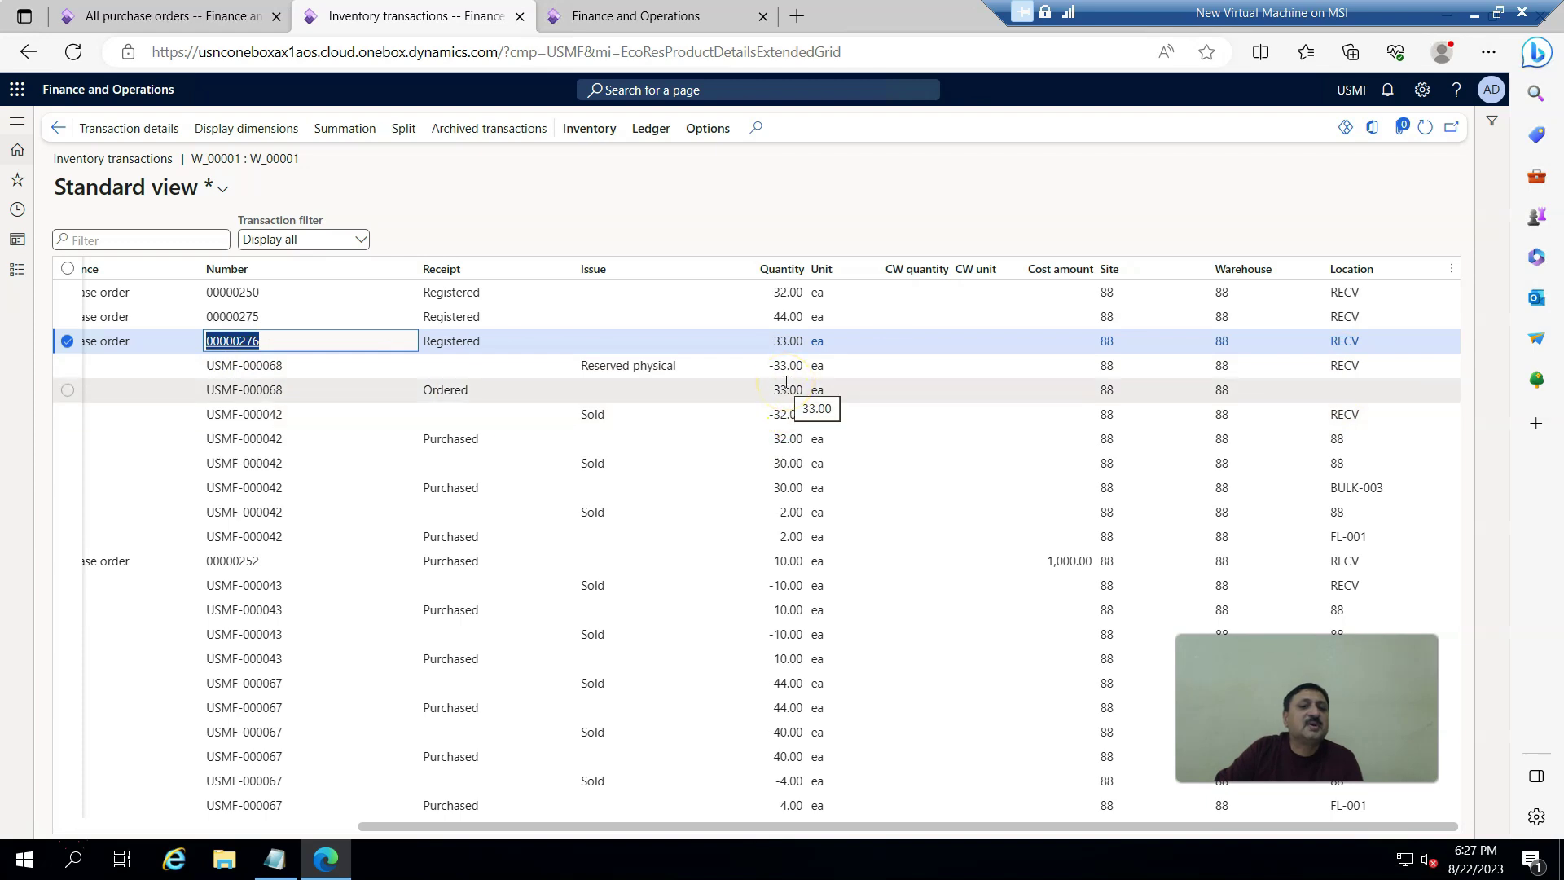
pyautogui.hscroll(-3, 786, 383)
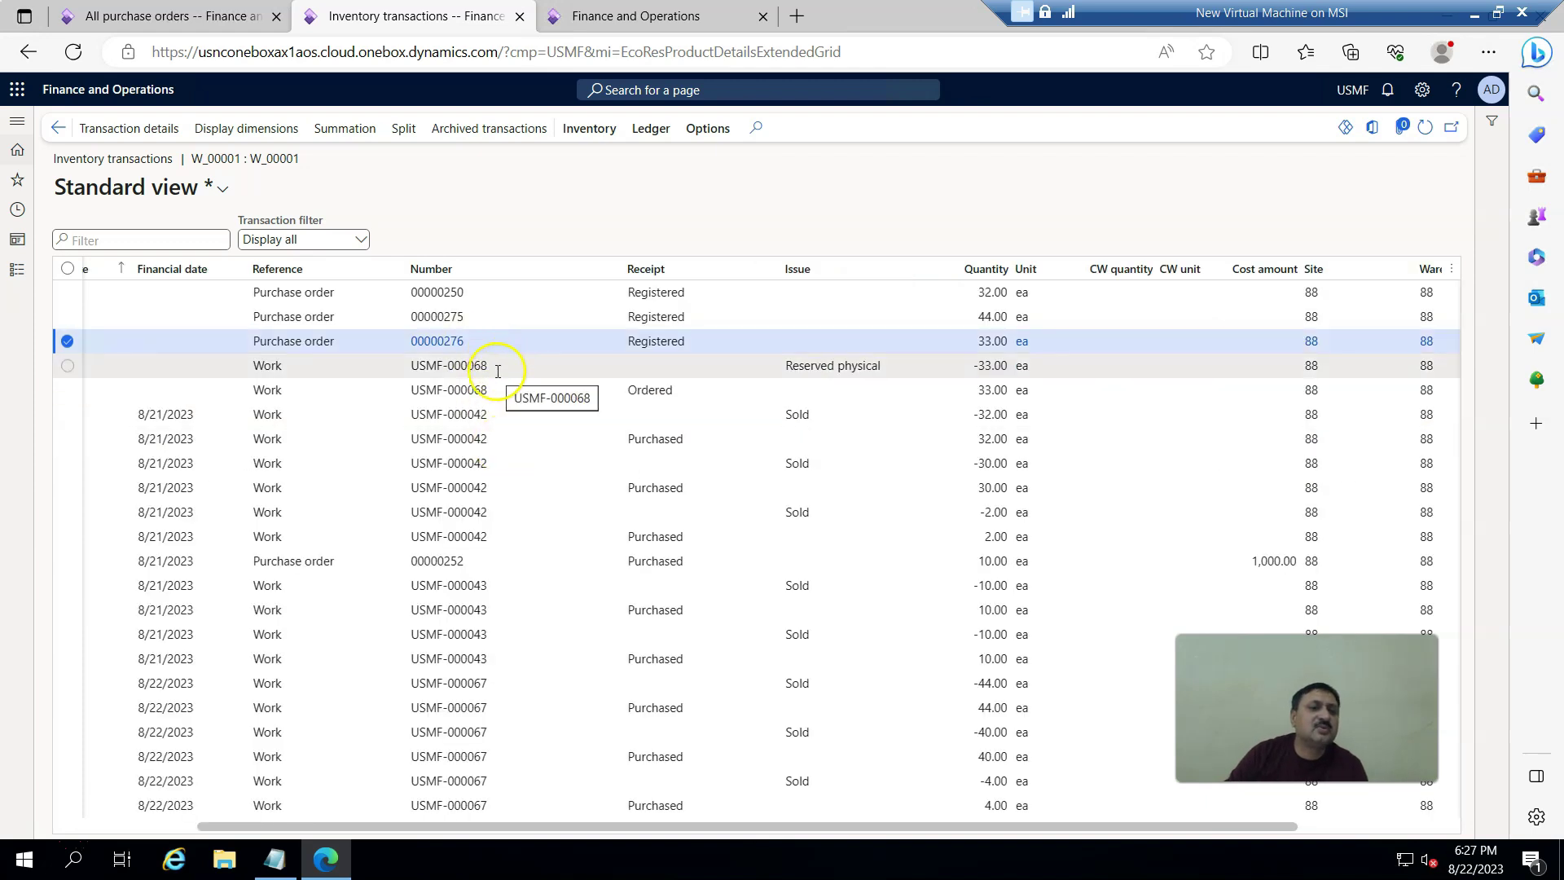
# Step: Select the -33 ea work line and add the License plate dimension to the inventory transactions display
pyautogui.click(515, 372)
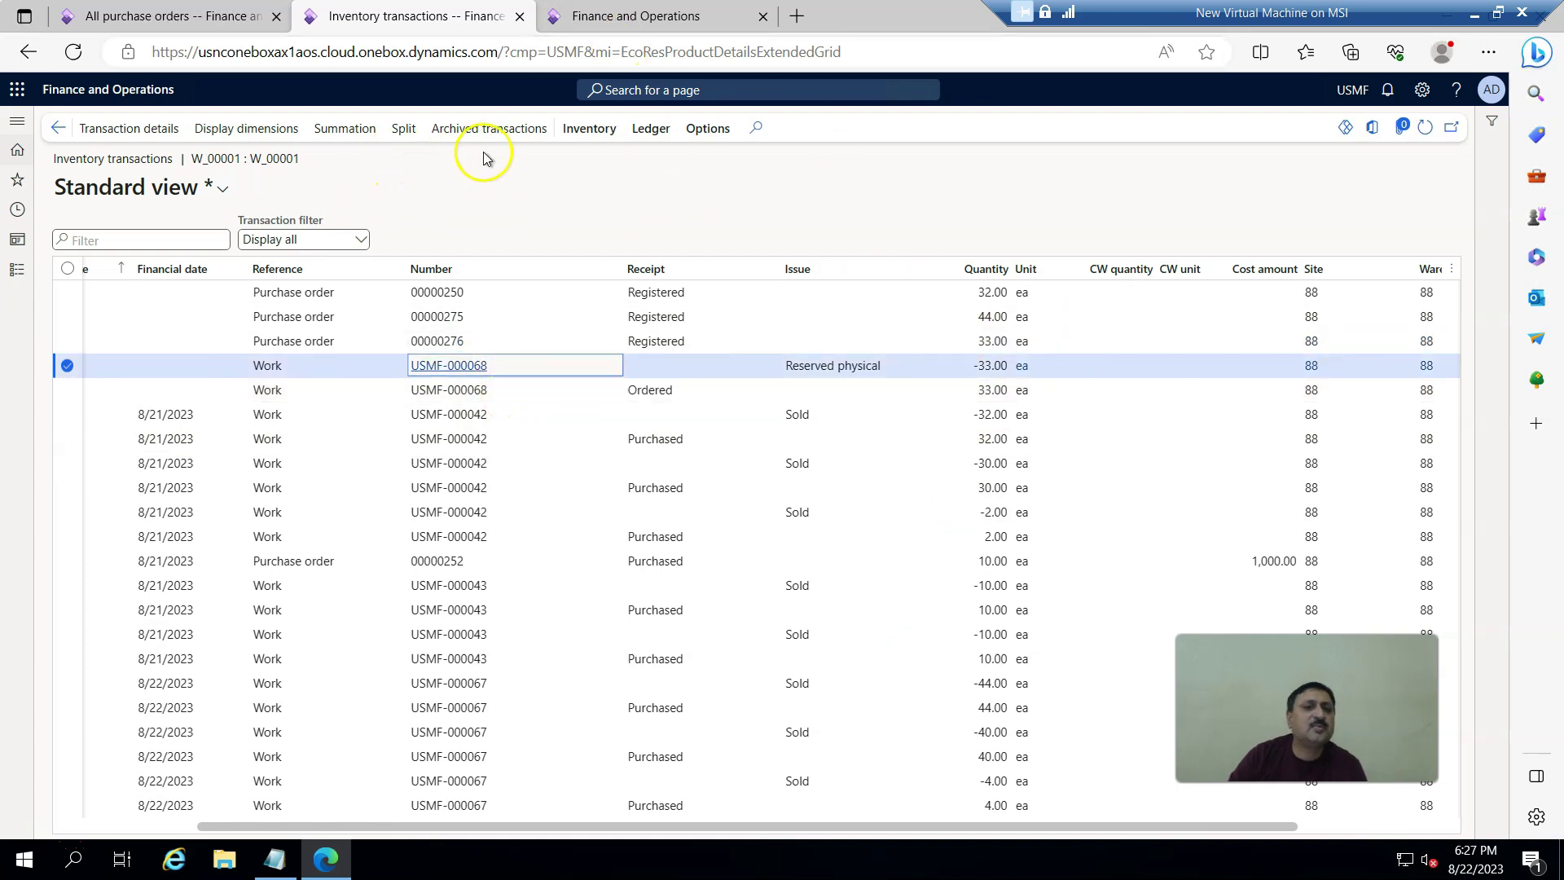
pyautogui.click(220, 131)
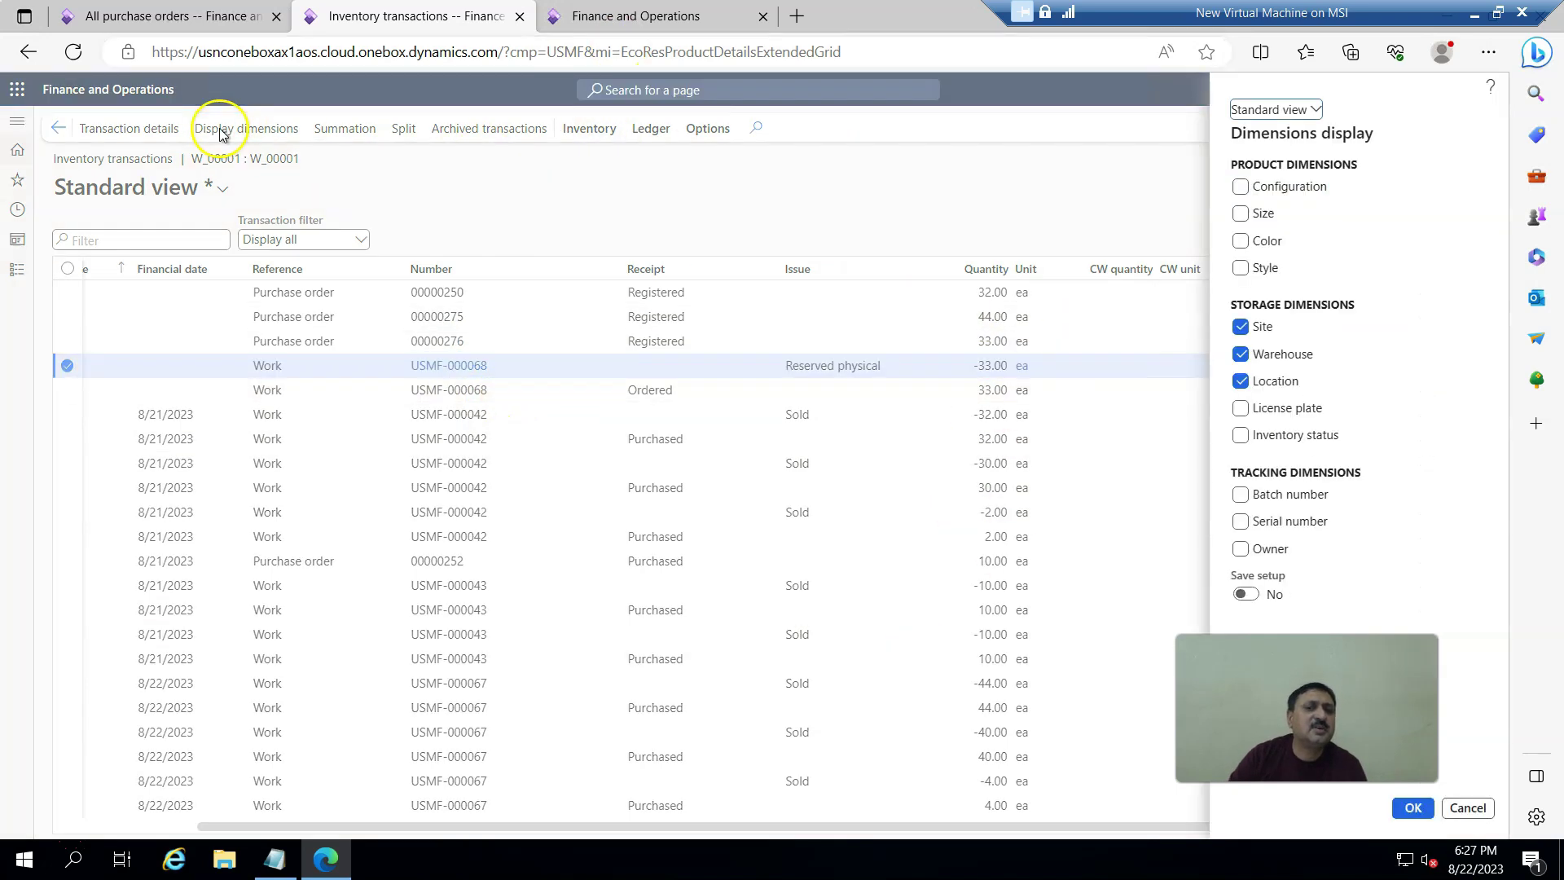
pyautogui.click(1419, 372)
pyautogui.moveTo(1394, 380)
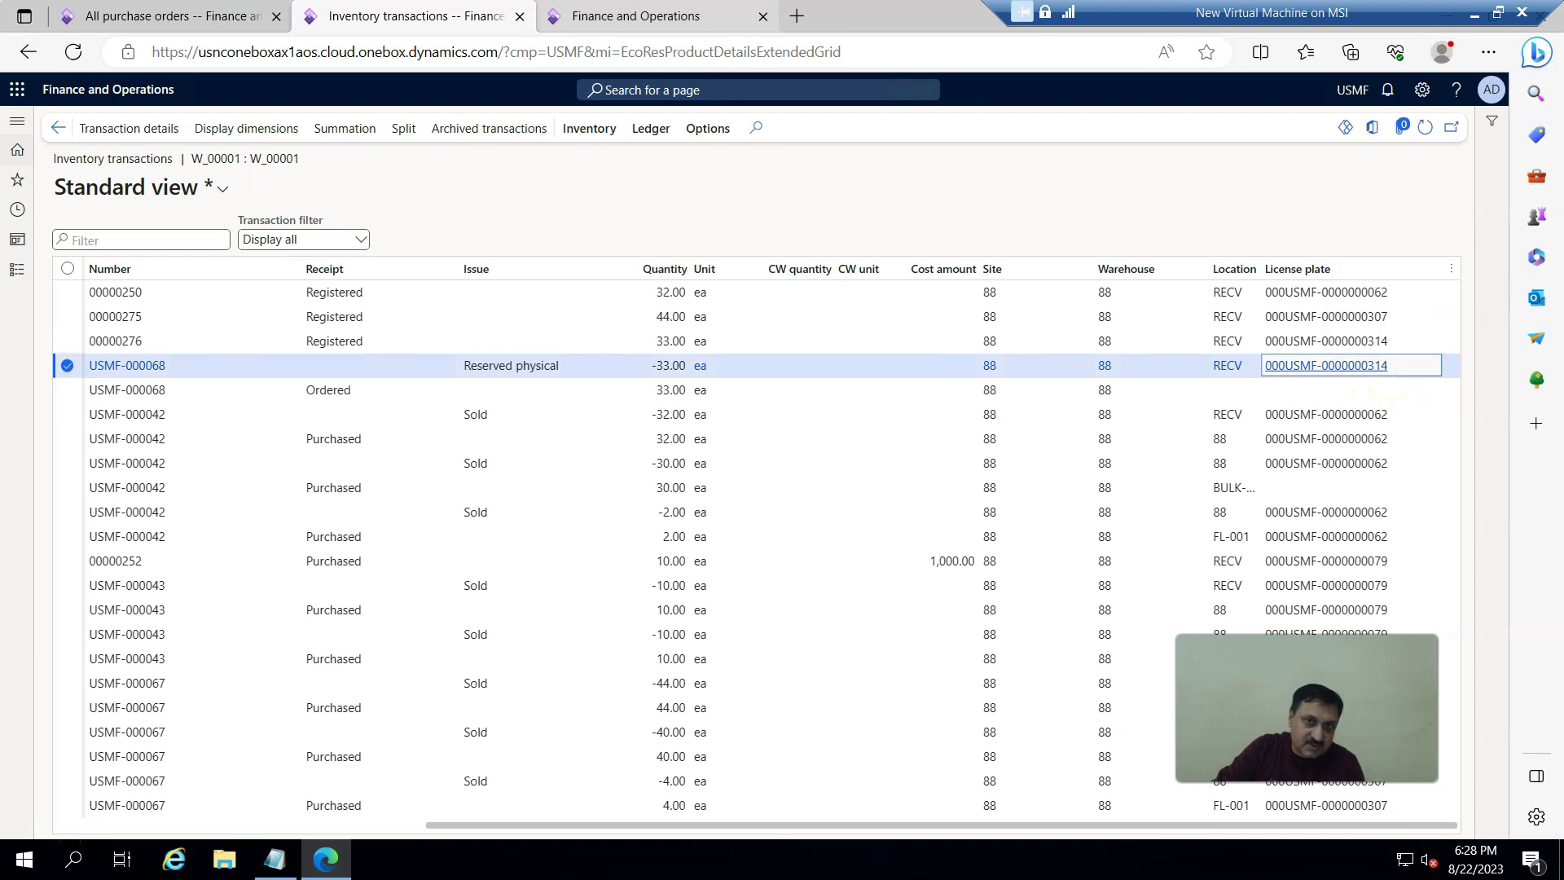
# Step: Leave purchase order item receiving on the mobile device and start the PO-PUT activity
pyautogui.click(636, 15)
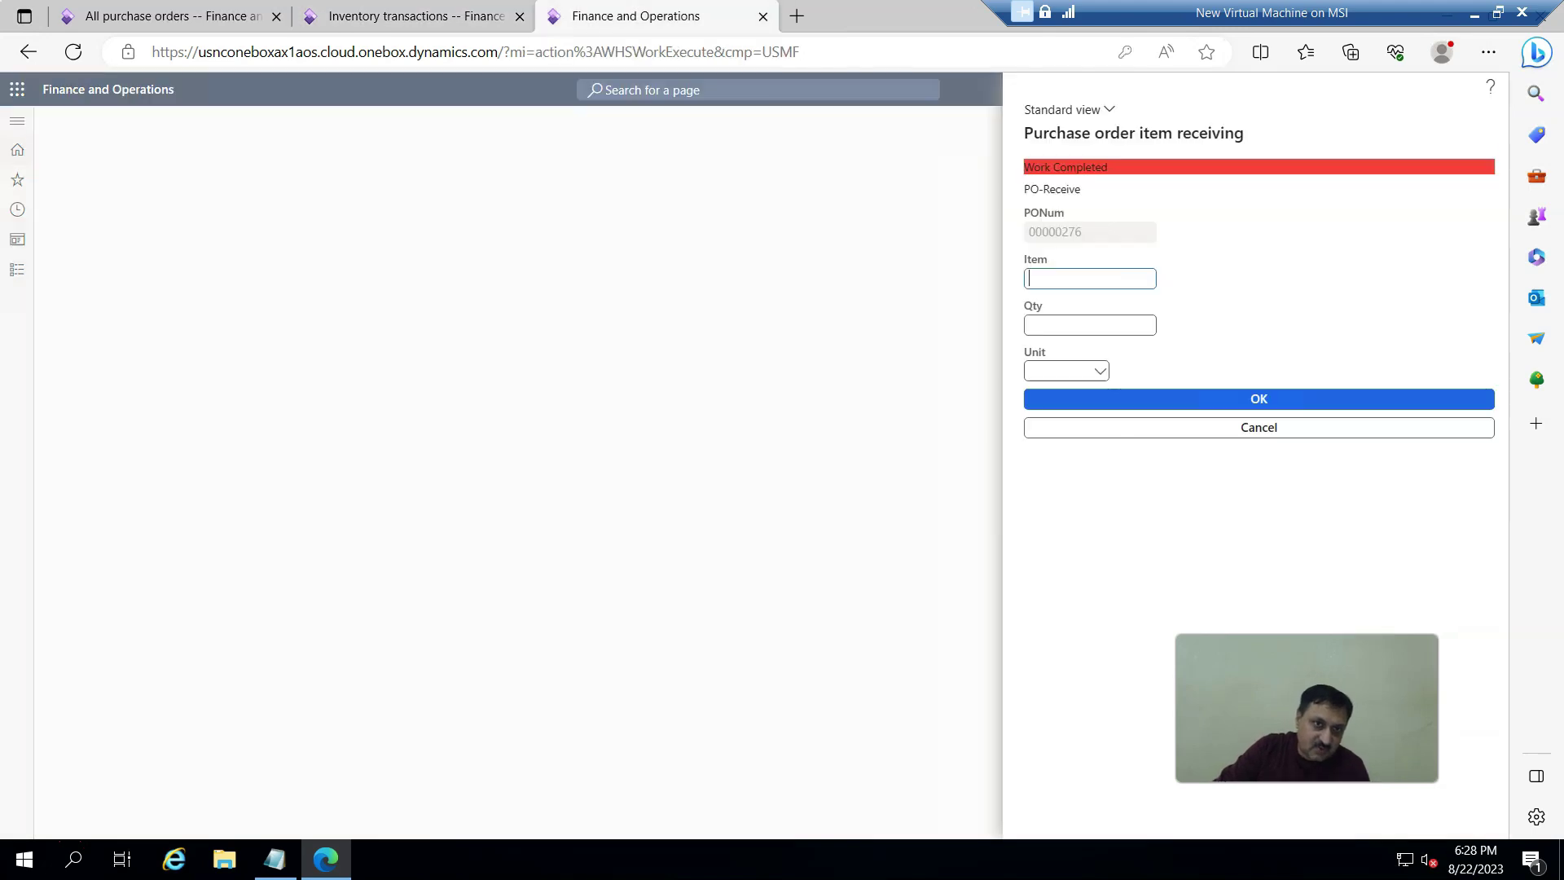
pyautogui.click(1212, 428)
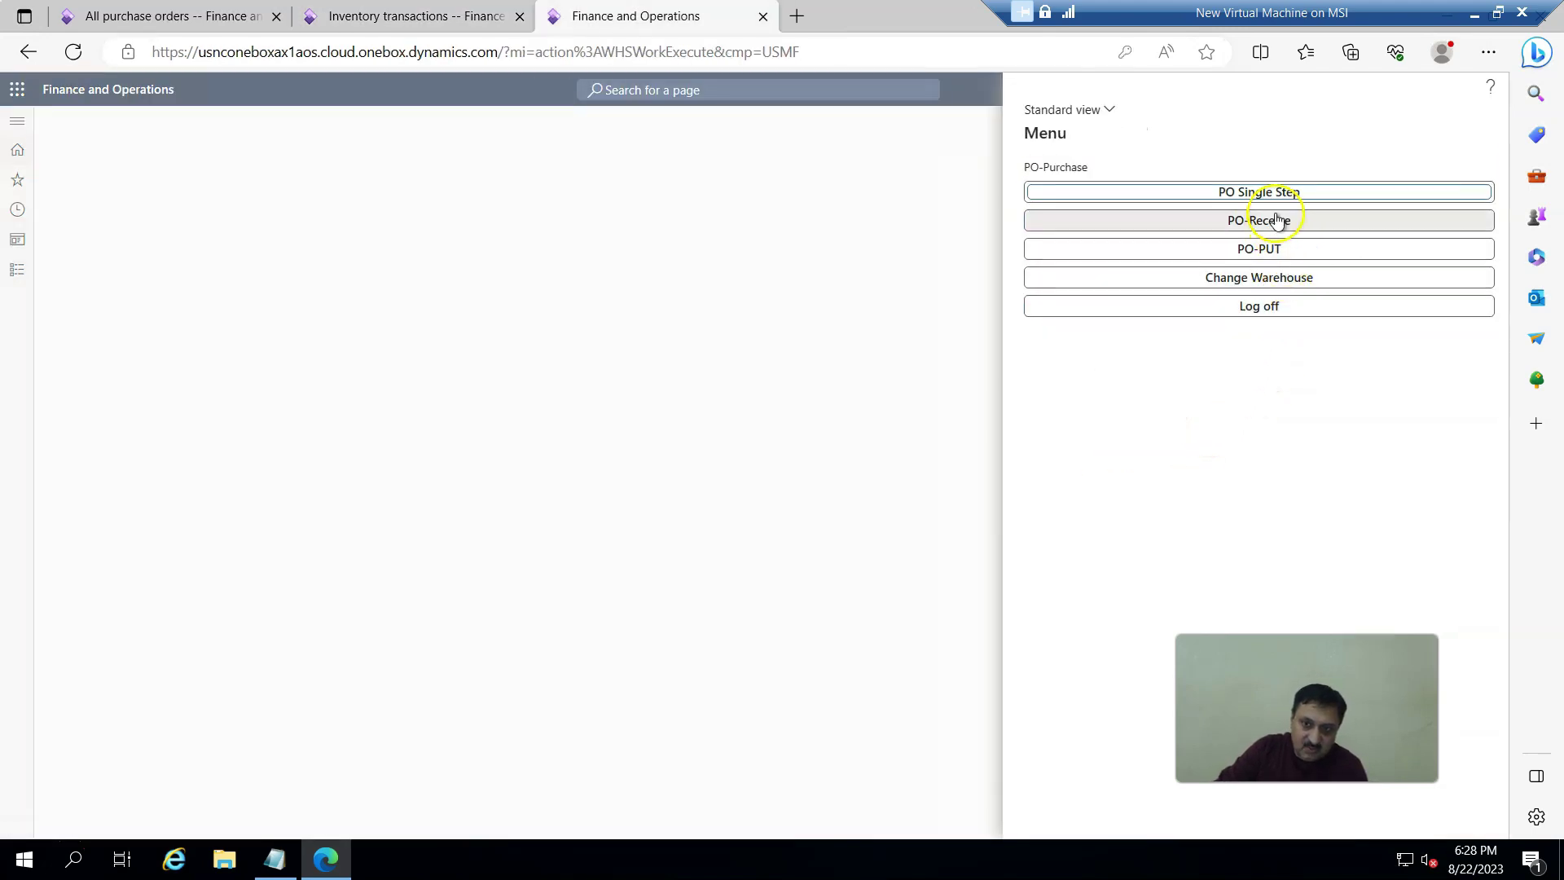
pyautogui.click(1285, 250)
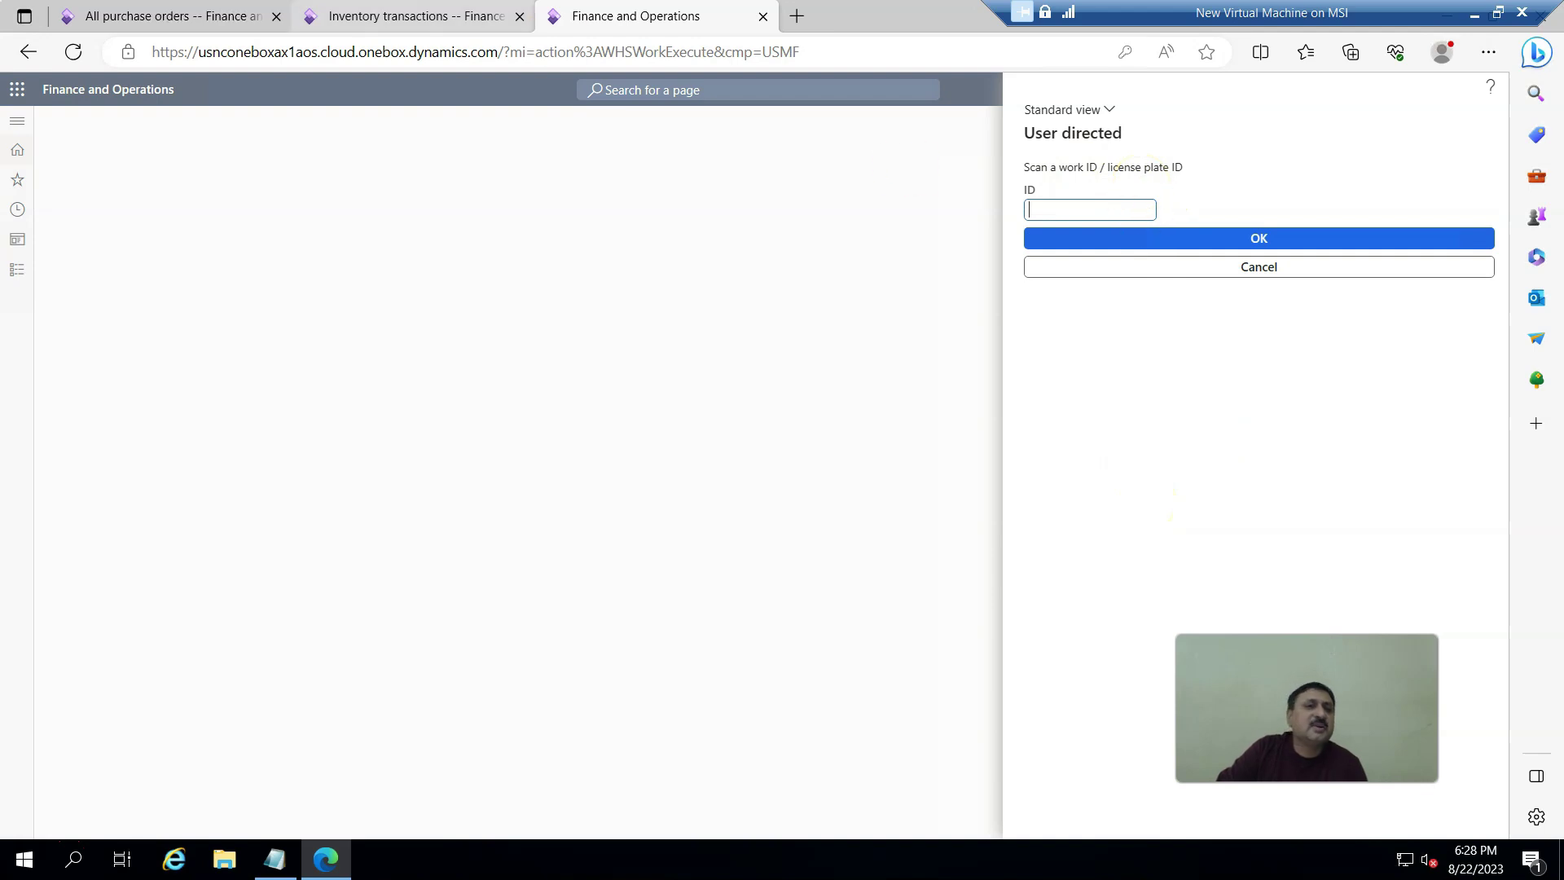
pyautogui.click(183, 16)
pyautogui.click(412, 17)
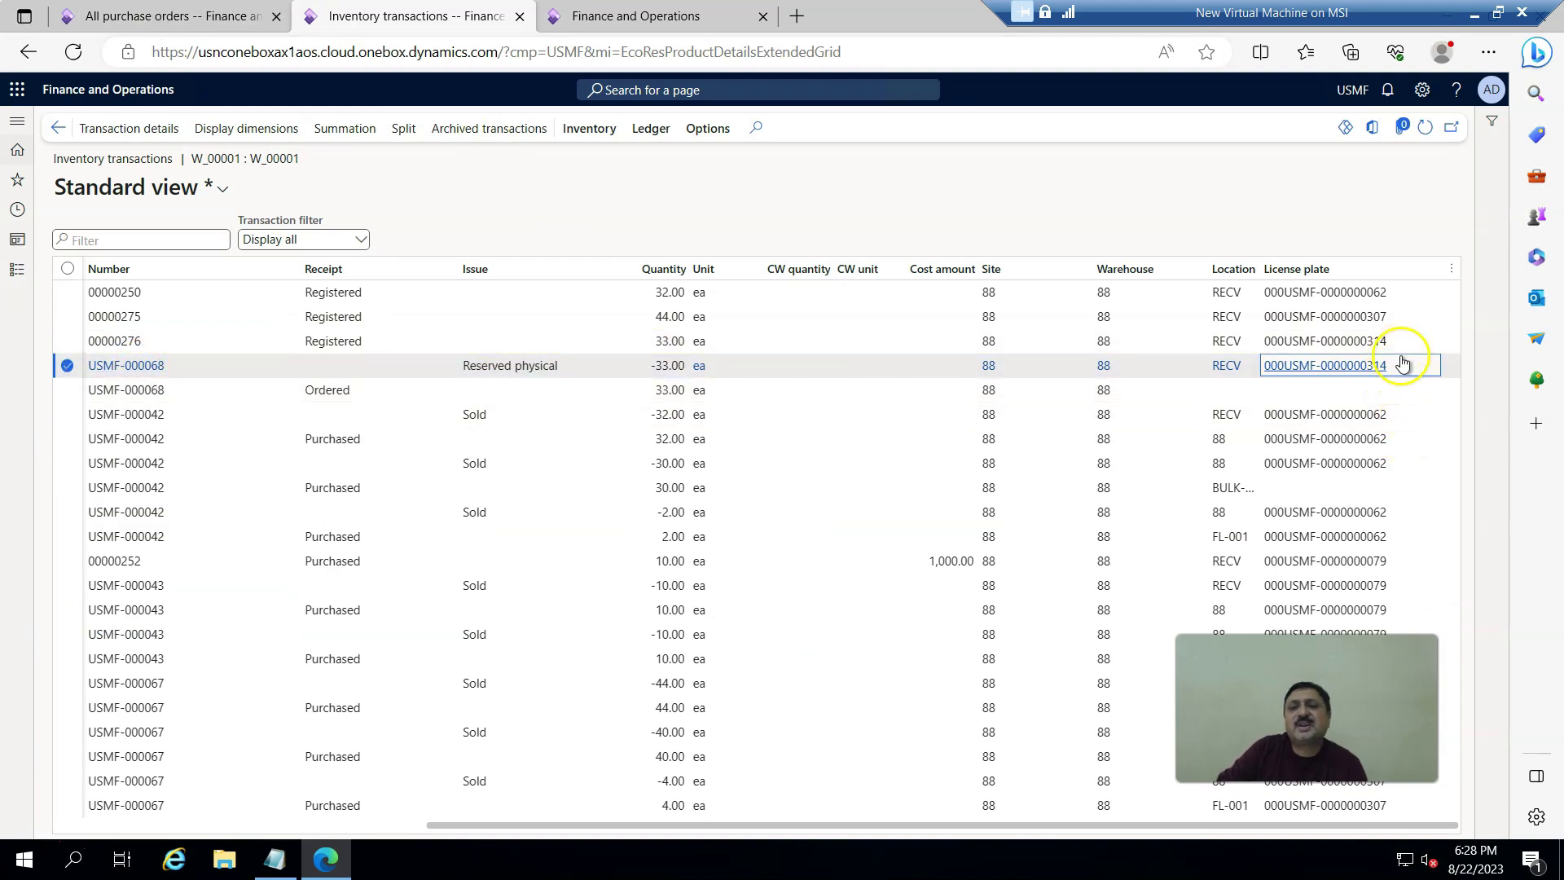
pyautogui.moveTo(1405, 369); pyautogui.dragTo(1252, 365)
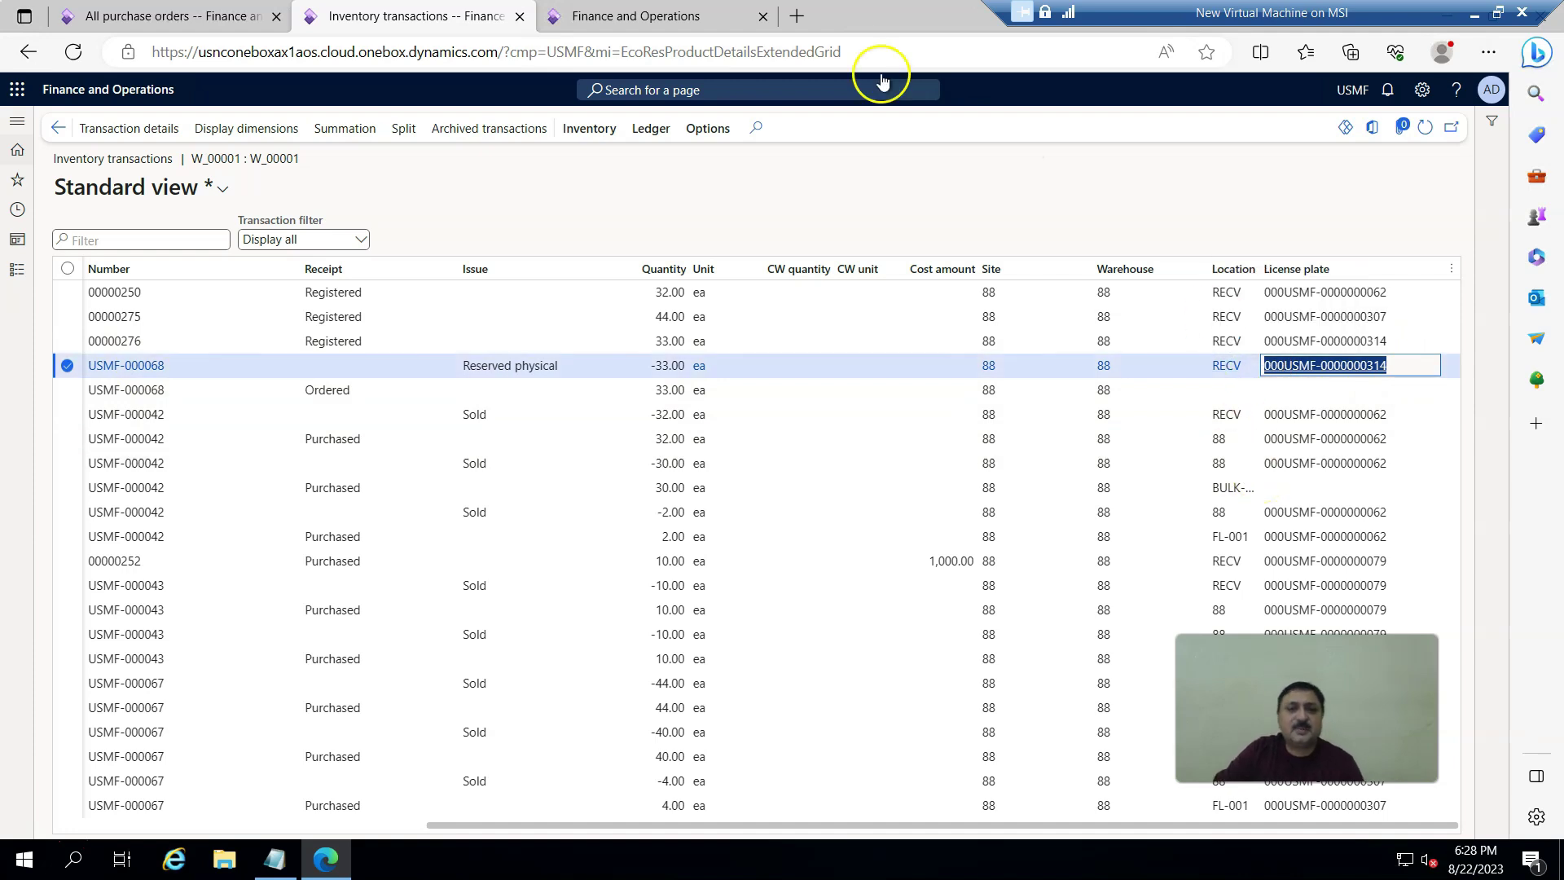
pyautogui.click(687, 16)
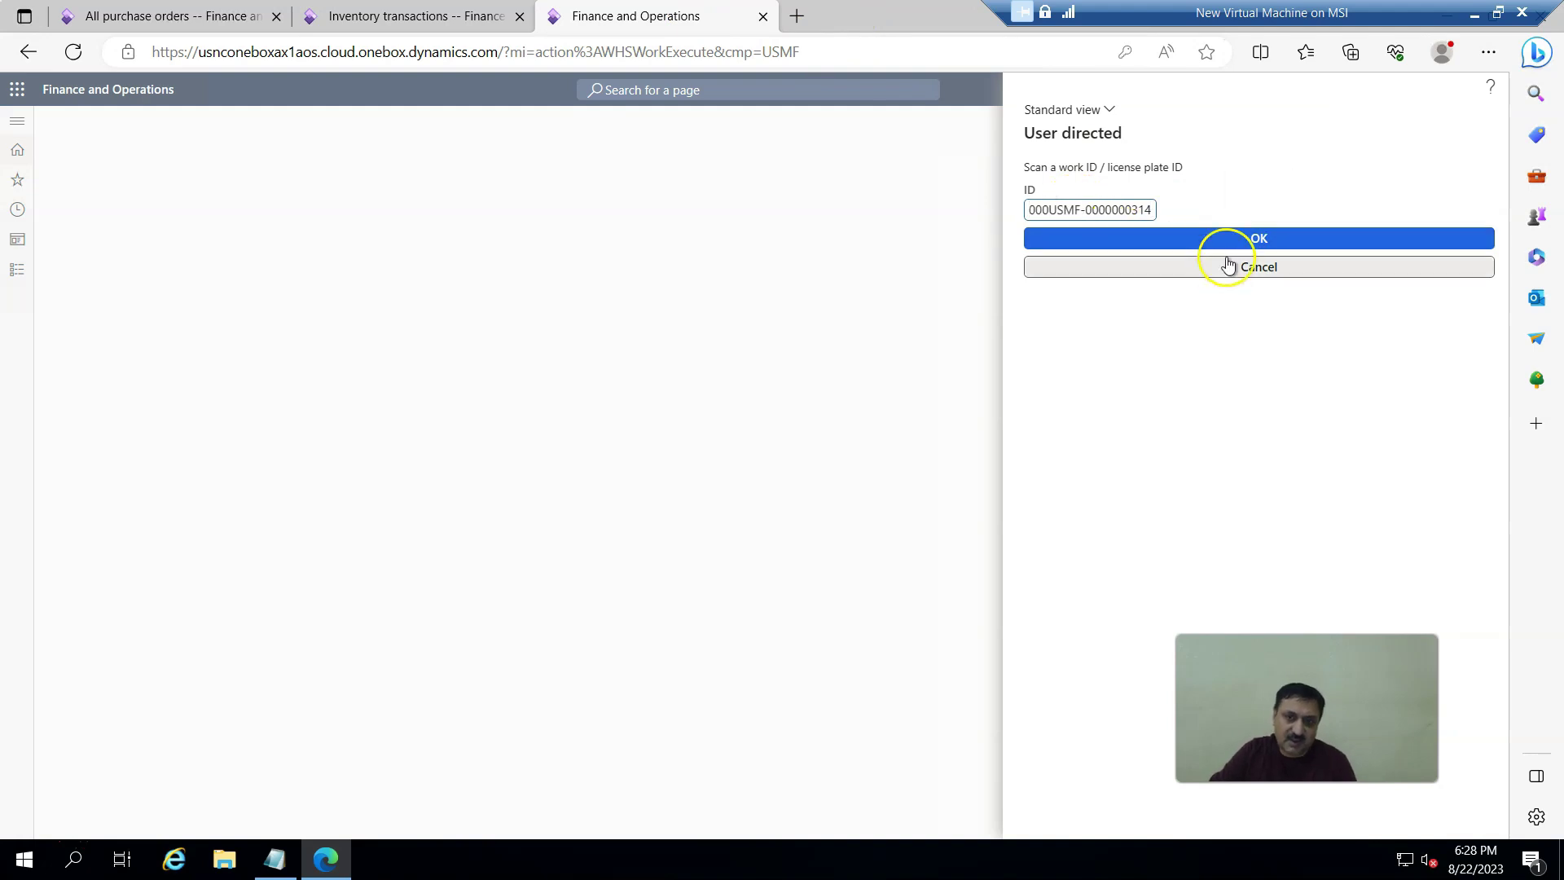
pyautogui.click(1247, 238)
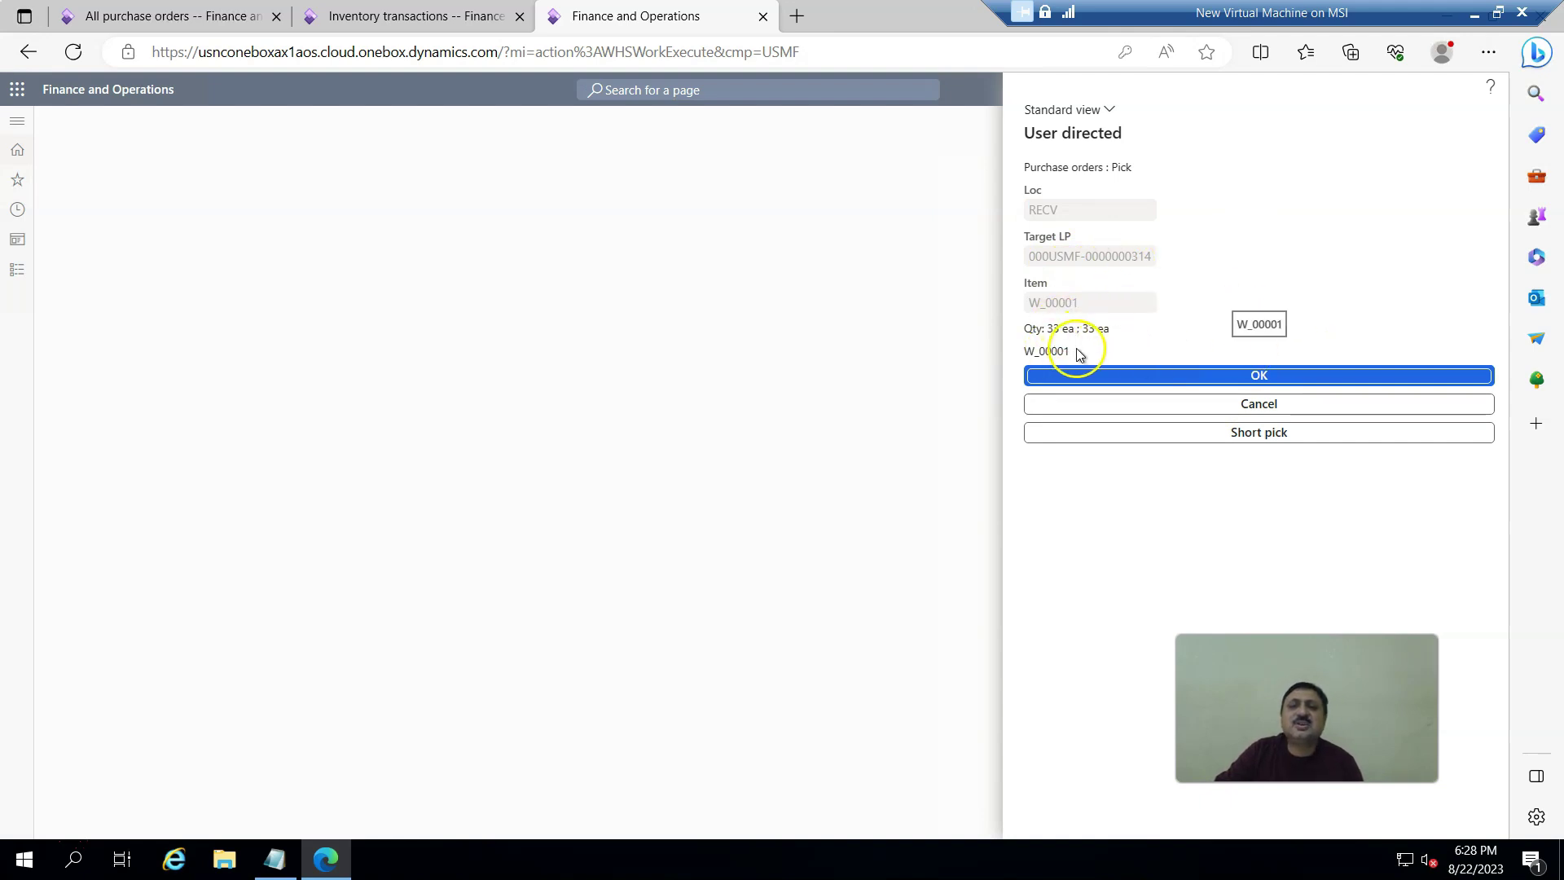
# Step: Confirm the 33 ea pick from RECV, the 30 ea put to BULK-003 and the 3 ea put to FL-001
pyautogui.click(1219, 377)
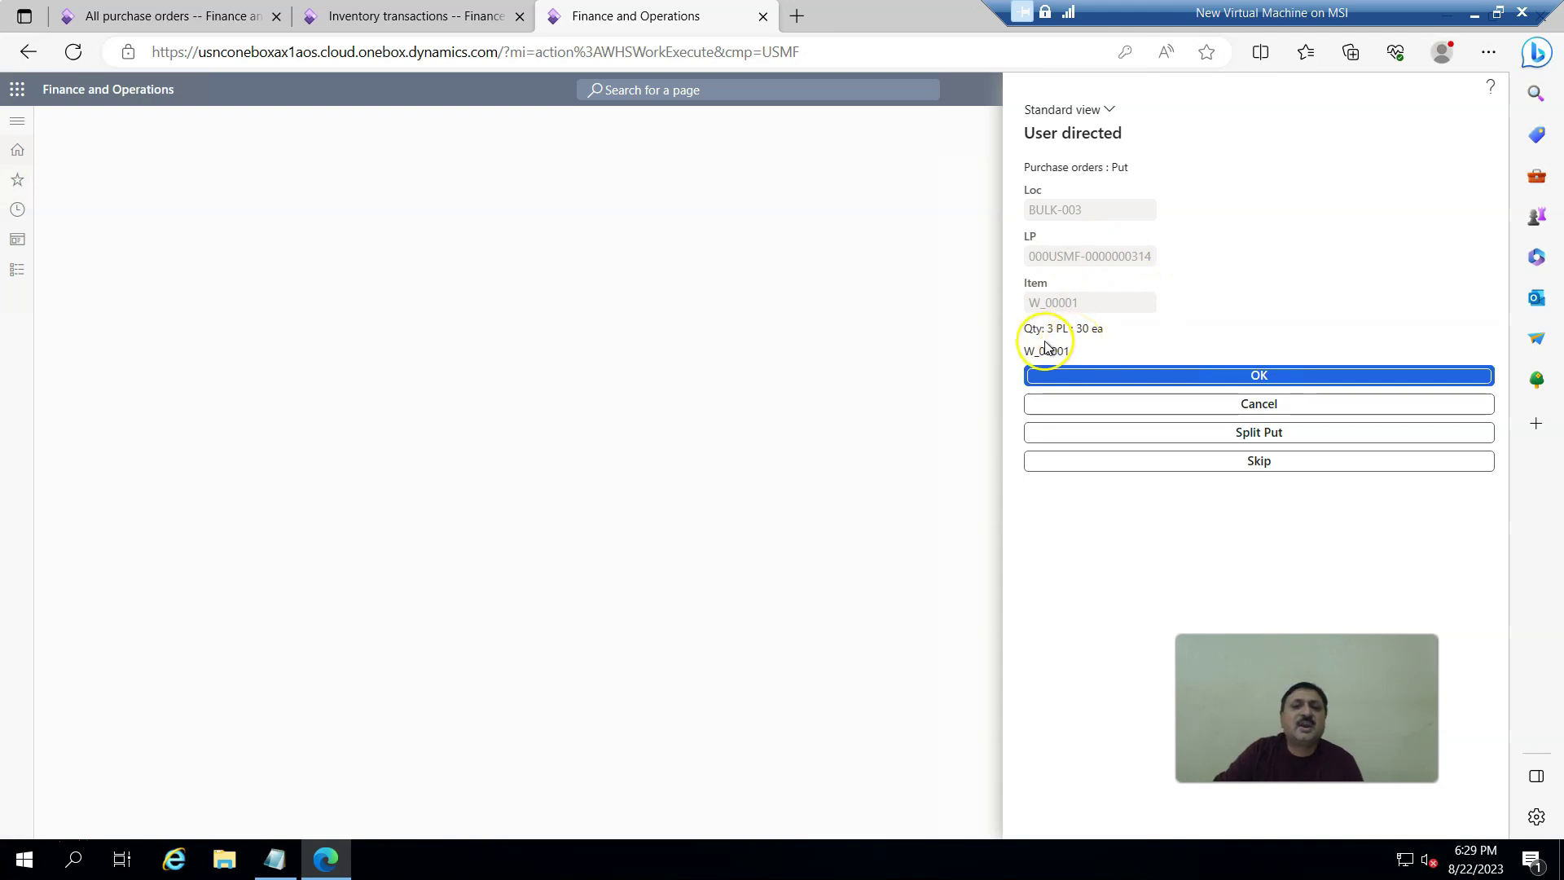
pyautogui.click(1185, 377)
pyautogui.click(1186, 376)
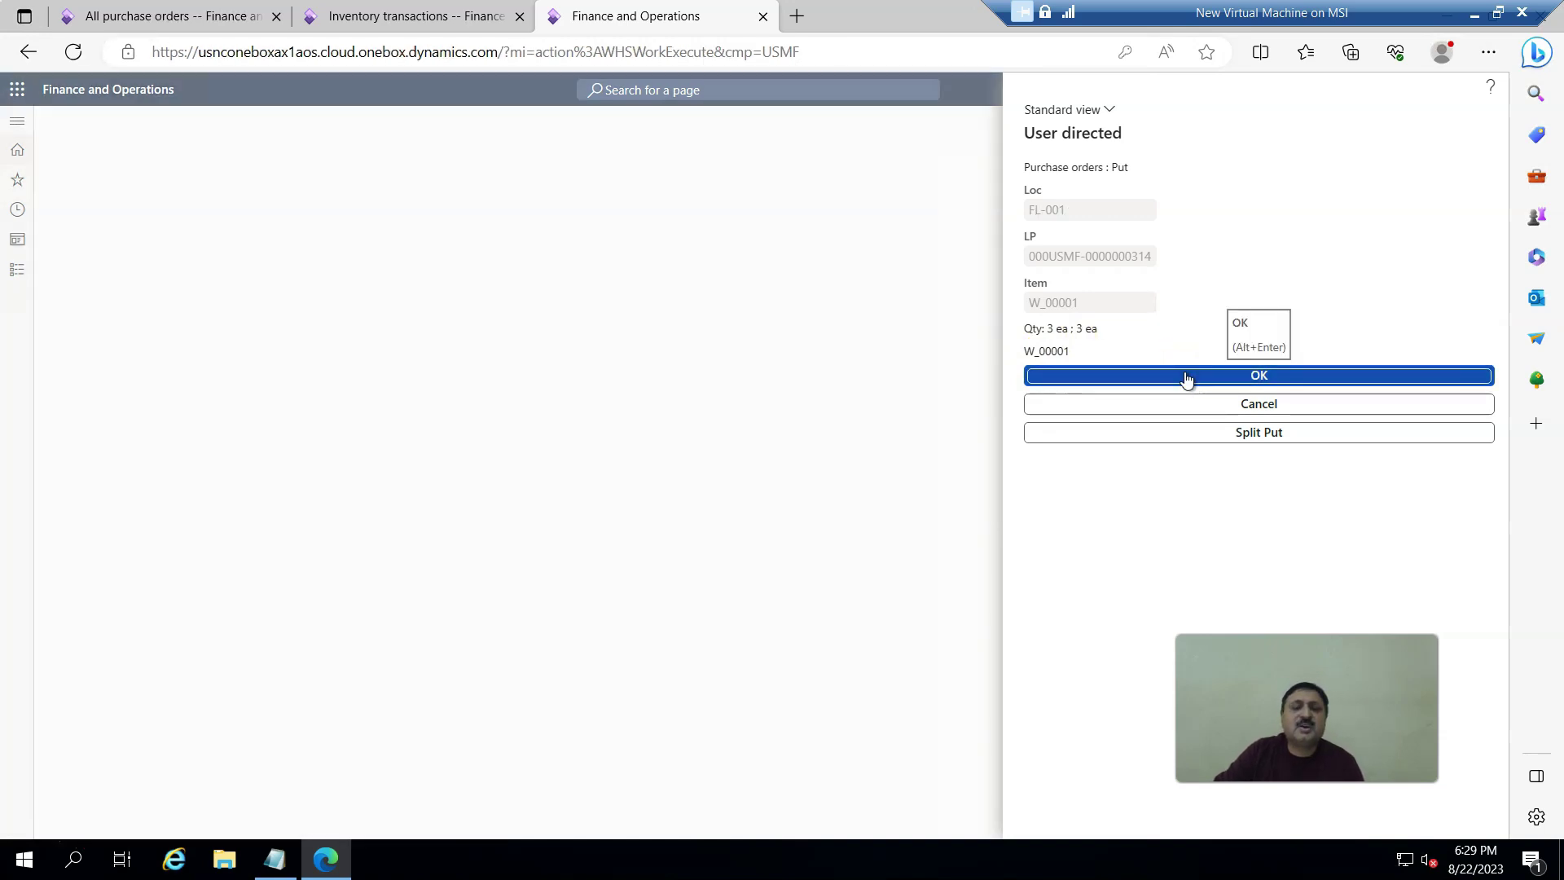
pyautogui.click(1157, 377)
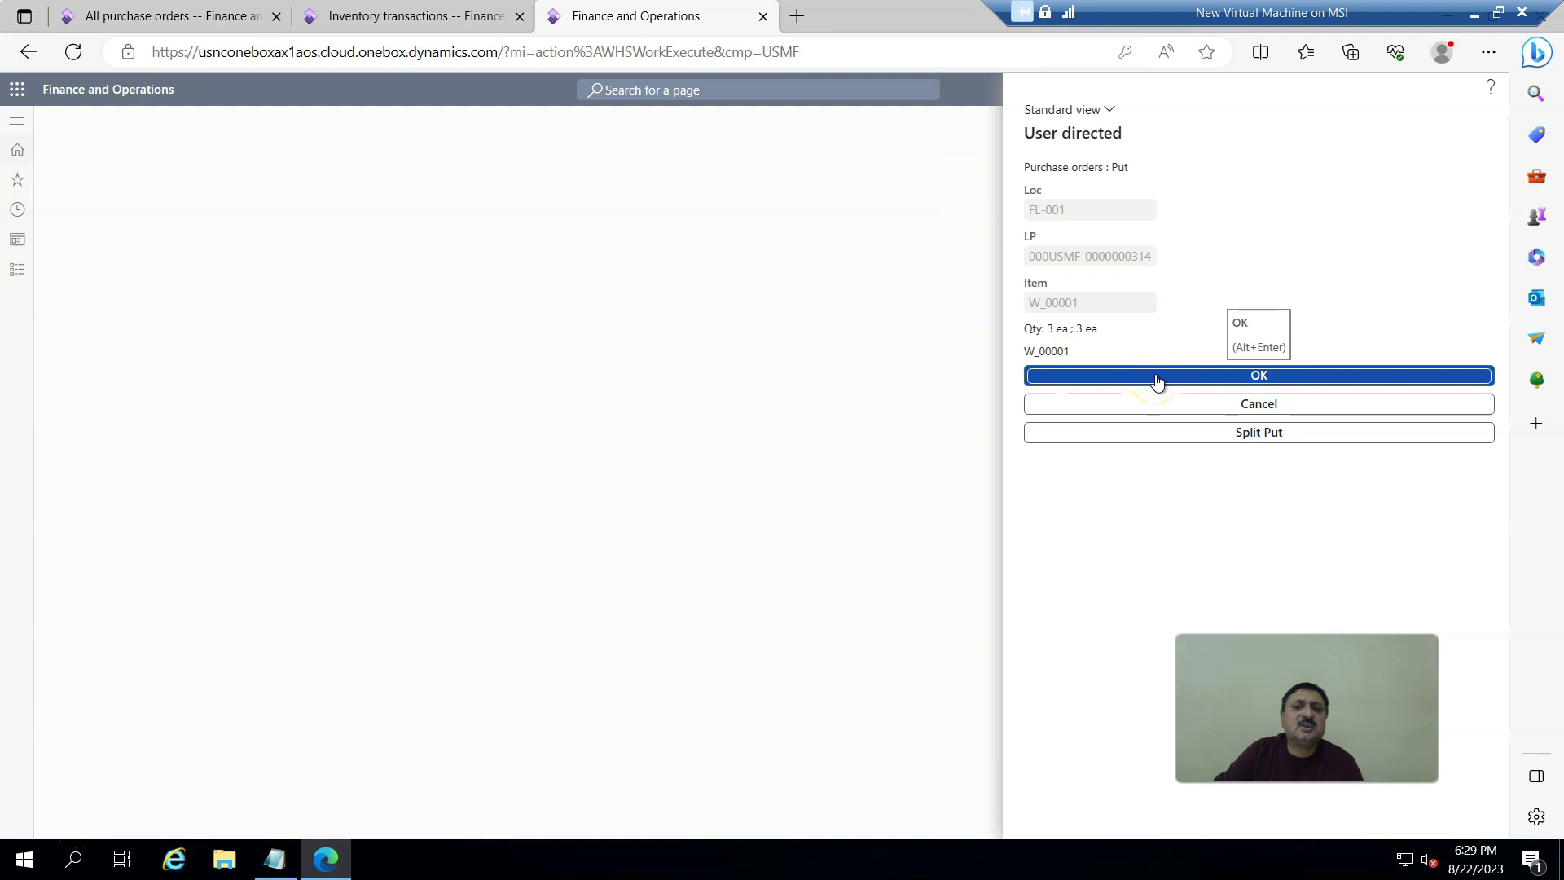
pyautogui.click(1157, 376)
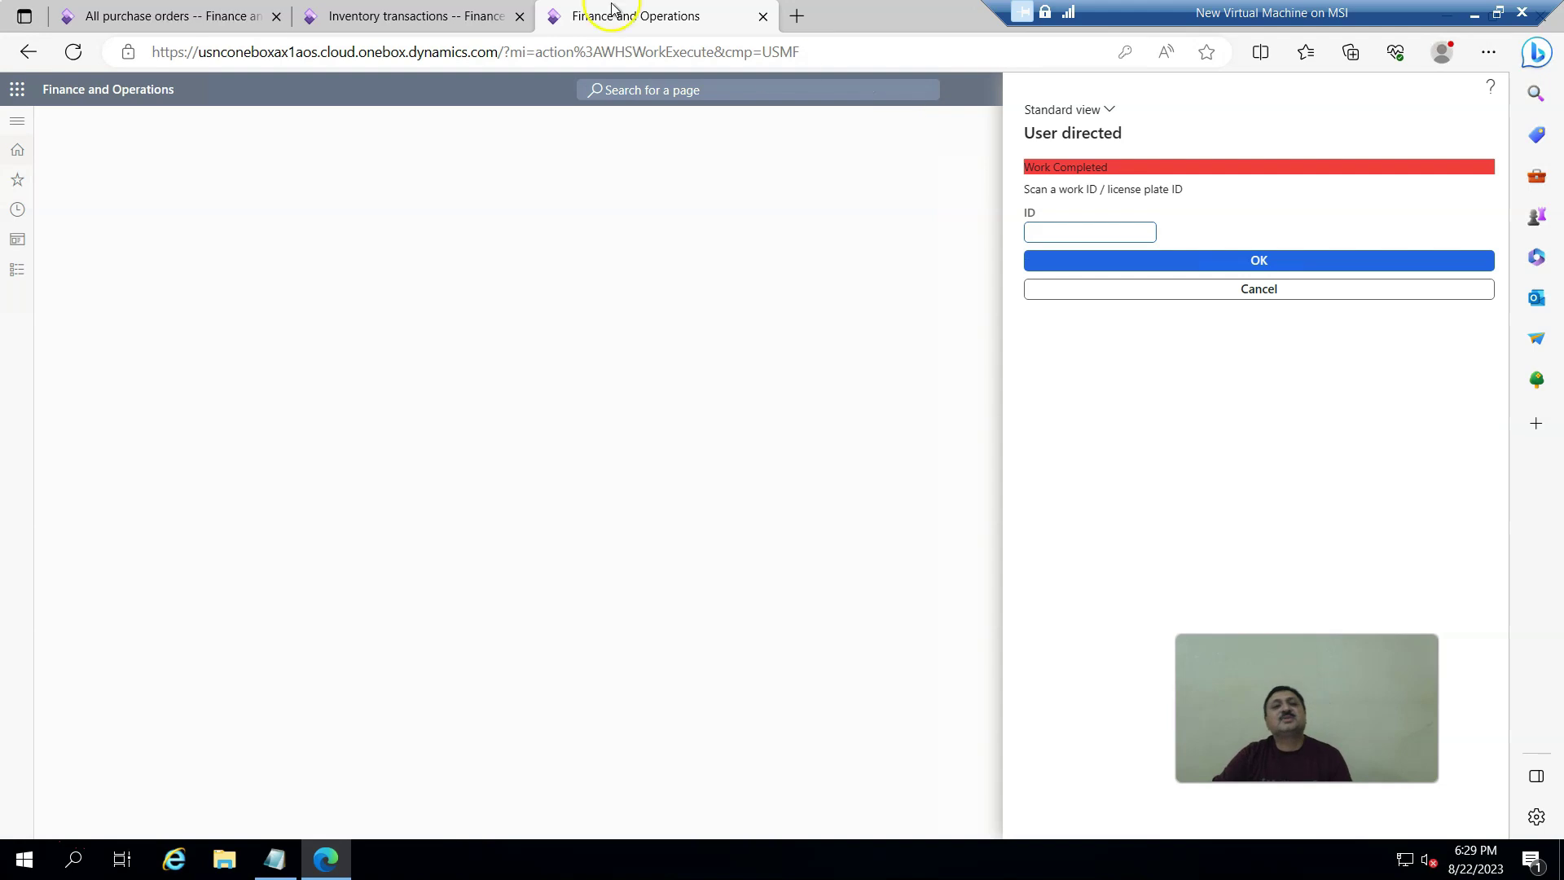
# Step: Refresh the W_00001 inventory transactions and examine the lines of the 33 ea put-away work
pyautogui.click(412, 16)
pyautogui.click(1418, 138)
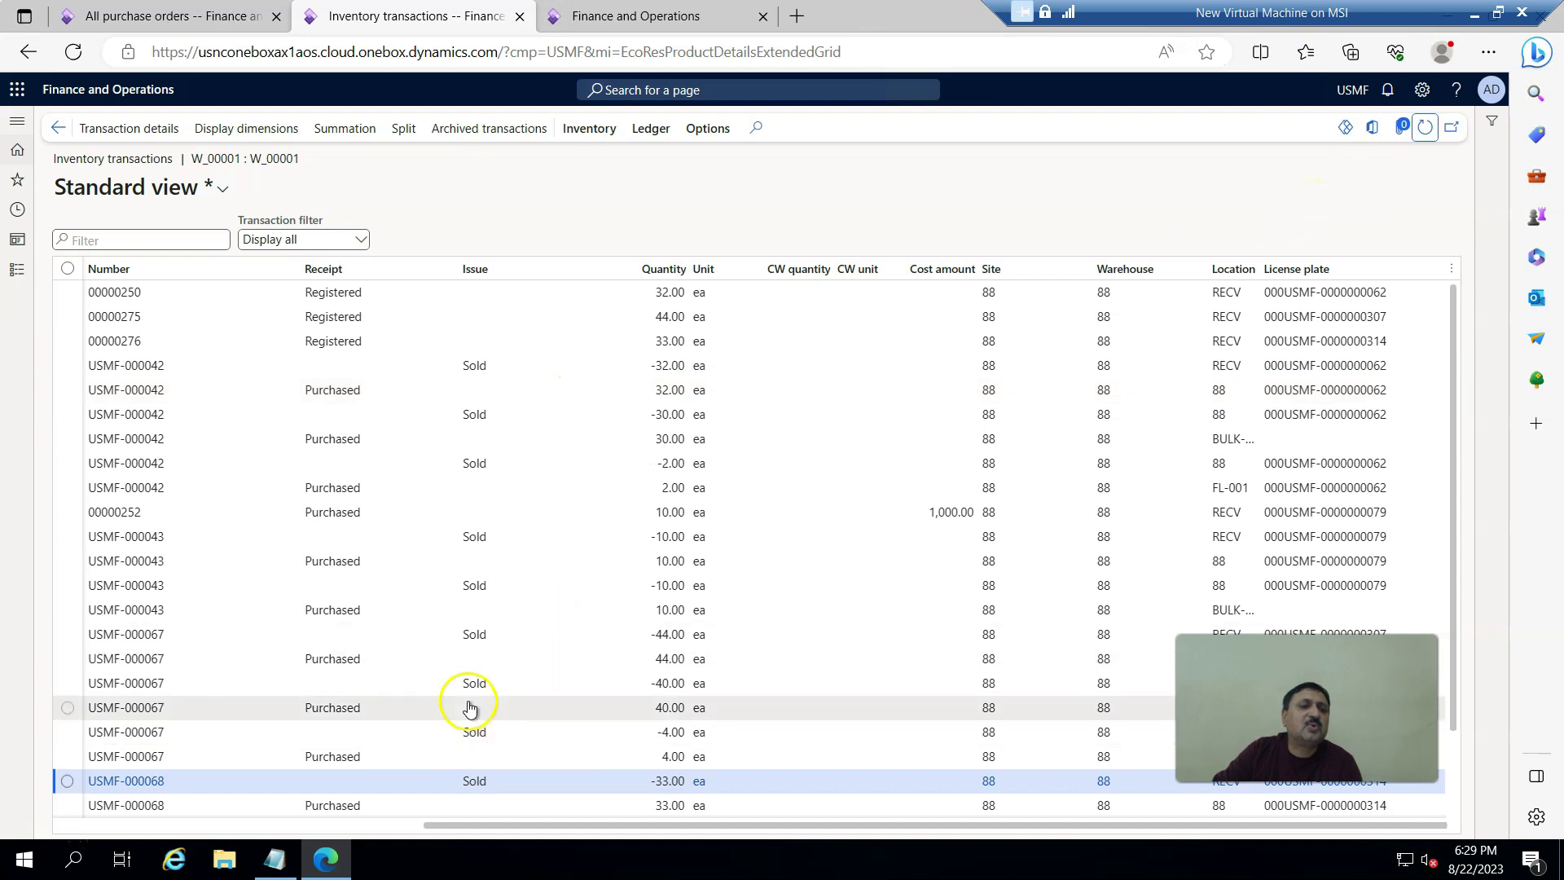
pyautogui.scroll(-2, 402, 759)
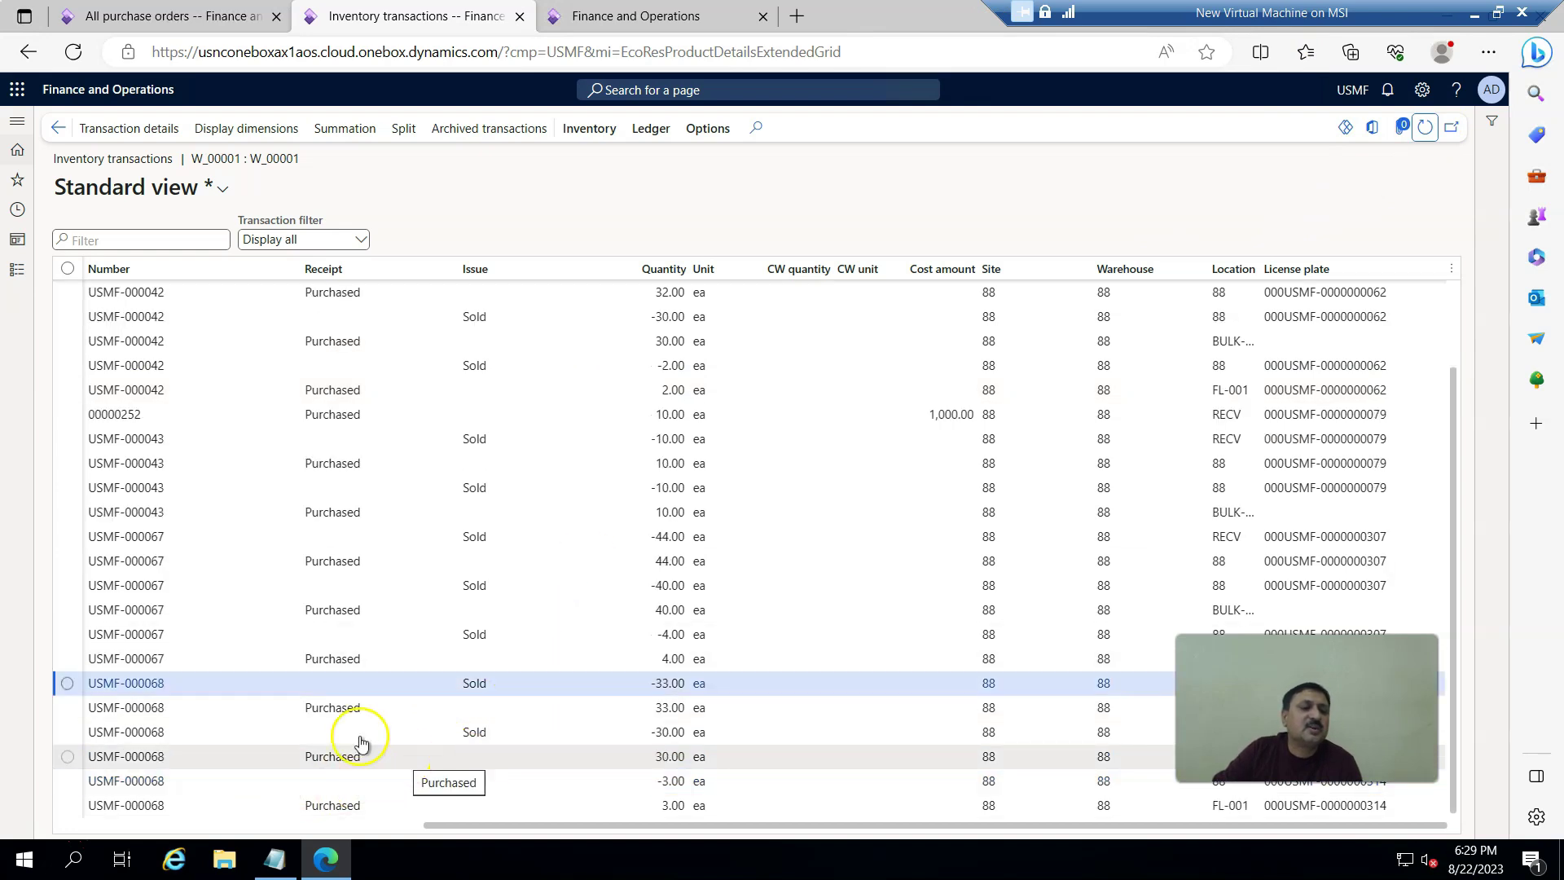
# Step: Filter the inventory transactions by work number USMF-000068 and widen the Location column to show full location names
pyautogui.click(163, 686)
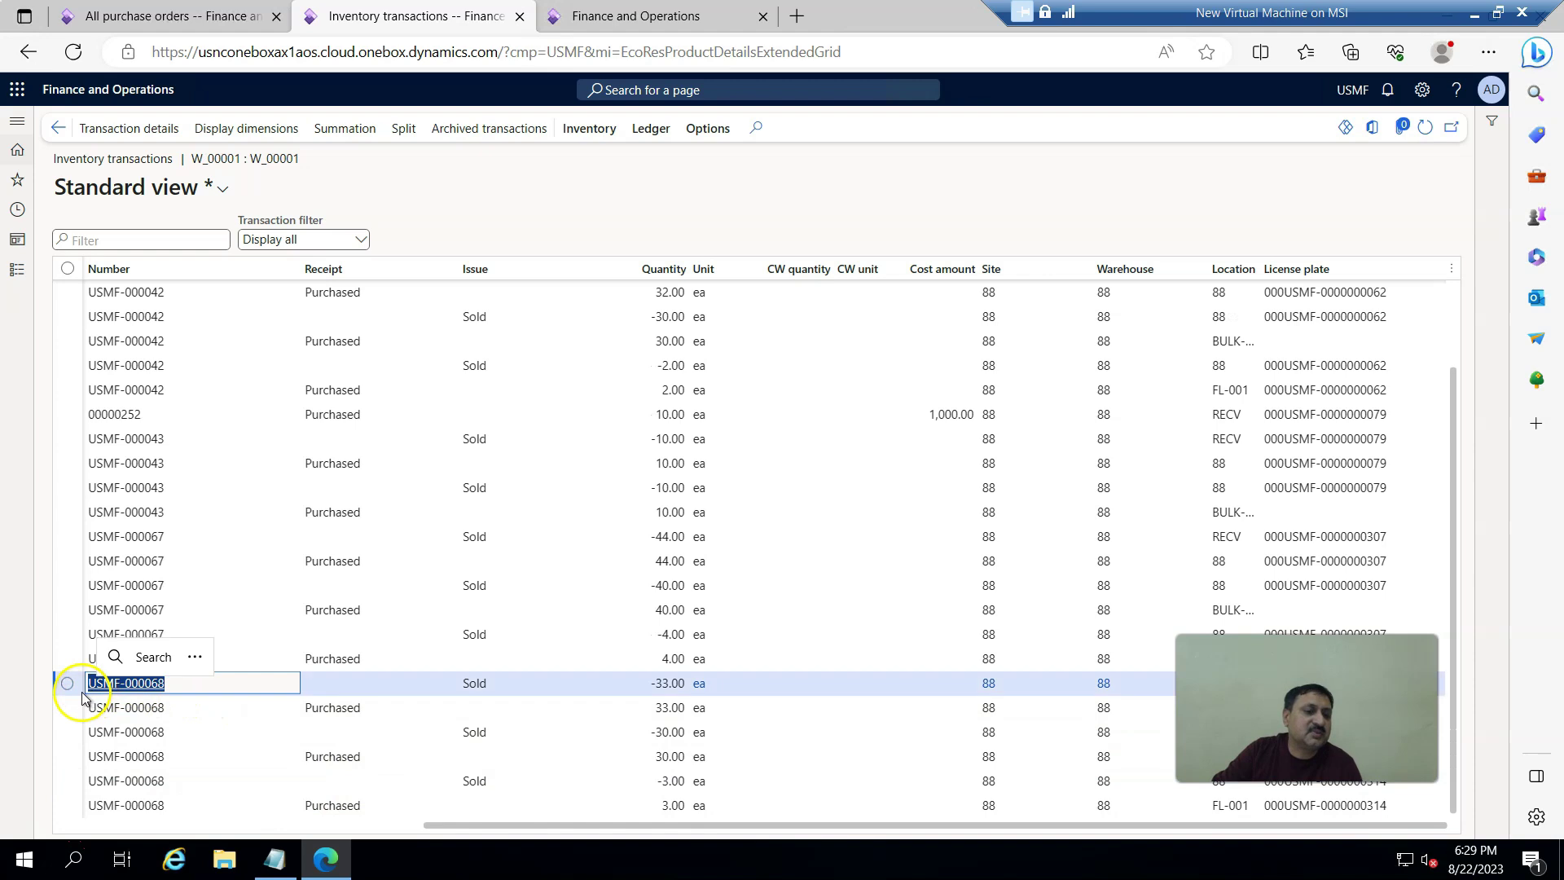
pyautogui.click(165, 273)
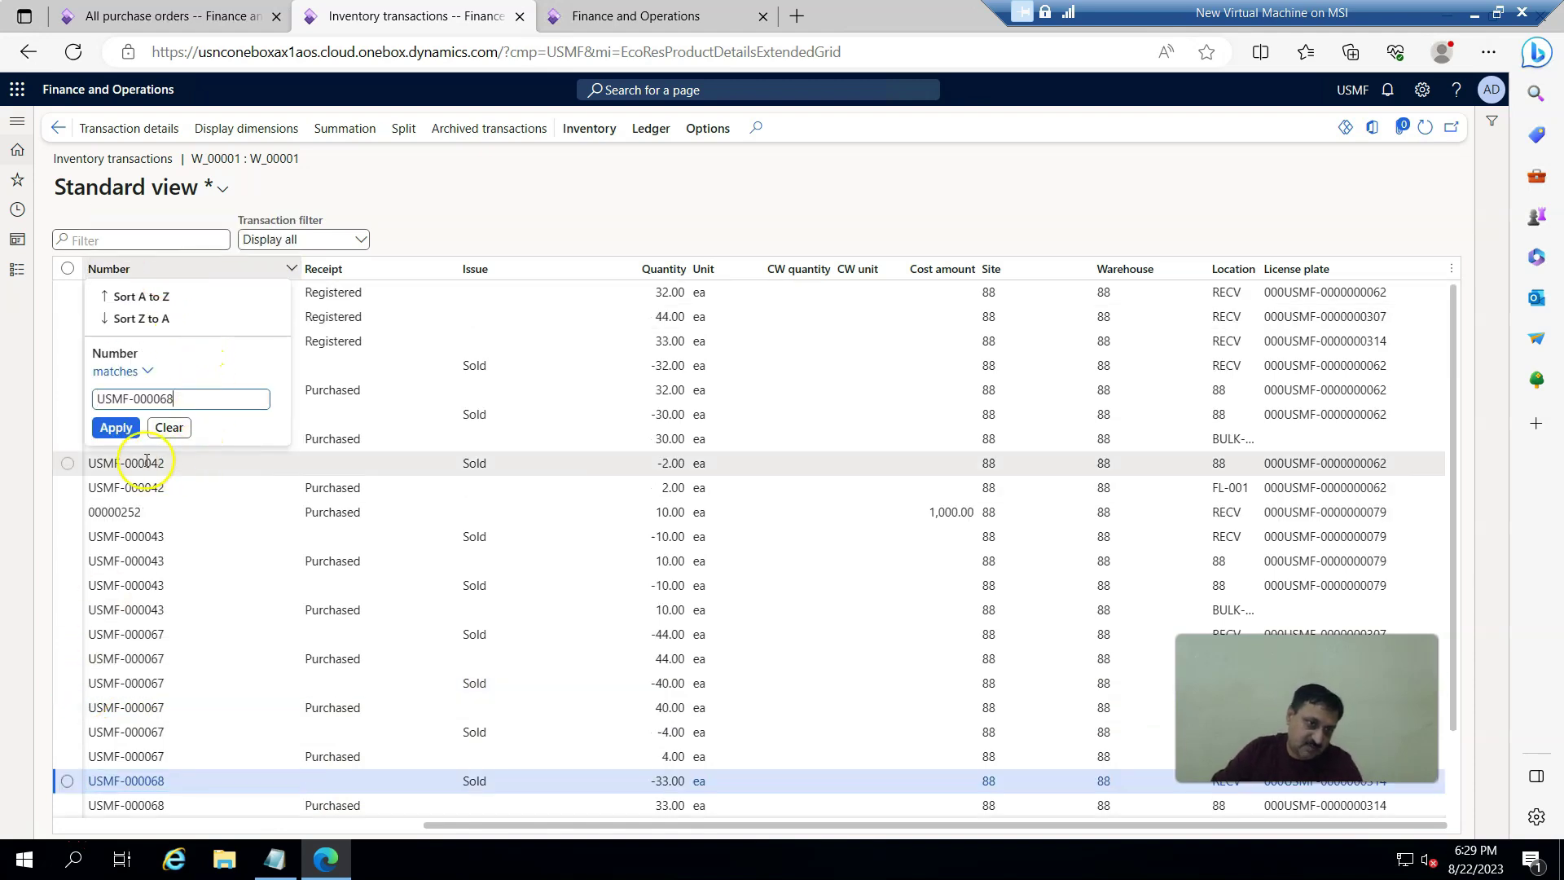
pyautogui.click(116, 427)
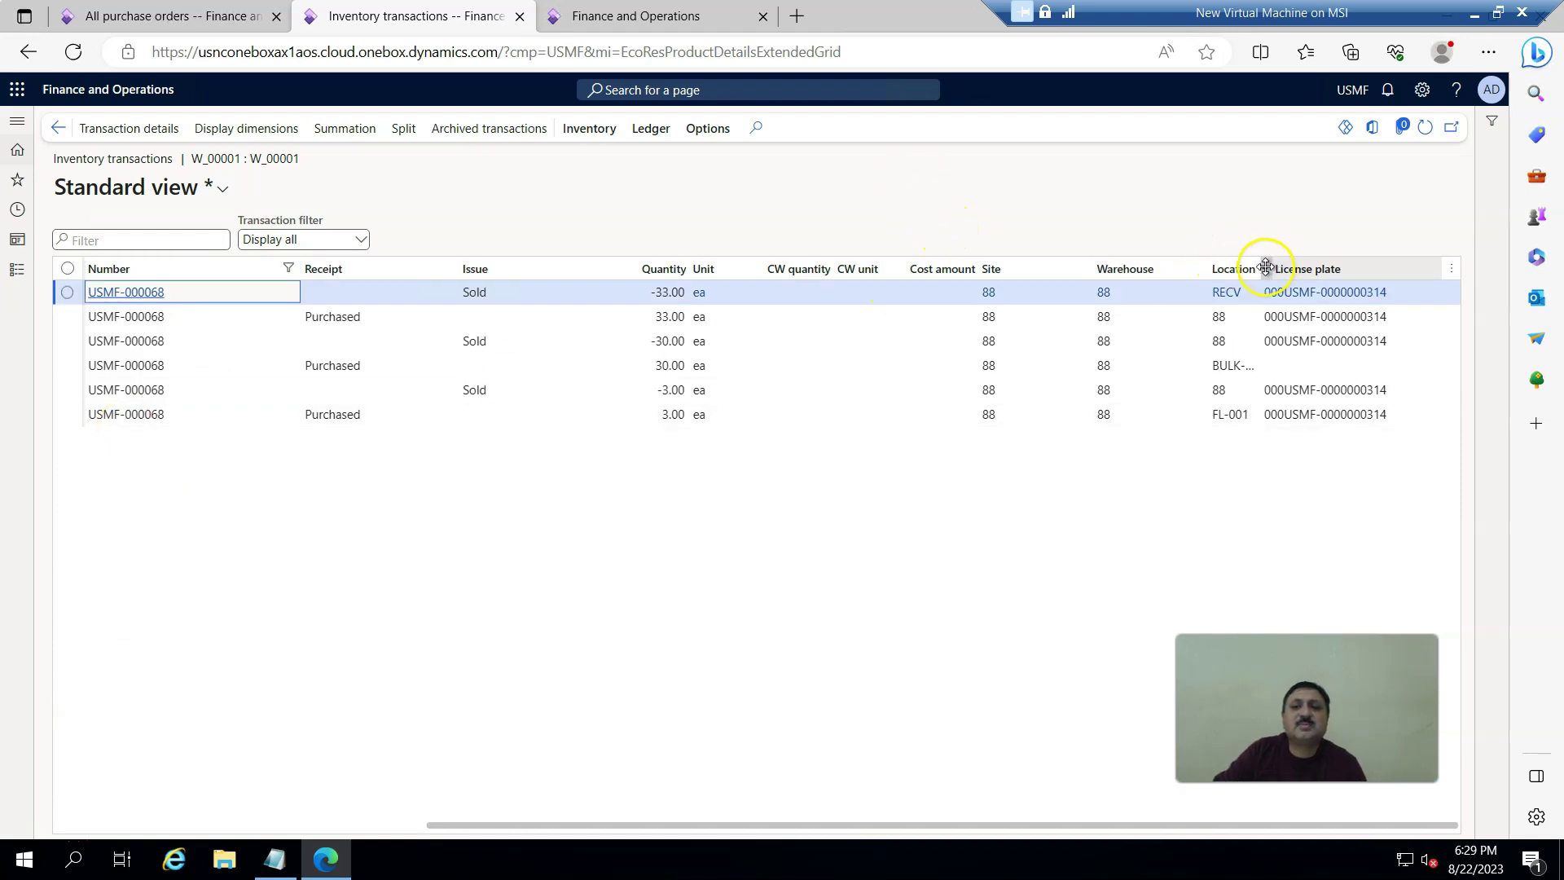
pyautogui.moveTo(1265, 267); pyautogui.dragTo(1325, 269)
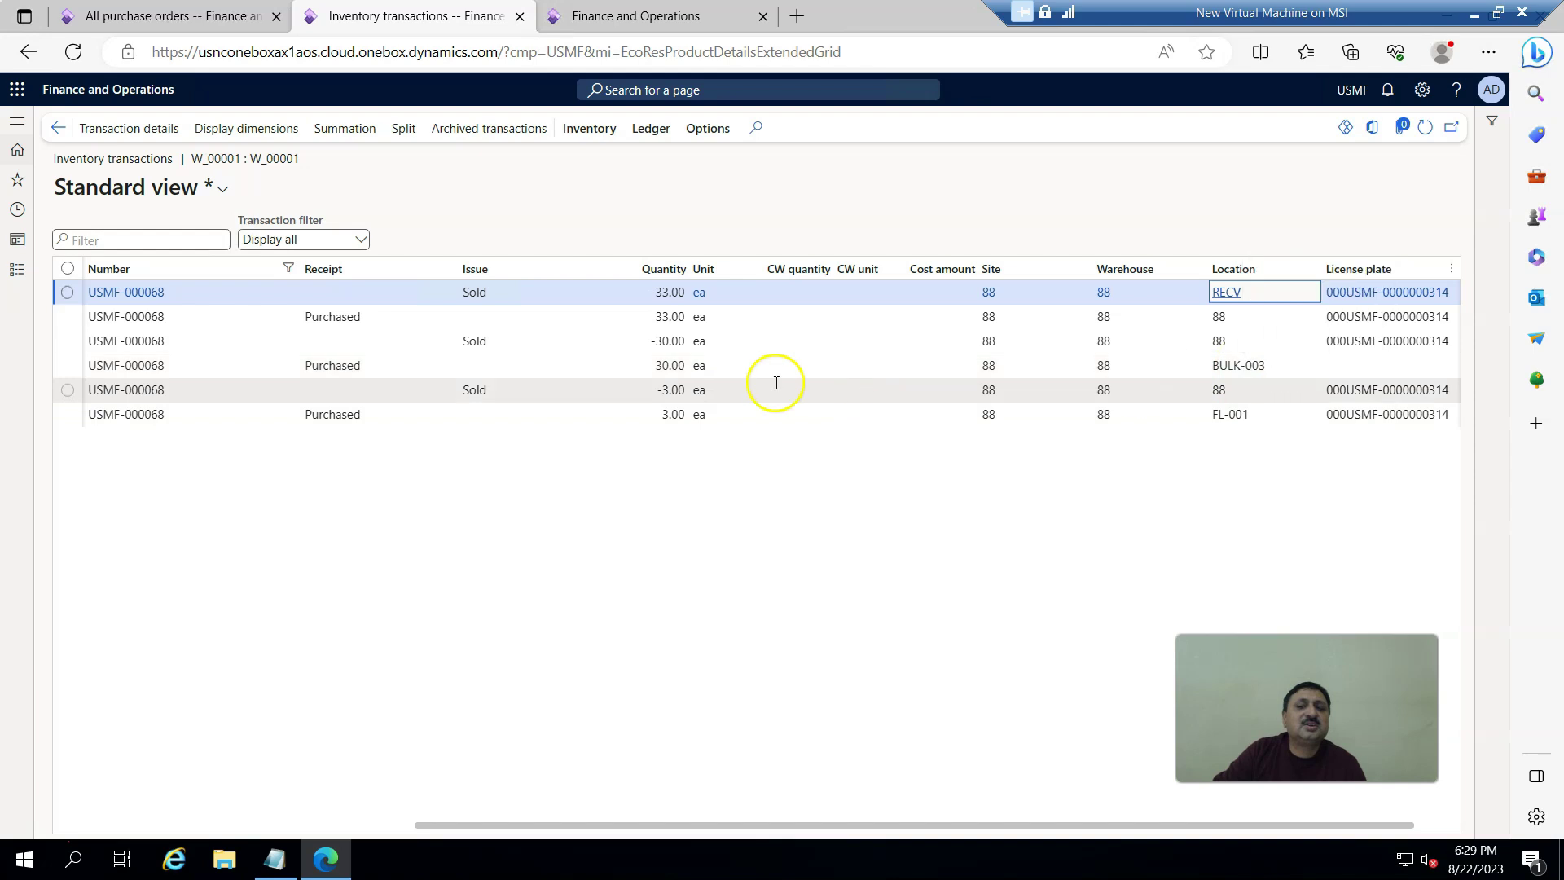